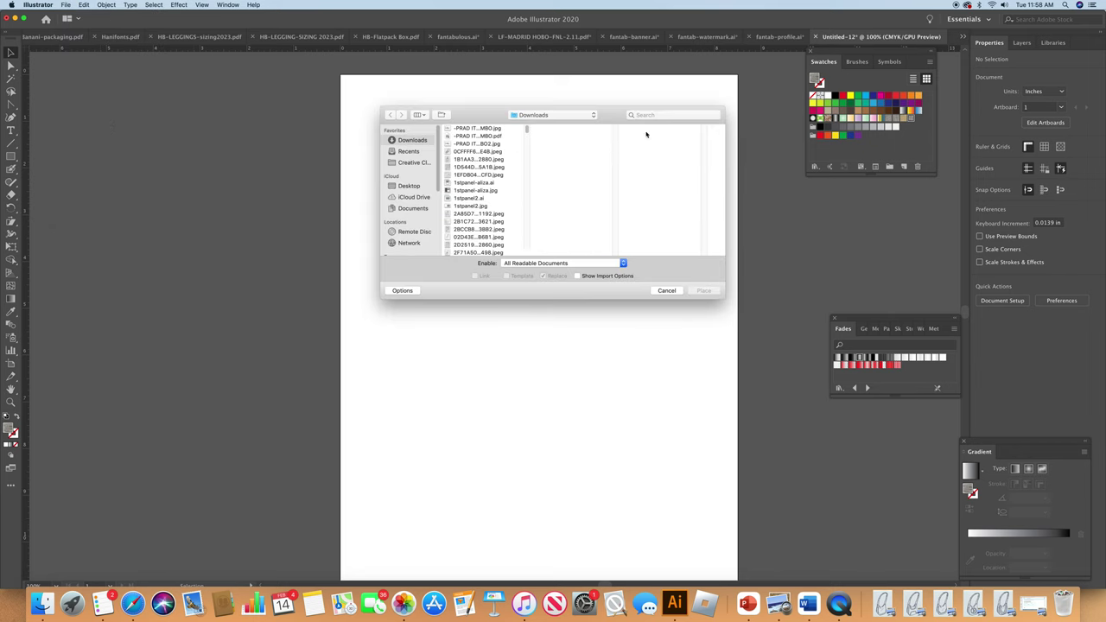
Step: Find the tote bag sketch JPEG by searching for "aE5" and place it as a linked image over the artboard
click(650, 115)
text(a)
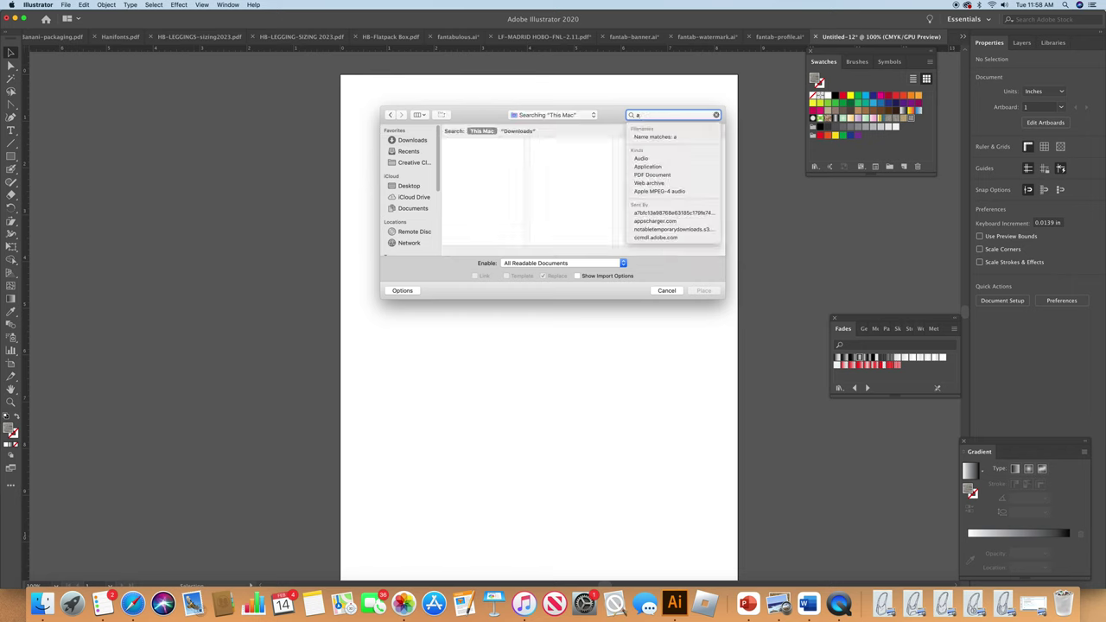
text(i5)
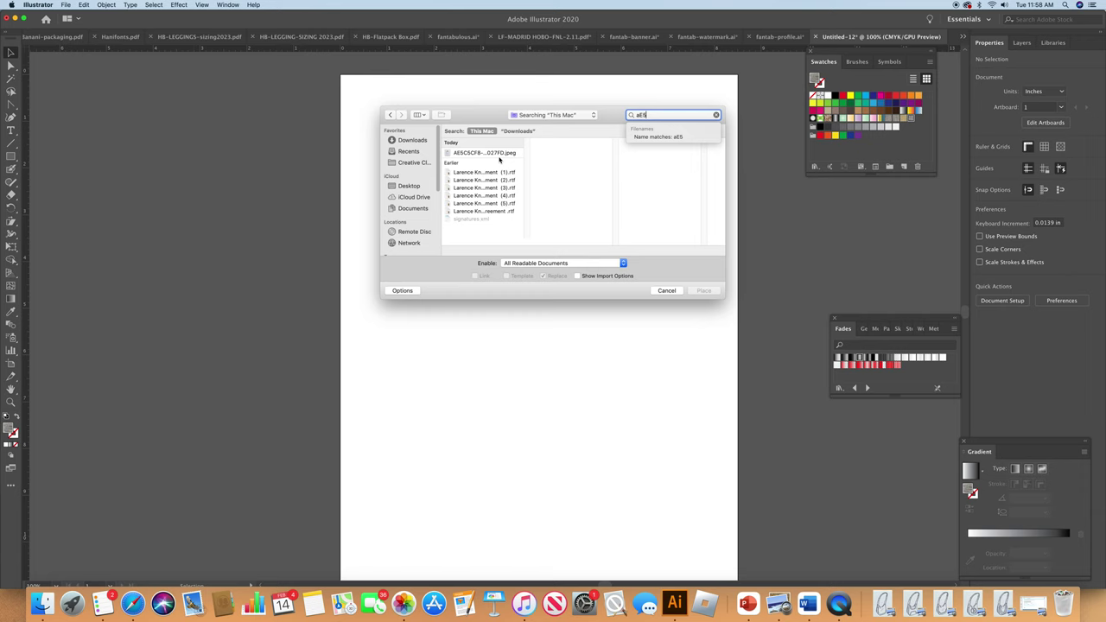
click(501, 153)
click(703, 291)
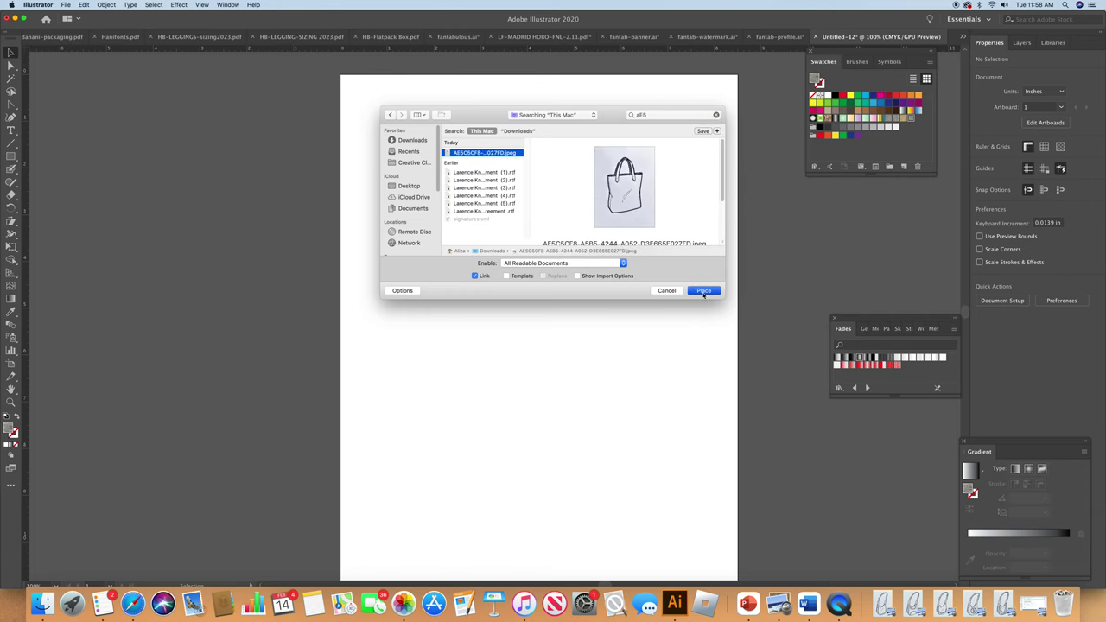
click(375, 73)
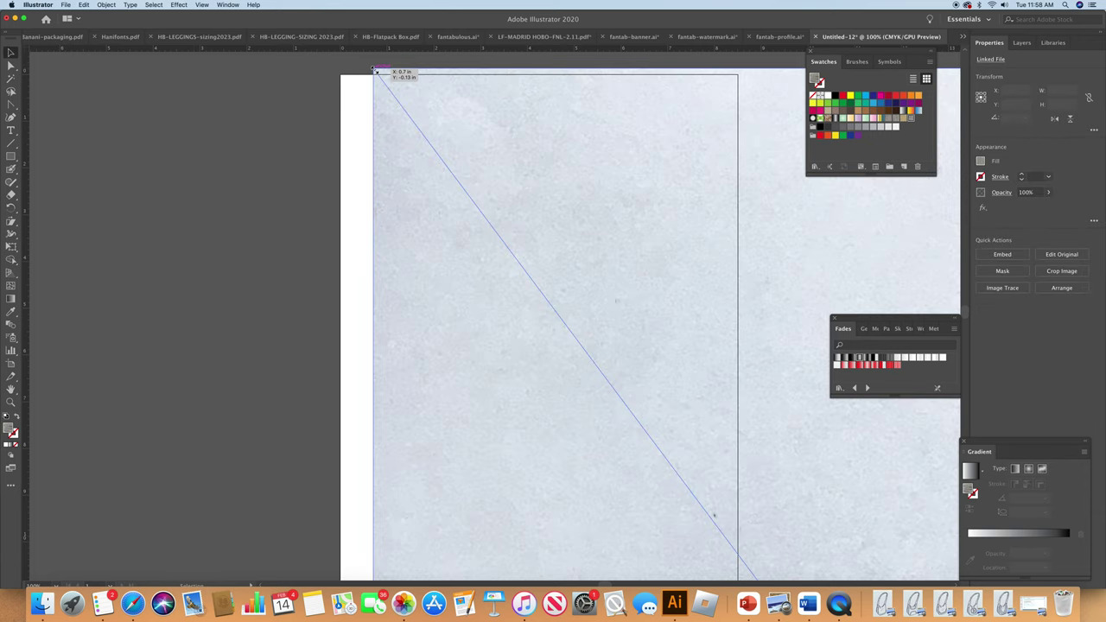
drag(543, 219, 493, 275)
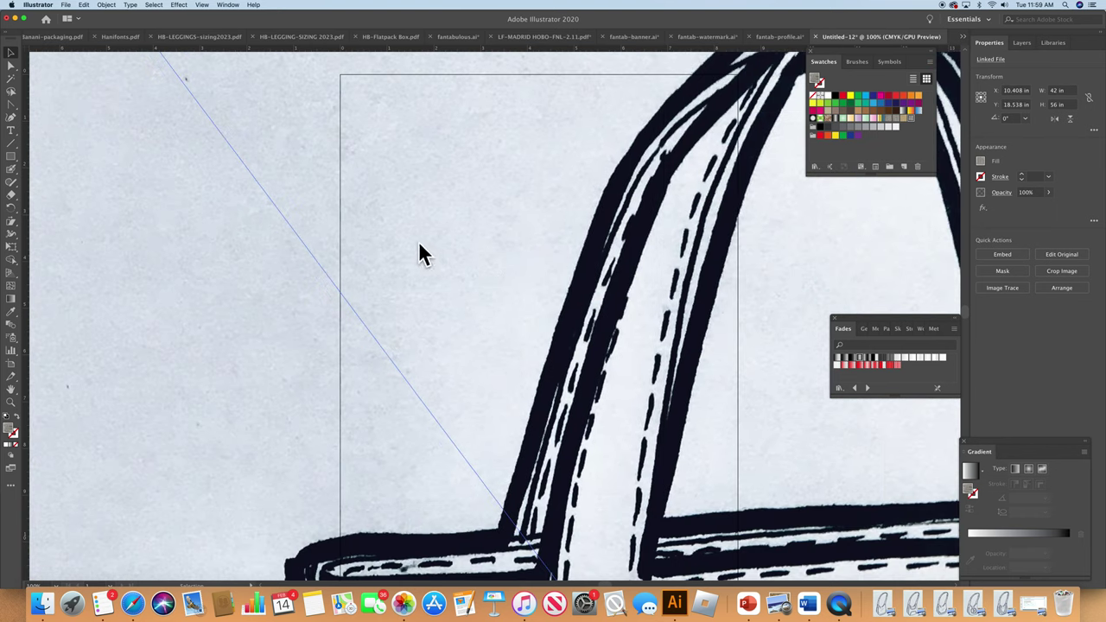
Step: Scale the placed bag sketch uniformly to 20%
click(11, 221)
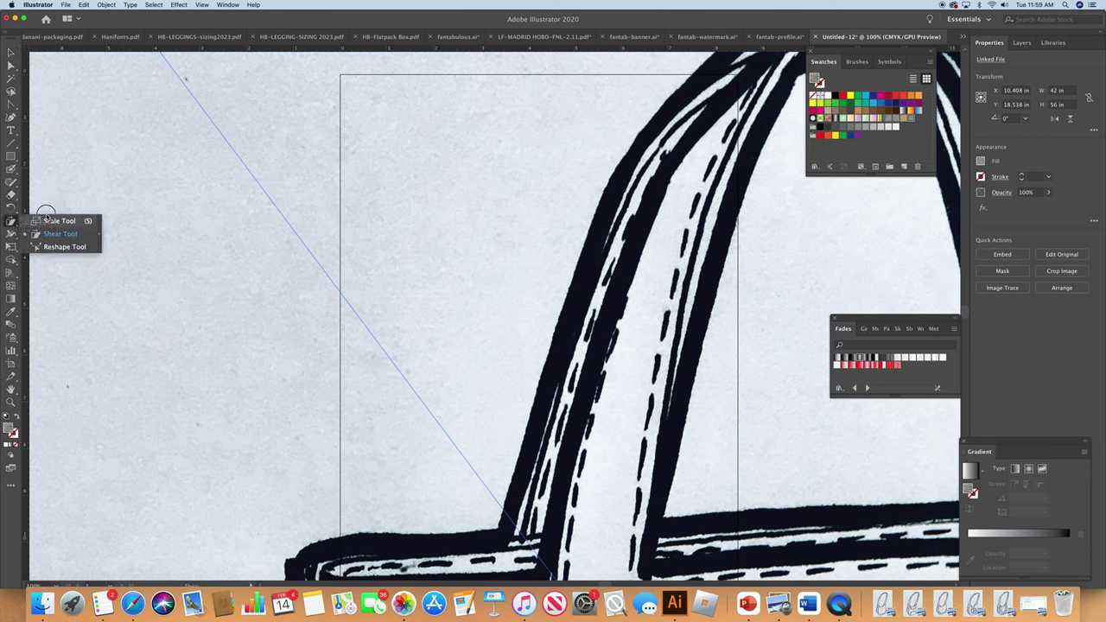
click(57, 222)
double_click(12, 223)
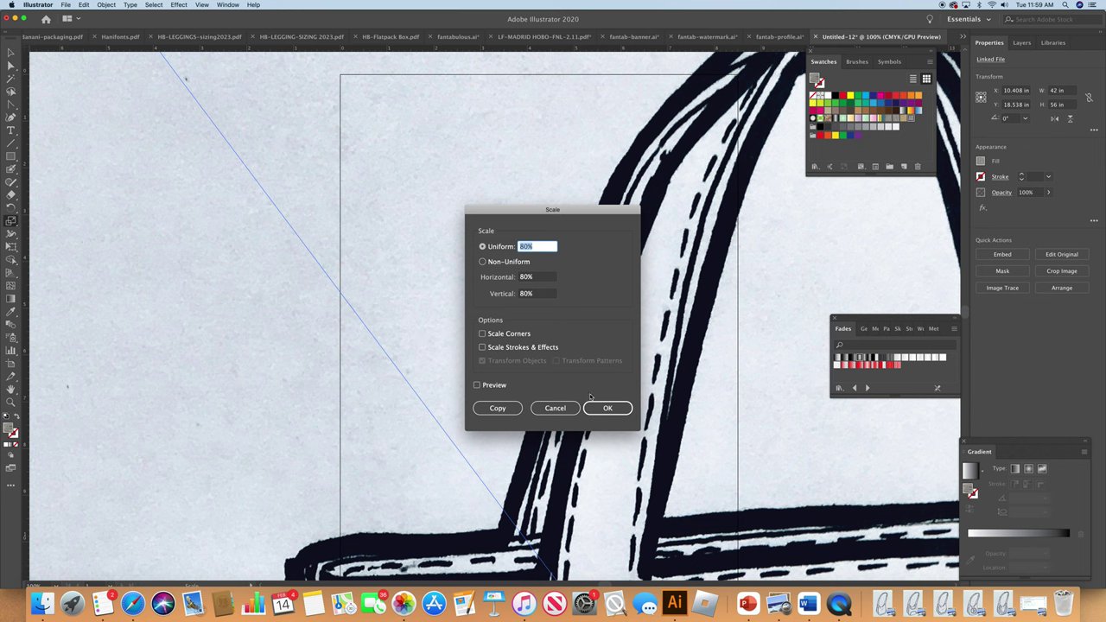
key(BackSpace)
text(20)
click(624, 411)
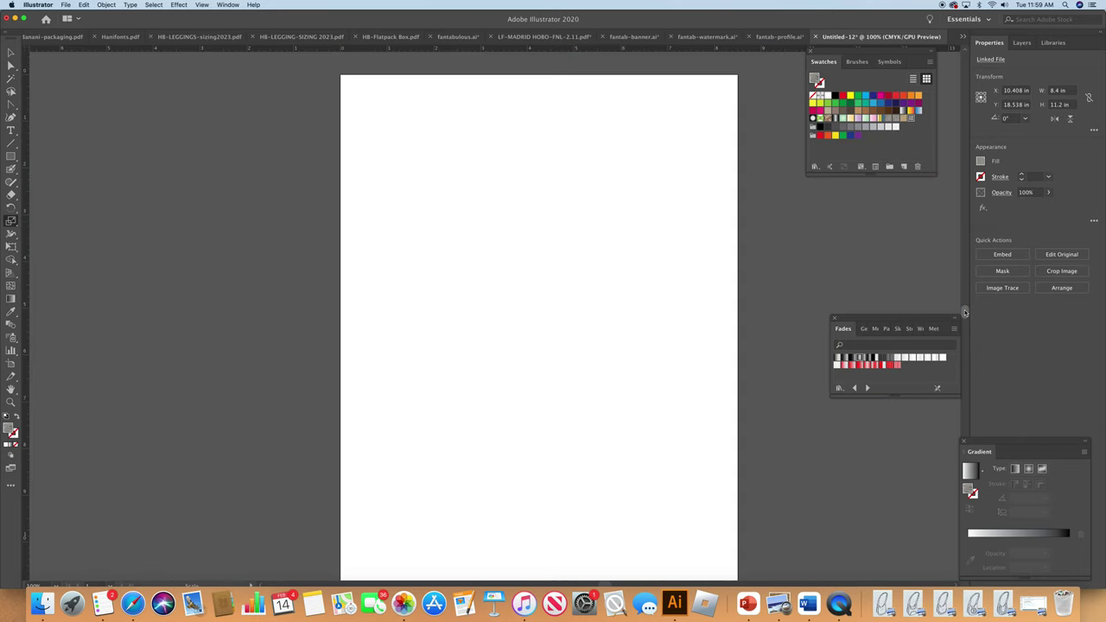
Step: Move the bag sketch onto the artboard, centred at about X 4.3 in, Y 5.72 in
scroll(961, 334, down, 10)
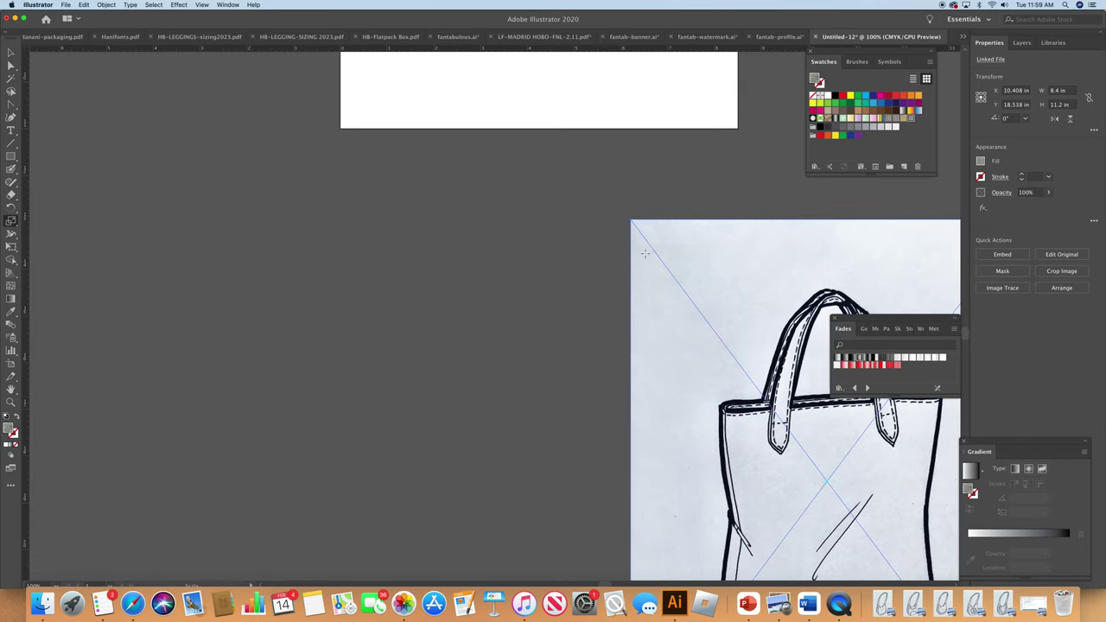
click(12, 53)
drag(764, 376, 457, 209)
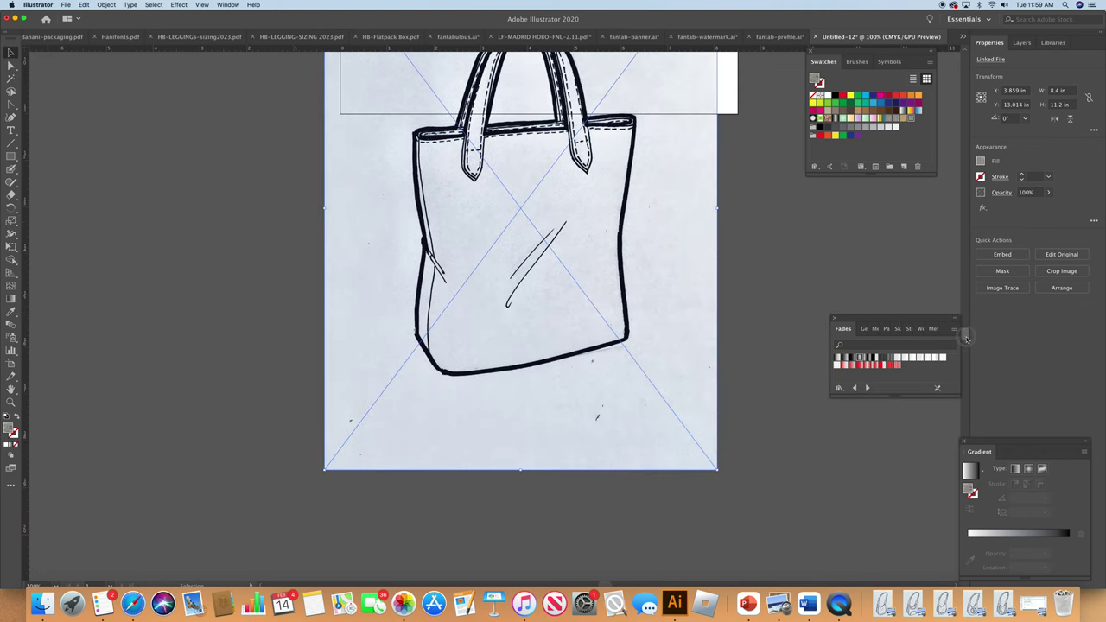
scroll(674, 346, up, 8)
drag(665, 434, 684, 138)
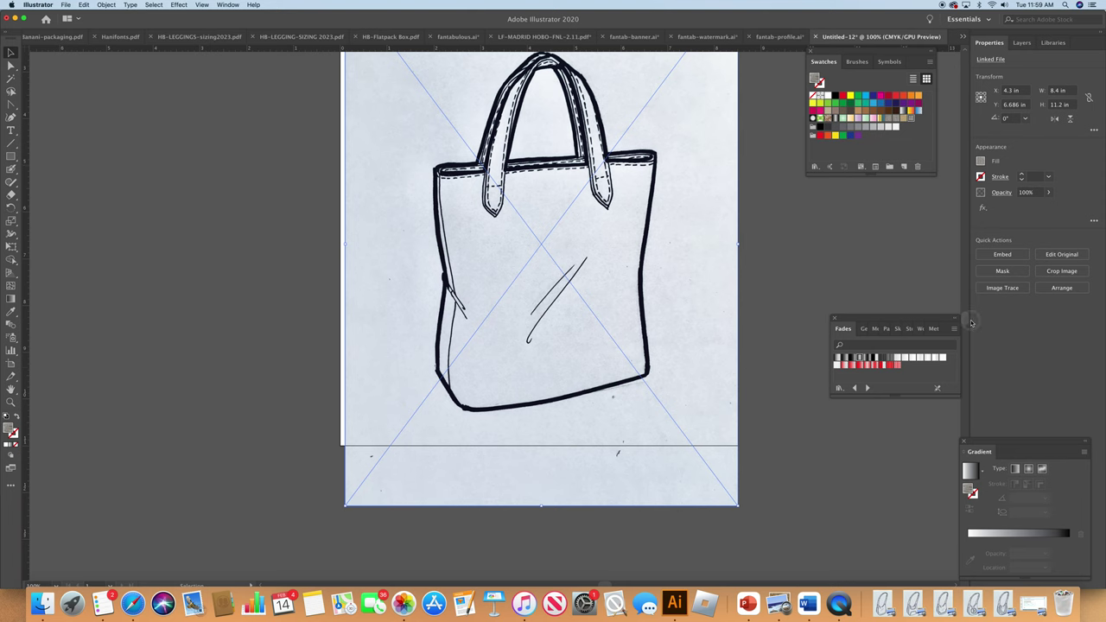
scroll(964, 323, up, 5)
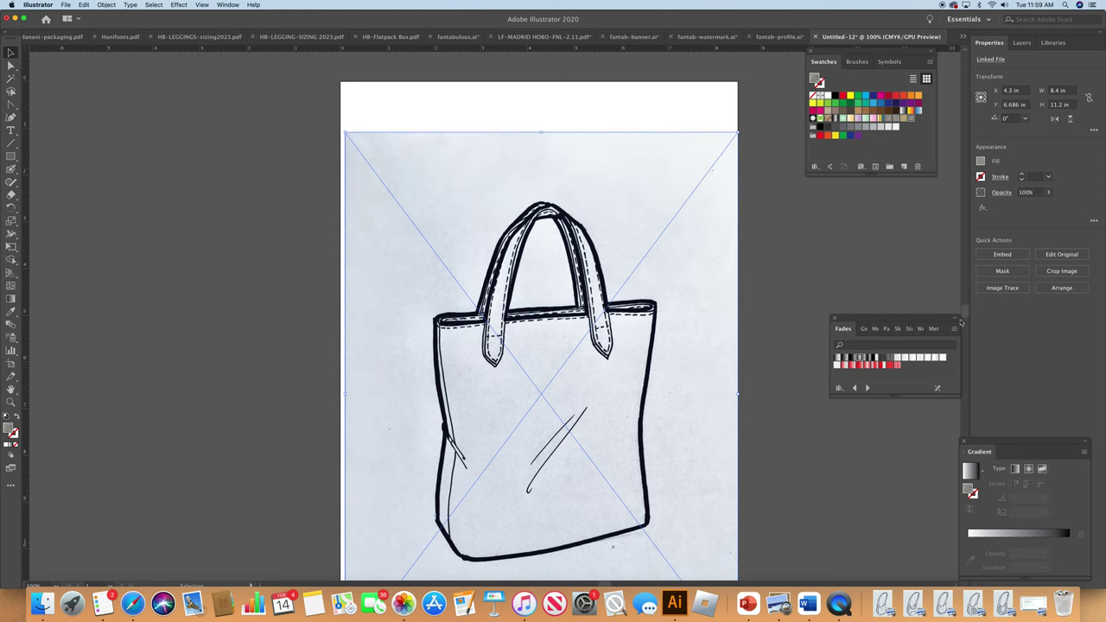
drag(605, 429, 604, 381)
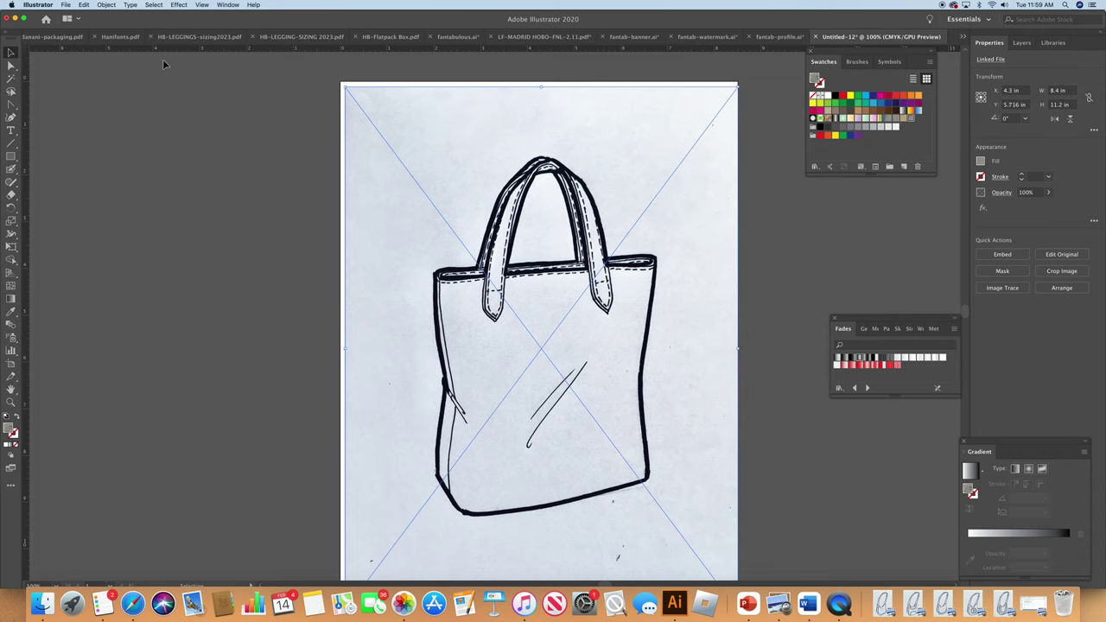
Step: Image-trace the bag sketch with Make and Expand, continuing despite the large image size
click(105, 5)
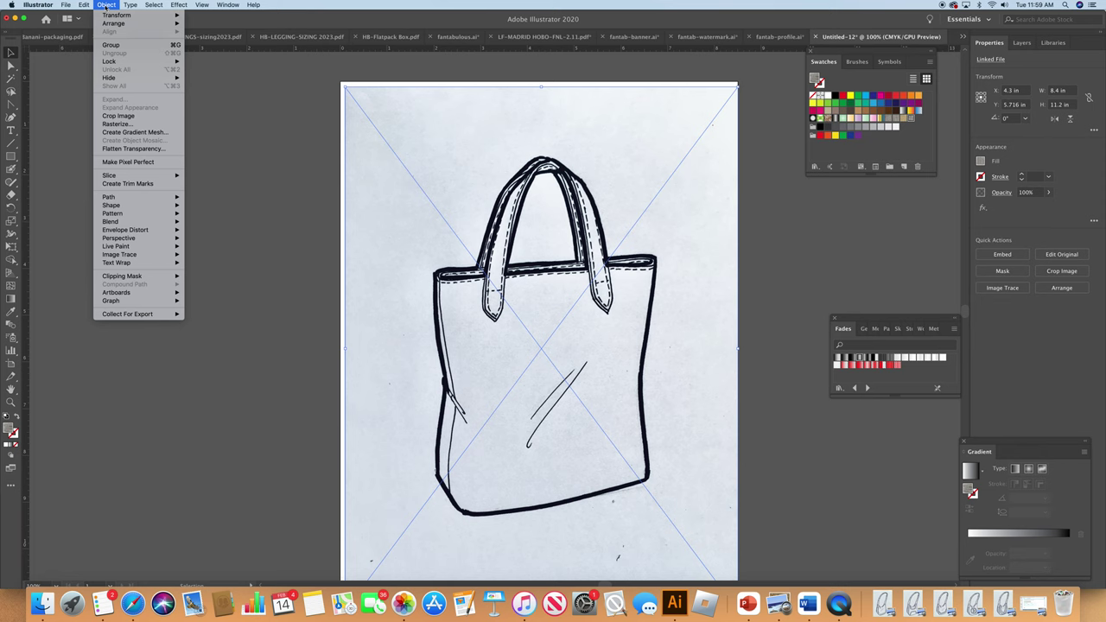
mouse_move(106, 254)
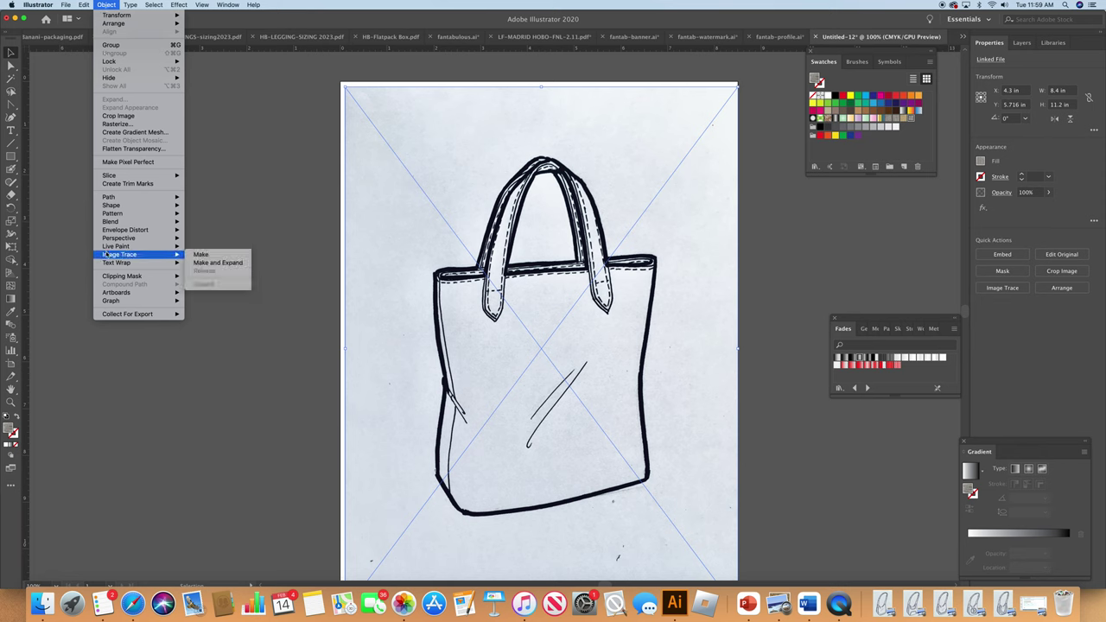
click(219, 262)
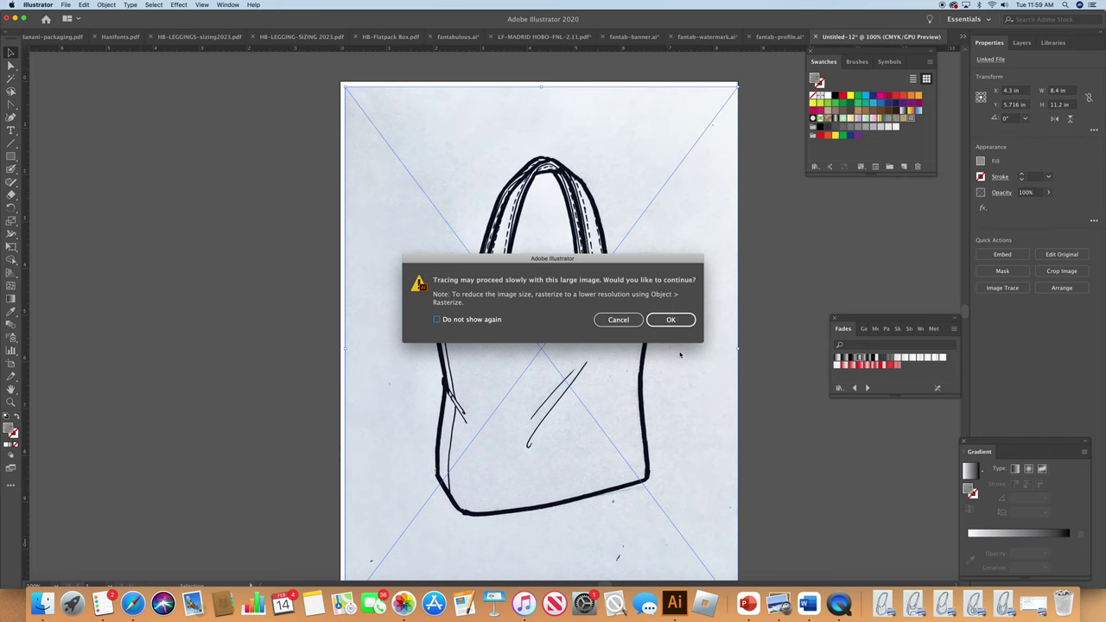
click(671, 322)
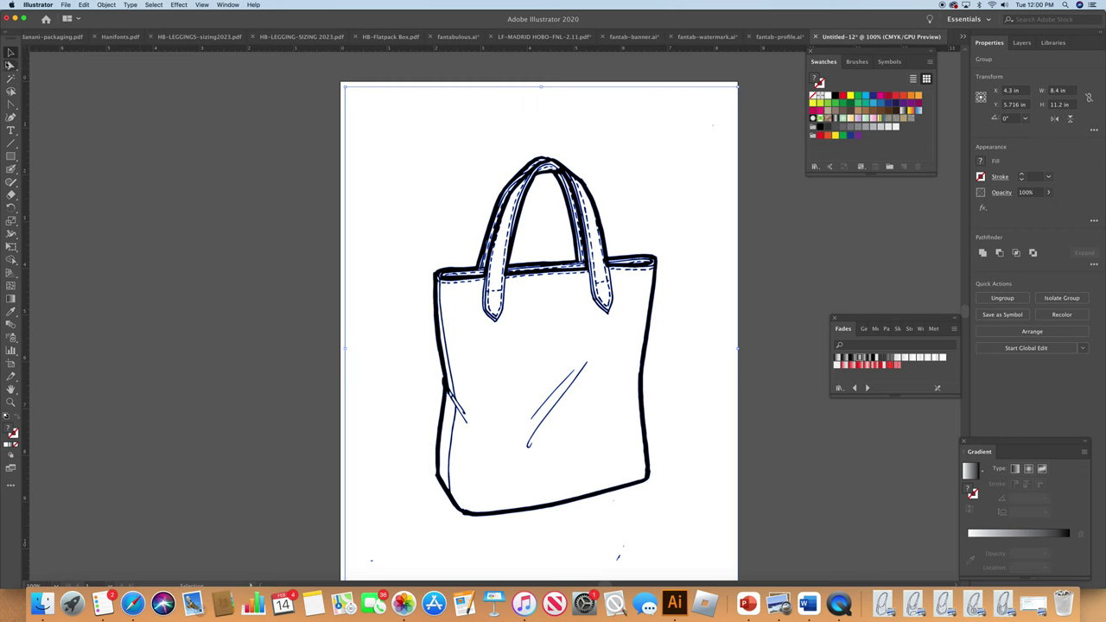
Step: Delete the stray traced specks near the artboard's upper edge and below the bag using direct selection
click(11, 66)
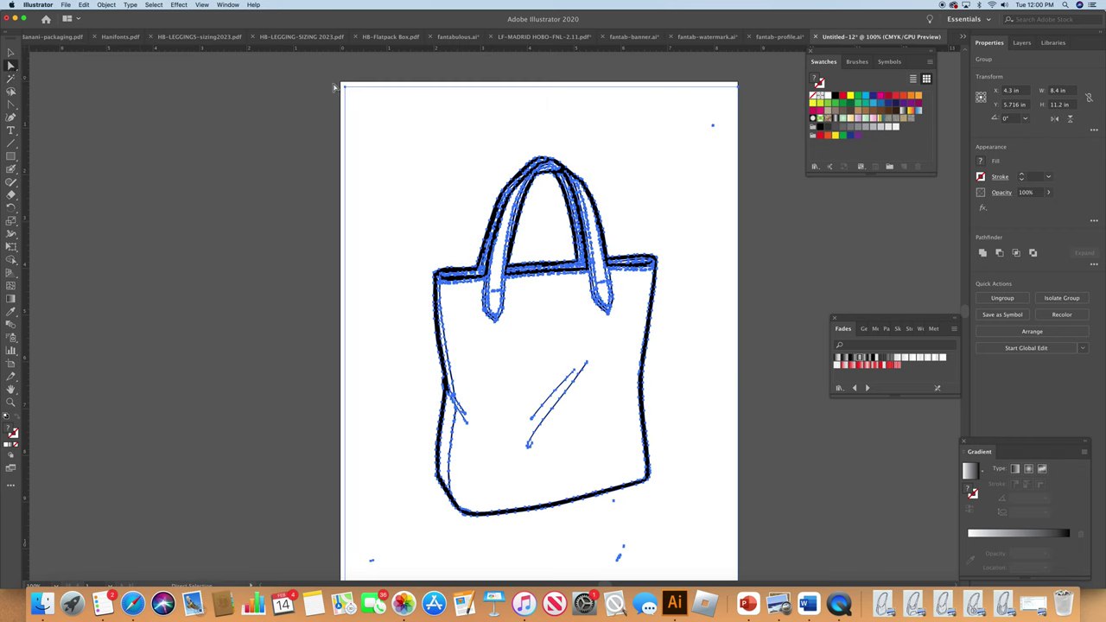
drag(334, 82, 759, 136)
click(764, 133)
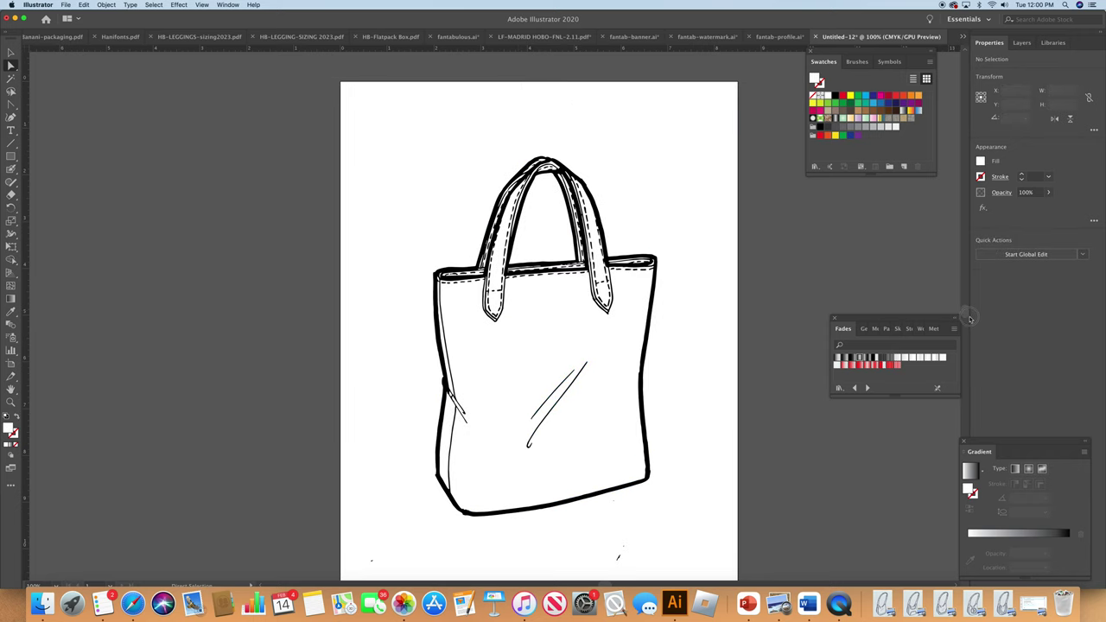
scroll(966, 316, down, 5)
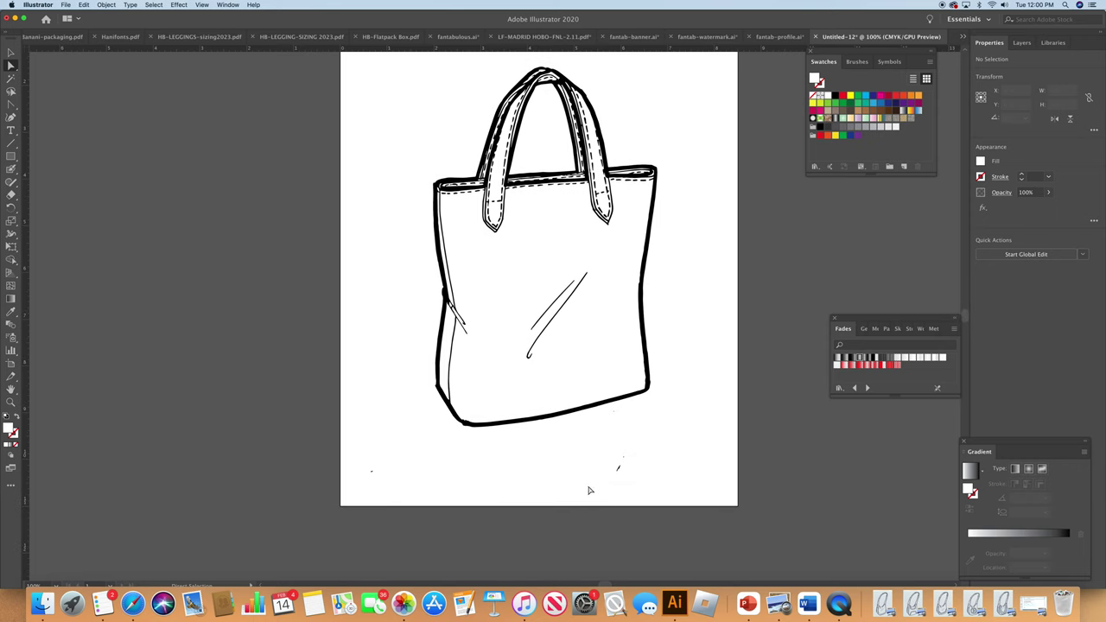
drag(350, 462, 664, 499)
key(Delete)
scroll(965, 319, up, 2)
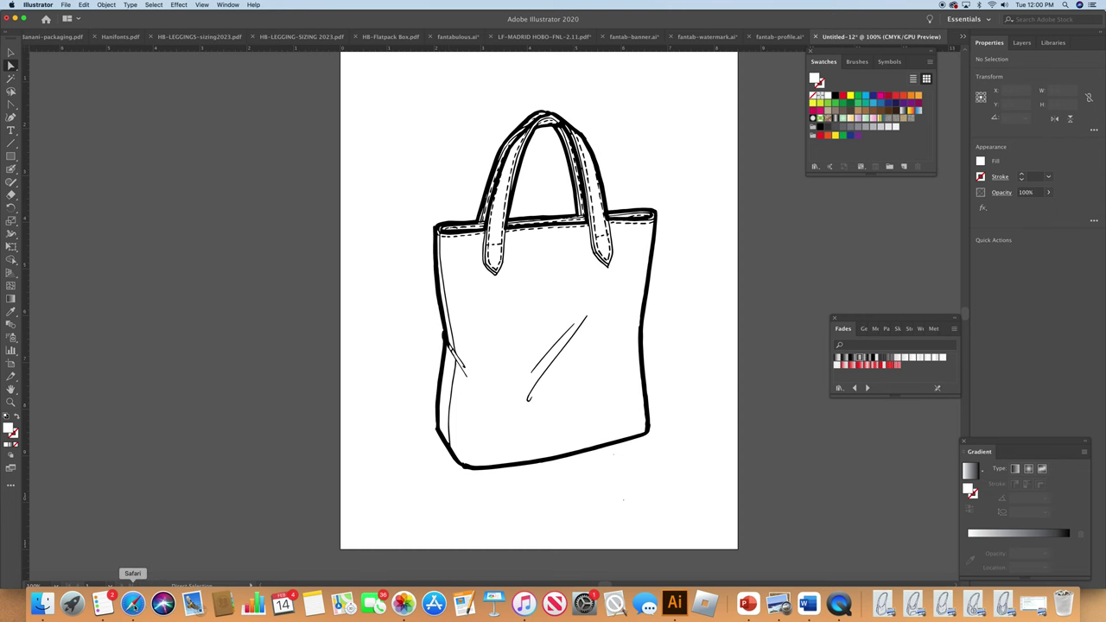
Step: Switch to Safari and copy the Shelly Leather - Beige texture image into the Illustrator document beside the bag
click(133, 603)
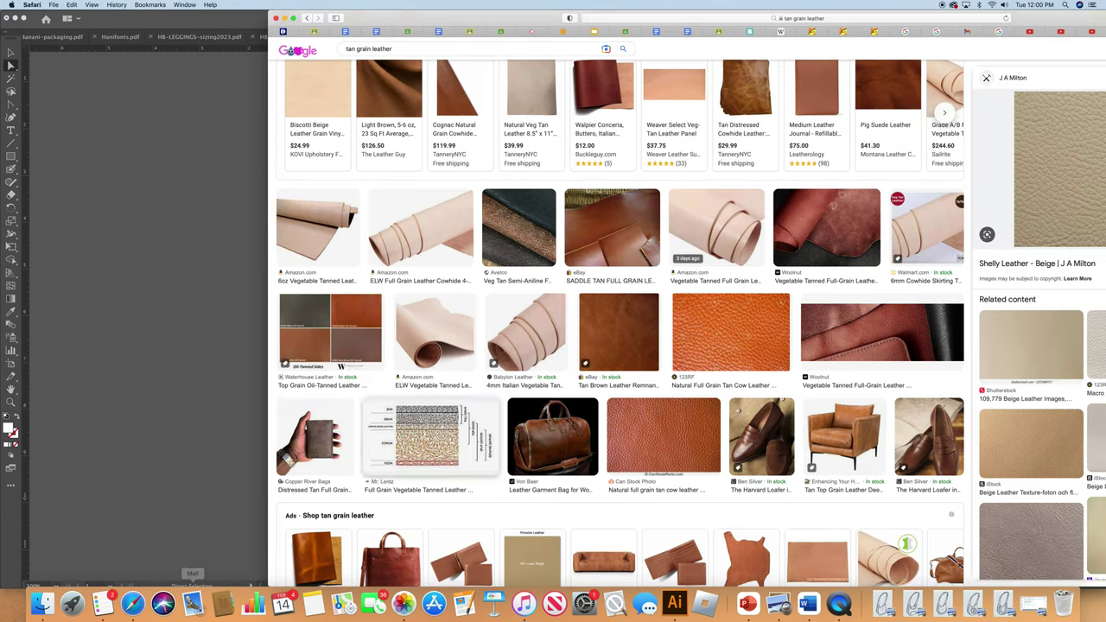
drag(1022, 27, 849, 22)
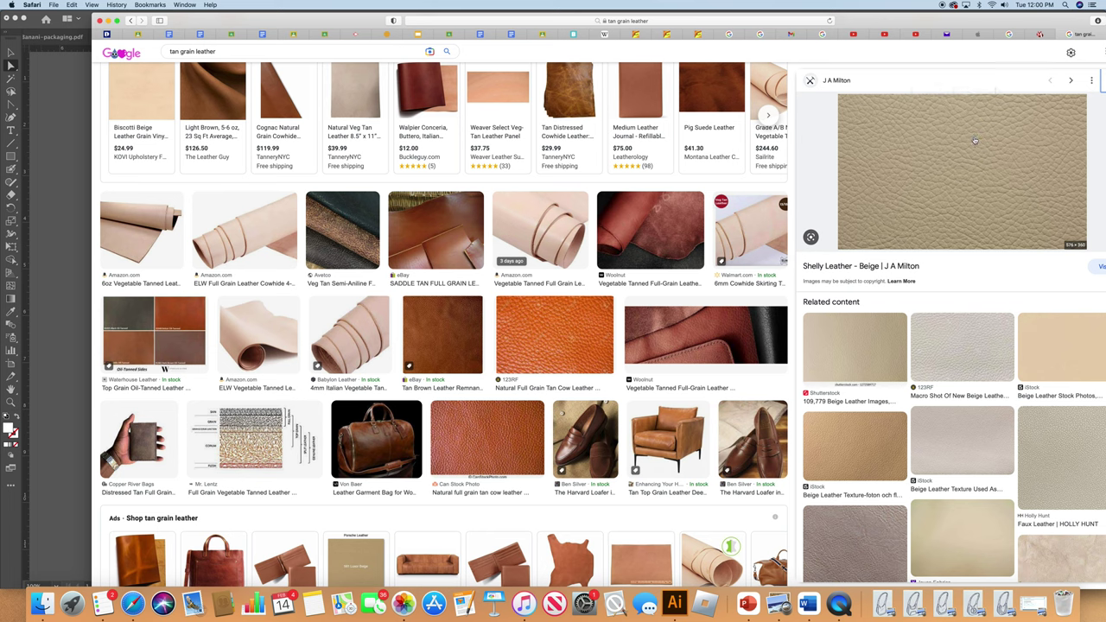
drag(974, 140, 63, 261)
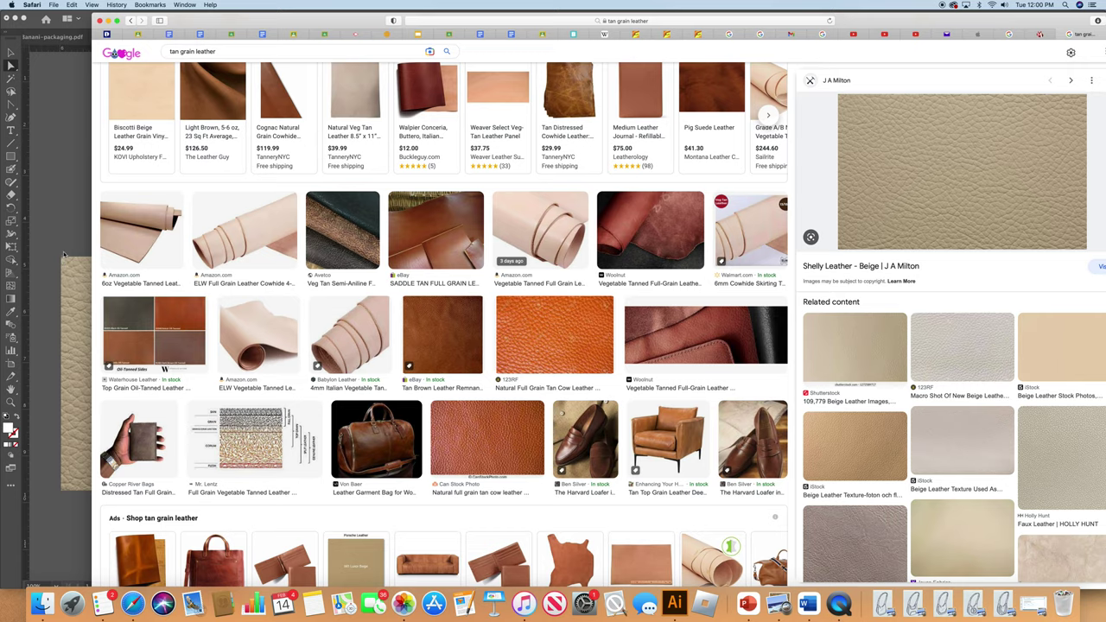
click(65, 245)
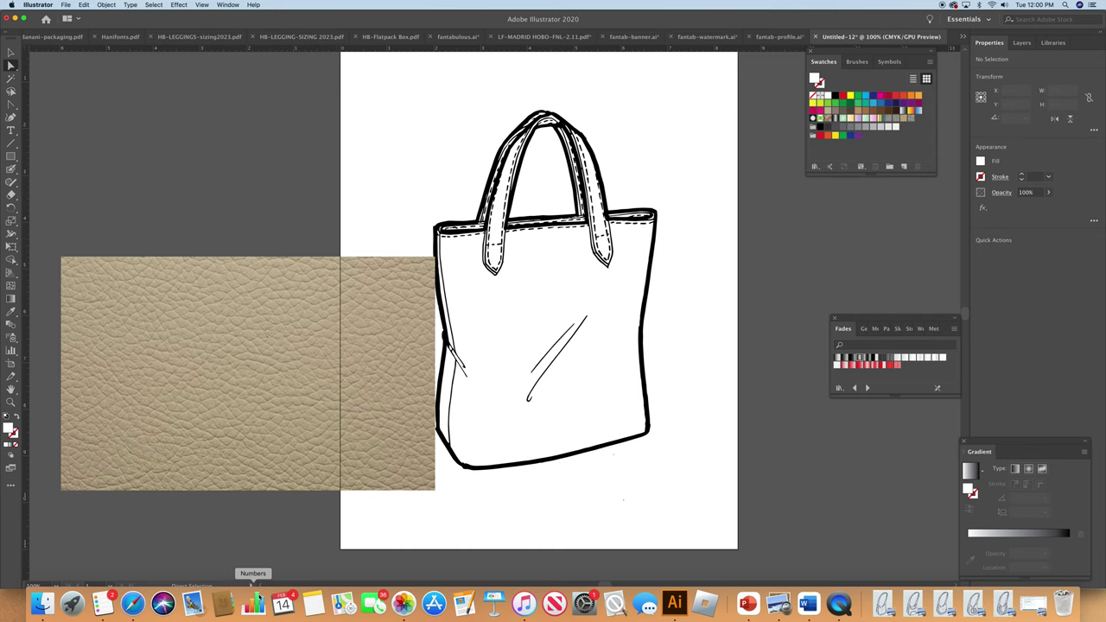
Step: Bring the plain grey fabric image from the indiamart.com page in Safari into the Illustrator document
click(132, 602)
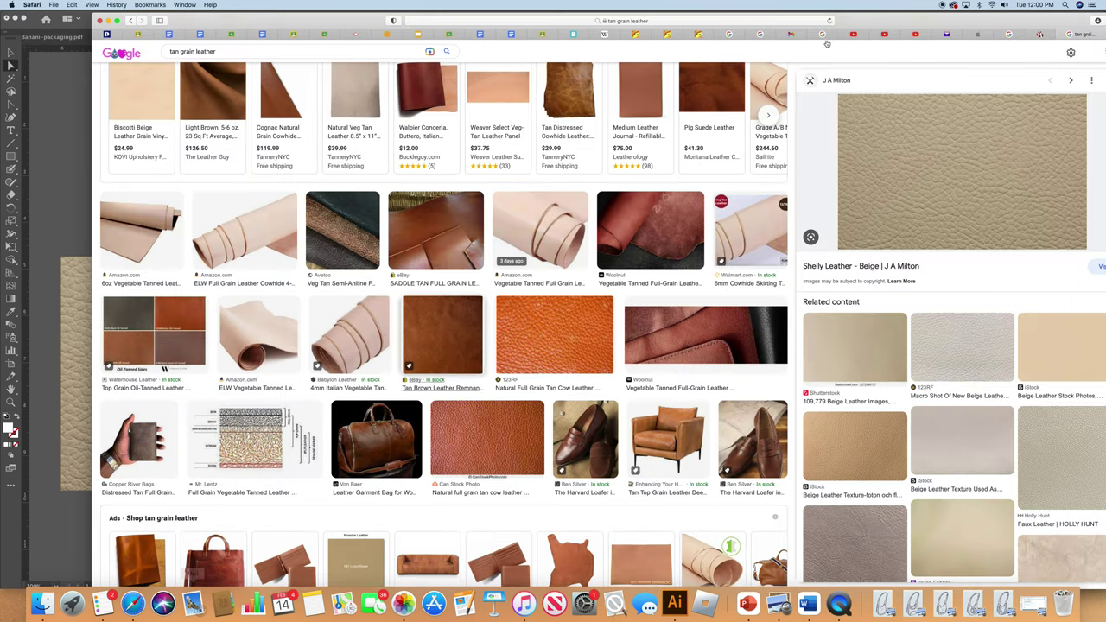
drag(1019, 19, 996, 27)
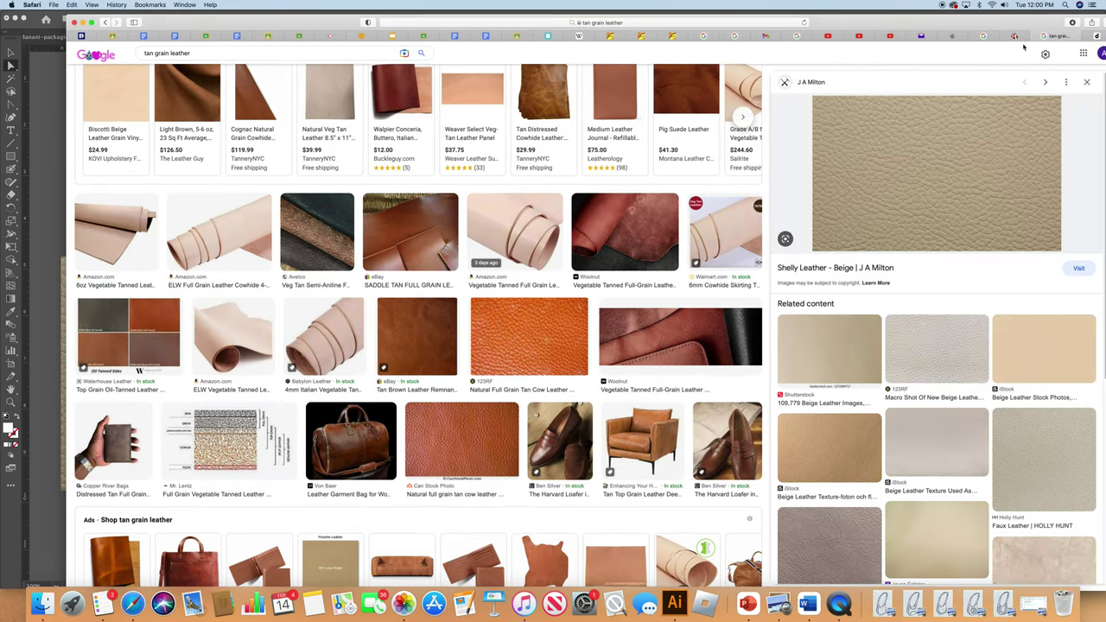
click(1014, 36)
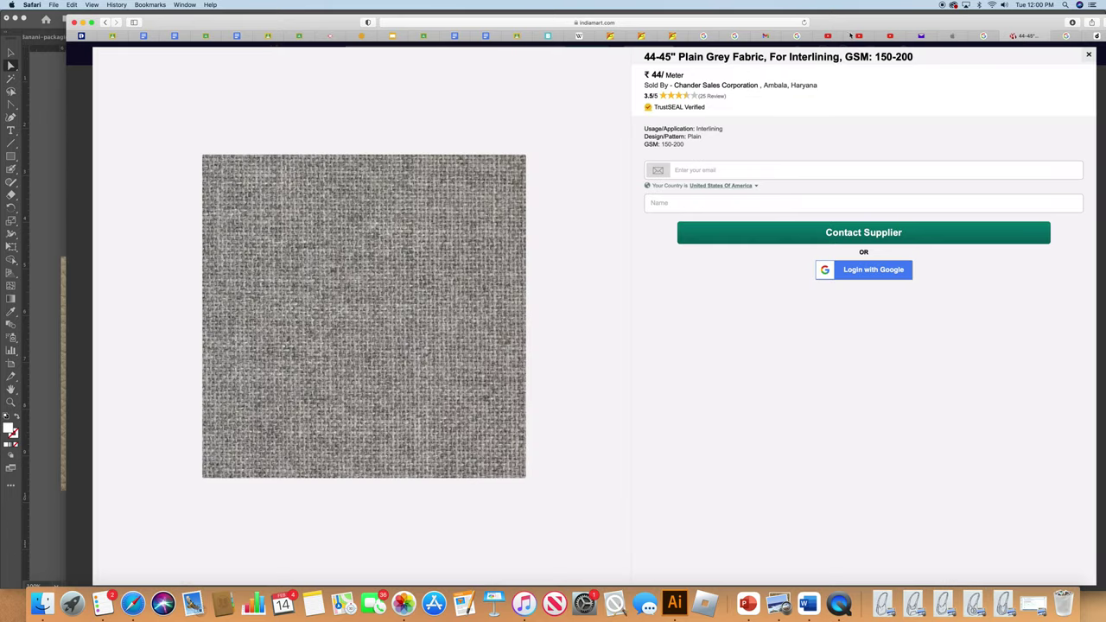
drag(852, 20, 1101, 16)
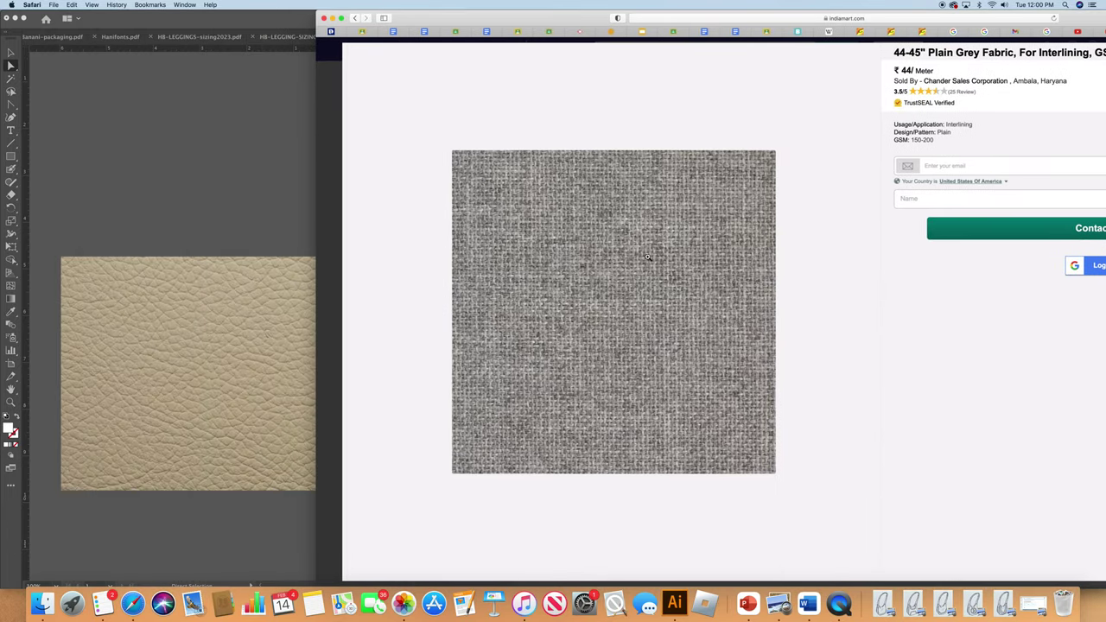
drag(649, 254, 205, 200)
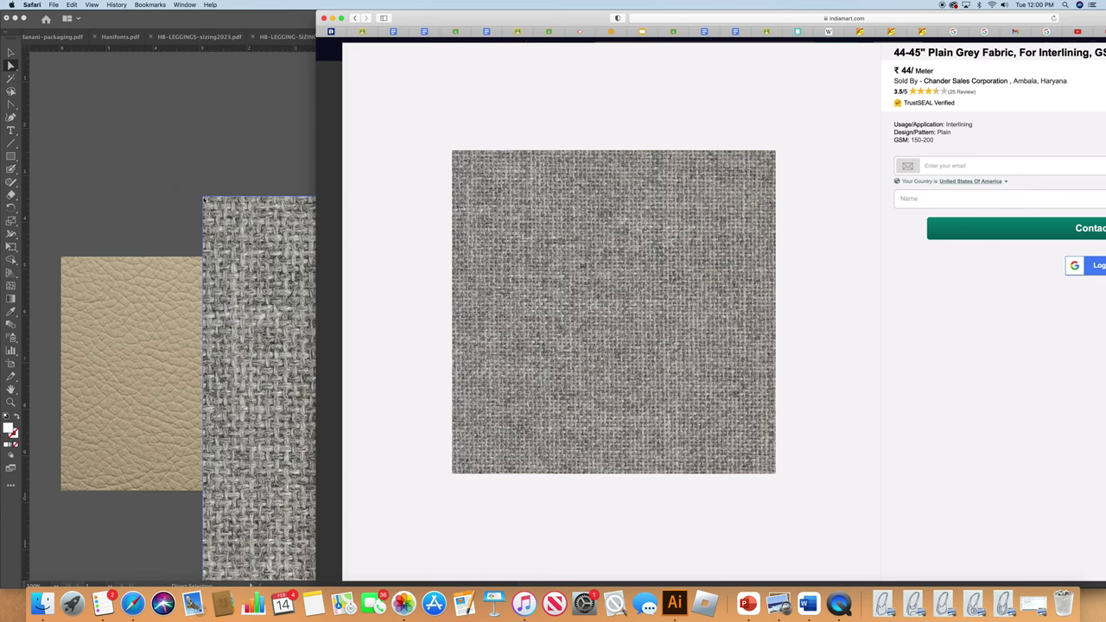
click(71, 99)
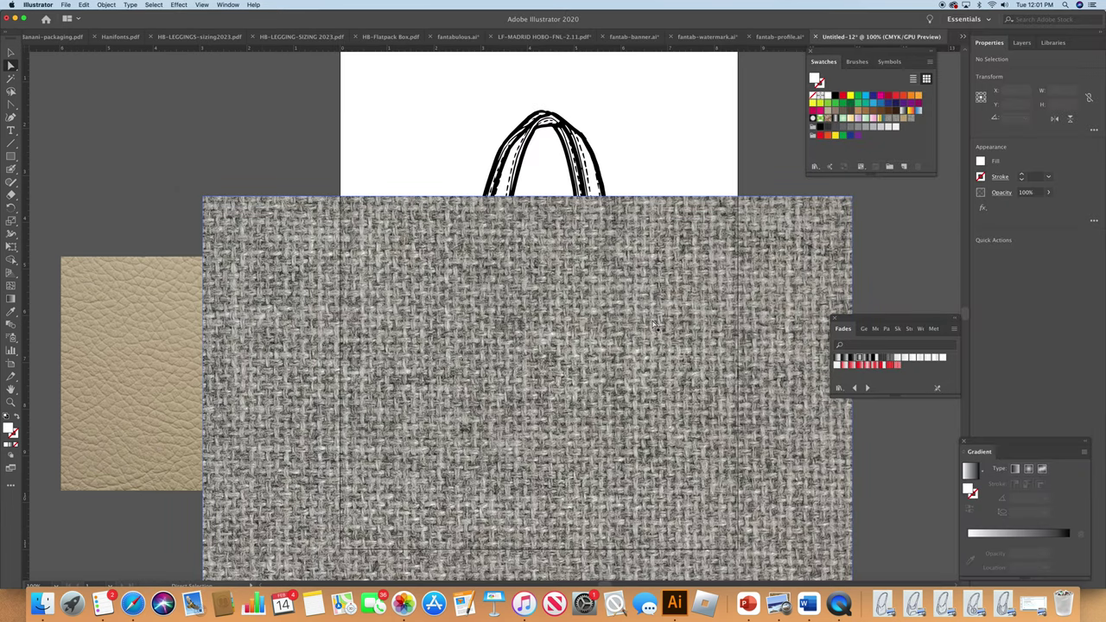
Step: Scale the grey fabric image down proportionally to about 4.57 in square
drag(969, 322, 967, 337)
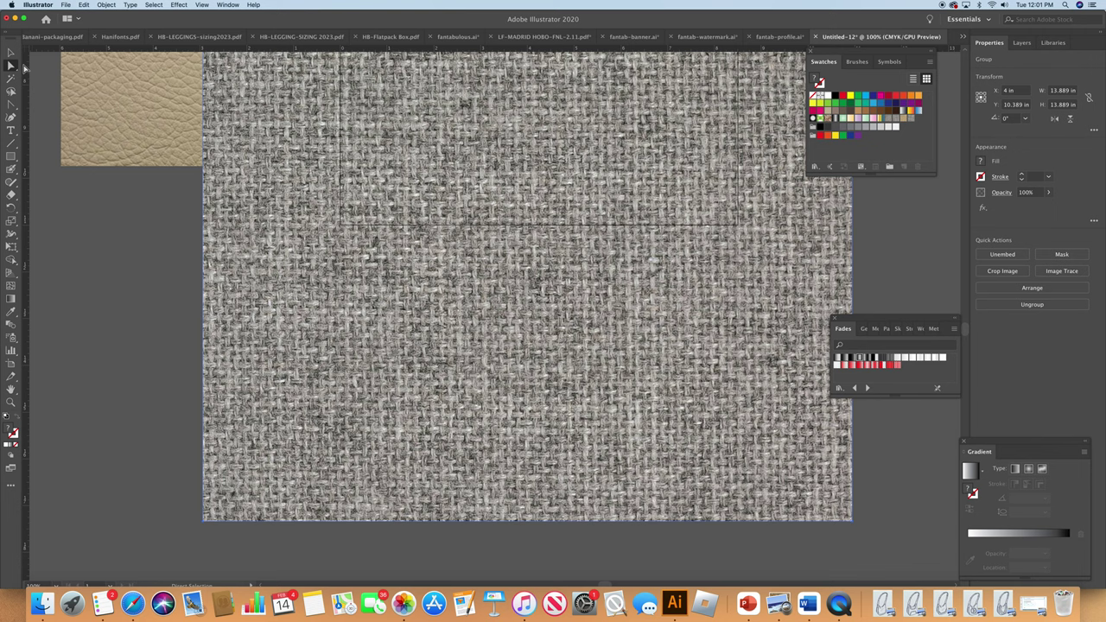
click(11, 53)
drag(852, 522, 545, 213)
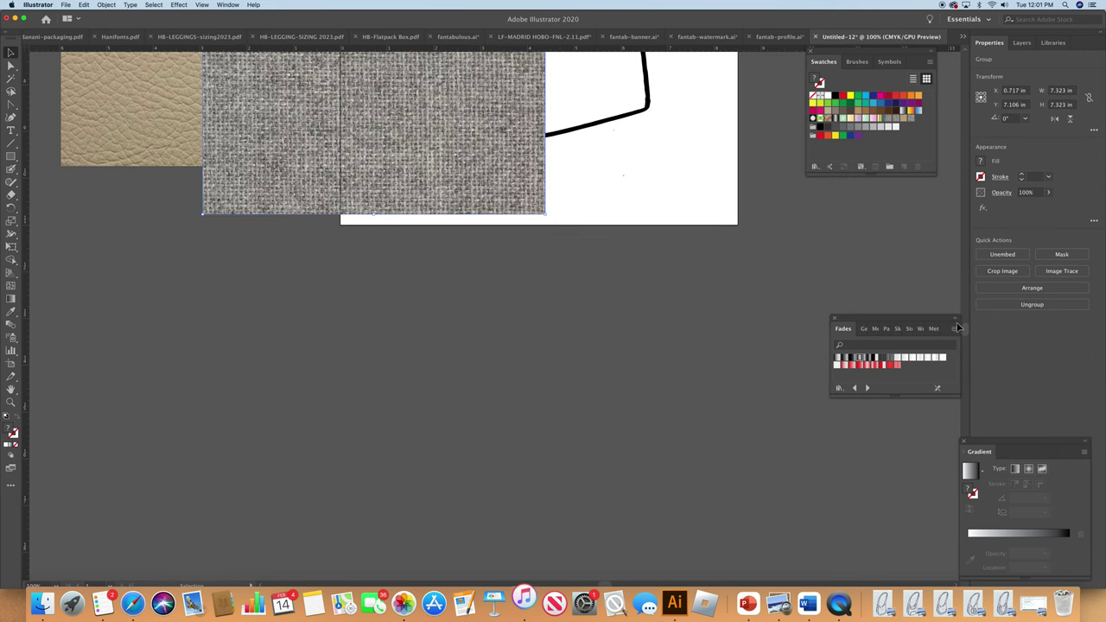
scroll(951, 328, up, 6)
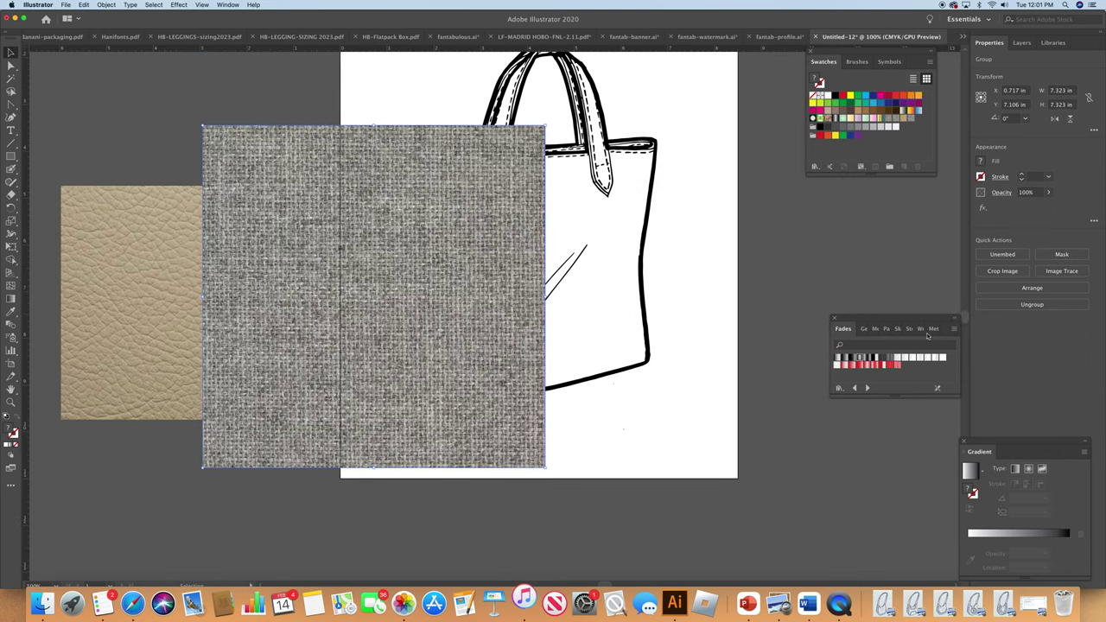
mouse_move(546, 468)
mouse_down()
mouse_move(530, 434)
mouse_move(416, 339)
mouse_up()
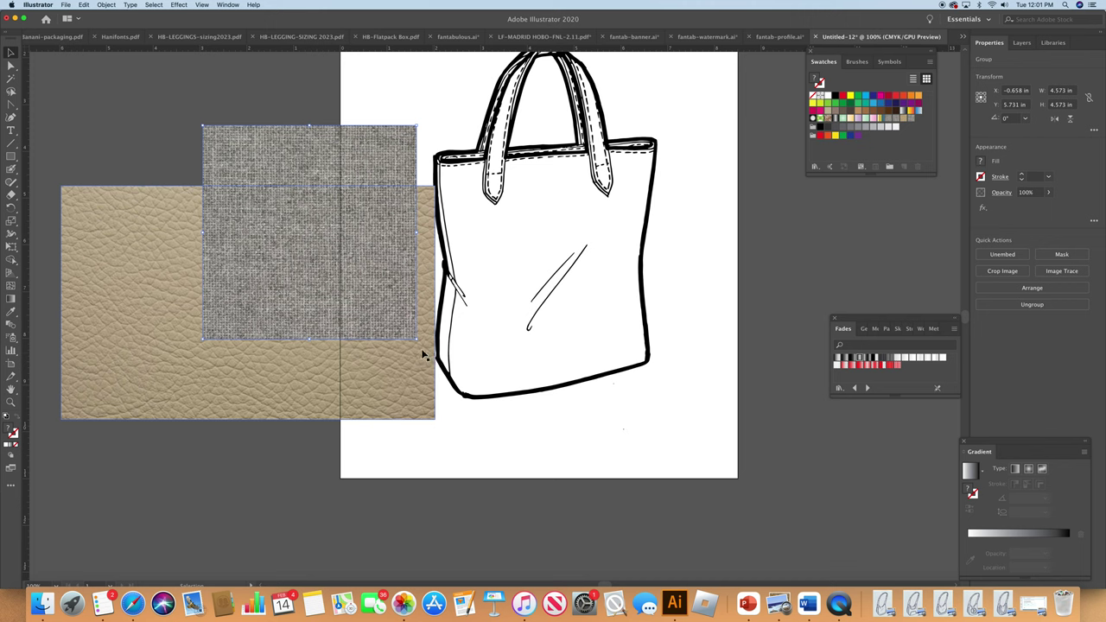
Step: Scale the grey fabric image down to about 2.93 in square and rasterize it in CMYK at 300 ppi
drag(418, 337, 373, 294)
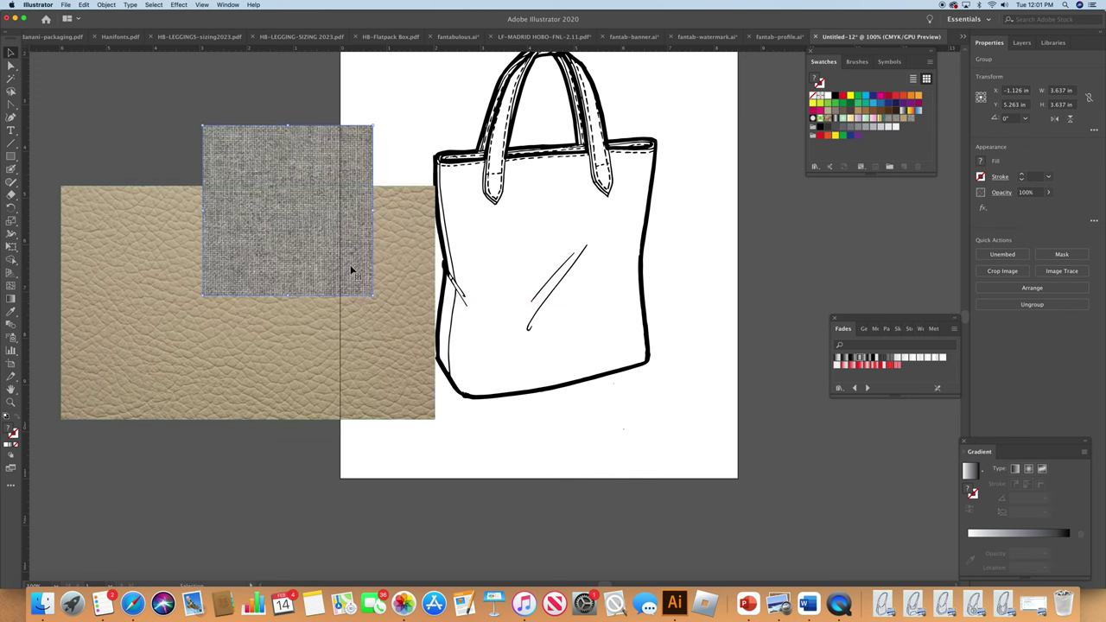
drag(372, 296, 348, 264)
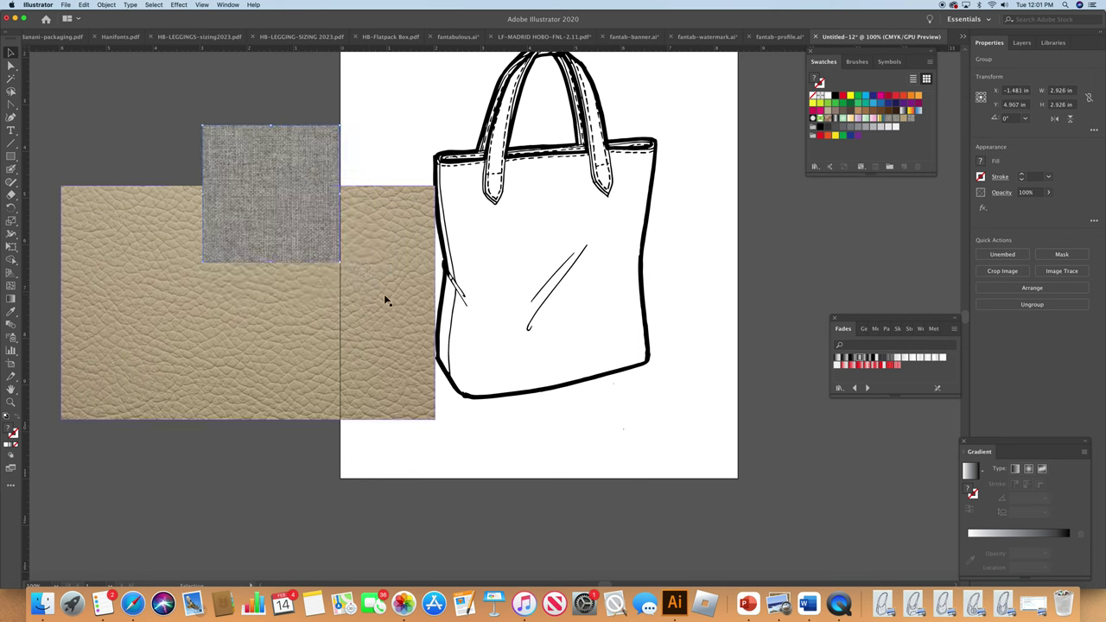
click(104, 5)
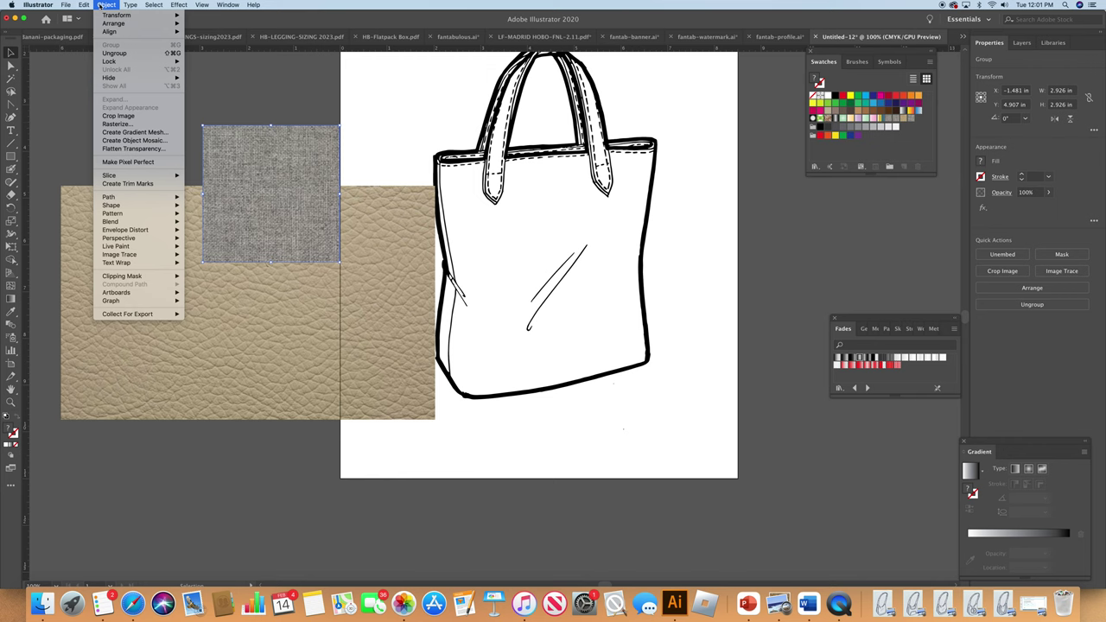
mouse_move(166, 258)
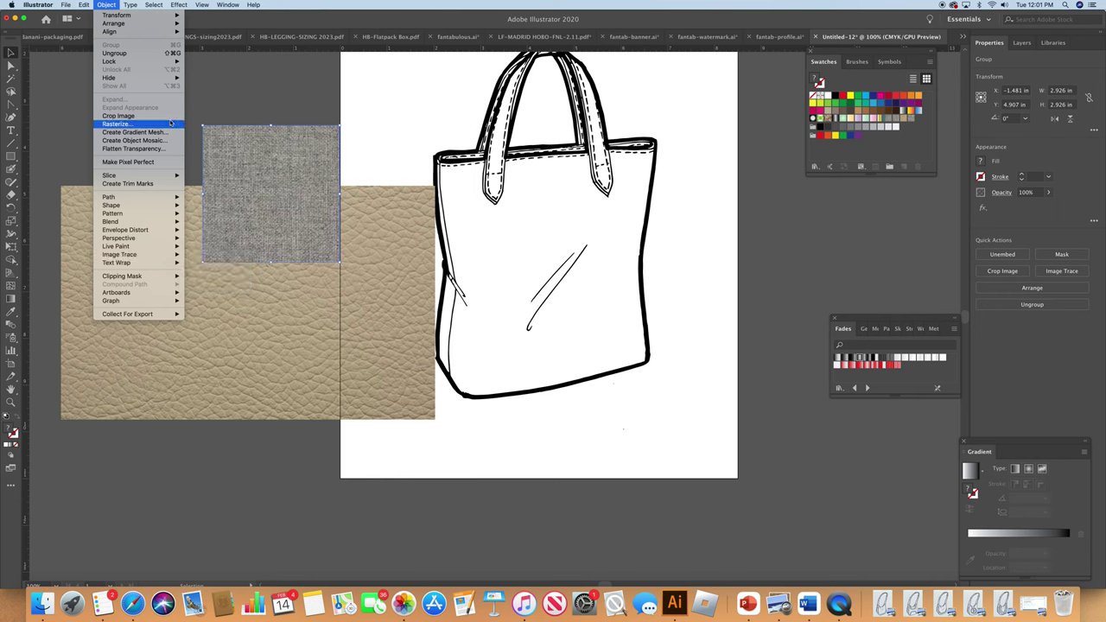
click(170, 125)
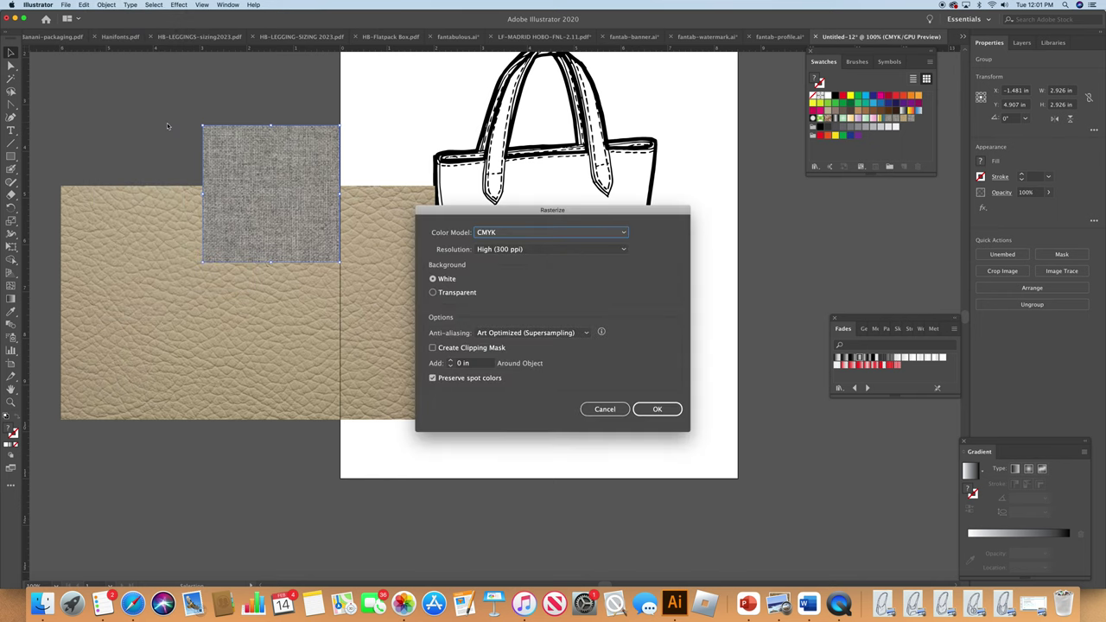
click(653, 409)
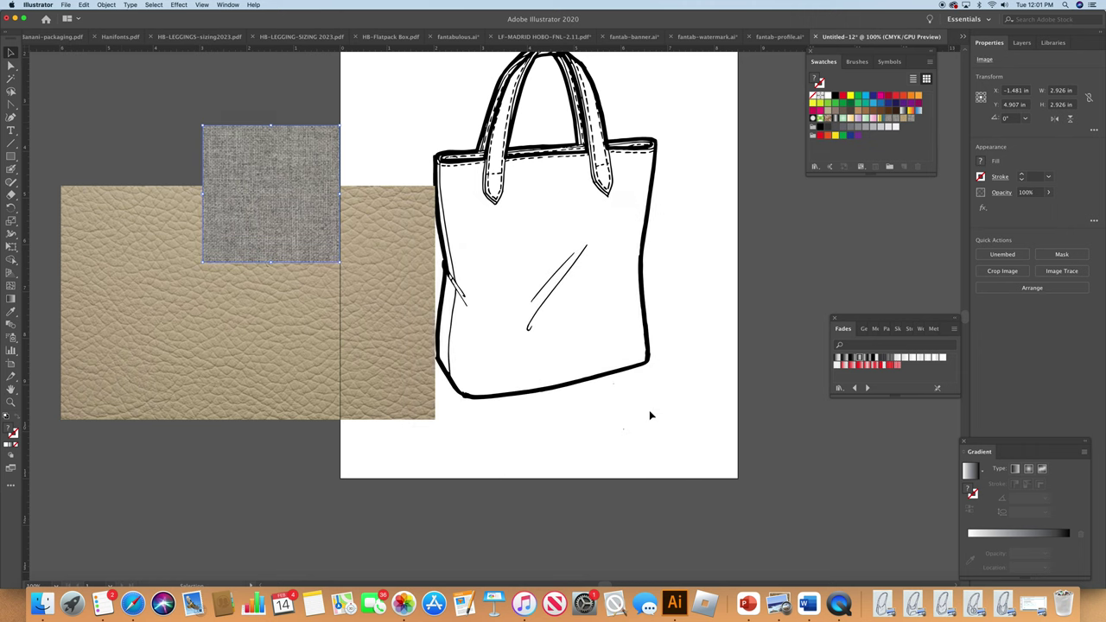
Step: Save the rasterized grey fabric image as a pattern swatch and delete the original from the canvas
drag(233, 181, 920, 126)
key(BackSpace)
Step: Scale the beige leather image down to about 3.11 by 1.95 in and crop it to about 1.75 in square
click(264, 235)
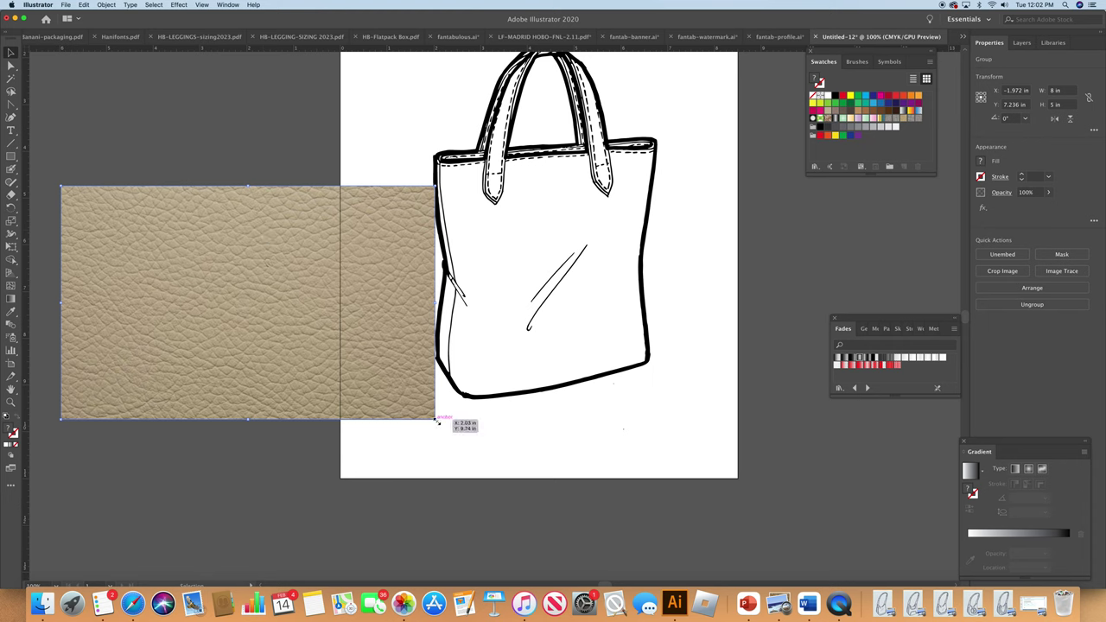
drag(438, 421, 206, 276)
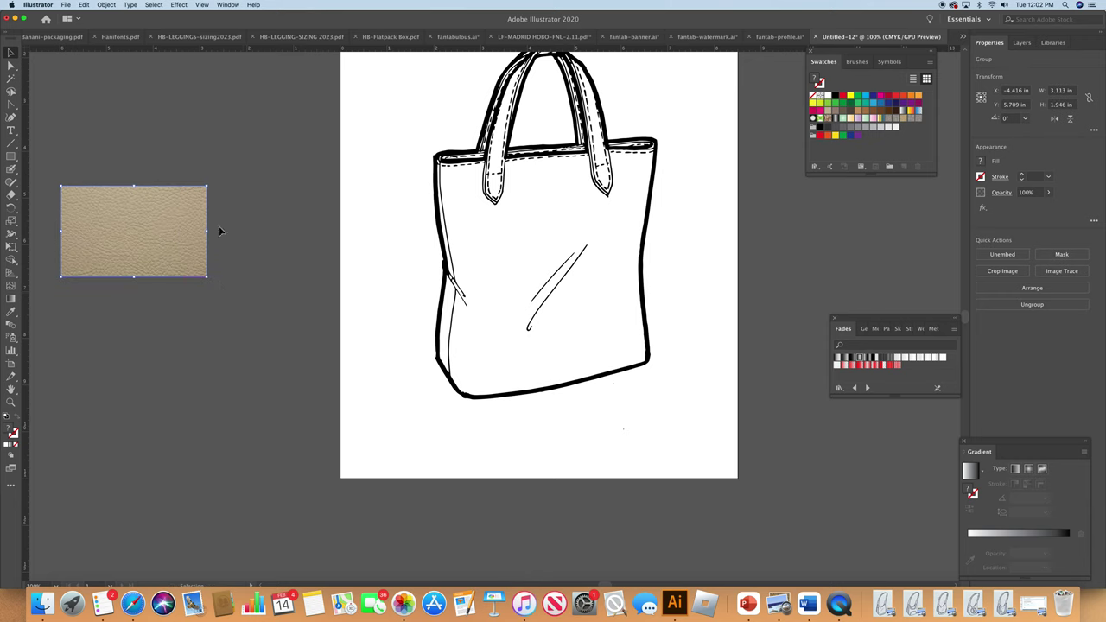
click(106, 5)
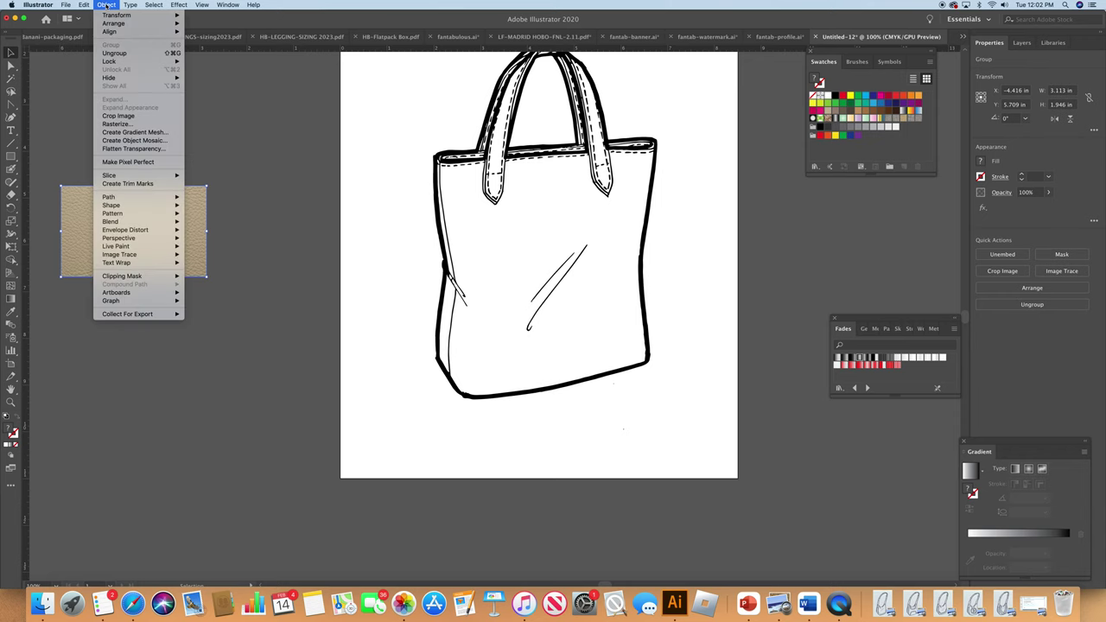
click(118, 115)
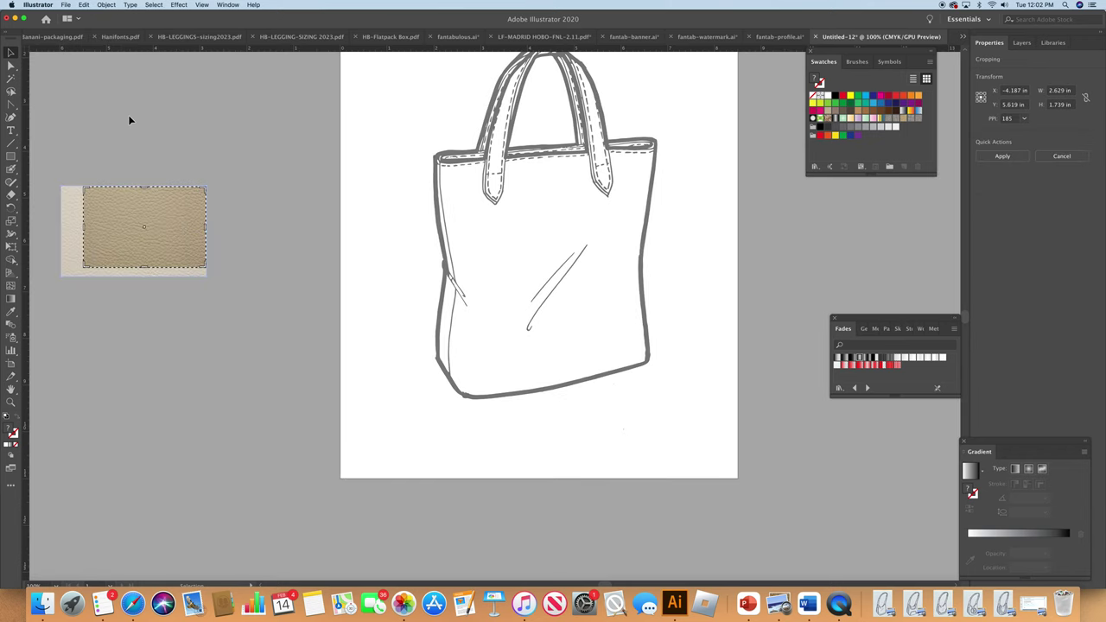
drag(206, 228, 156, 240)
key(Return)
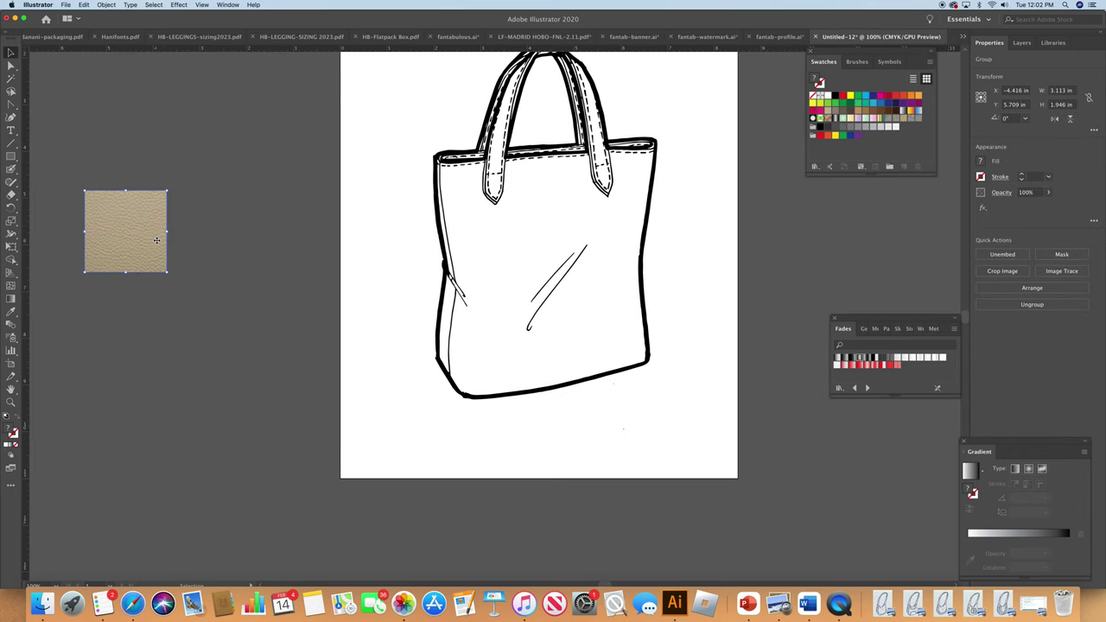
Step: Save the cropped beige leather image as a pattern swatch and delete the original from the canvas
drag(143, 239, 926, 123)
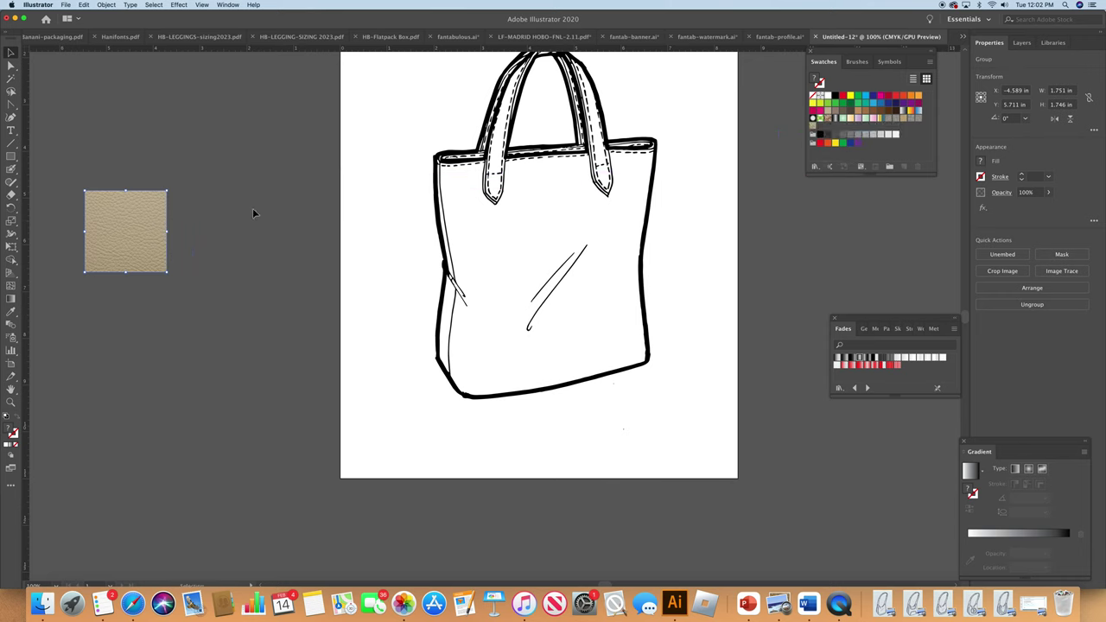
key(Delete)
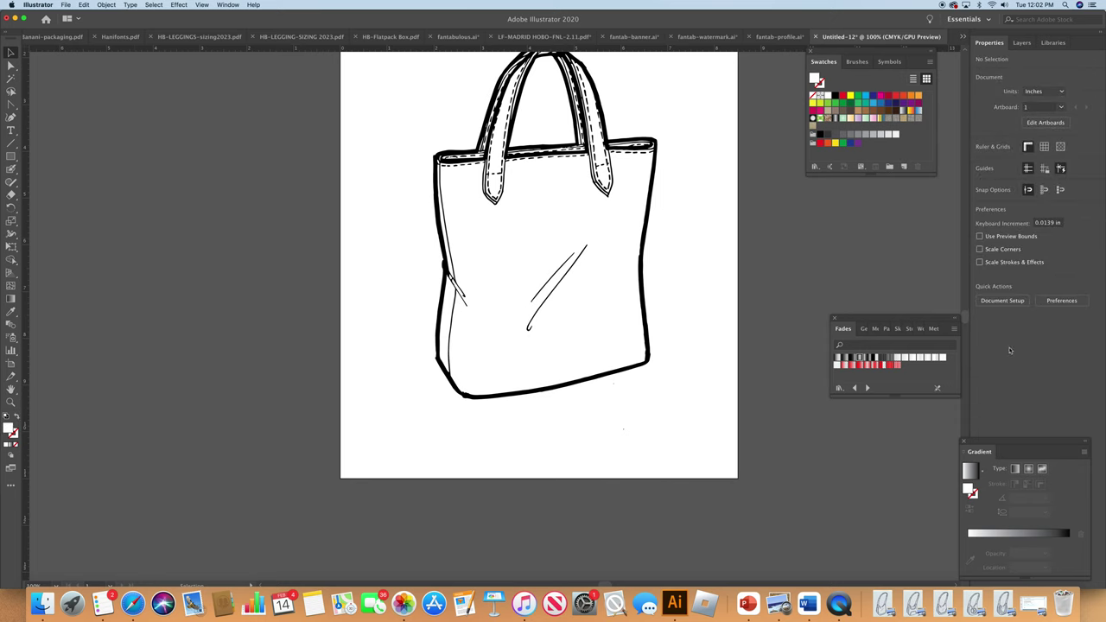
Step: Select the bag's front body with Direct Selection and fill it with the grey fabric pattern swatch
scroll(959, 341, up, 3)
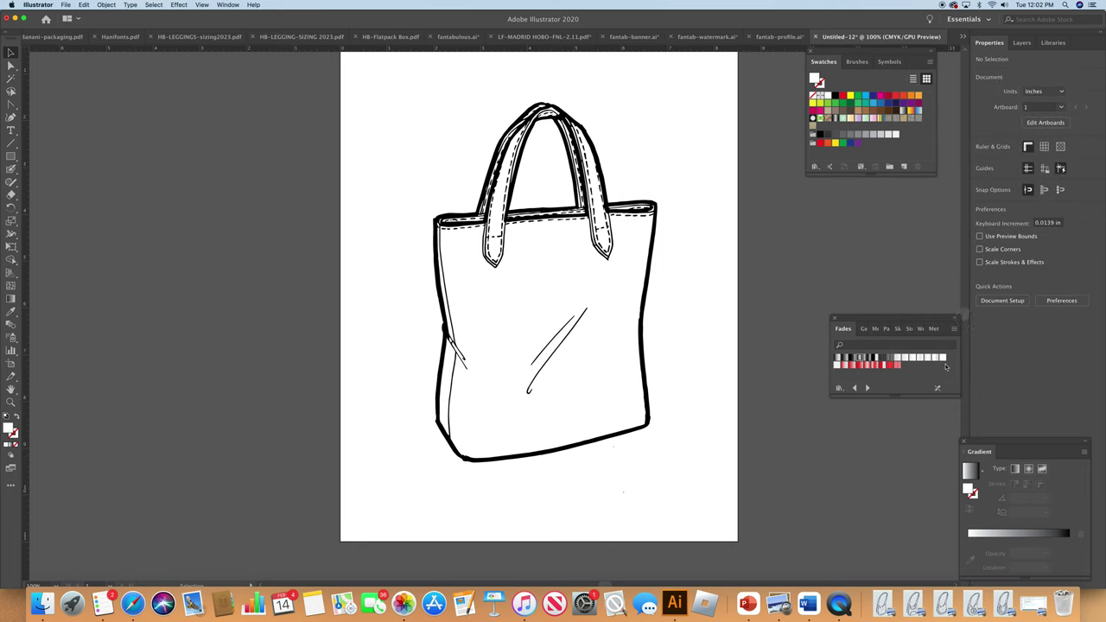
click(11, 67)
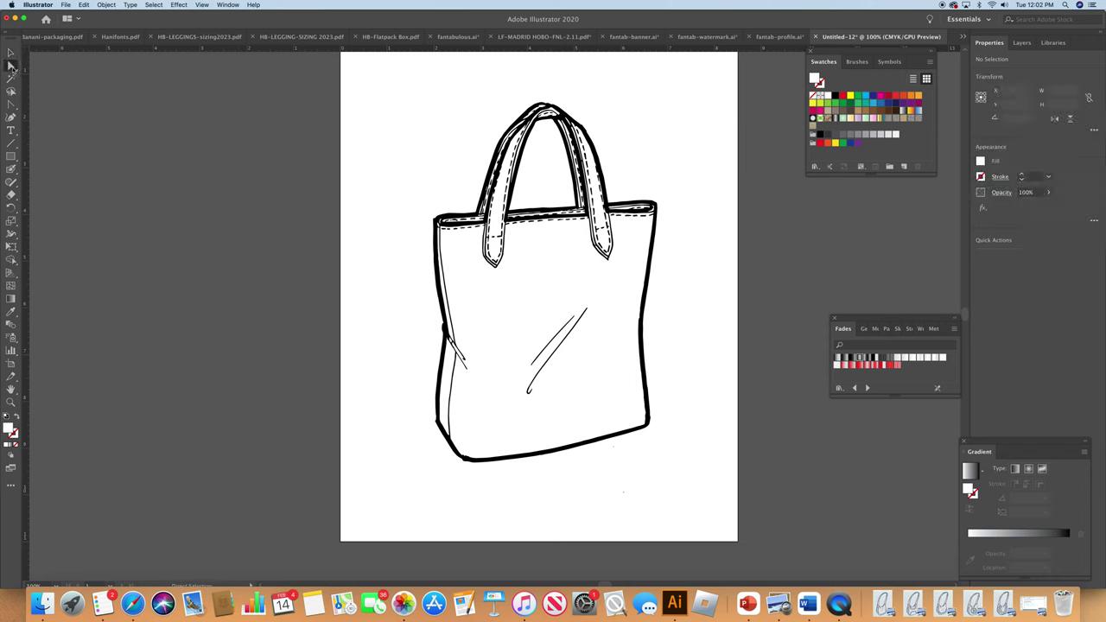
click(512, 290)
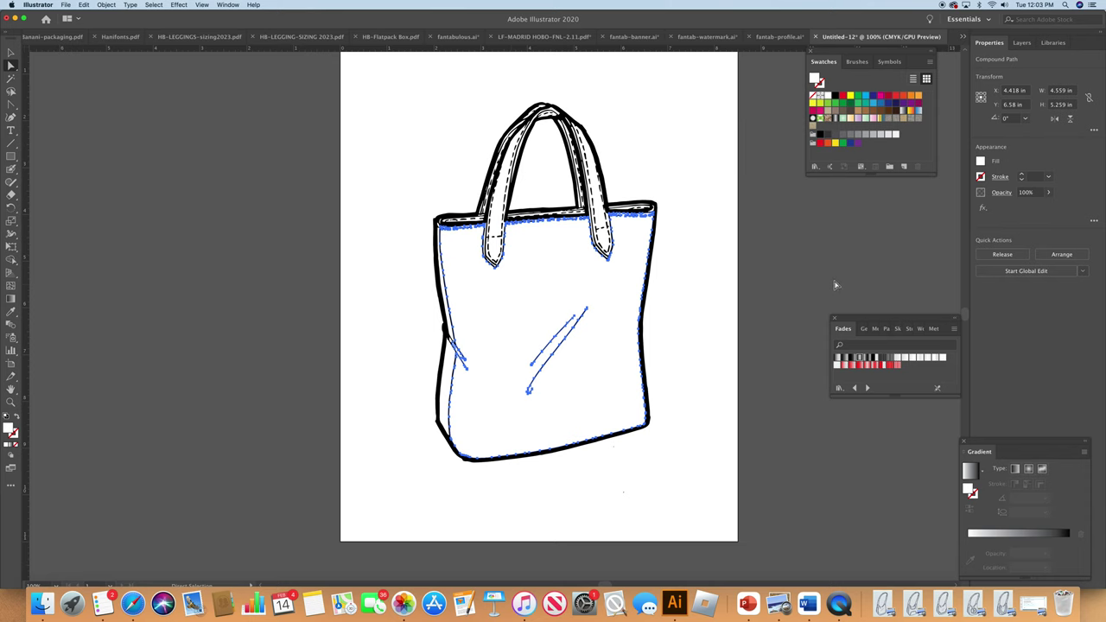
click(917, 119)
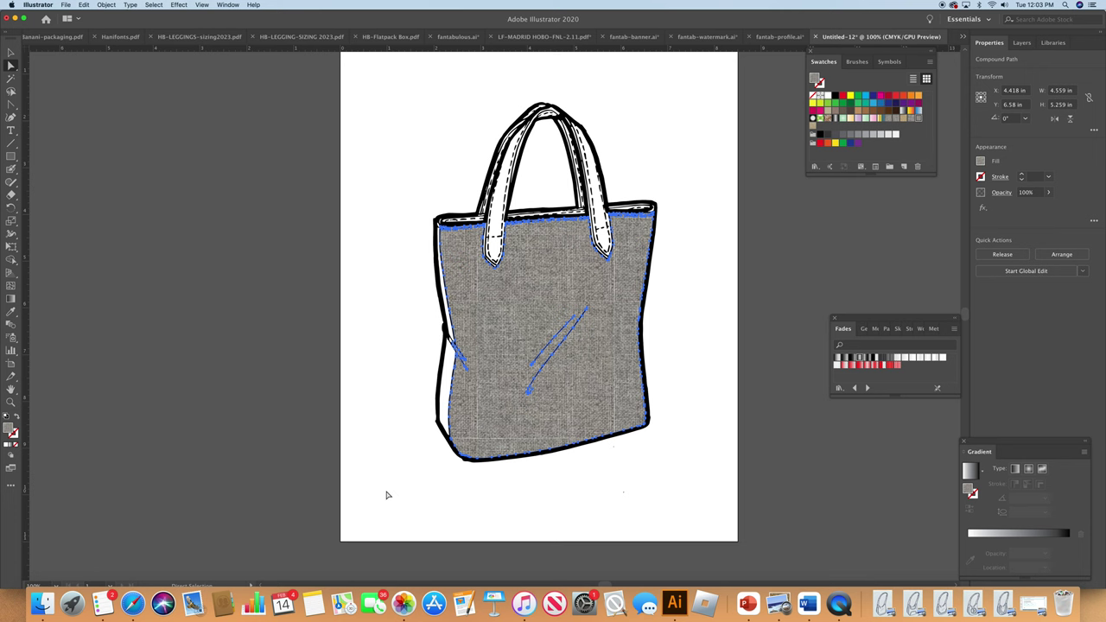
Step: Switch to Safari and bring the plain grey fabric image from indiamart.com into the Illustrator document again
click(132, 605)
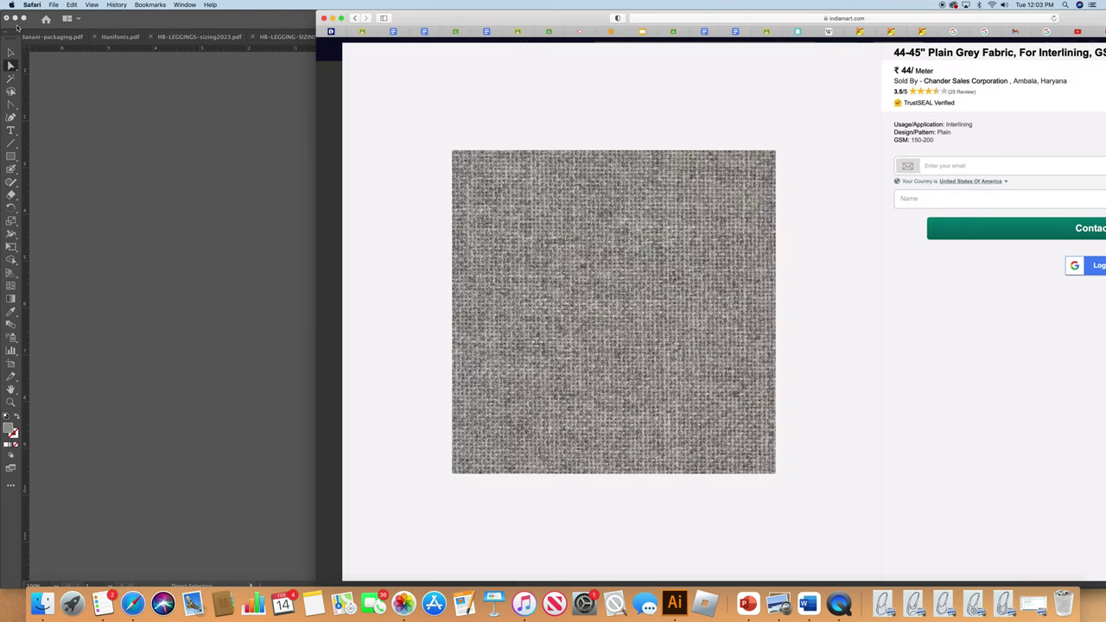
click(12, 53)
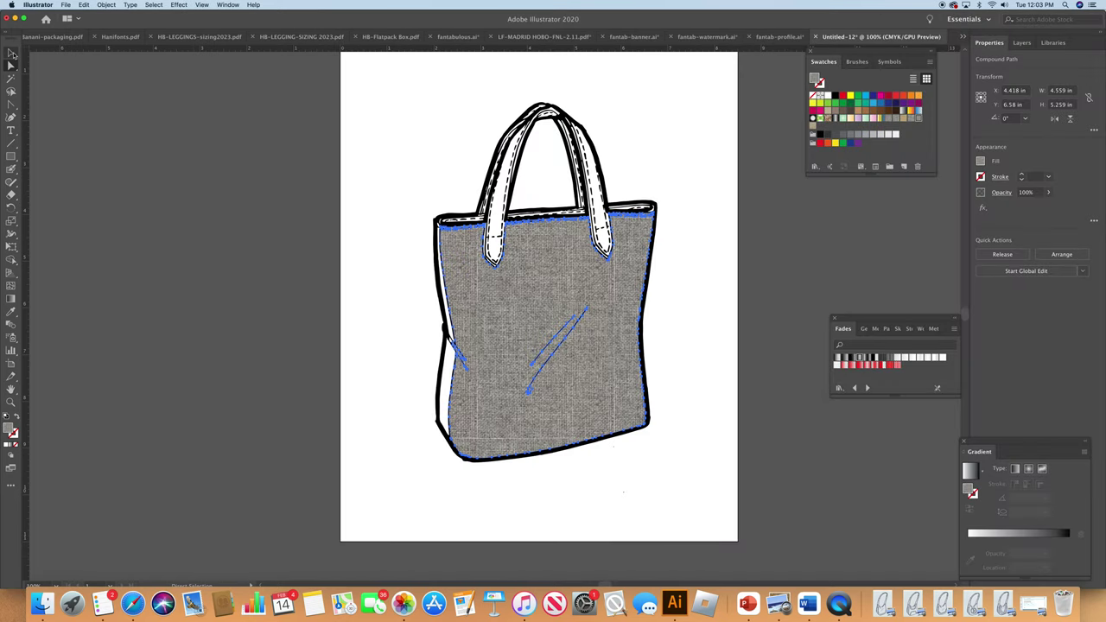
click(132, 605)
drag(494, 415, 183, 385)
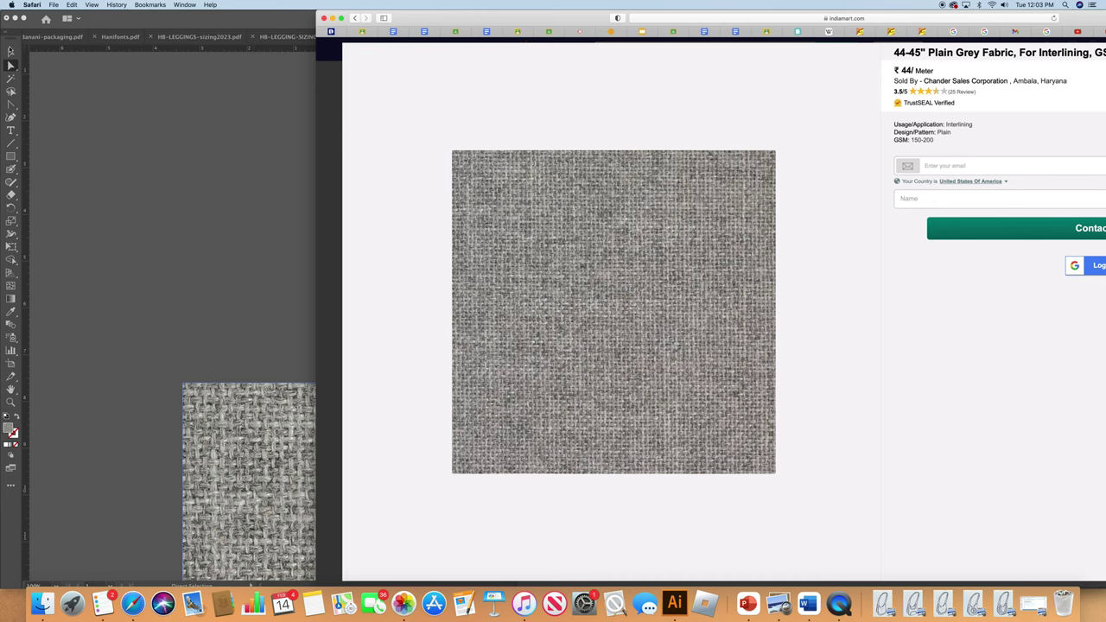
click(11, 52)
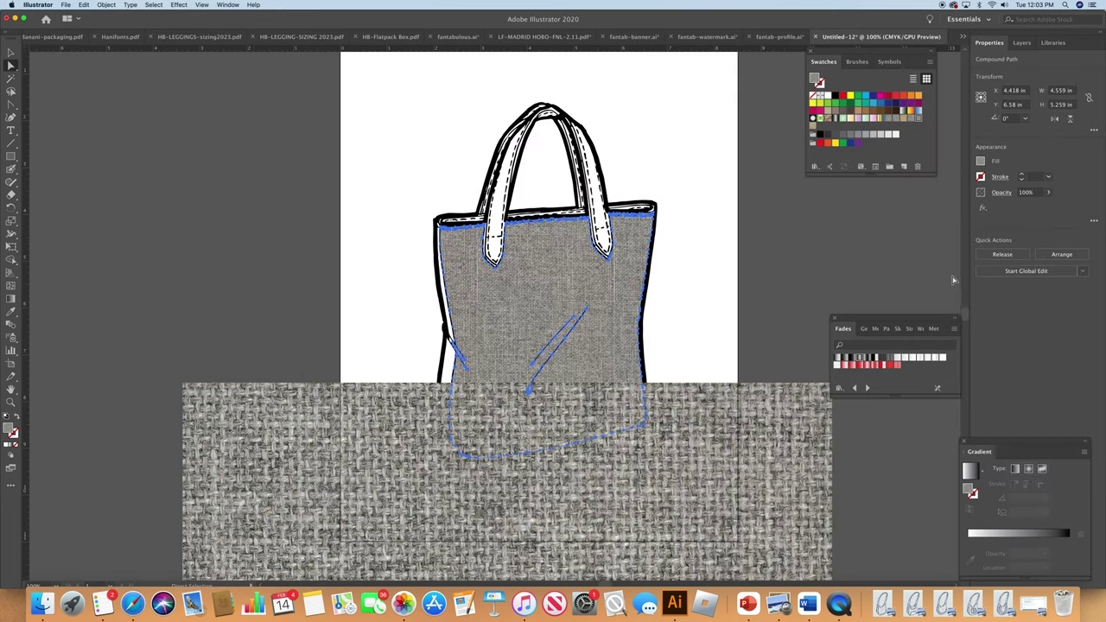
Step: Scale the newly placed grey fabric image down proportionally to about 3.15 in square
drag(965, 316, 954, 331)
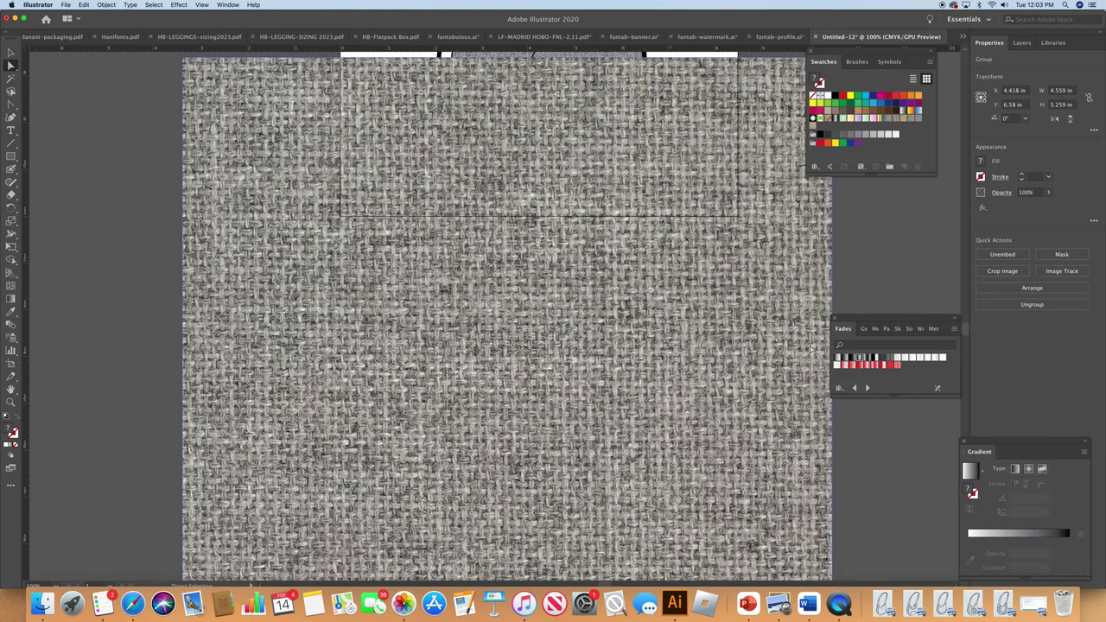
drag(957, 333, 964, 345)
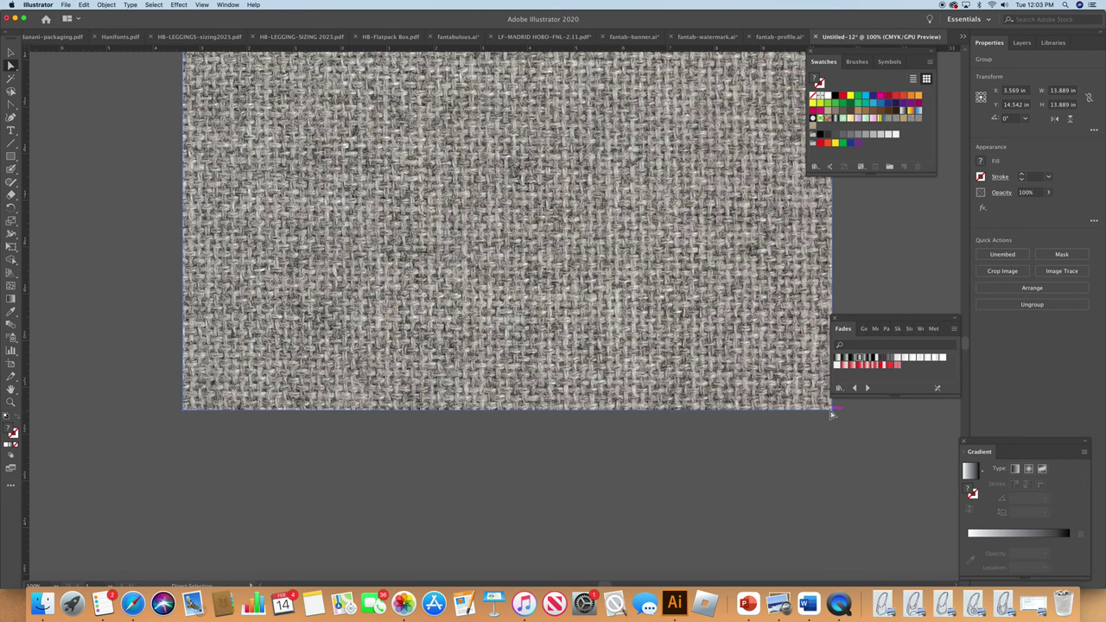
click(11, 54)
drag(831, 408, 507, 85)
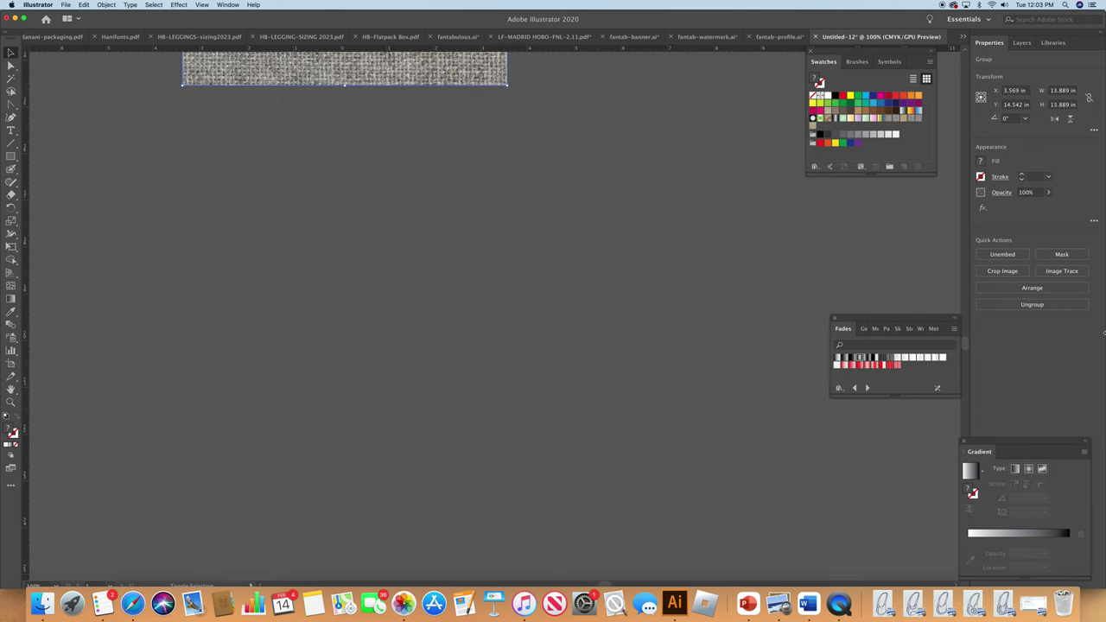
drag(965, 346, 965, 319)
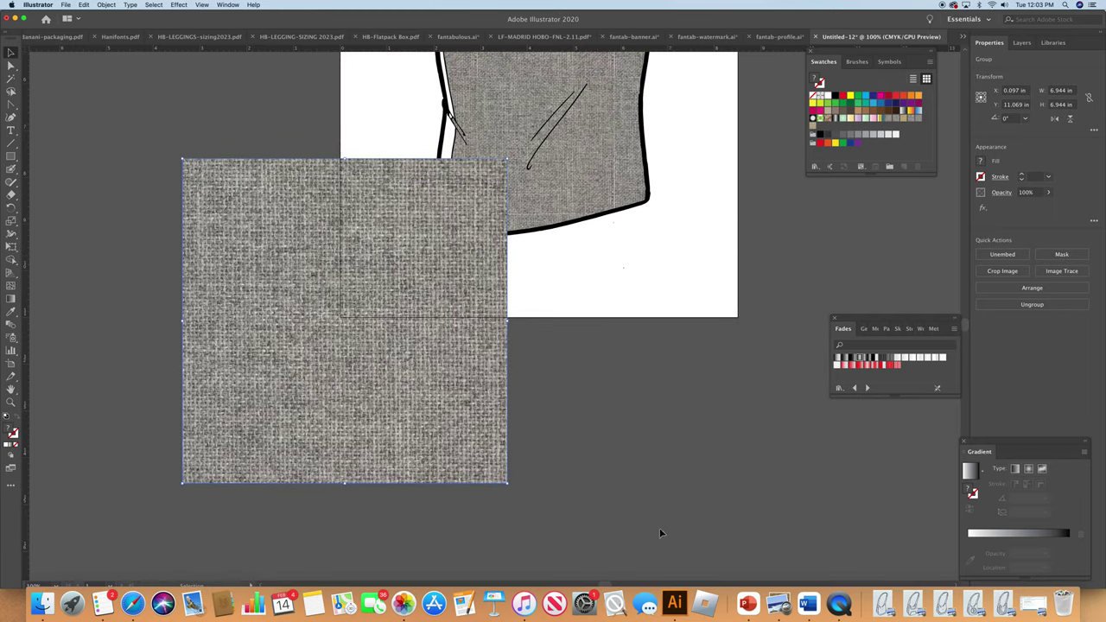
drag(507, 482, 404, 358)
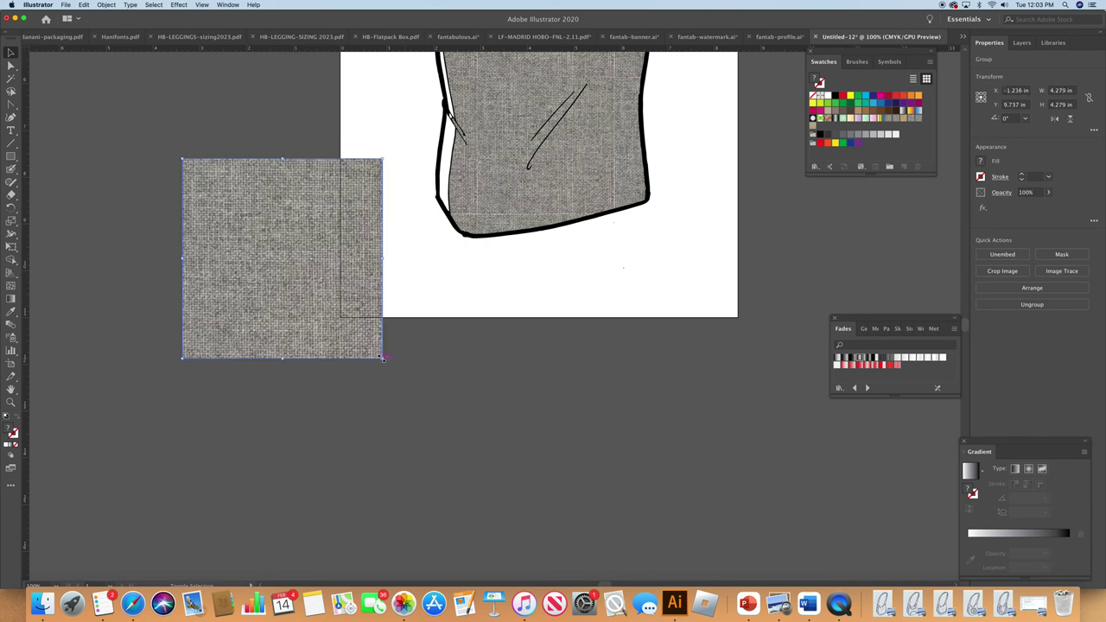
drag(383, 357, 329, 305)
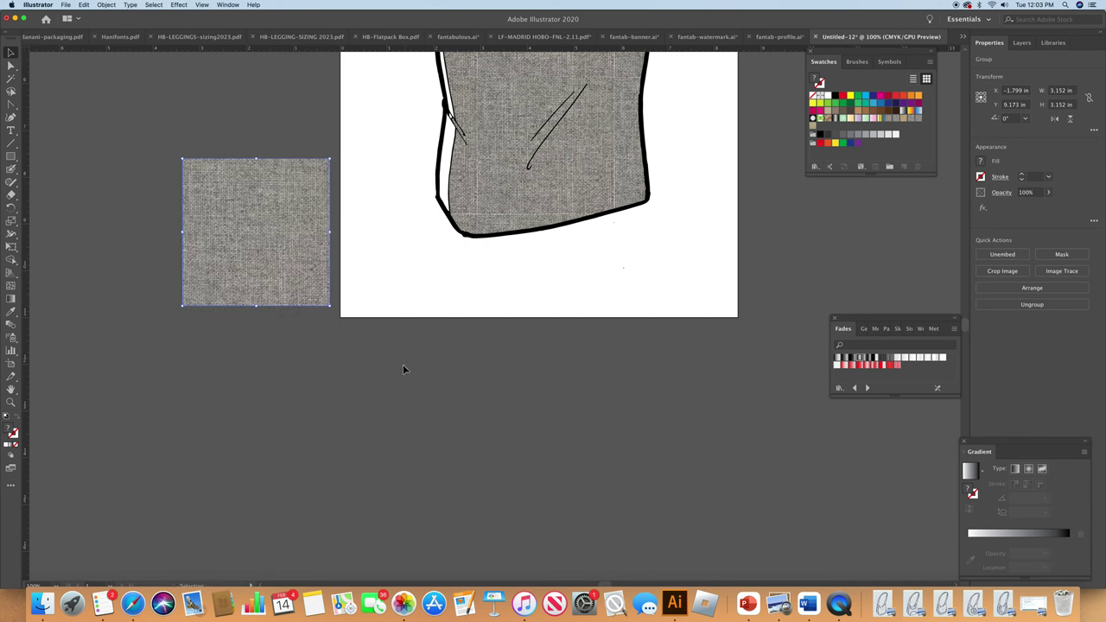
Step: Crop the grey fabric image to its central area, about 2.35 in square
click(112, 6)
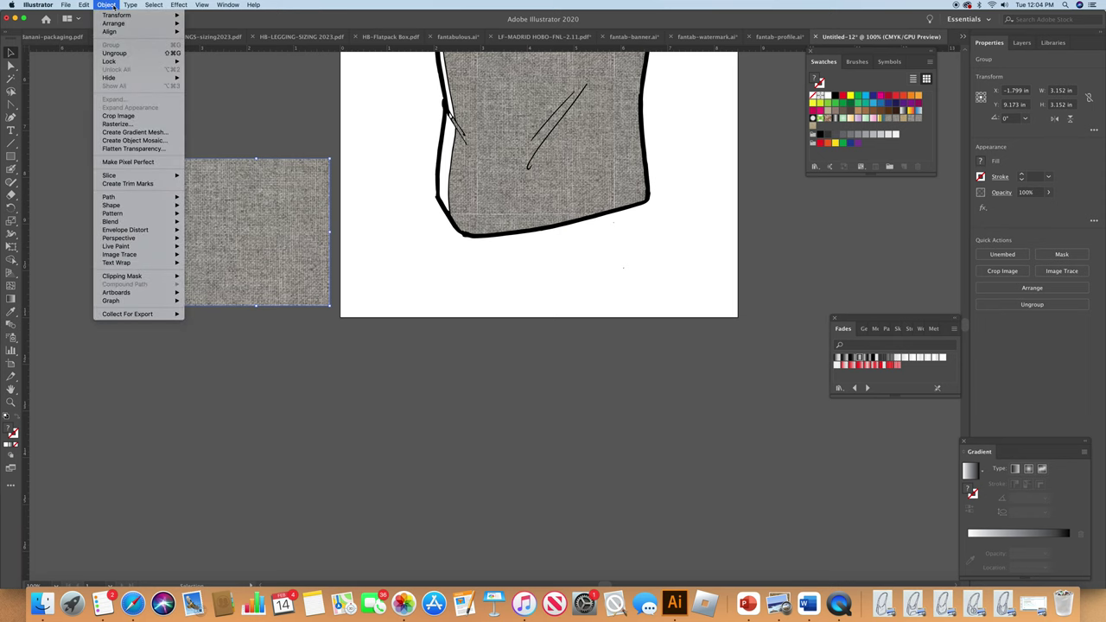
click(154, 115)
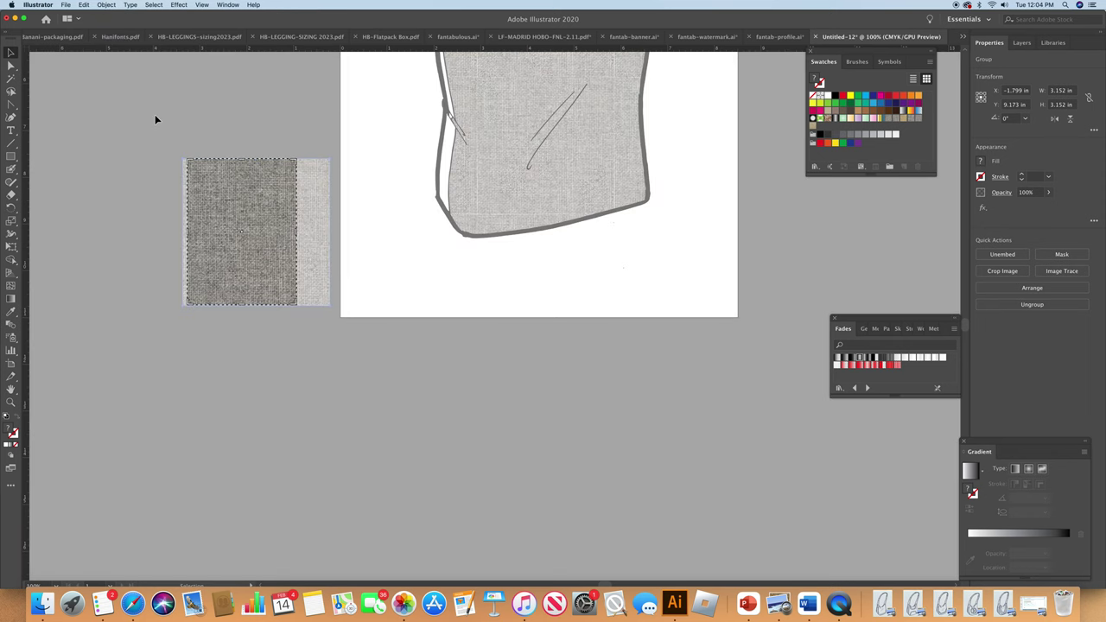
drag(243, 161, 259, 202)
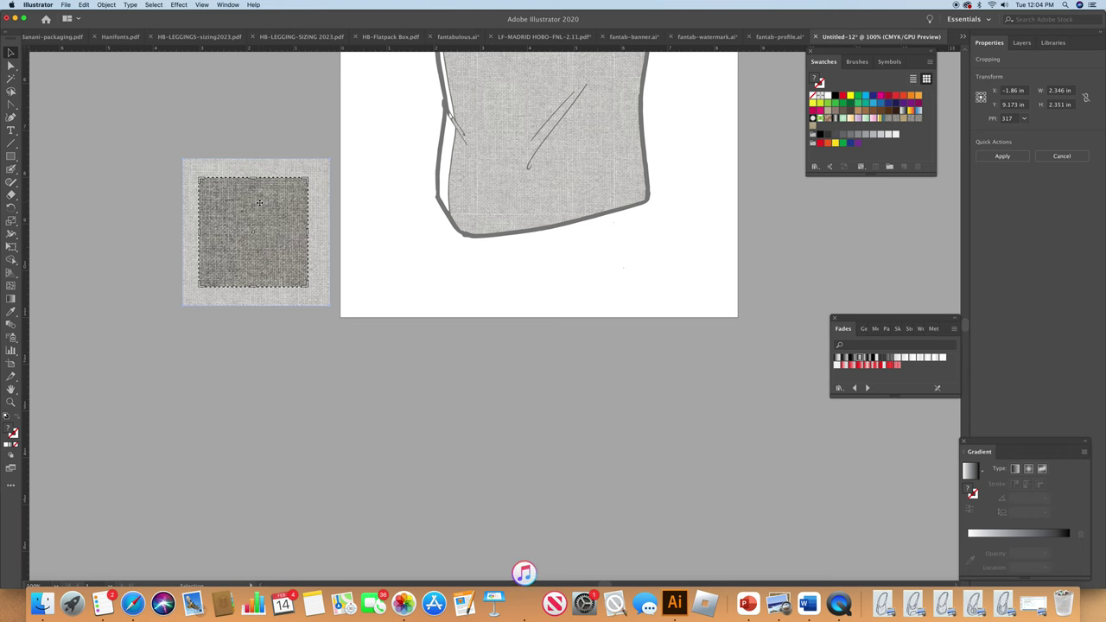
key(Return)
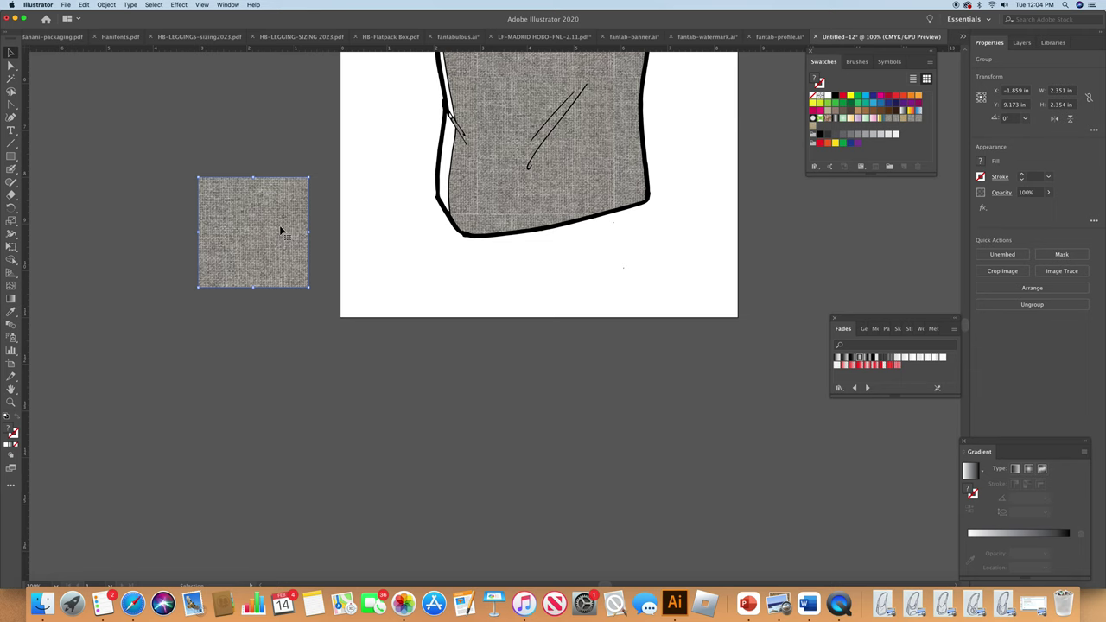
Step: Move the cropped grey fabric image over the bag's lower right corner and rasterize it
drag(279, 226, 649, 247)
click(108, 6)
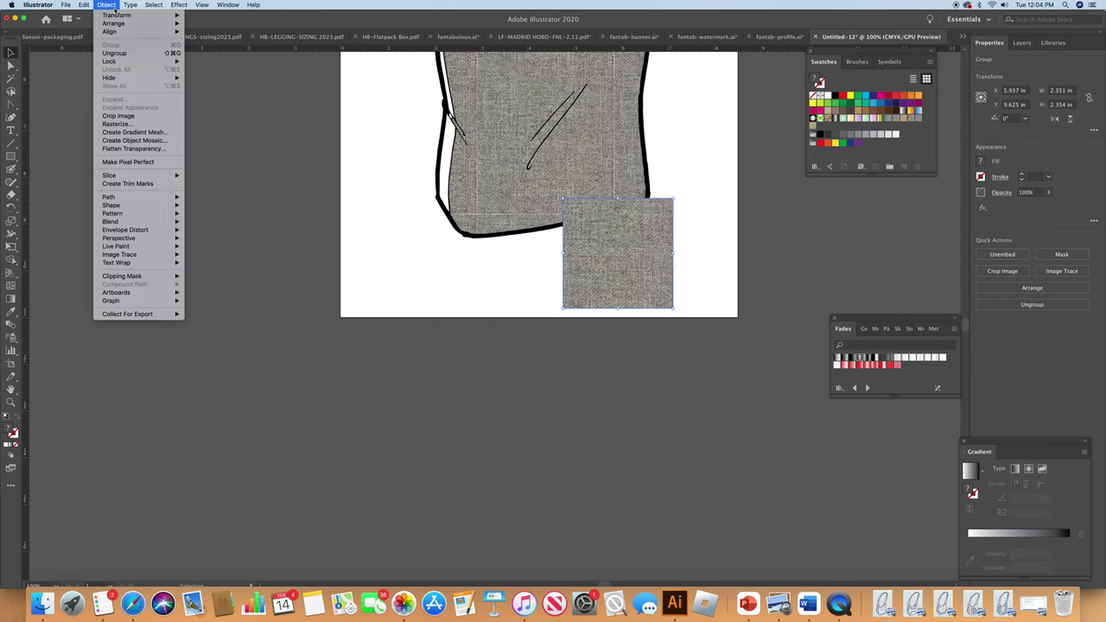
click(116, 123)
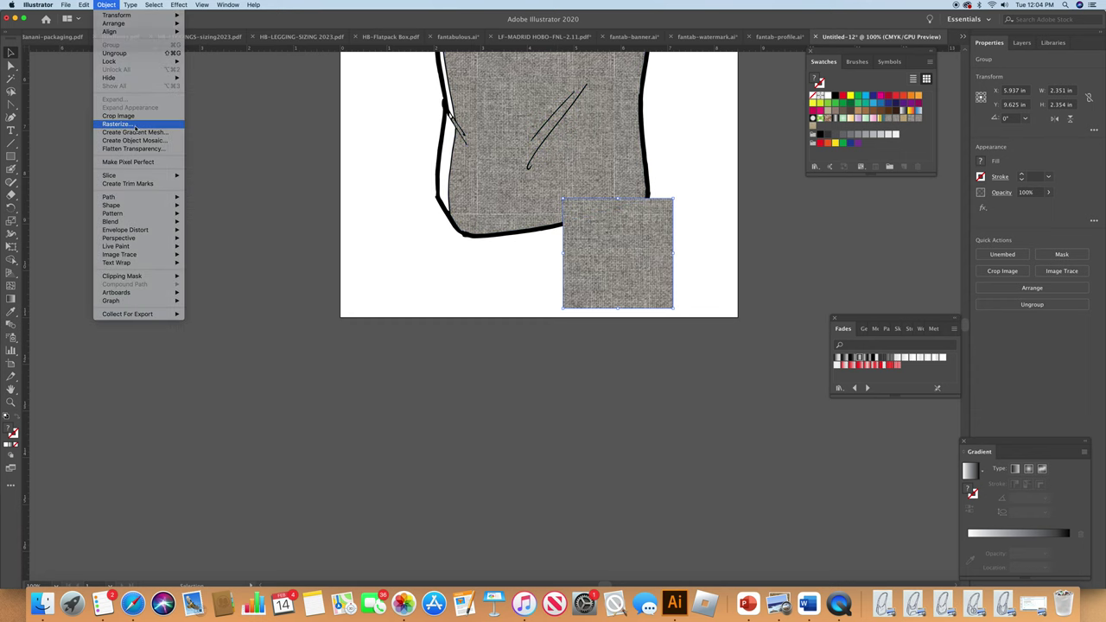
click(648, 408)
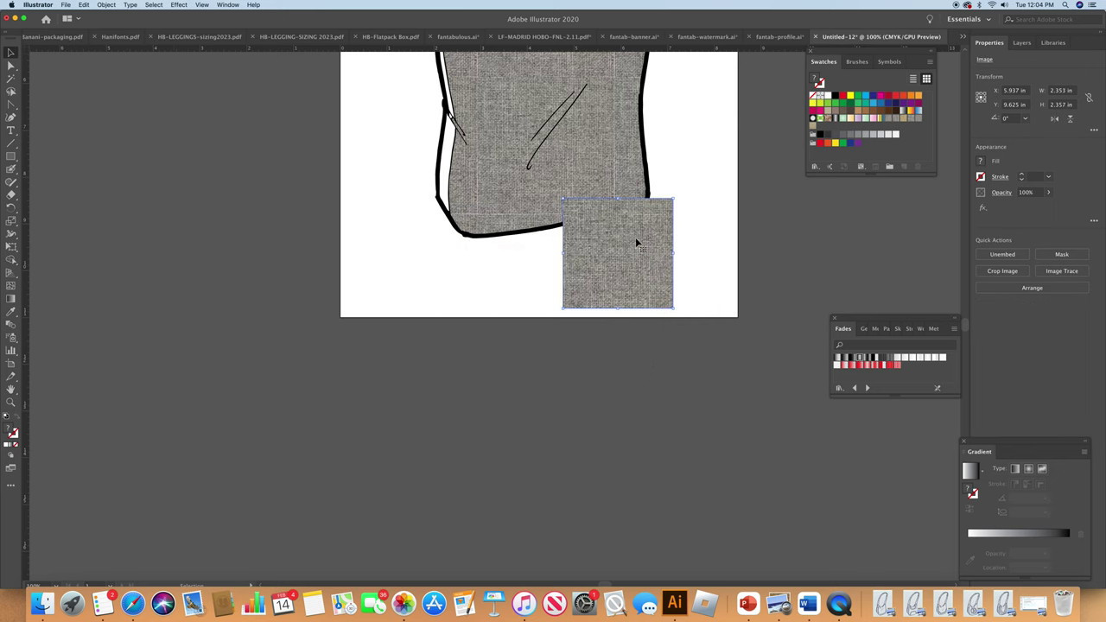
Step: Save the cropped, rasterized grey fabric as a new pattern swatch and delete the image from the artboard
drag(625, 247, 822, 122)
click(591, 285)
key(Delete)
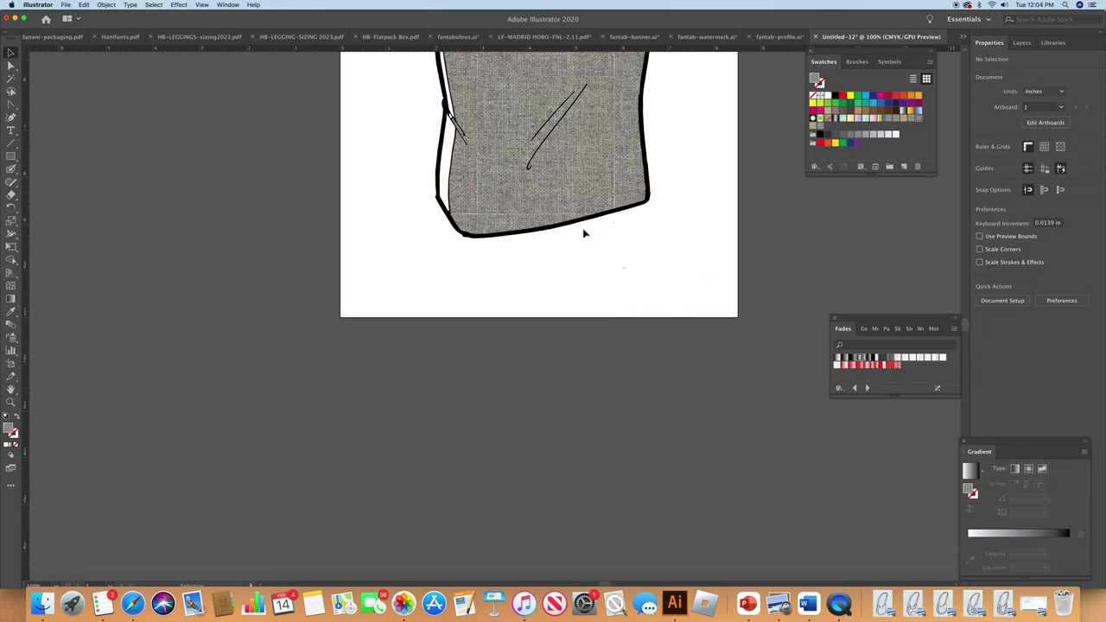
Step: Fill the bag's front panel with the newly saved cropped grey fabric pattern swatch
click(561, 181)
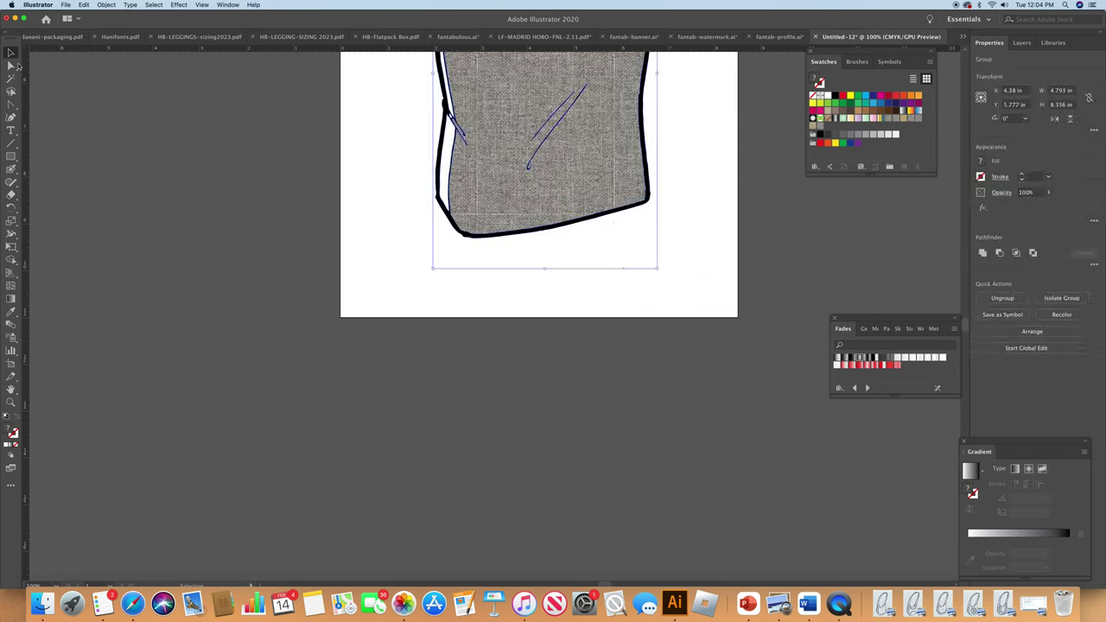
click(15, 66)
click(556, 240)
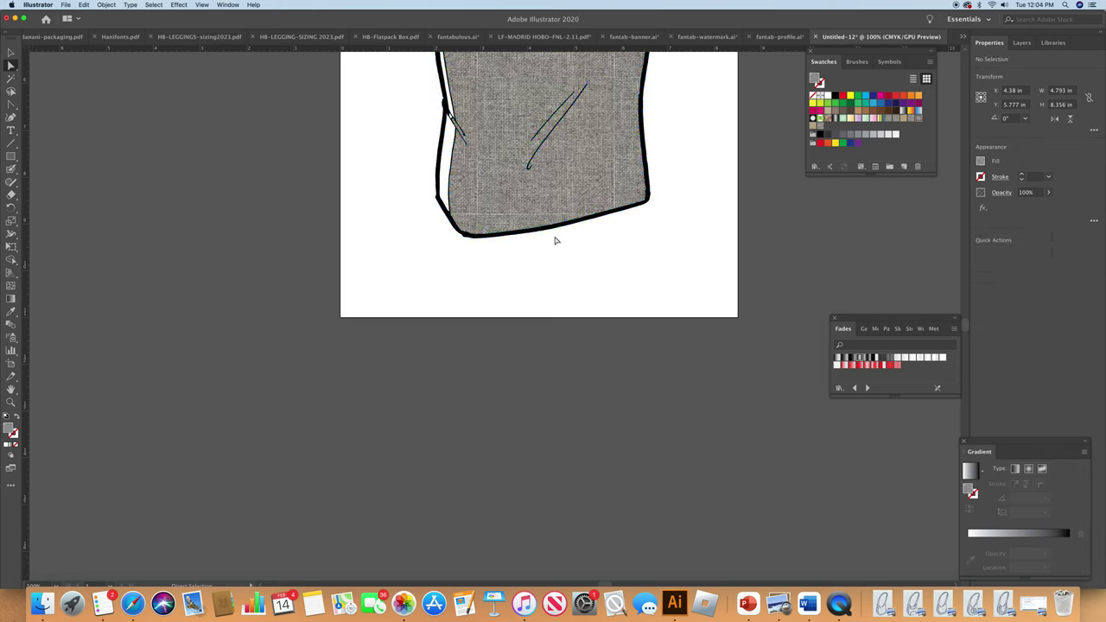
click(559, 214)
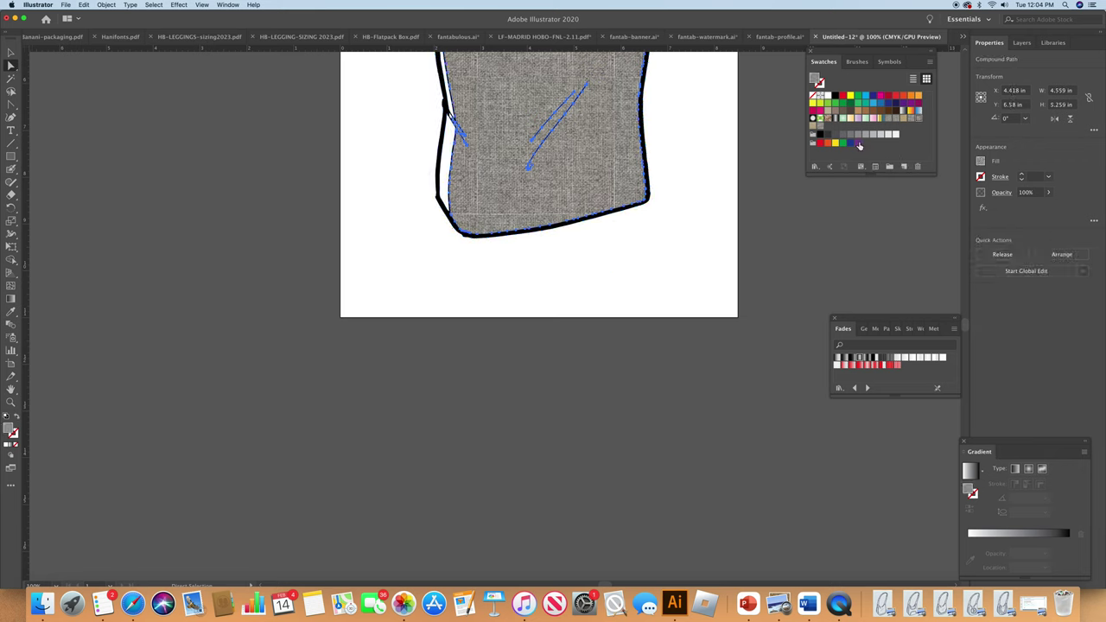
click(819, 128)
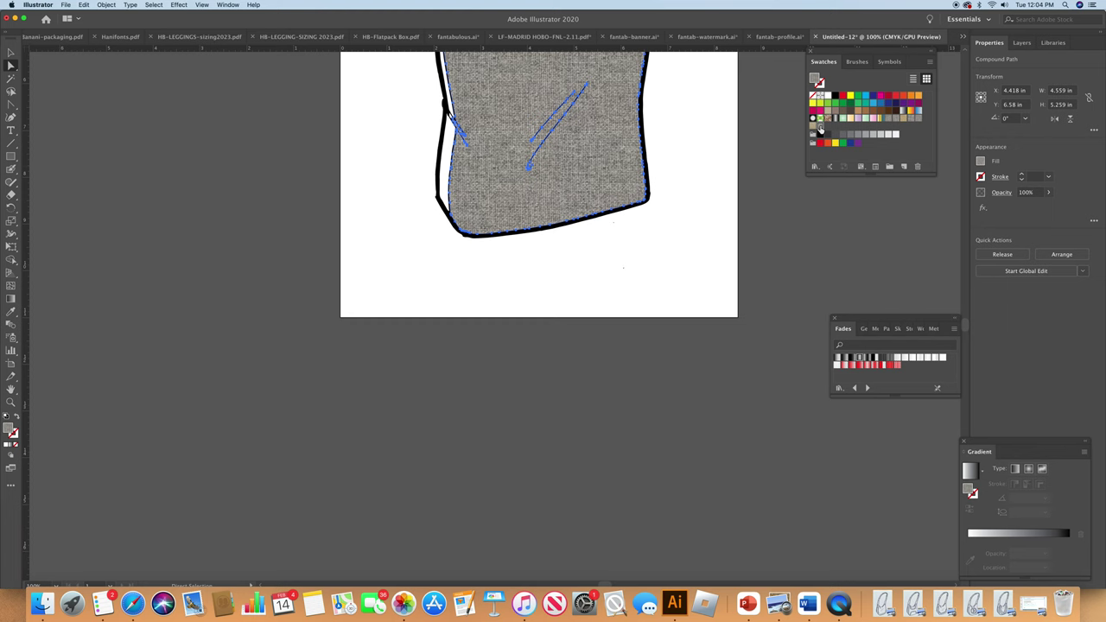
Step: Scale only the front panel's fabric pattern uniformly to 80%, leaving the object itself untransformed
scroll(968, 324, up, 3)
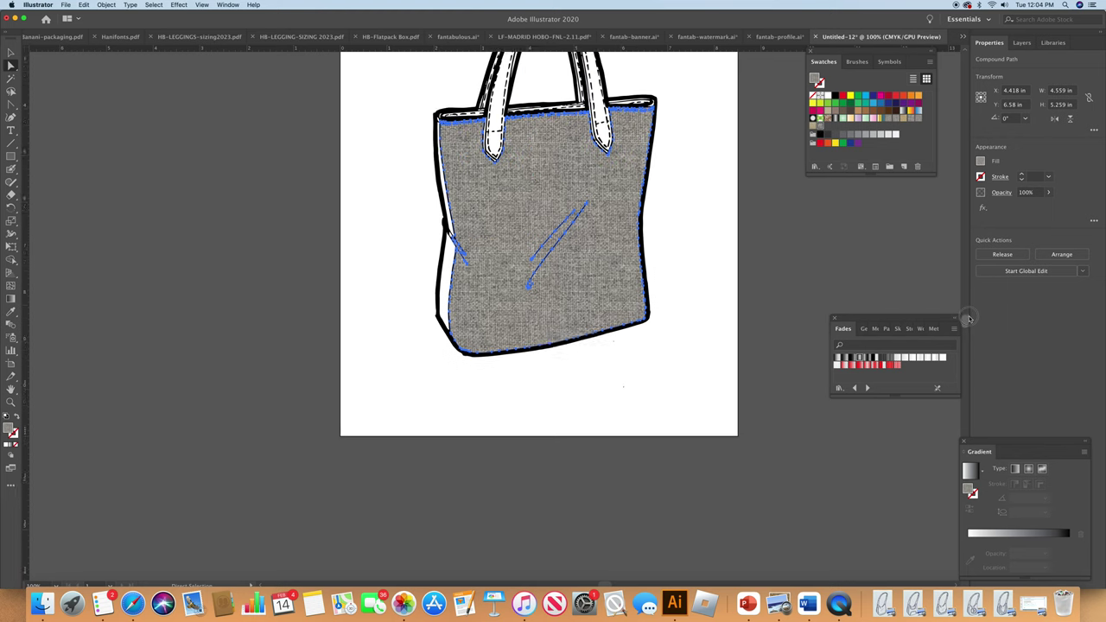
scroll(968, 320, up, 1)
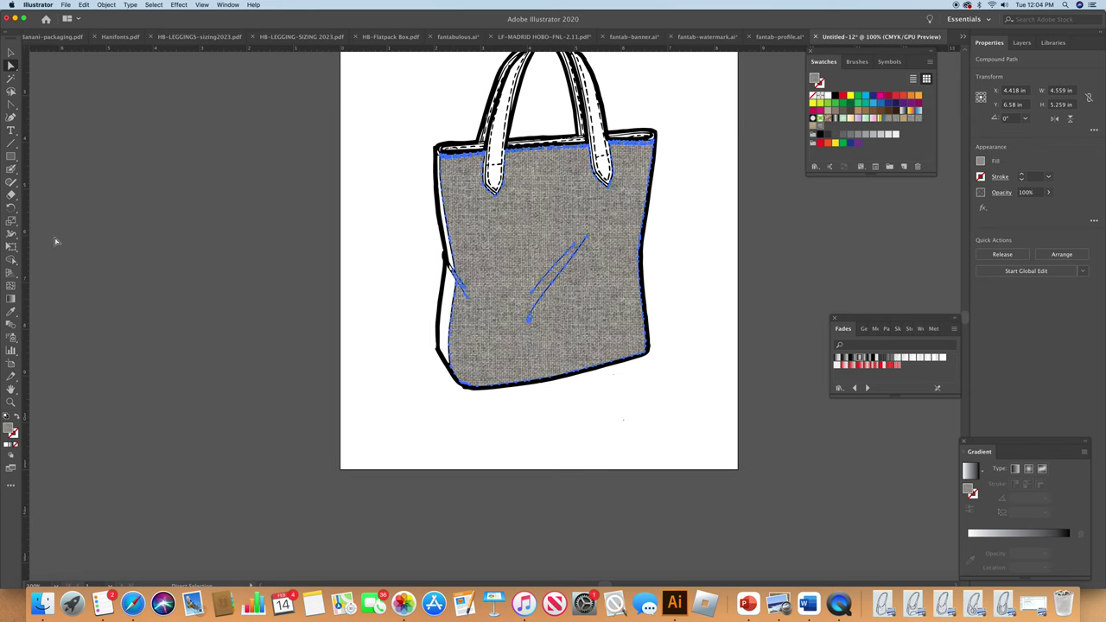
double_click(11, 222)
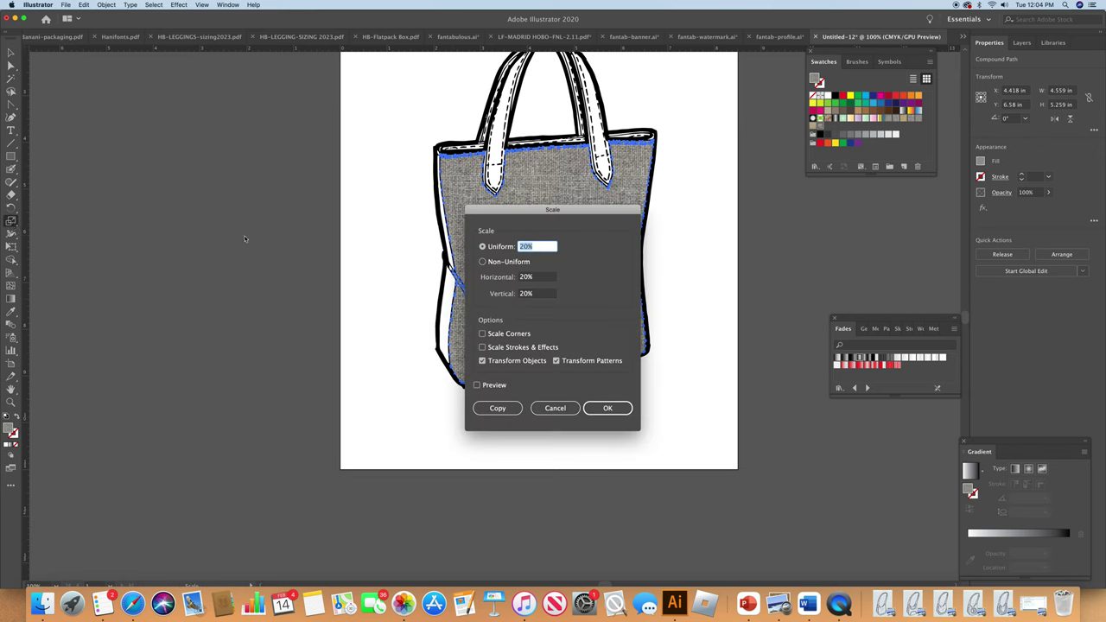
key(BackSpace)
click(513, 362)
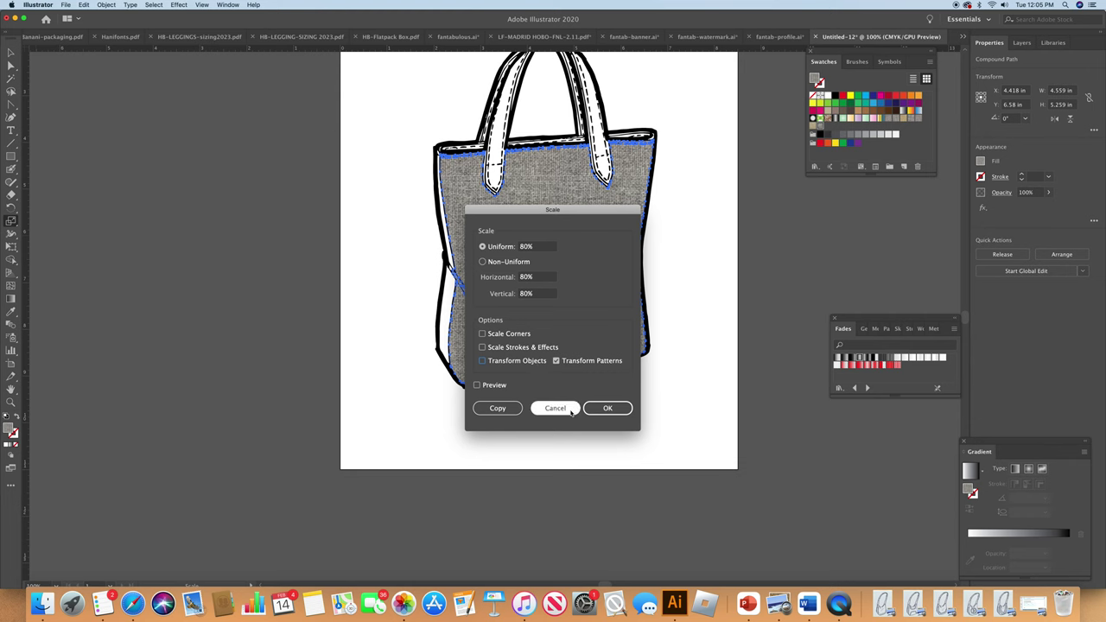
click(603, 410)
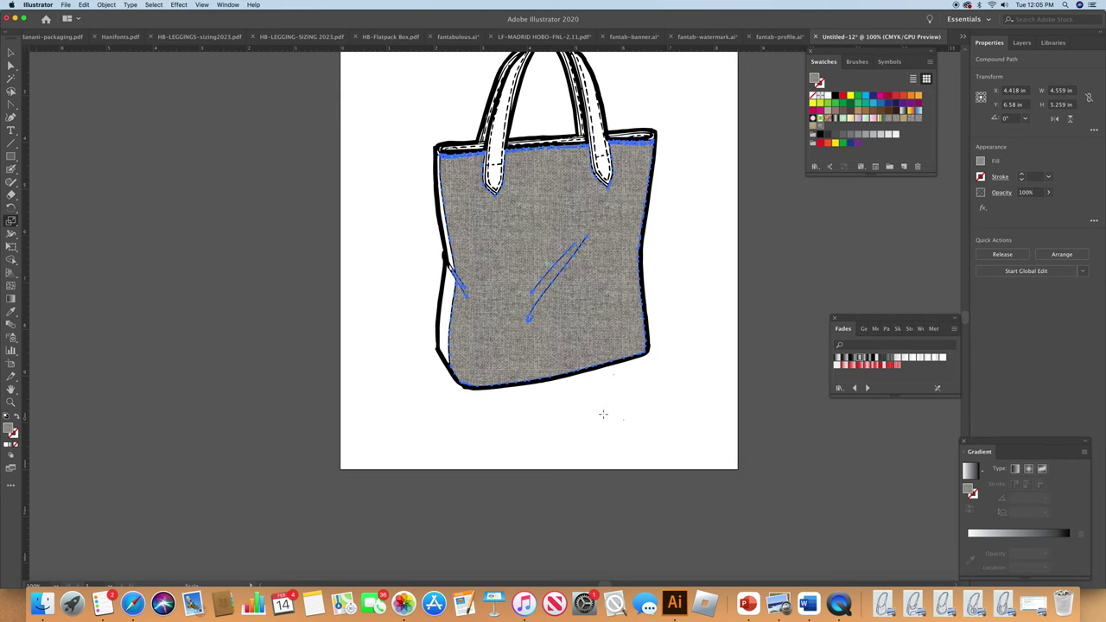
Step: Fill the narrow white side panel along the bag's left edge with the grey fabric pattern
click(10, 65)
click(447, 346)
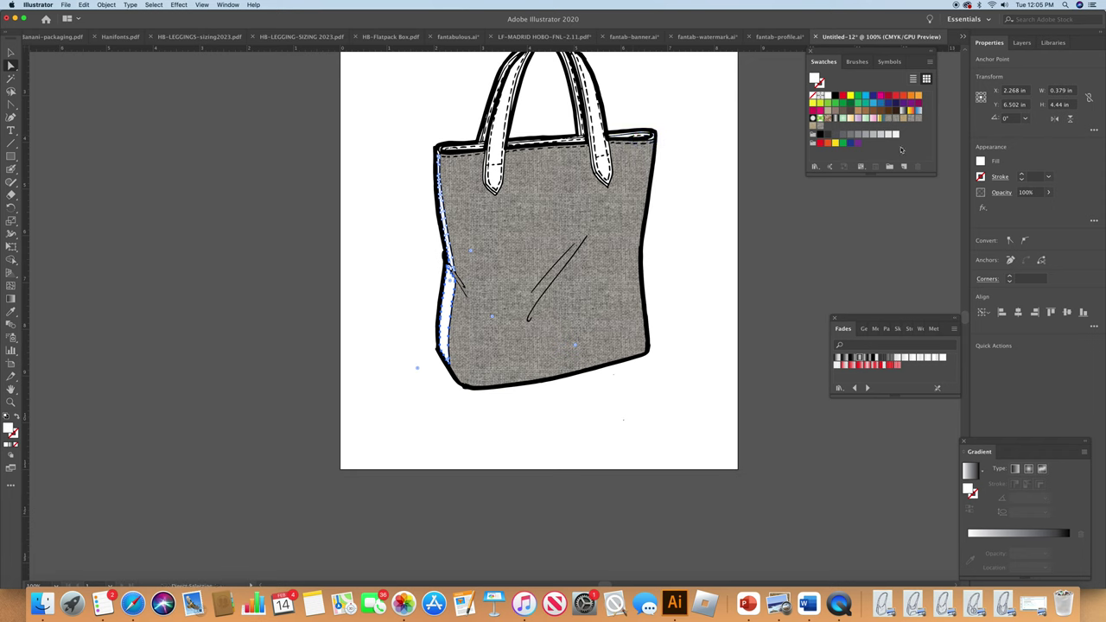
click(823, 132)
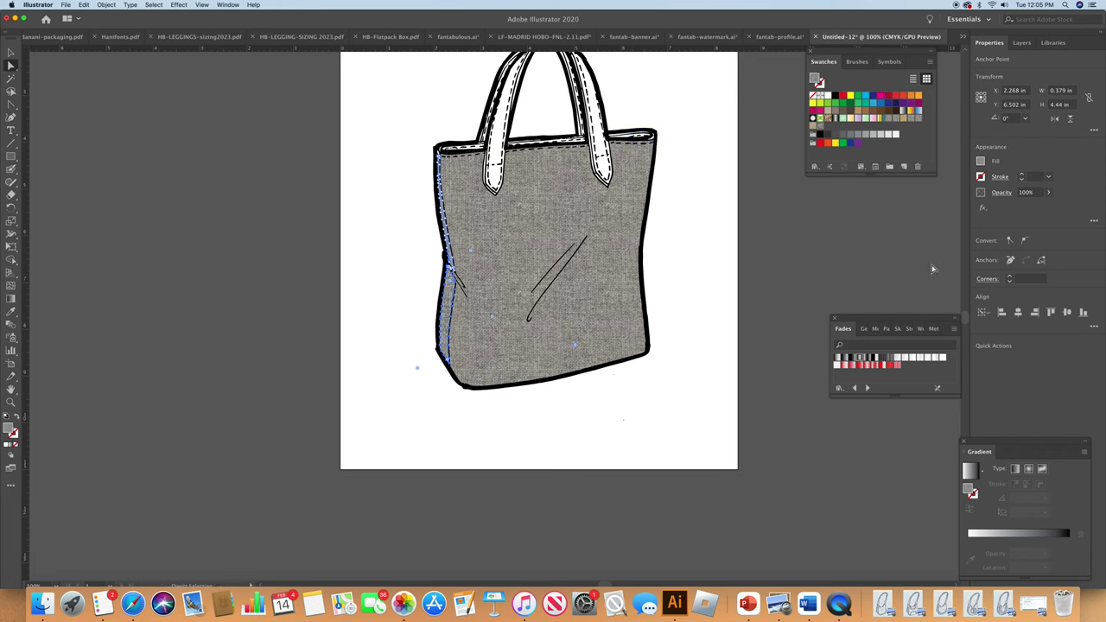
Step: Fill the tiny white gap beside the crease on the bag's left edge with the grey fabric pattern at 200% zoom
click(55, 585)
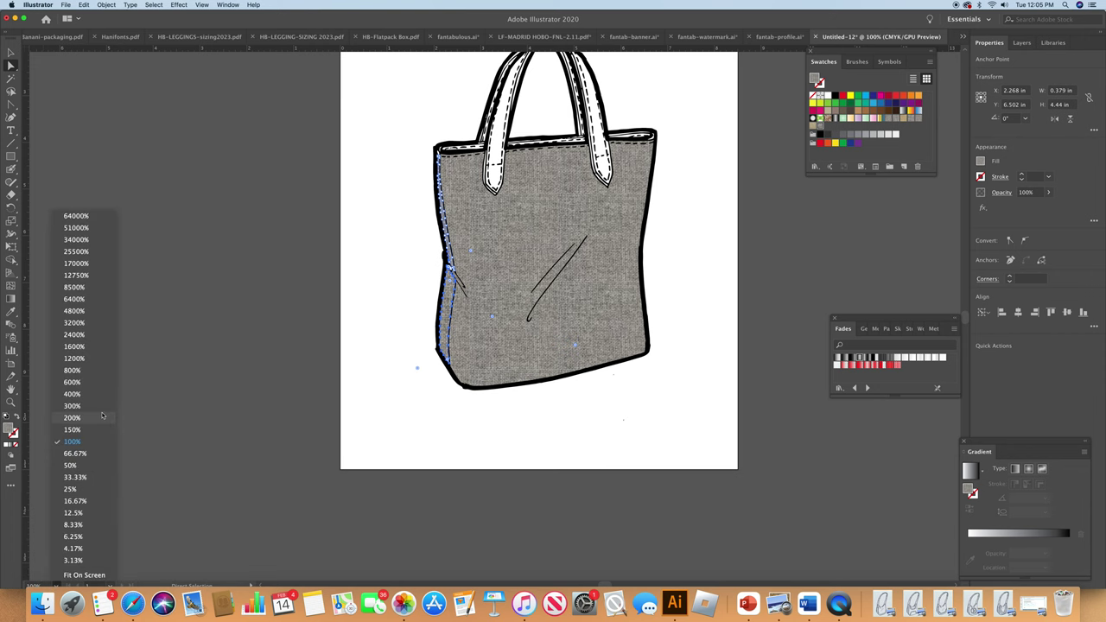
click(102, 417)
click(499, 227)
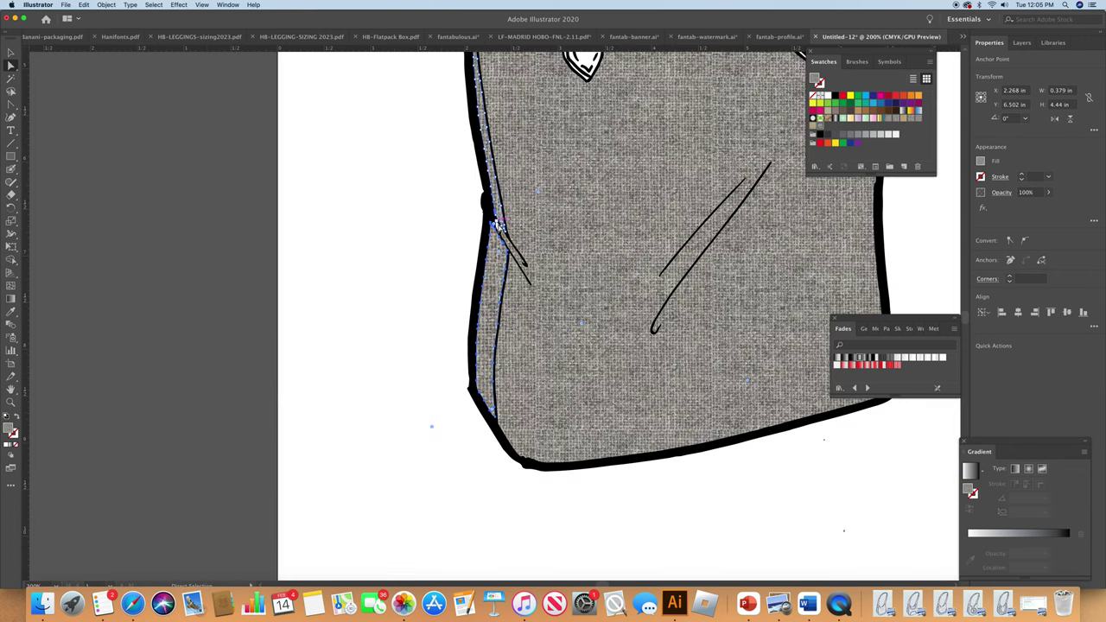
click(499, 227)
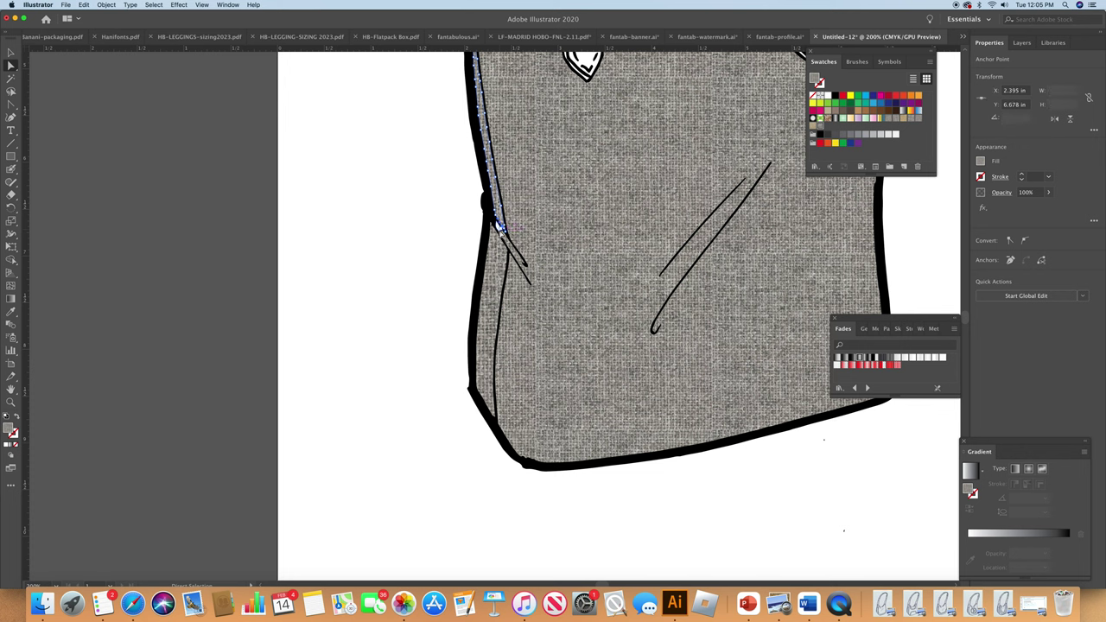
click(500, 226)
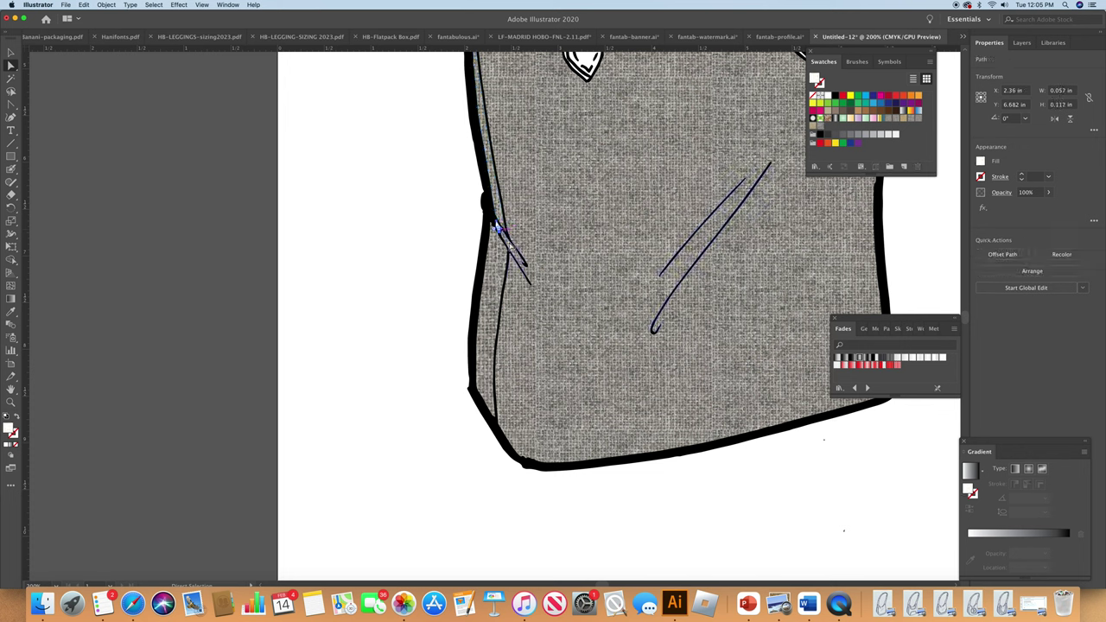
click(820, 131)
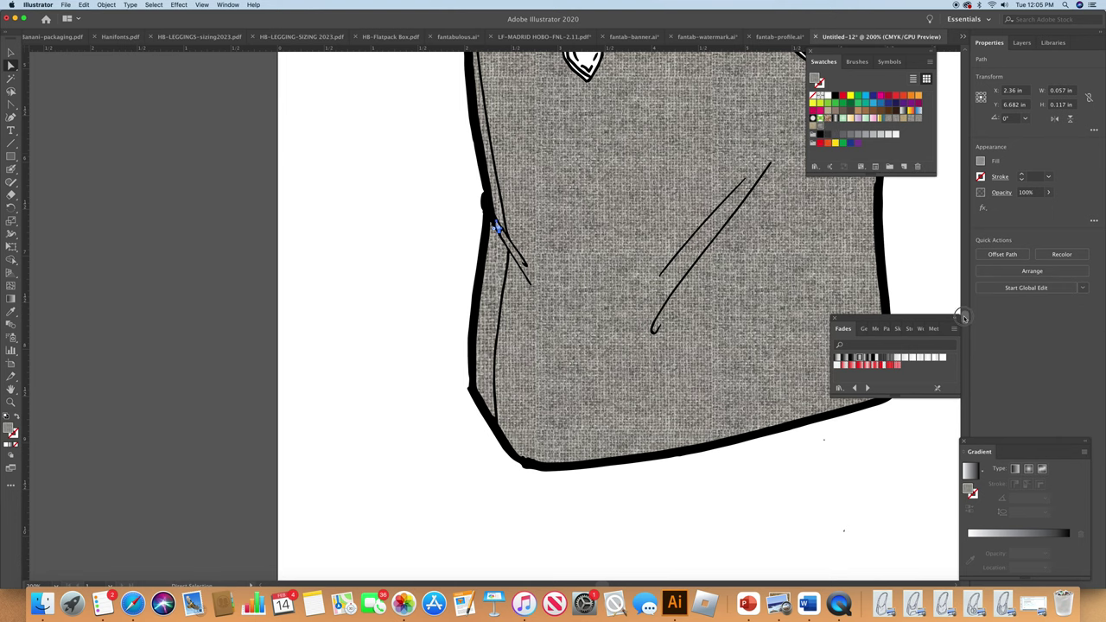
Step: Select the white sections inside the bag's top opening and its left corner together and fill them with the grey fabric pattern
scroll(543, 422, up, 6)
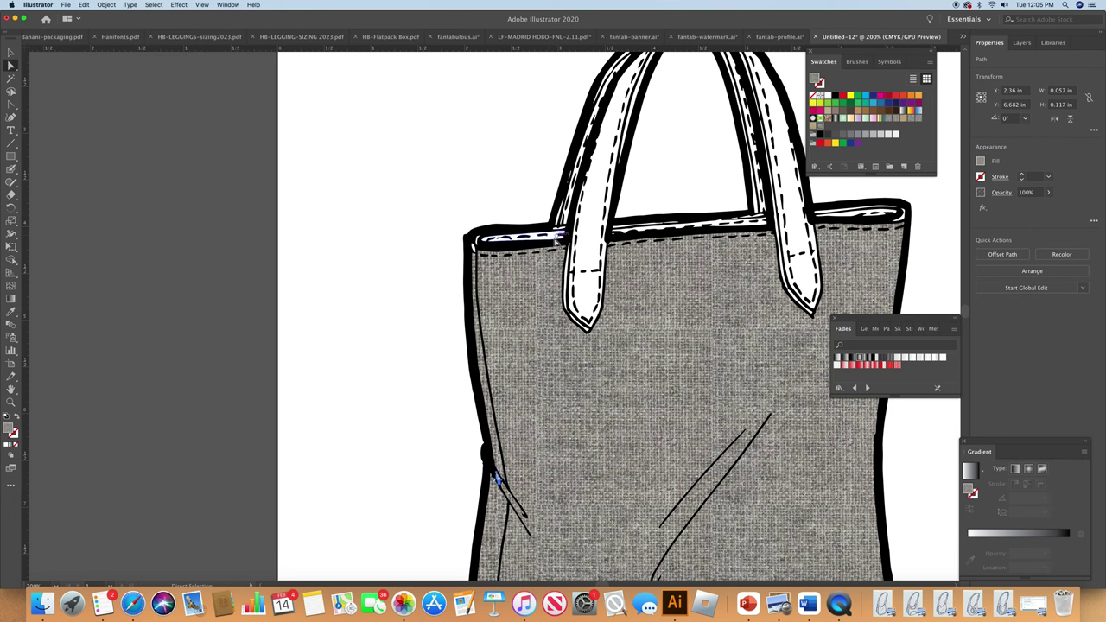
click(552, 241)
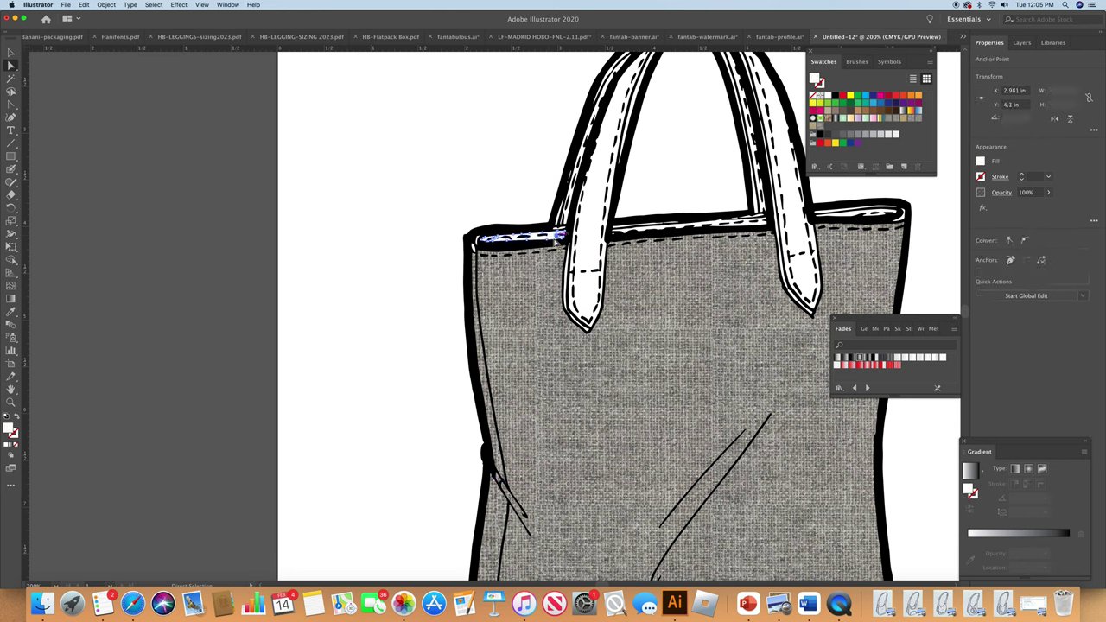
shift+click(764, 222)
shift+click(843, 218)
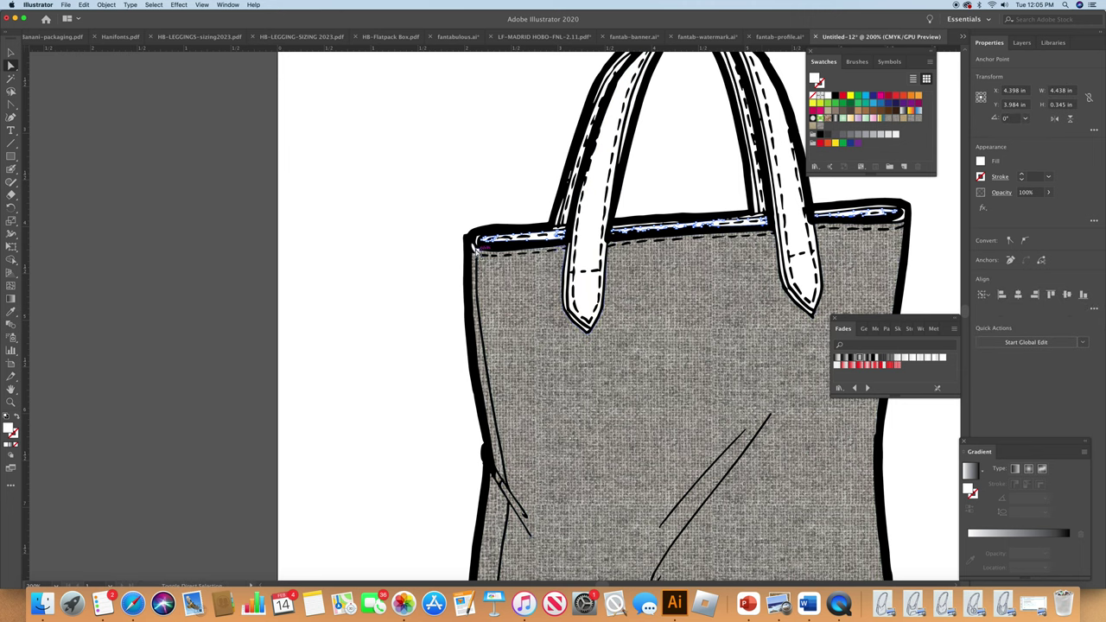
shift+click(479, 245)
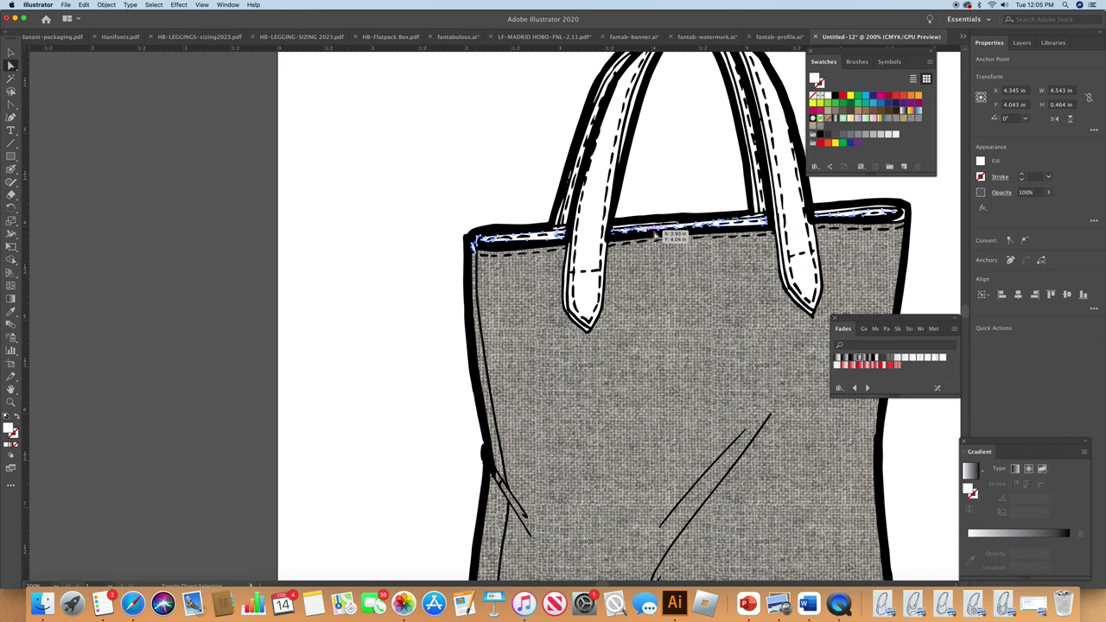
click(819, 131)
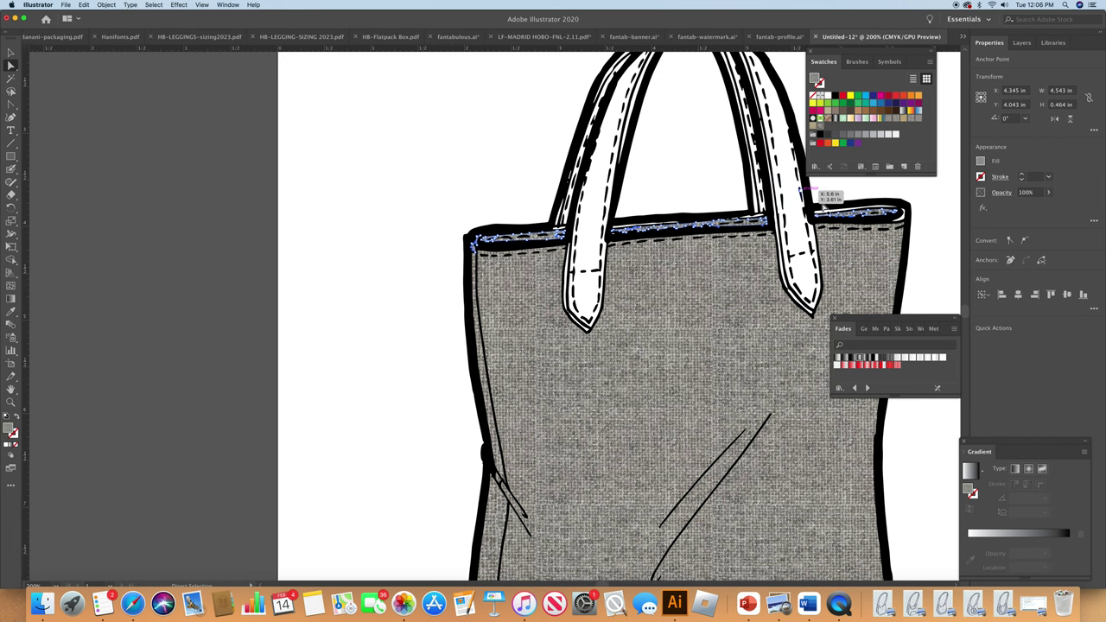
Step: Fill the remaining thin white slivers along the bag's top rim with the grey fabric pattern and clear the selection
click(901, 216)
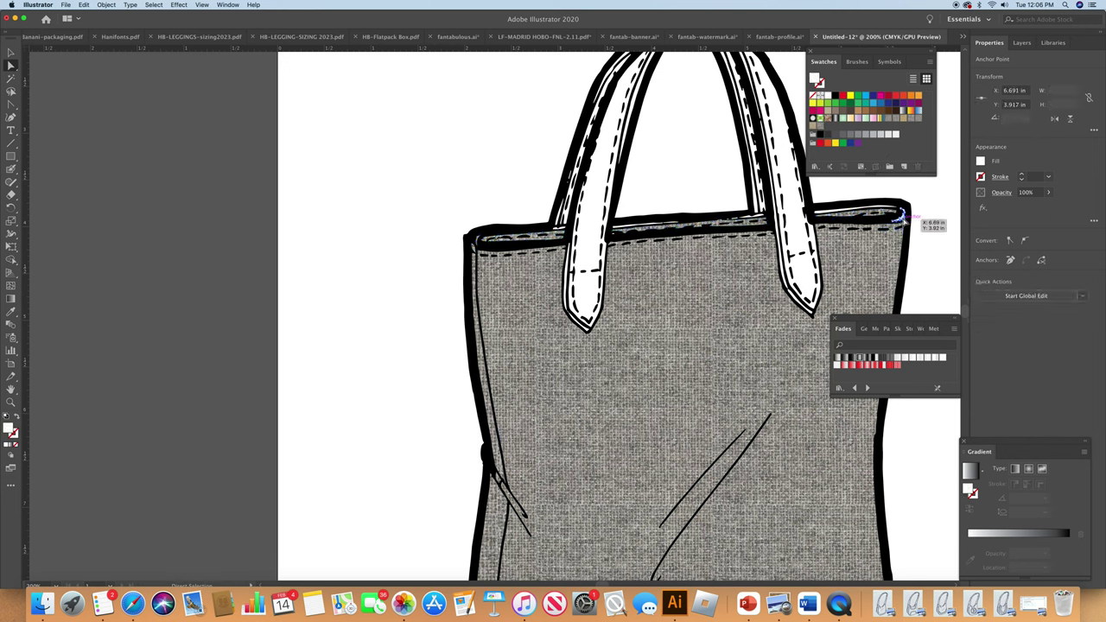
click(878, 209)
shift+click(749, 219)
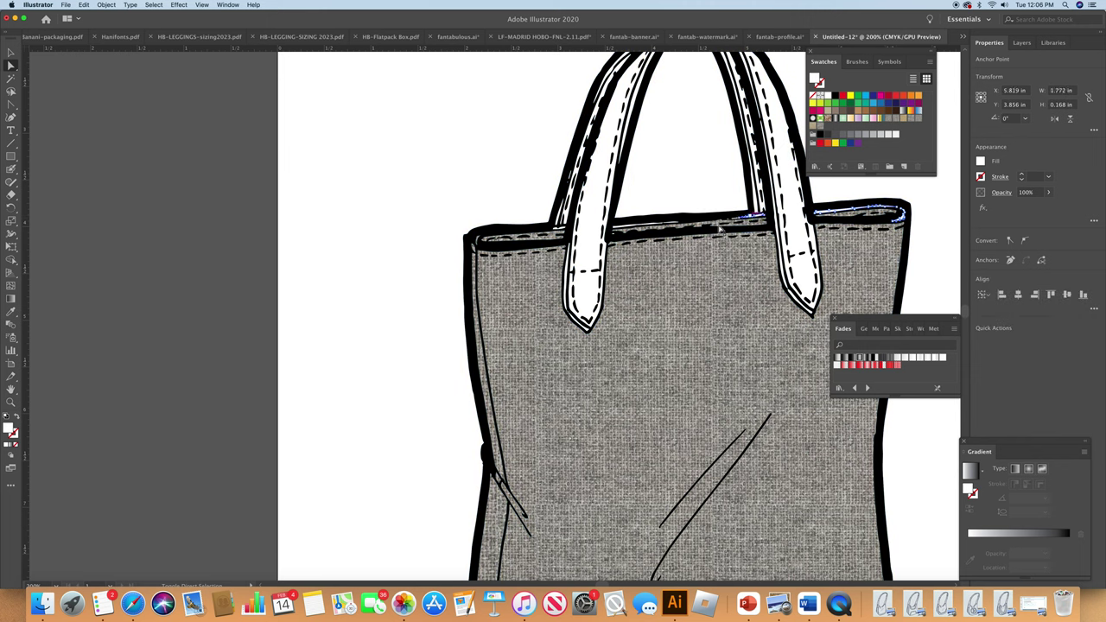
shift+click(653, 225)
shift+click(610, 229)
shift+click(679, 225)
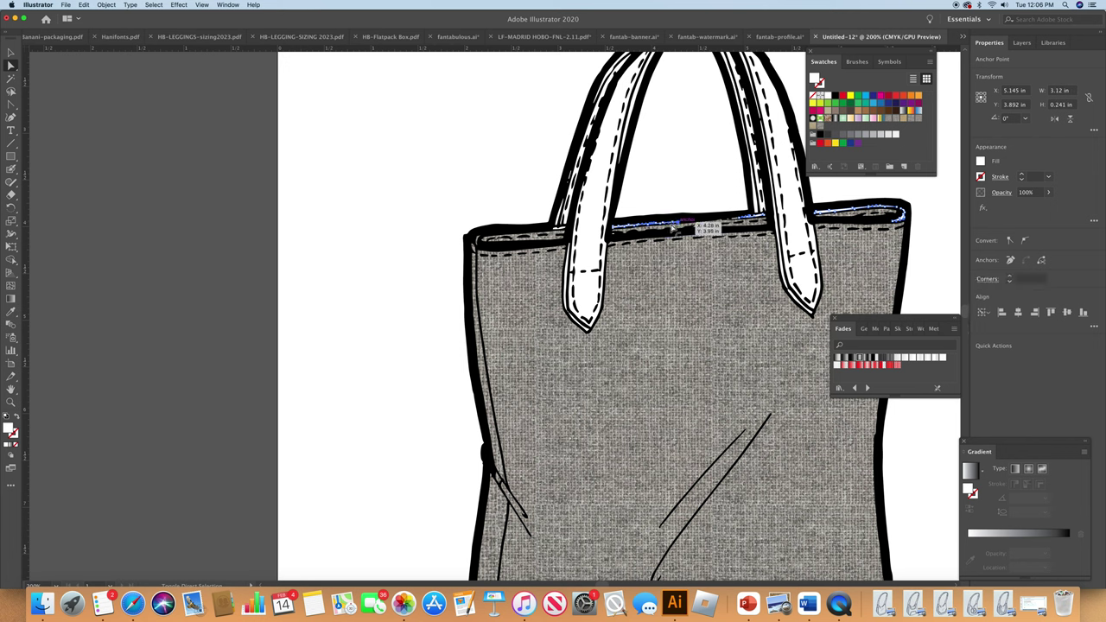
shift+click(568, 229)
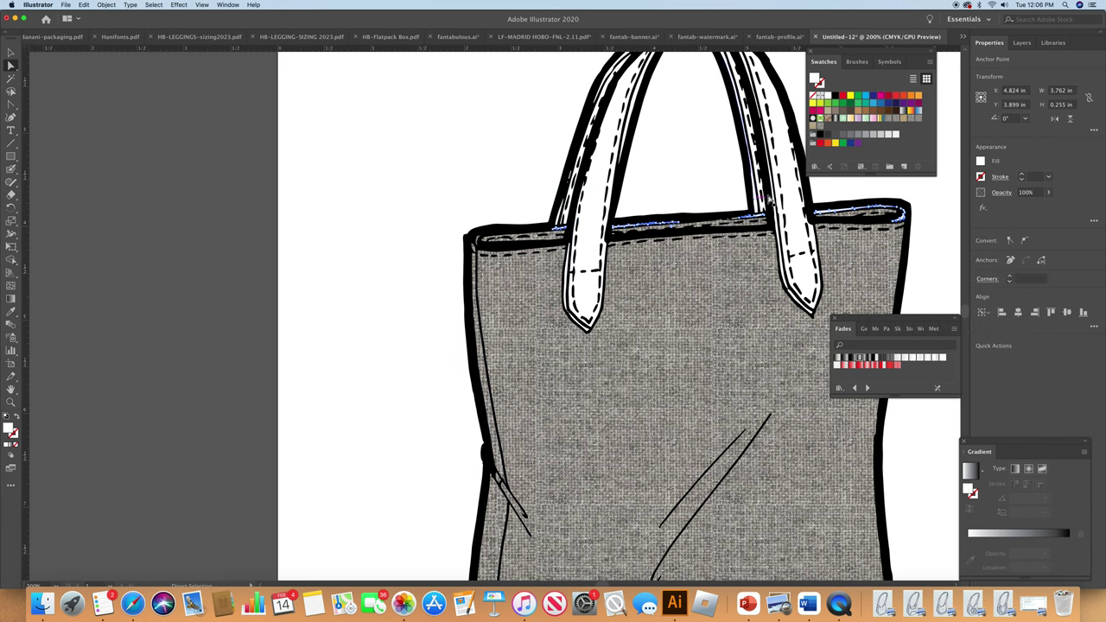
click(911, 250)
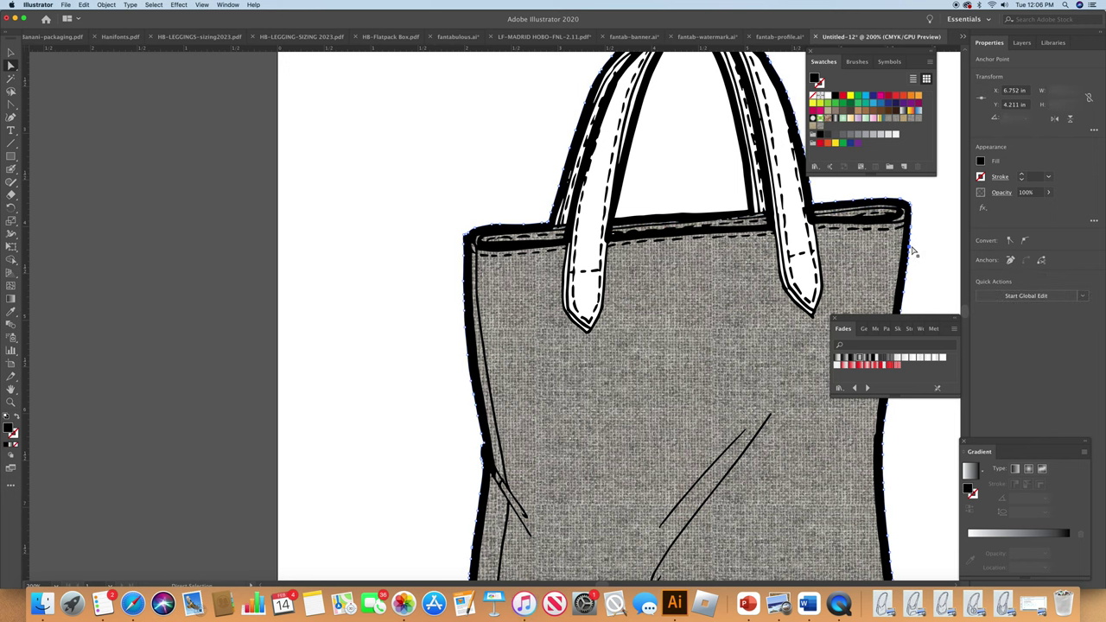
click(943, 257)
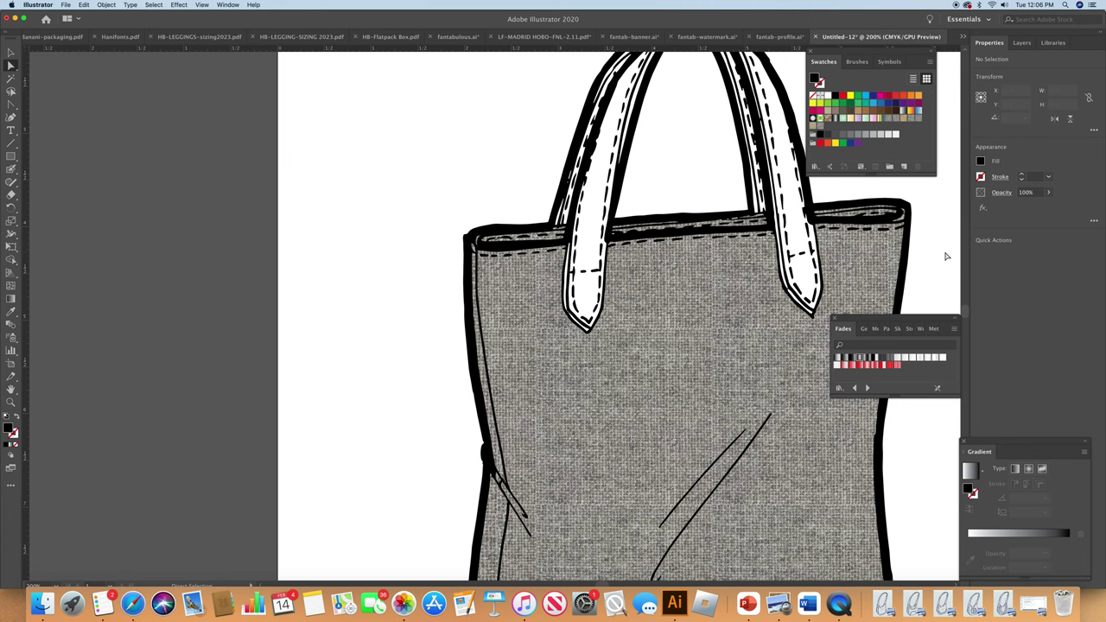
Step: Select the main white strips of both handles, including their upper curves, and fill them with the beige leather pattern
scroll(963, 311, up, 5)
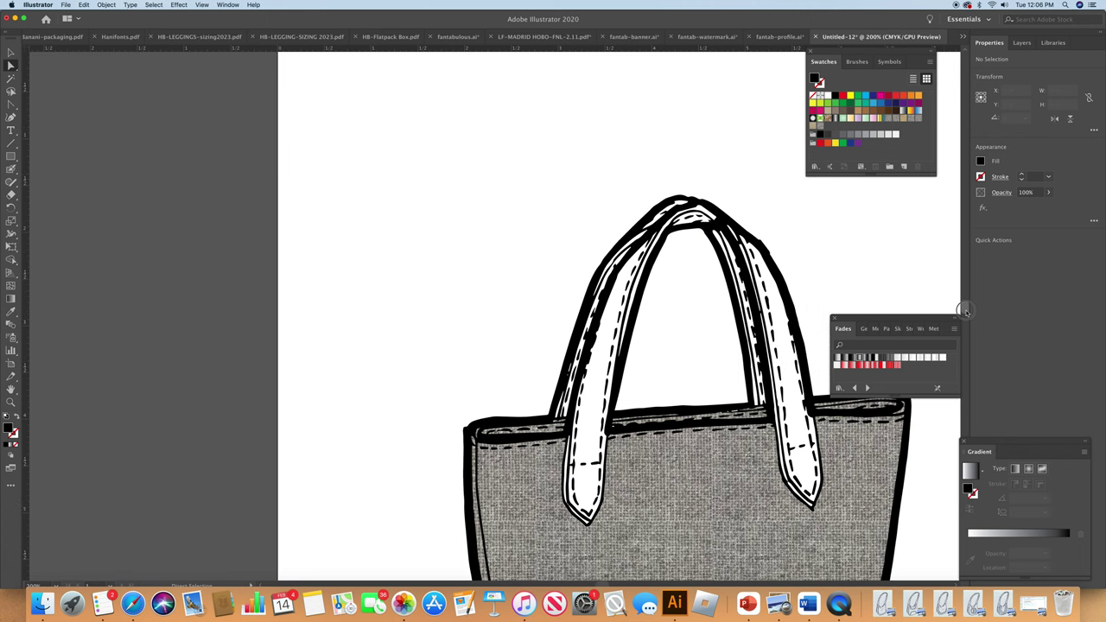
scroll(965, 311, down, 3)
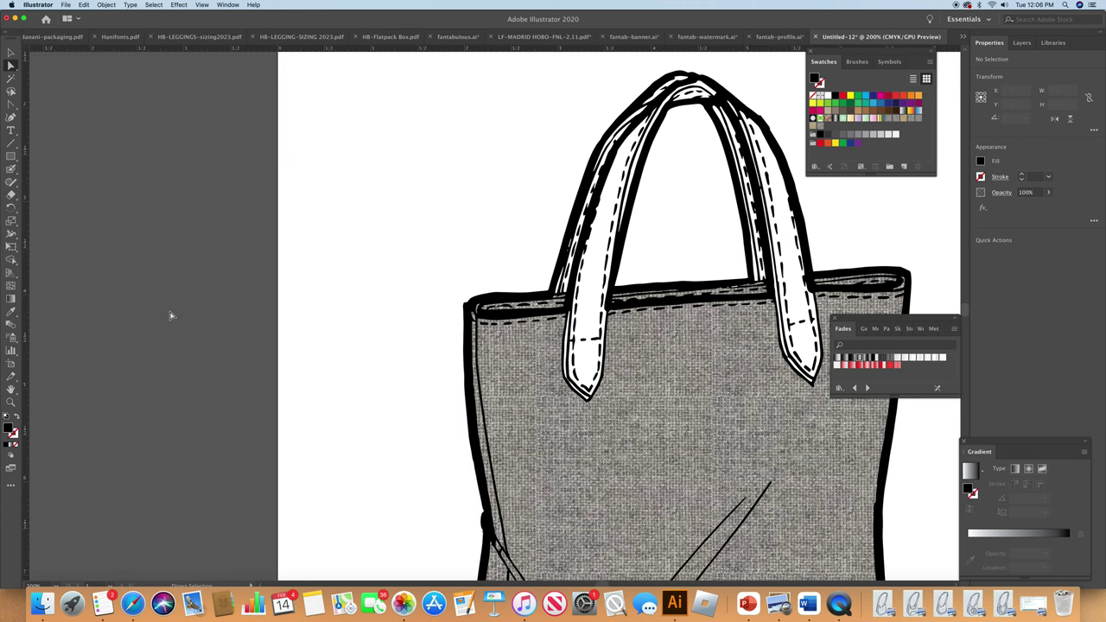
click(594, 324)
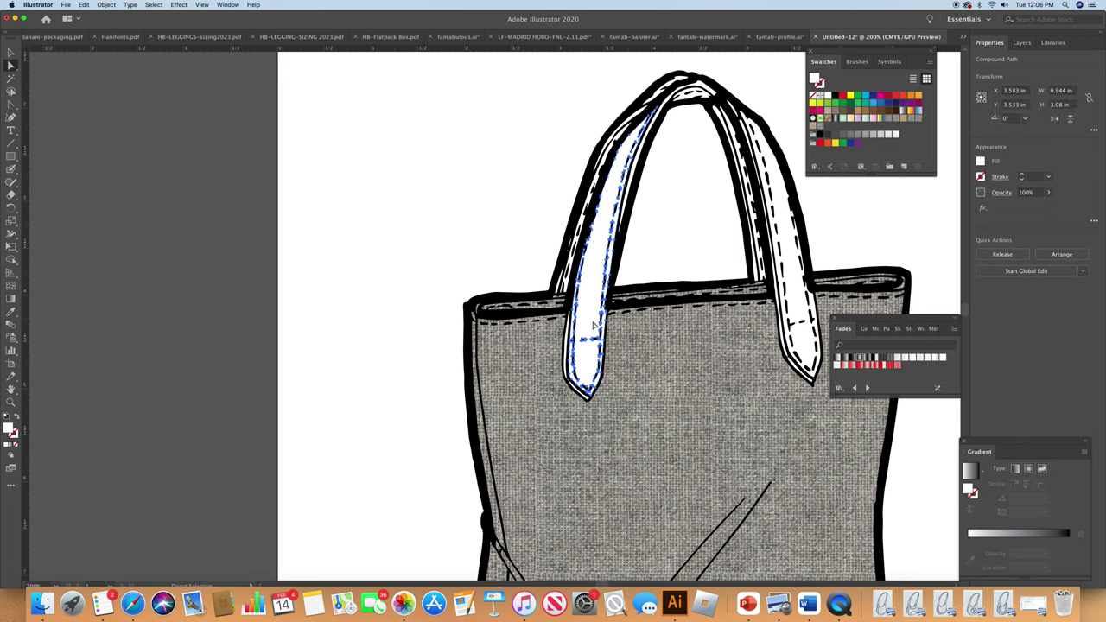
shift+click(760, 221)
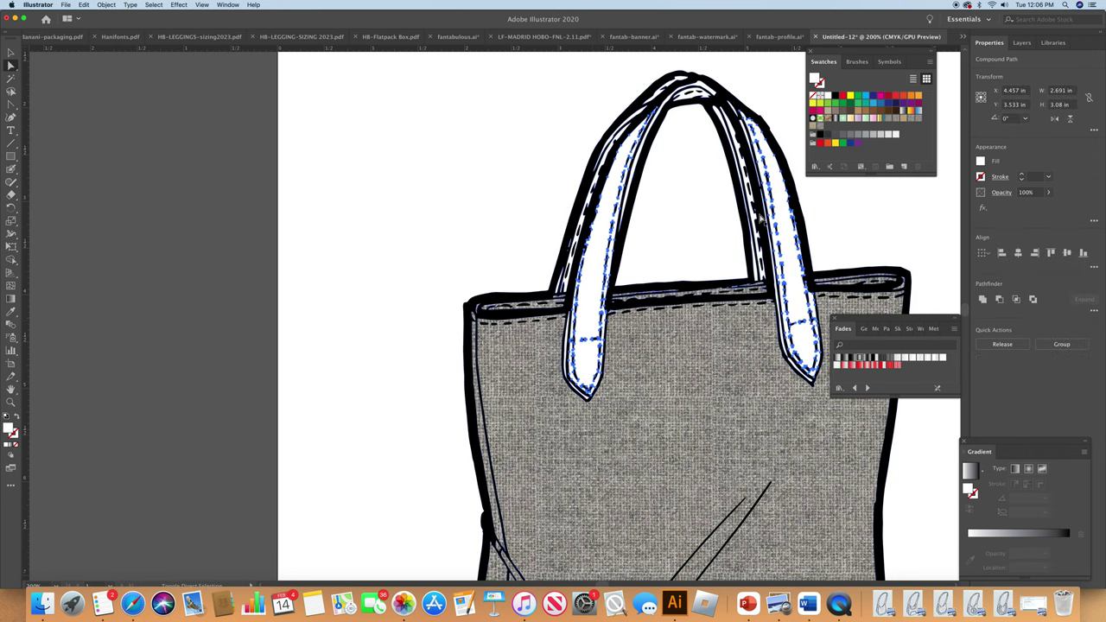
click(698, 101)
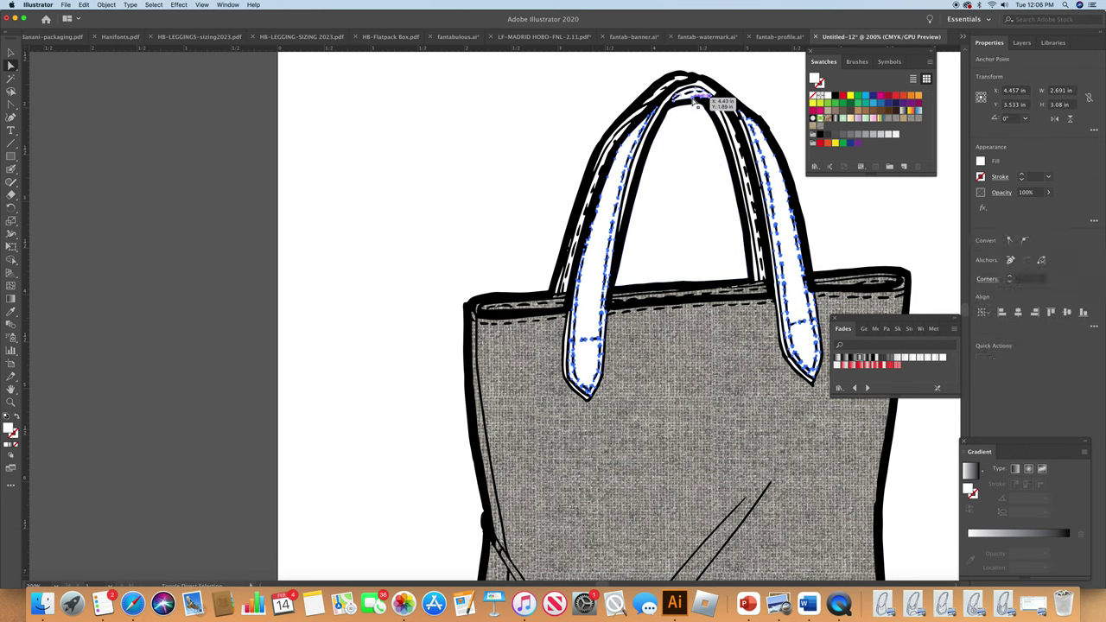
drag(698, 101, 682, 81)
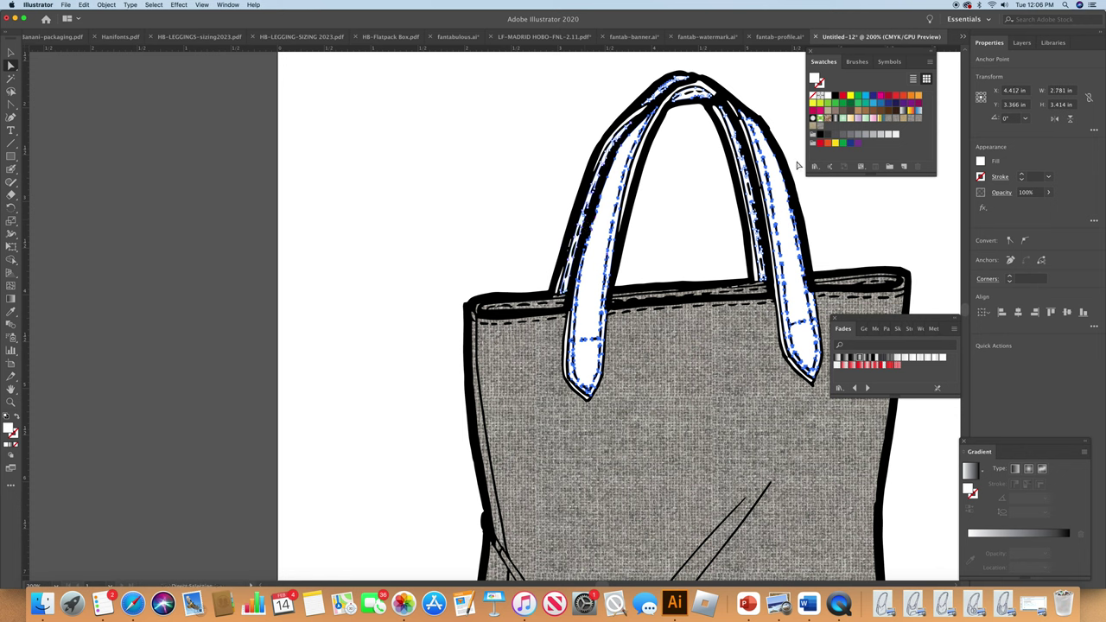
click(737, 133)
click(813, 127)
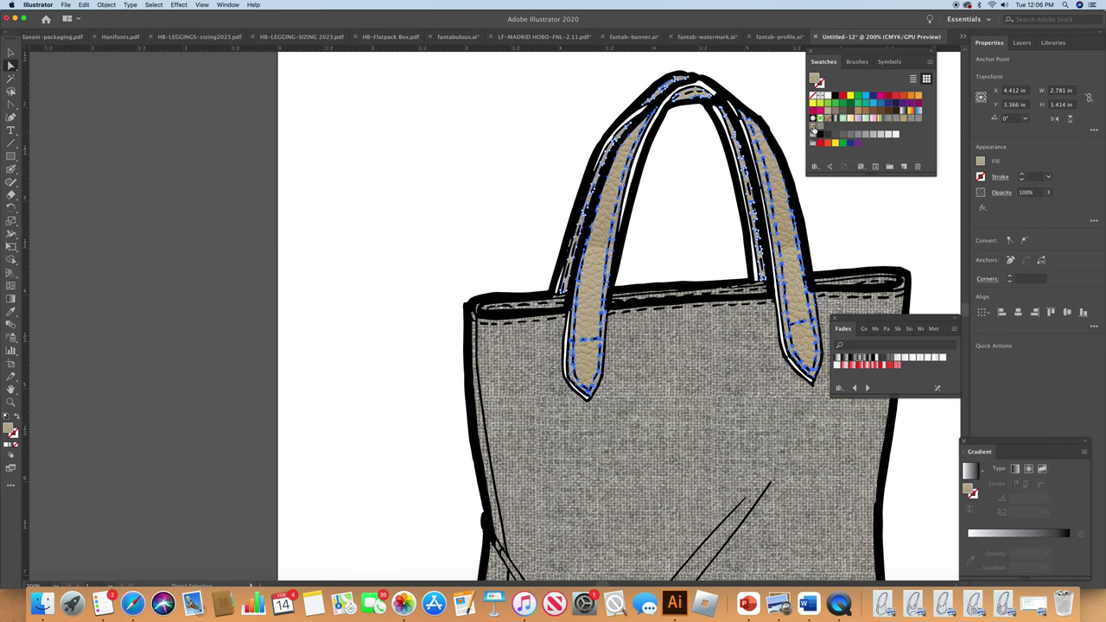
click(418, 159)
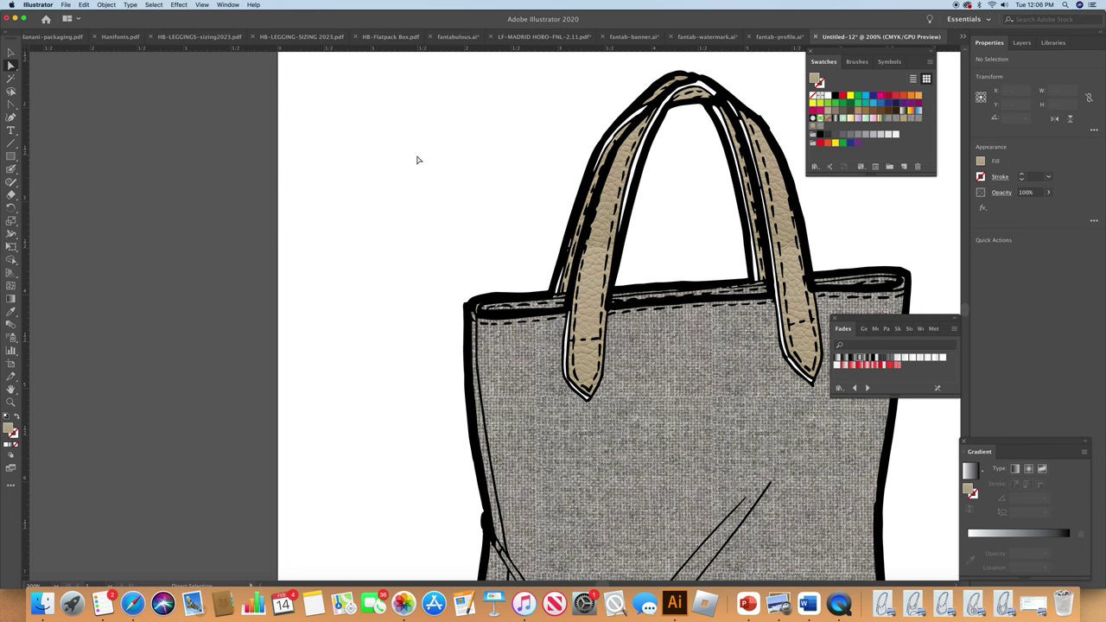
Step: Undo the leather fill on the handle strips and apply the beige leather pattern to them again
key(super+z)
key(super+z)
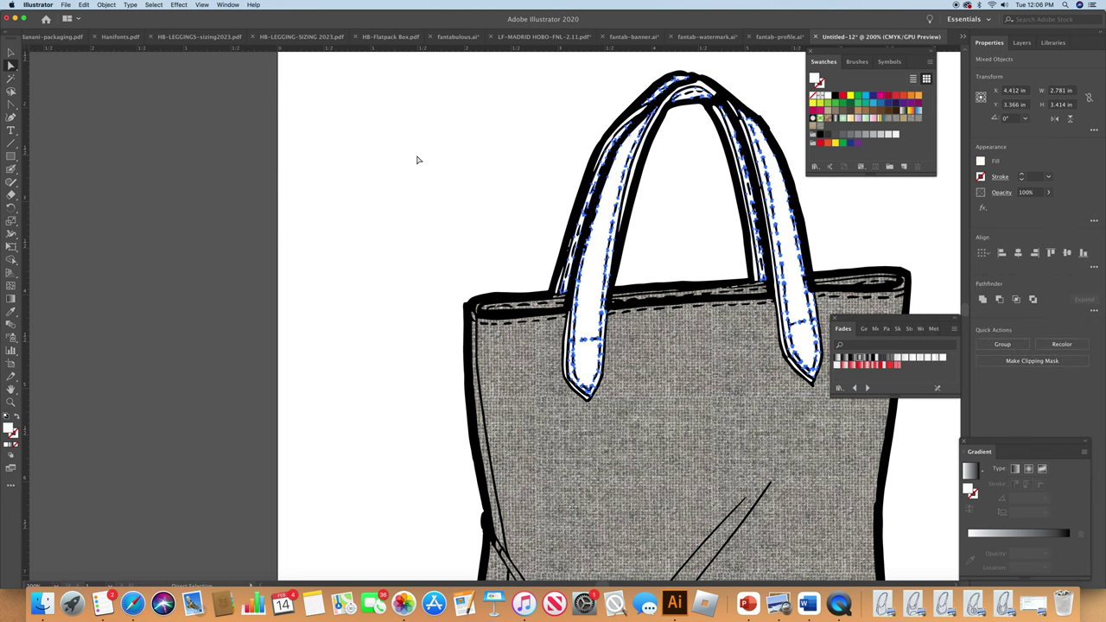
click(812, 127)
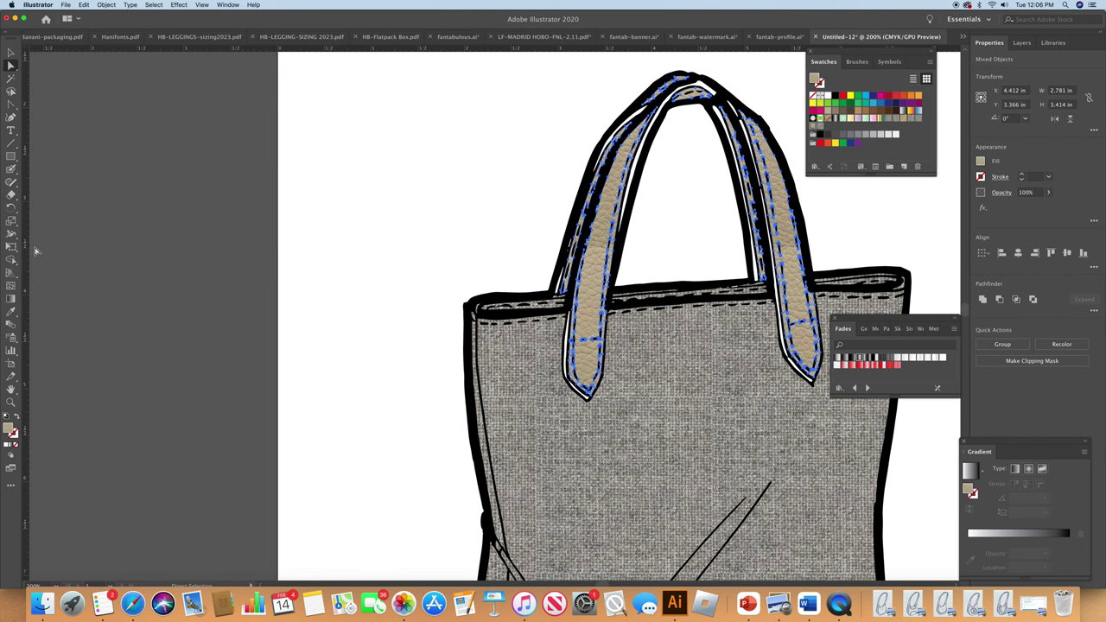
Step: Scale only the leather pattern inside the handle strips uniformly to 80%, without transforming the objects, and clear the selection
double_click(11, 222)
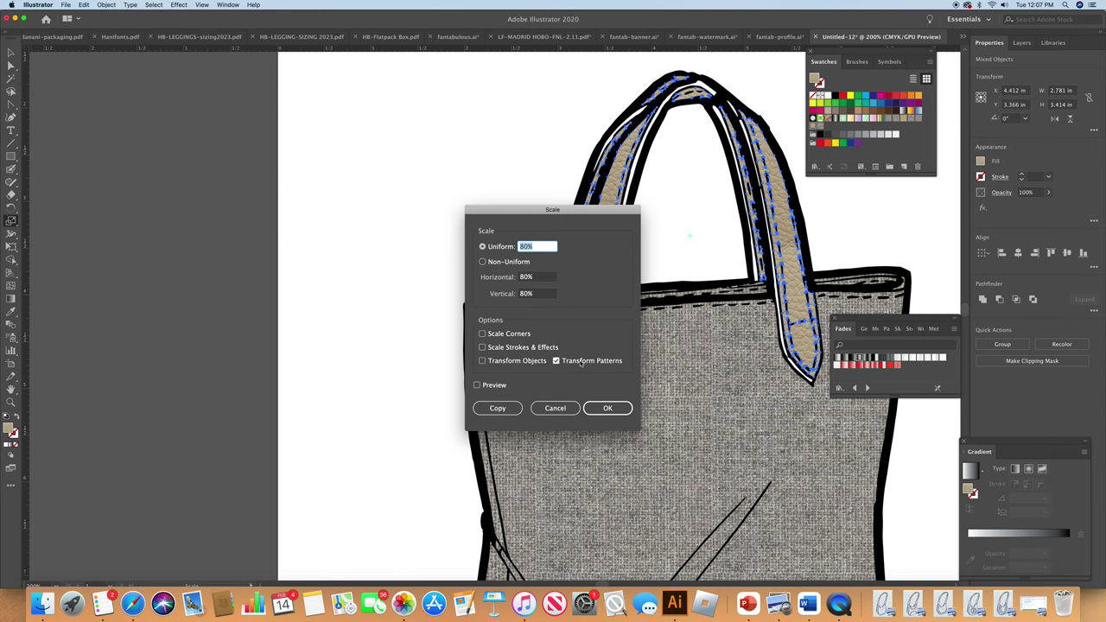
click(597, 410)
click(601, 410)
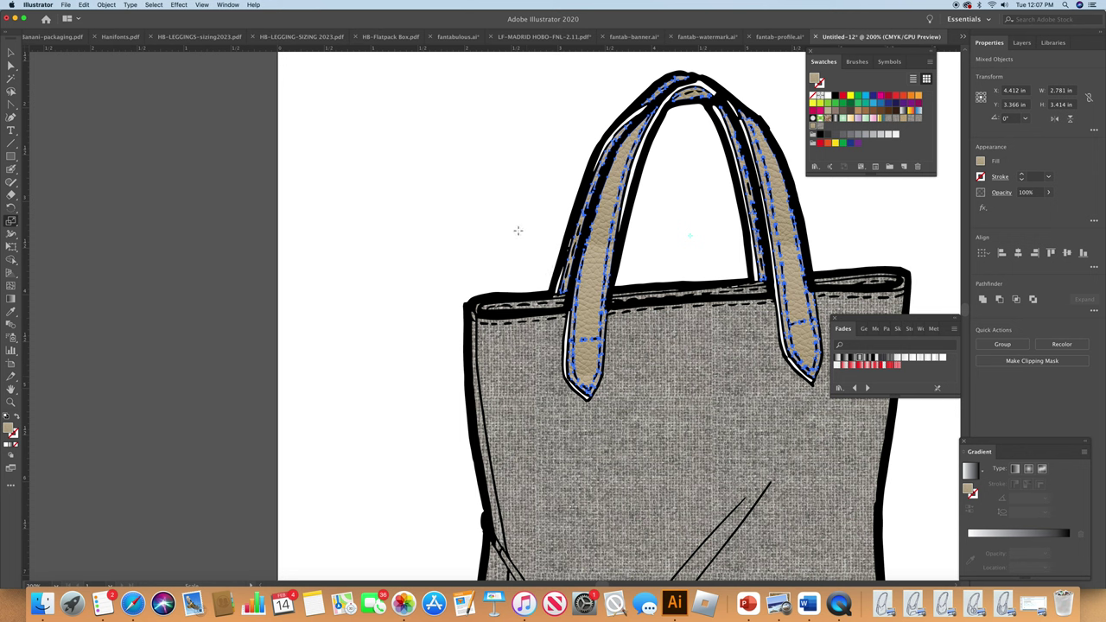
click(10, 66)
scroll(965, 309, down, 5)
scroll(965, 309, up, 5)
click(953, 297)
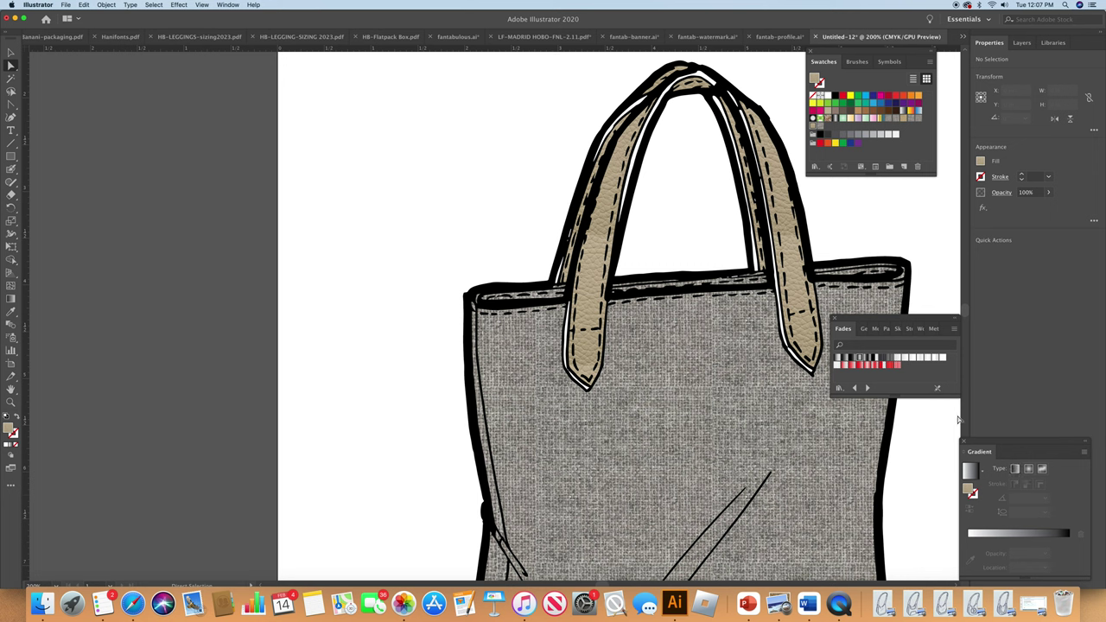
Step: Fill the thin white outer strip along the left handle's lower end with a gold-brown gradient from the Metals library
click(863, 329)
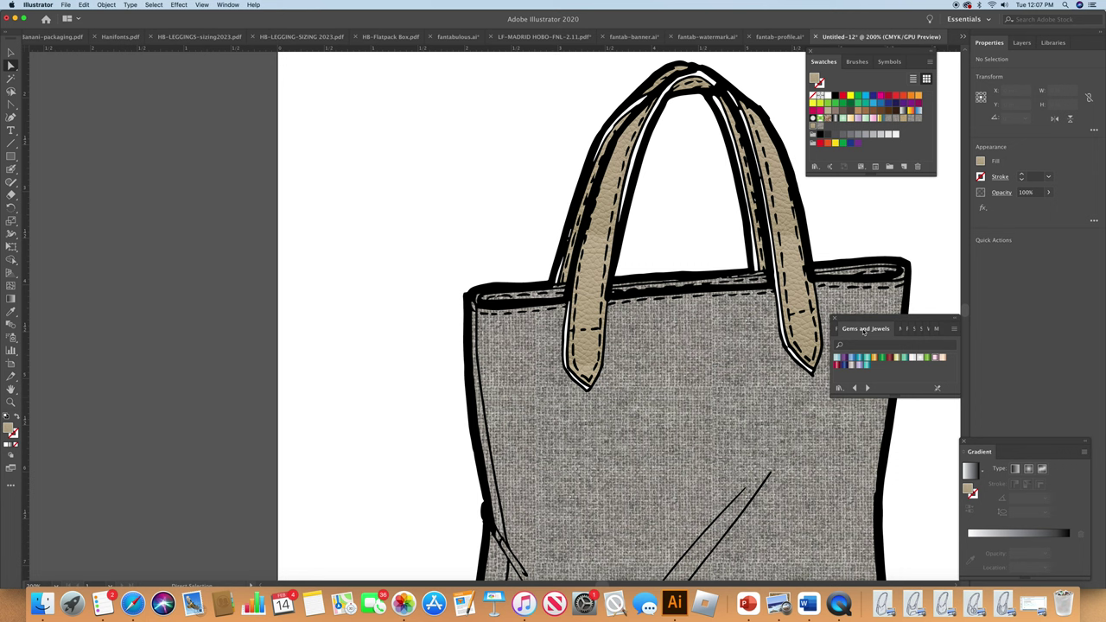
click(898, 332)
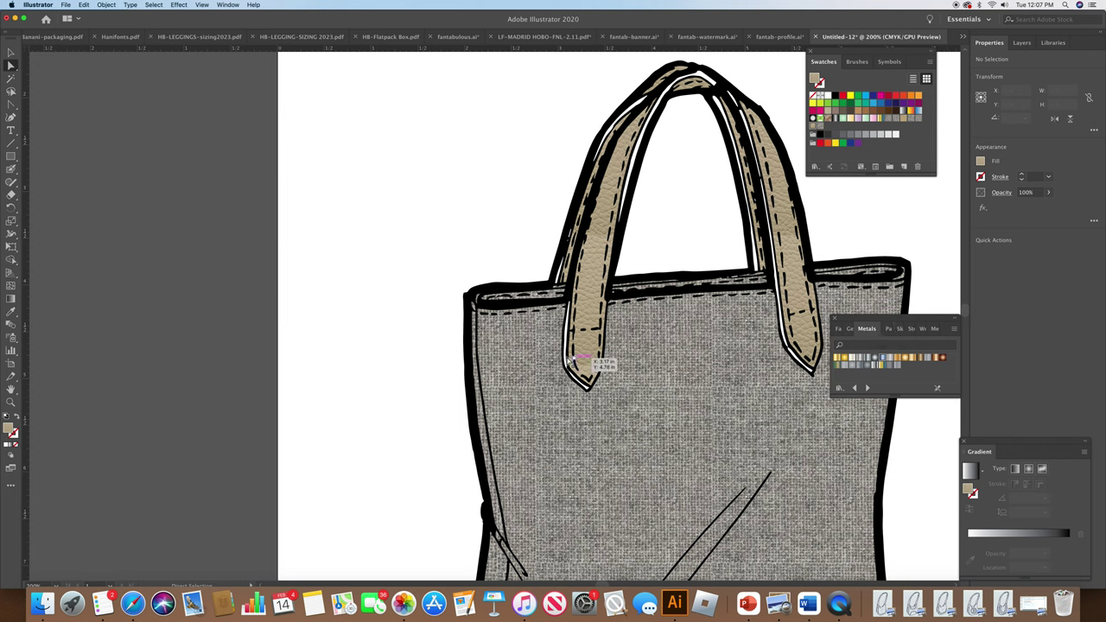
click(568, 350)
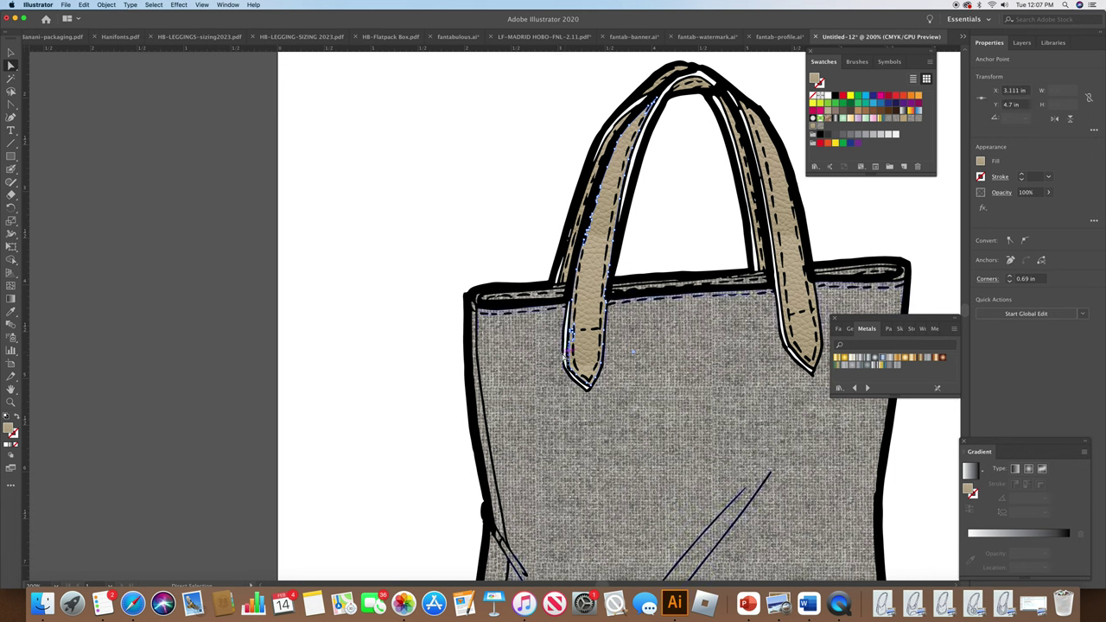
drag(568, 349, 584, 384)
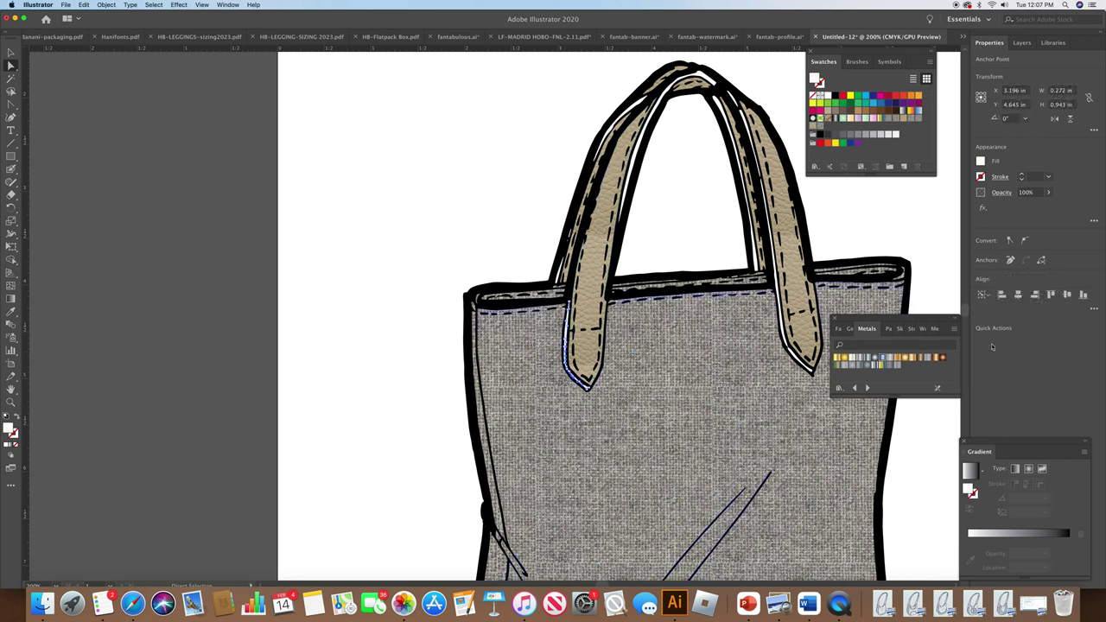
click(921, 360)
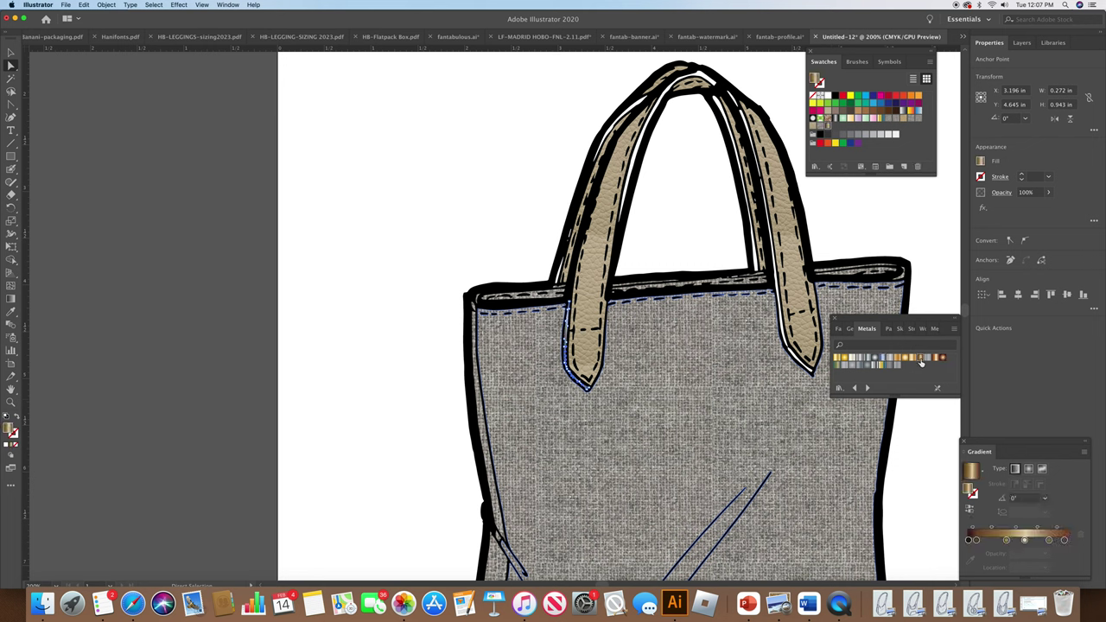
click(861, 225)
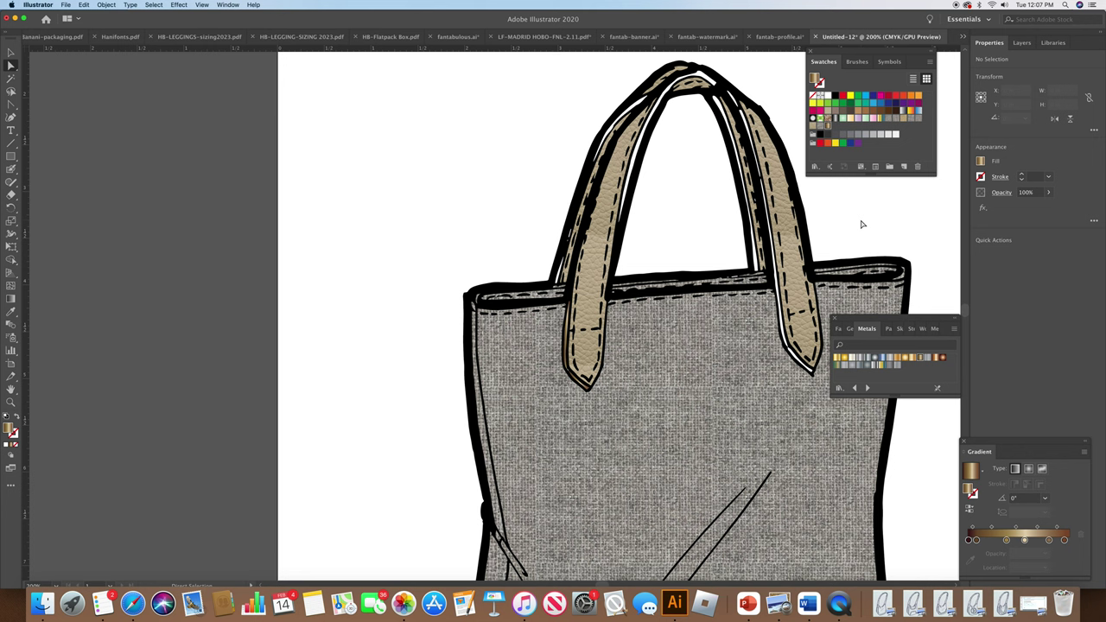
Step: Open the Skintones gradient library and select the thin outer edge strips around the lower ends of both handles together
click(901, 328)
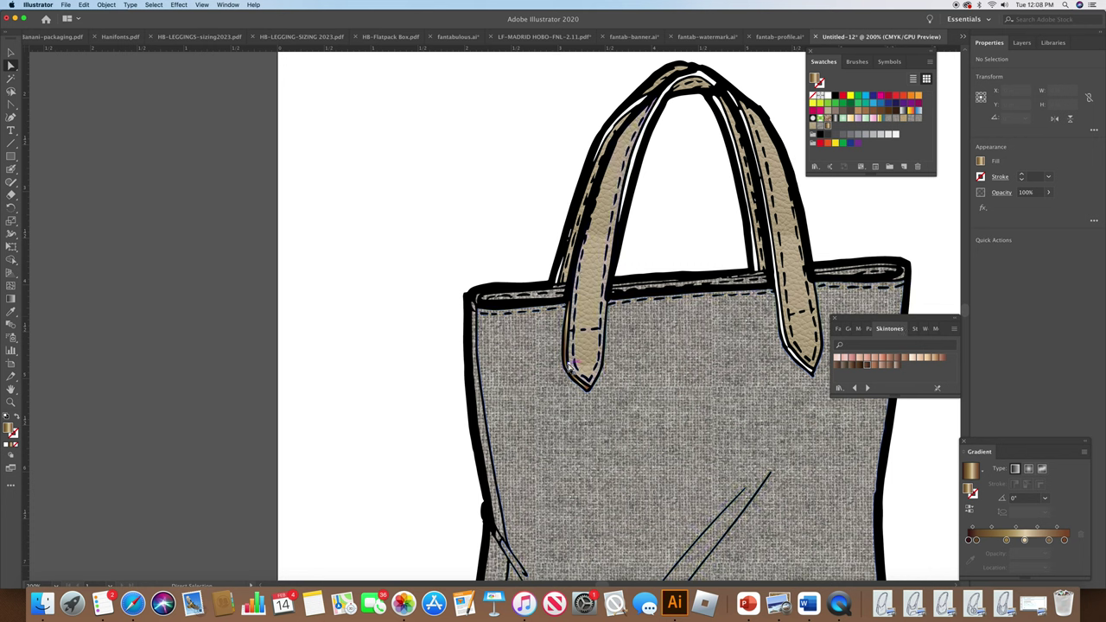
click(569, 364)
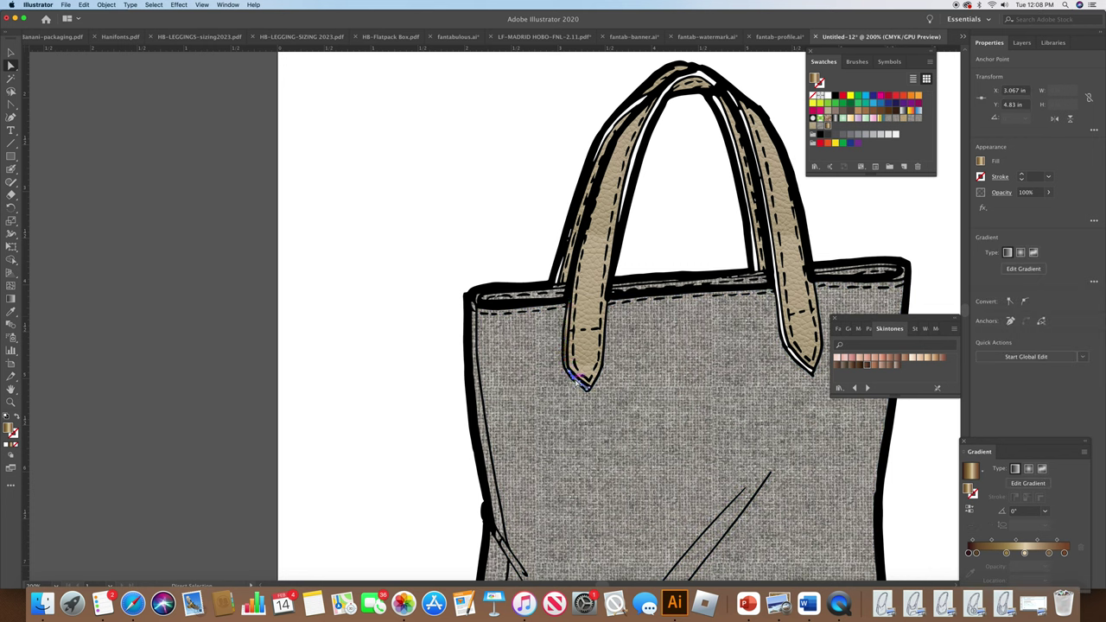
click(577, 370)
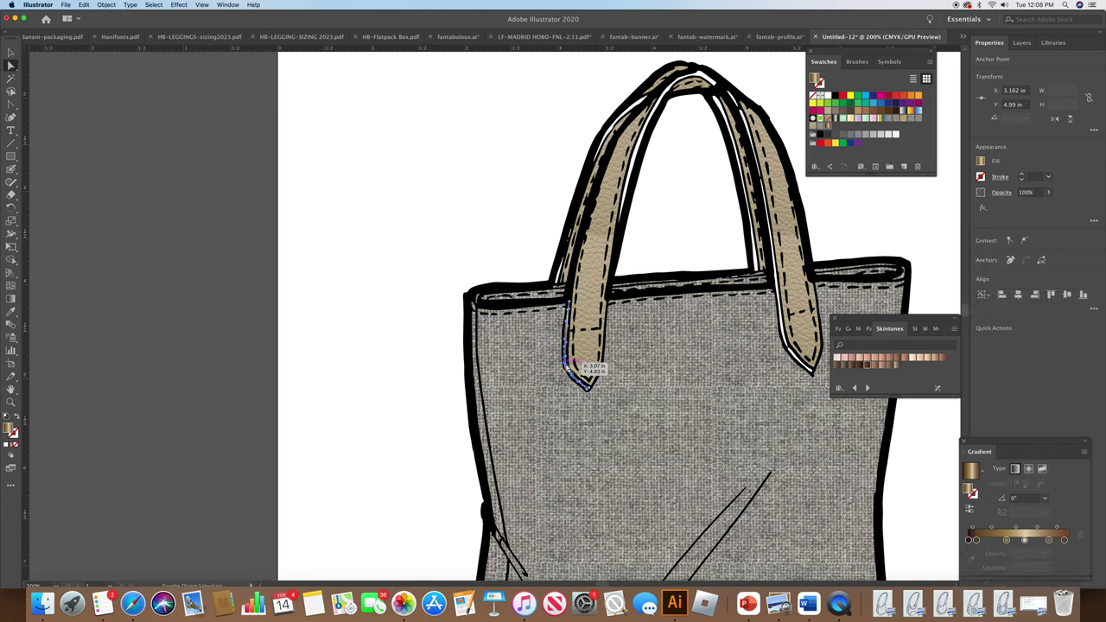
shift+click(811, 369)
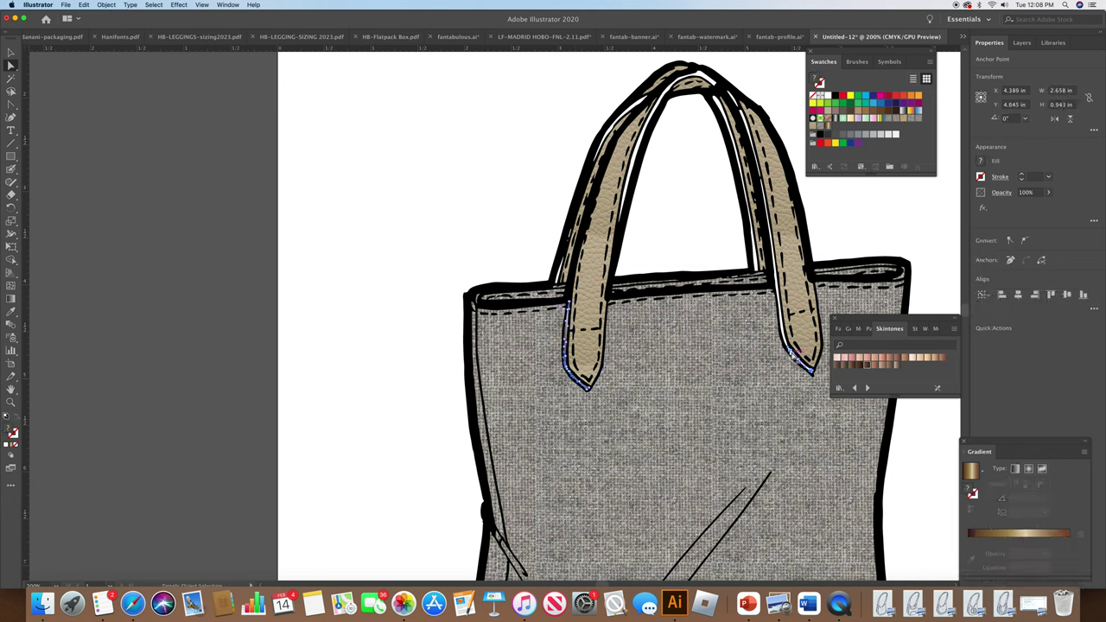
shift+click(790, 342)
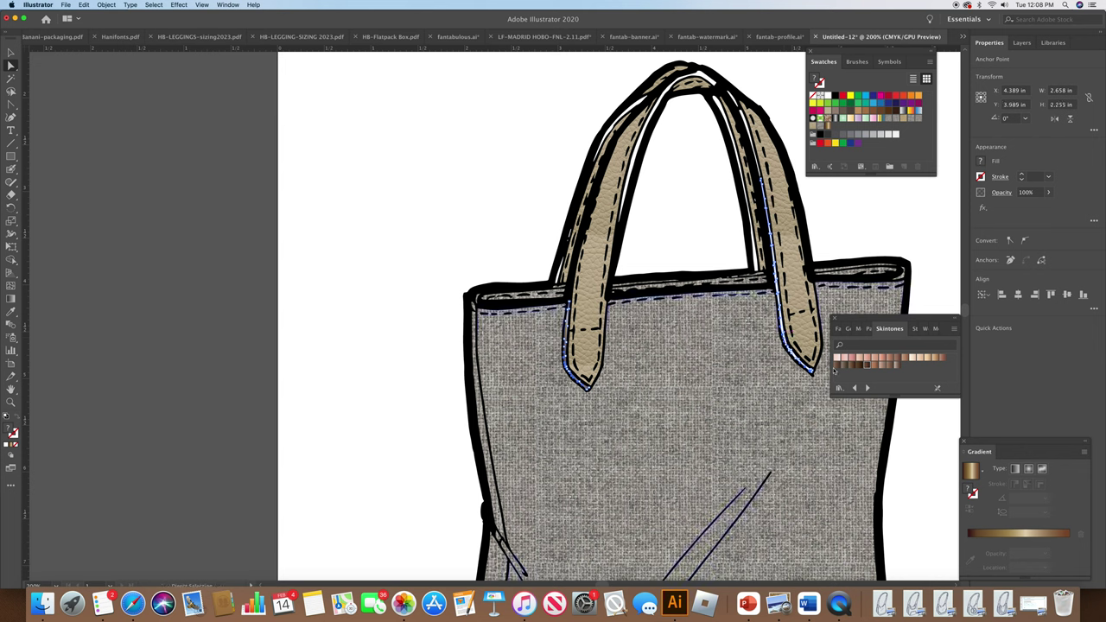
Step: Try brown and light tan Skintones gradients on the selected handle edge strips and undo the last fill
click(882, 367)
click(947, 240)
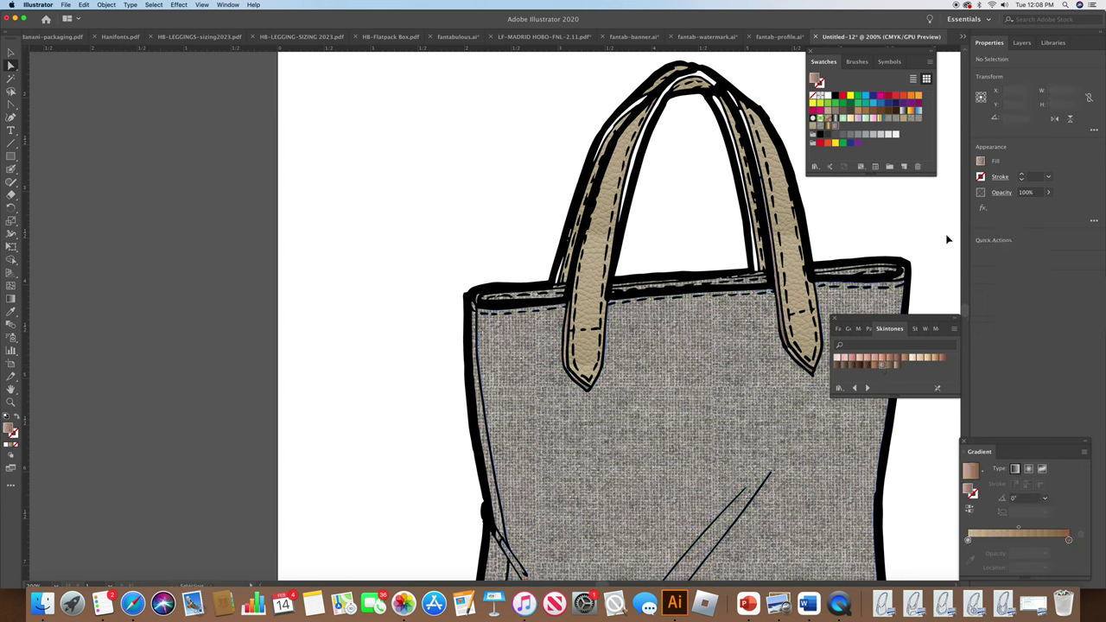
key(super+z)
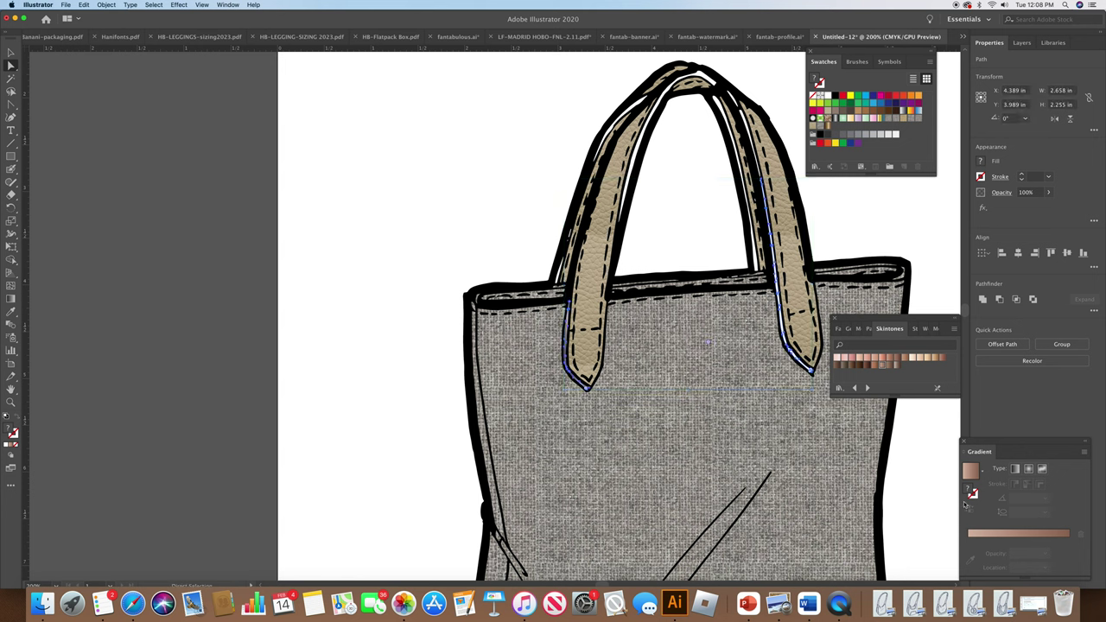
click(933, 362)
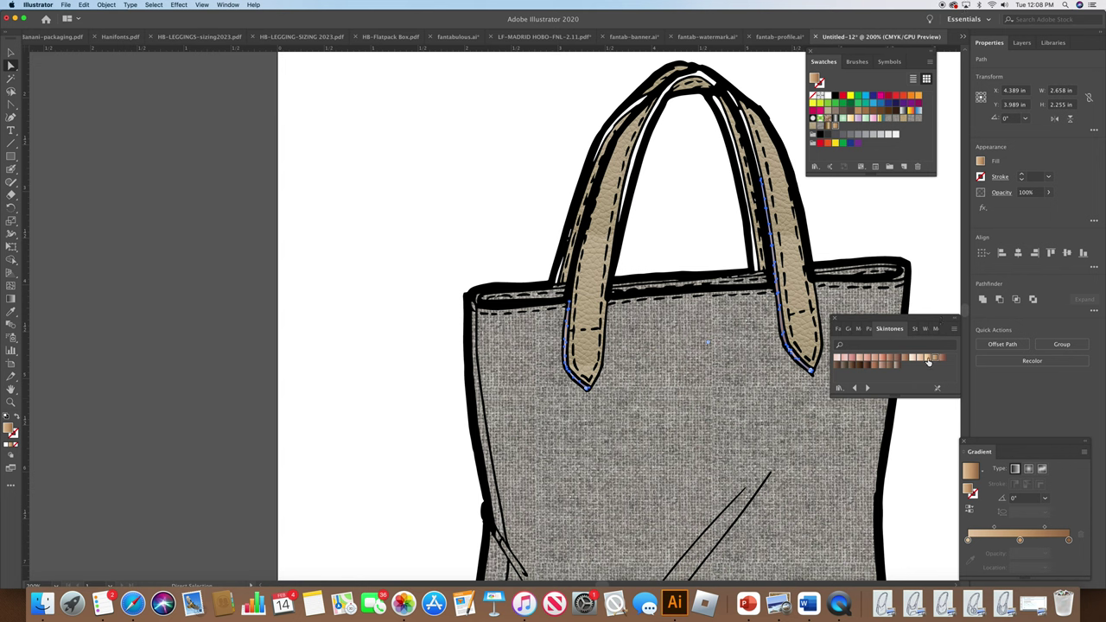
click(932, 313)
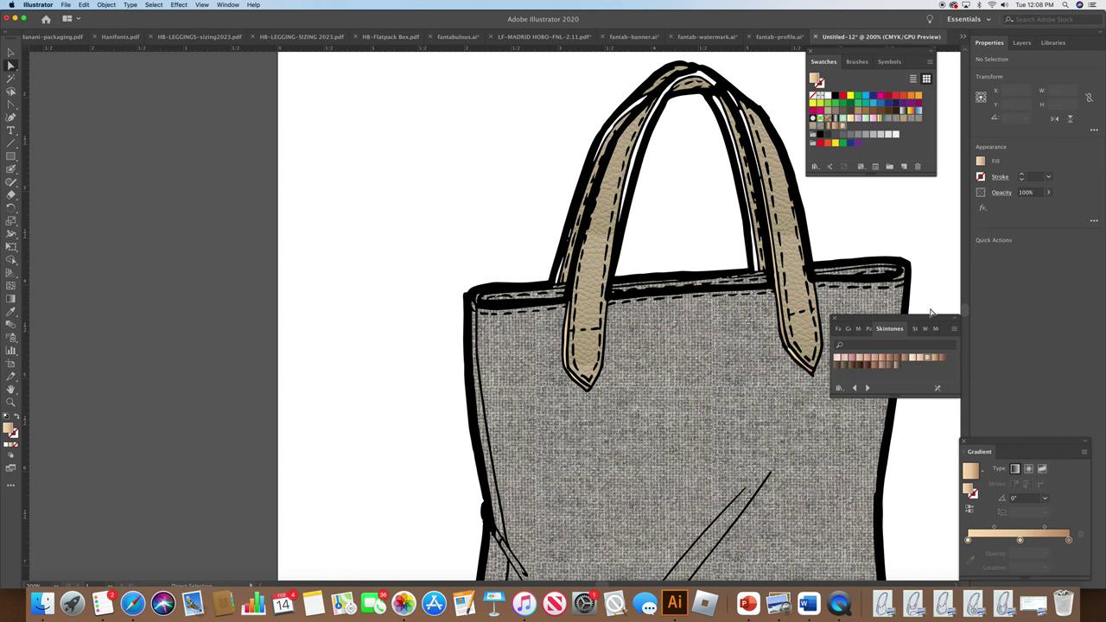
key(super+z)
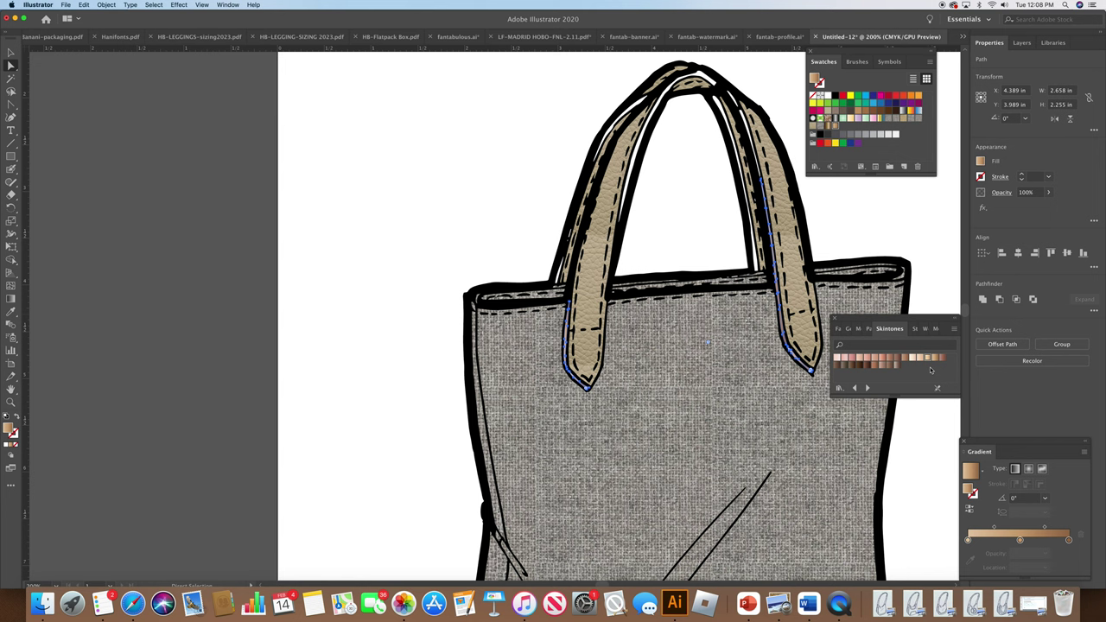
Step: Fill the selected edge strips of both handles with a golden-brown gradient from the Stone and Brick library and clear the selection
click(935, 330)
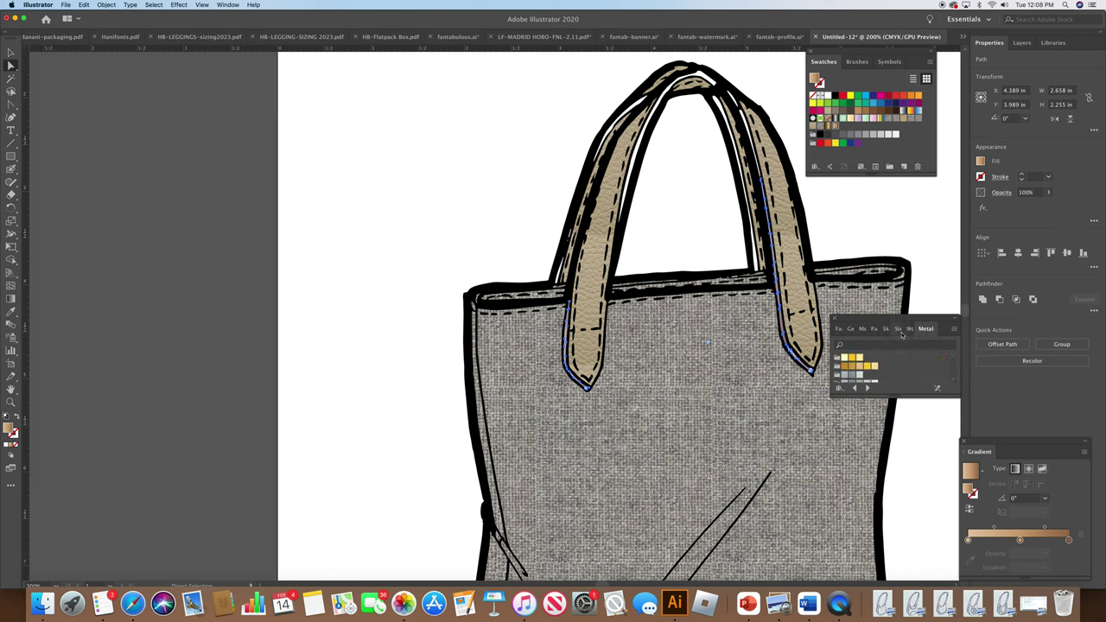
click(907, 332)
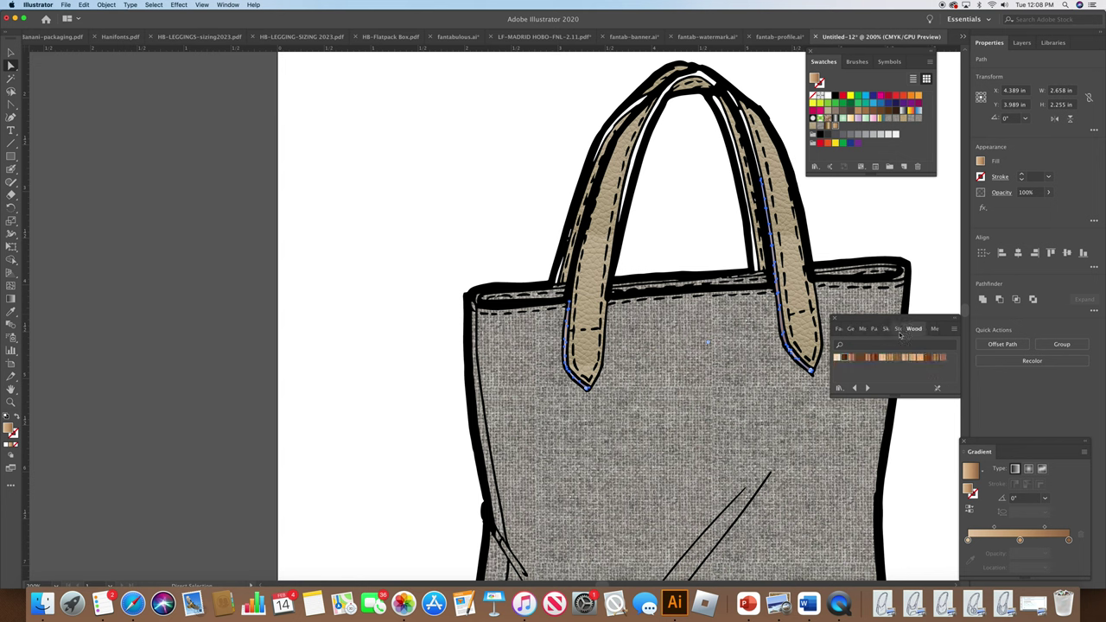
click(898, 330)
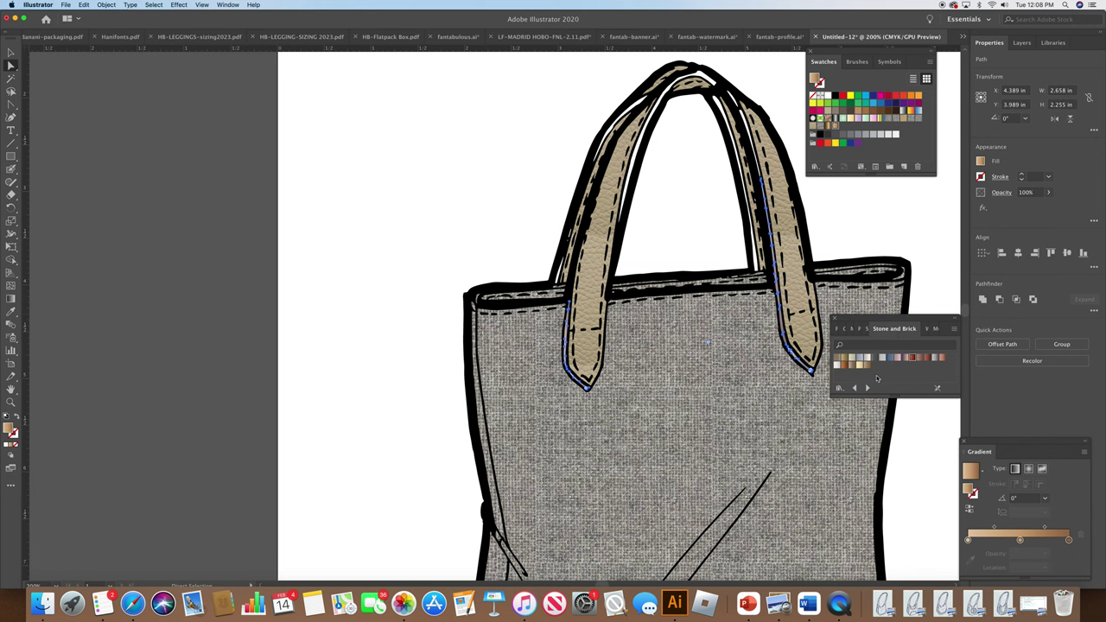
click(843, 359)
click(914, 306)
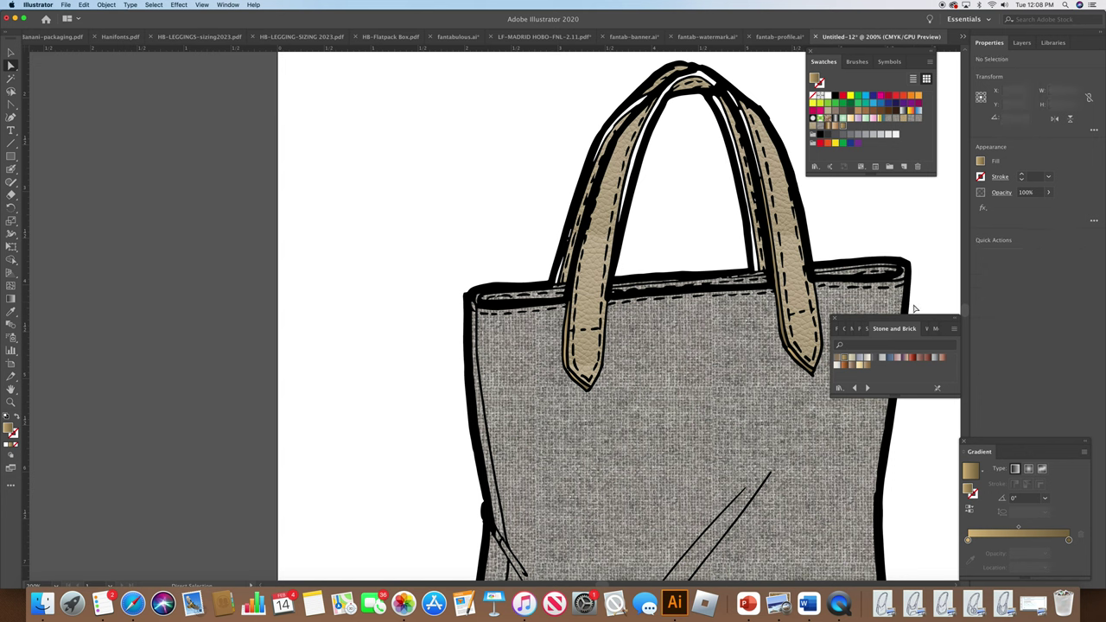
Step: Select the remaining white edge strips along the handles' arches and rear straps and fill them with the Stone and Brick golden-brown gradient
click(701, 76)
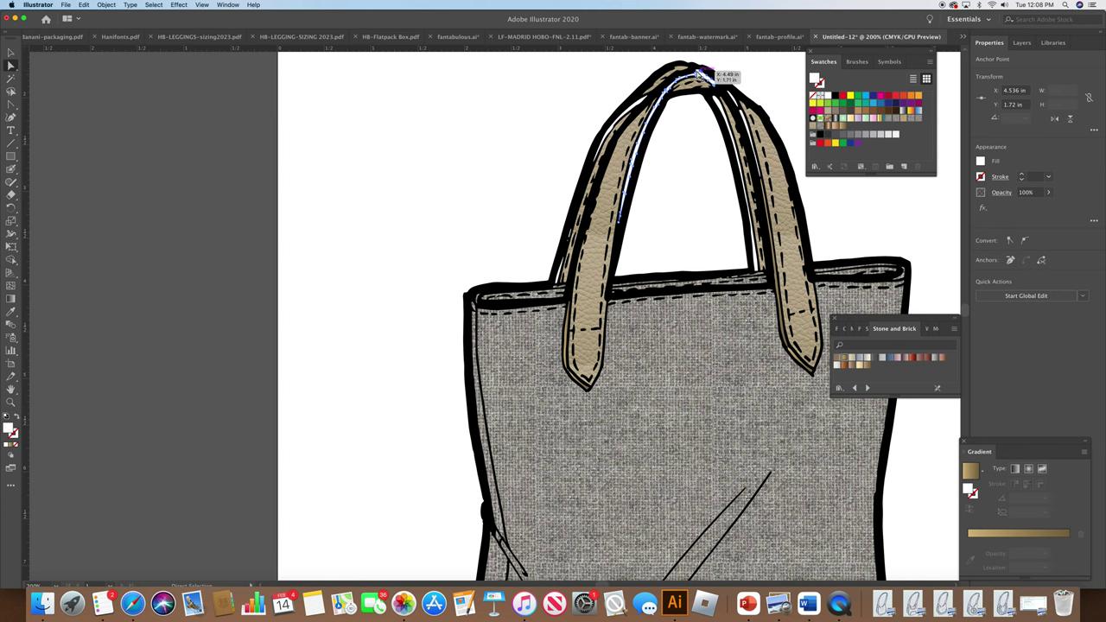
click(743, 114)
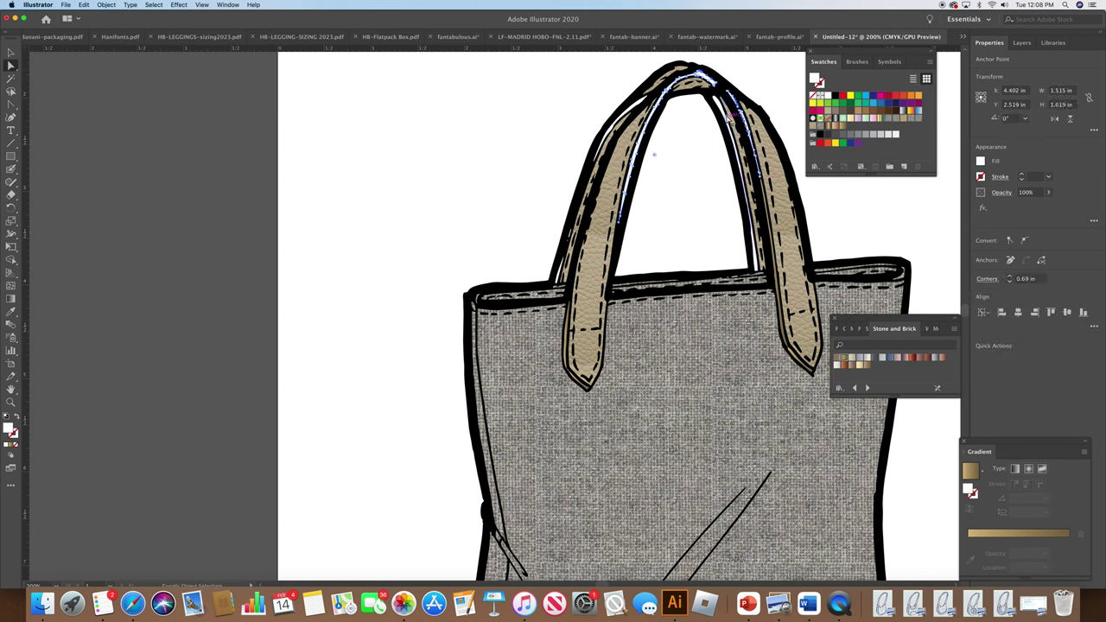
click(728, 120)
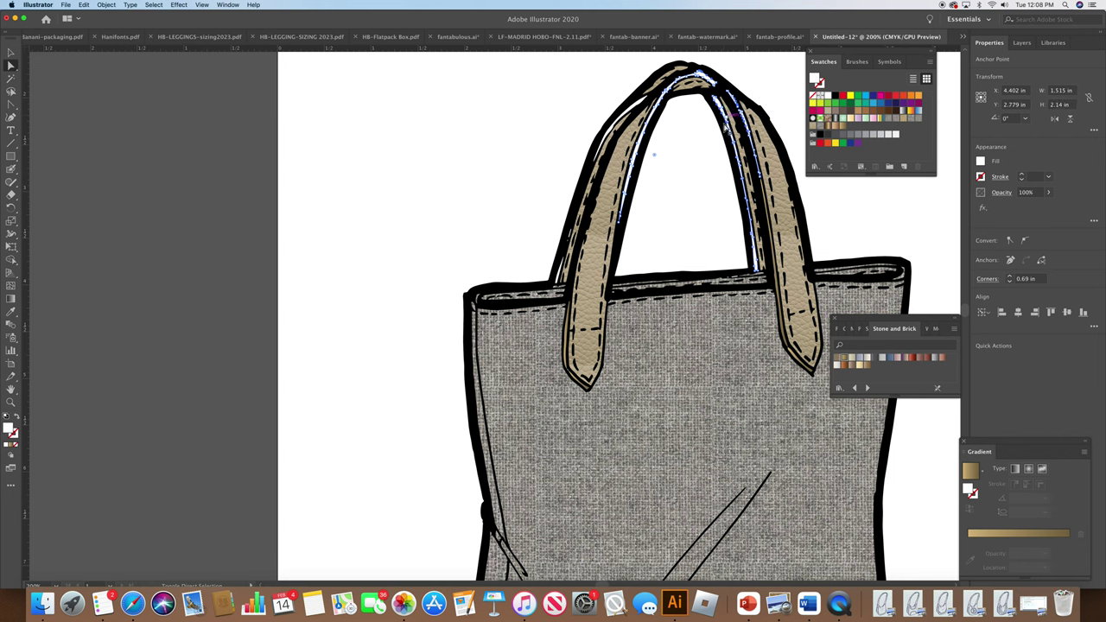
click(624, 125)
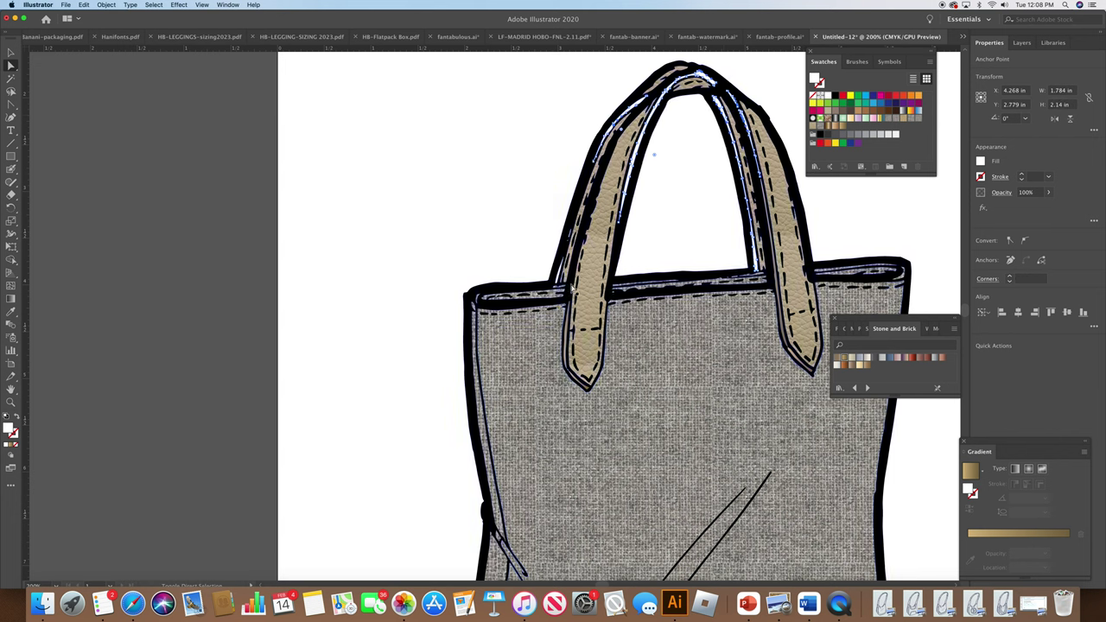
drag(555, 279, 570, 237)
click(849, 360)
click(899, 251)
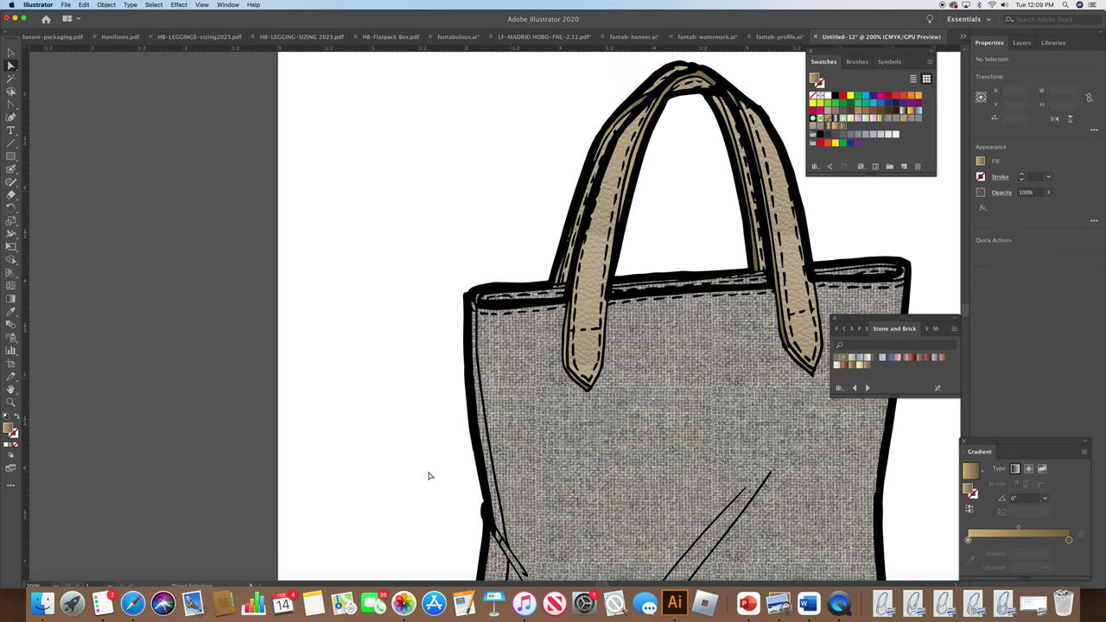
Step: Examine the whole filled bag at 100% zoom and return to 200% zoom
click(56, 585)
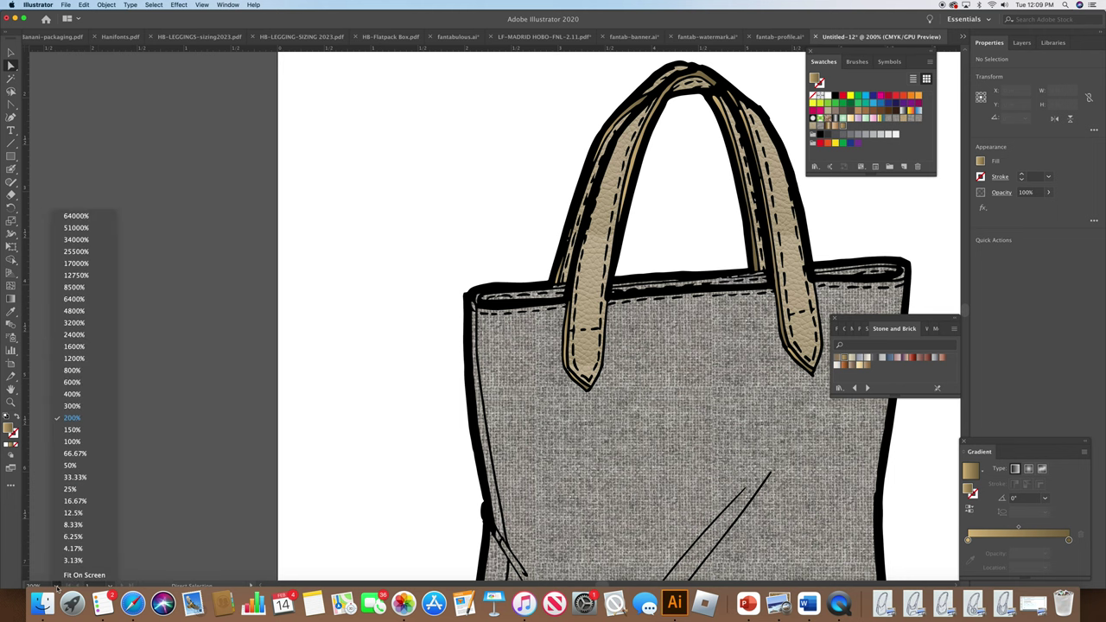
click(85, 444)
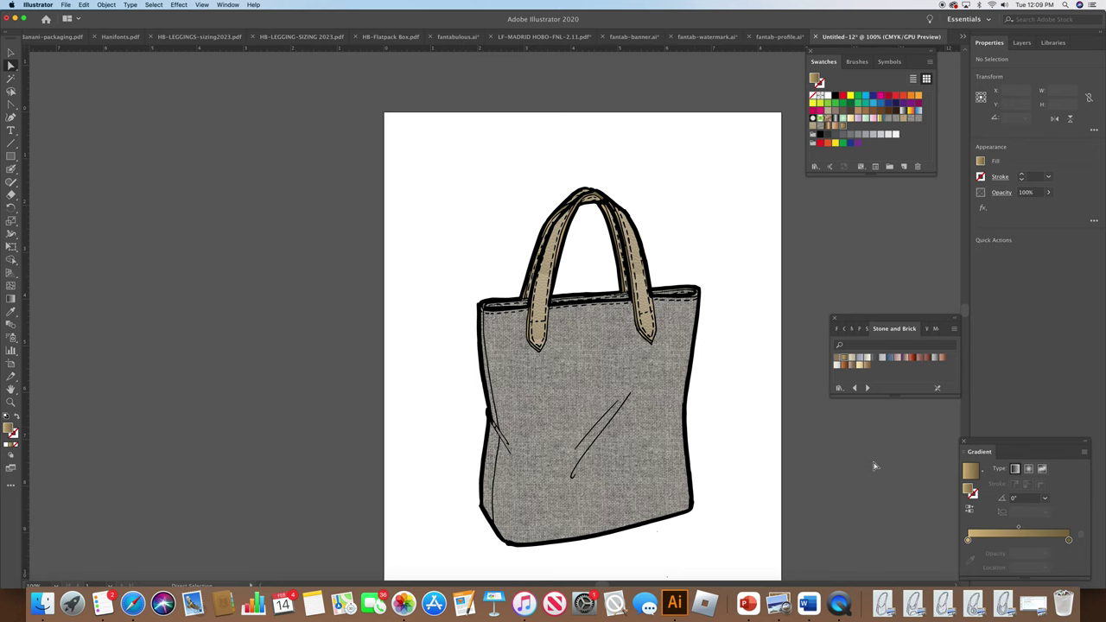
drag(967, 311, 967, 316)
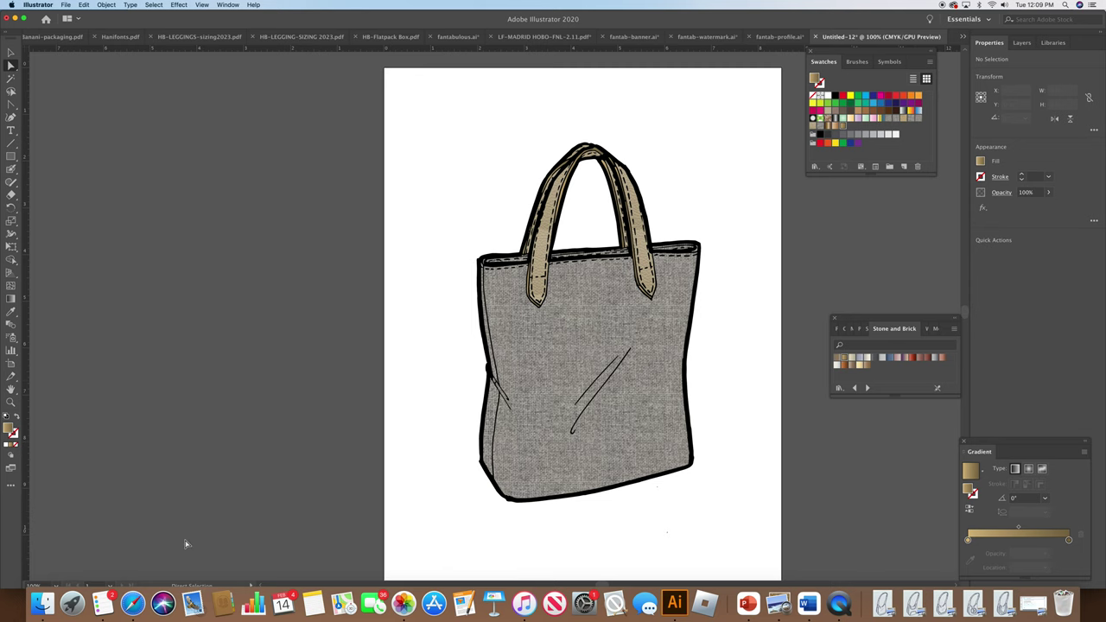
click(57, 586)
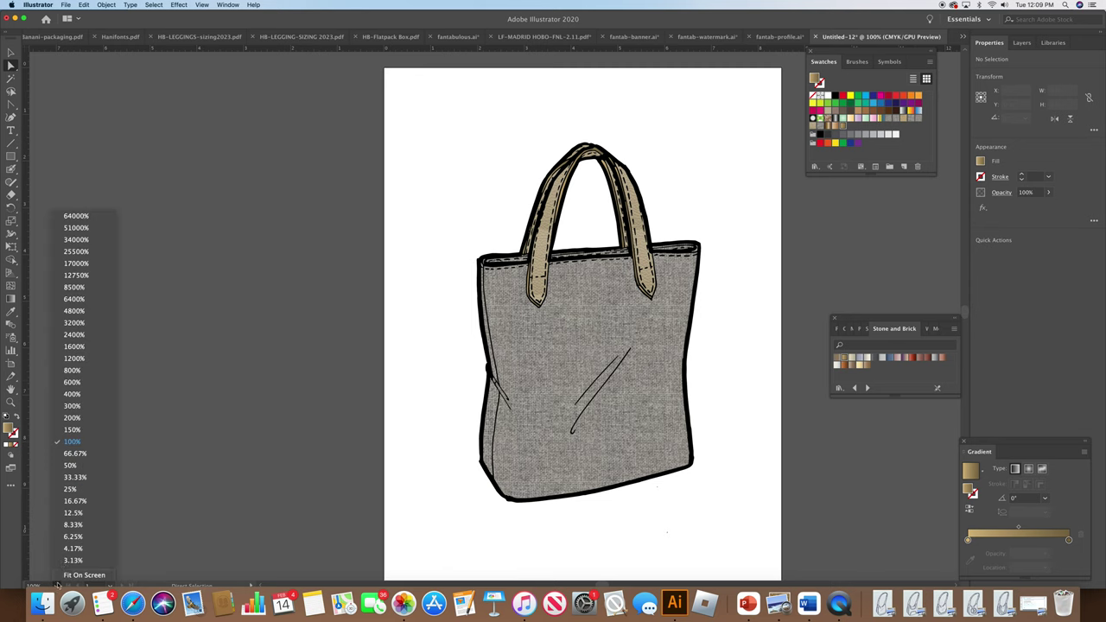
click(86, 418)
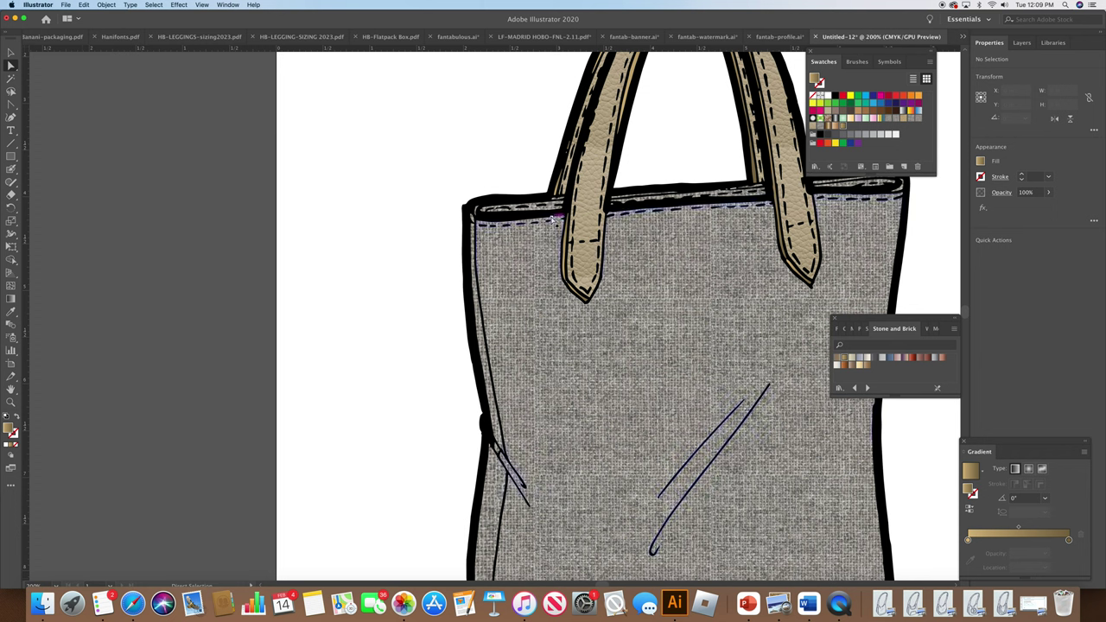
Step: Try pasting a duplicate of the three fabric strips inside the bag's opening and delete the pasted pieces
click(551, 211)
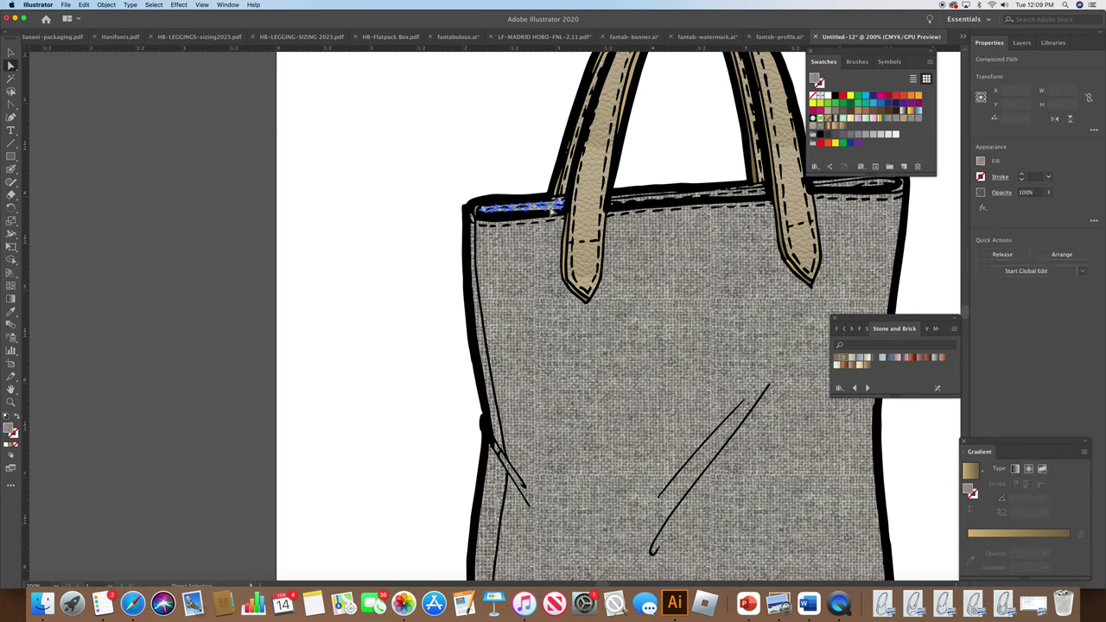
click(658, 202)
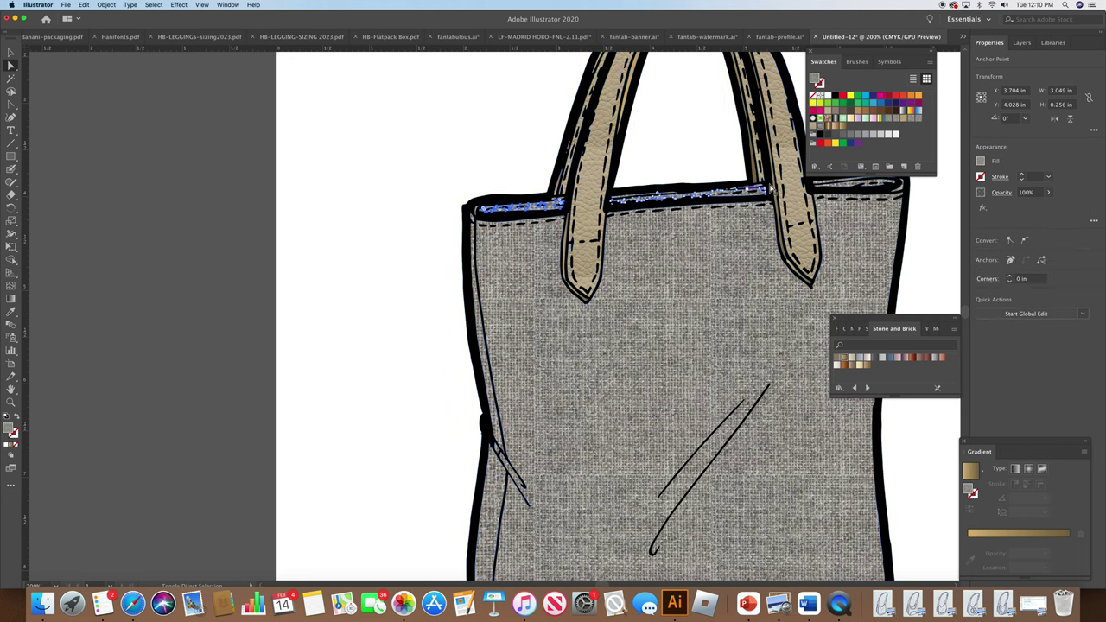
shift+click(841, 190)
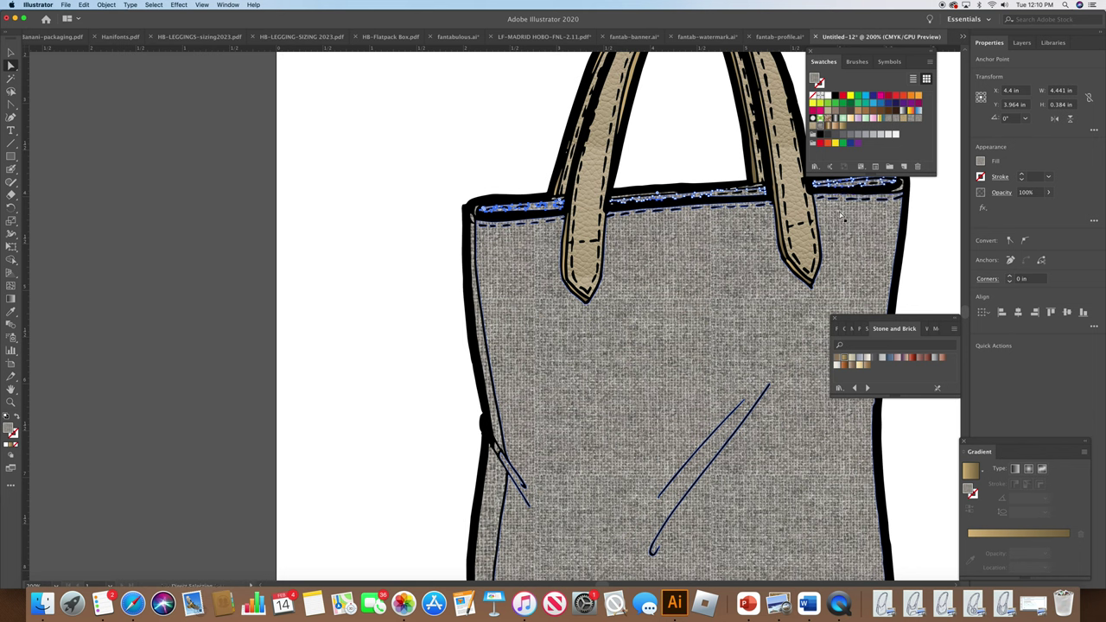
key(v)
key(super+v)
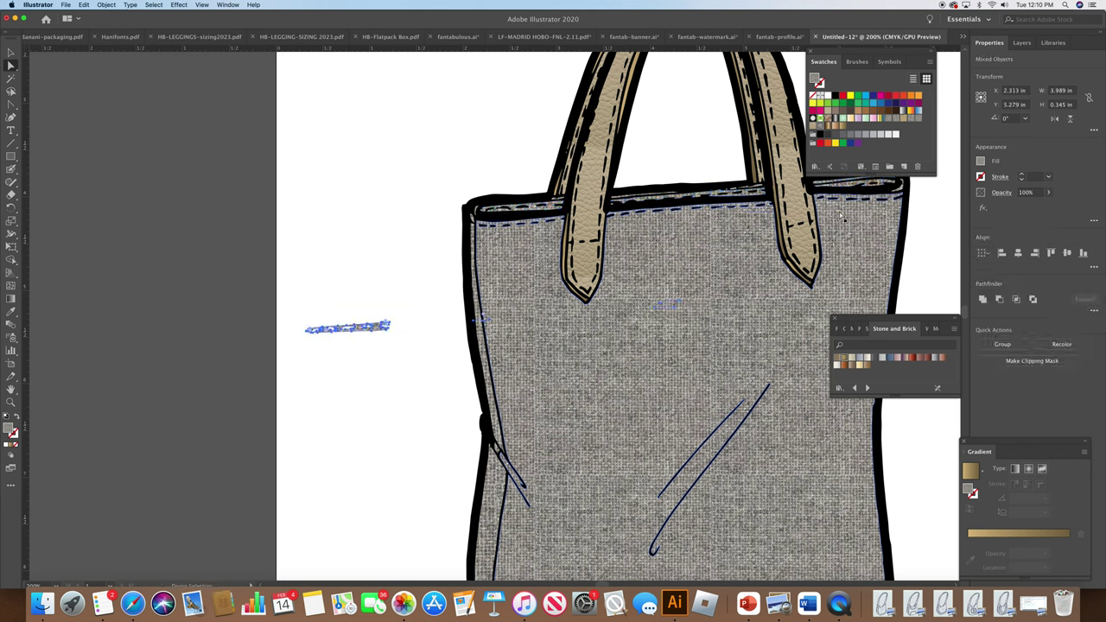
key(Delete)
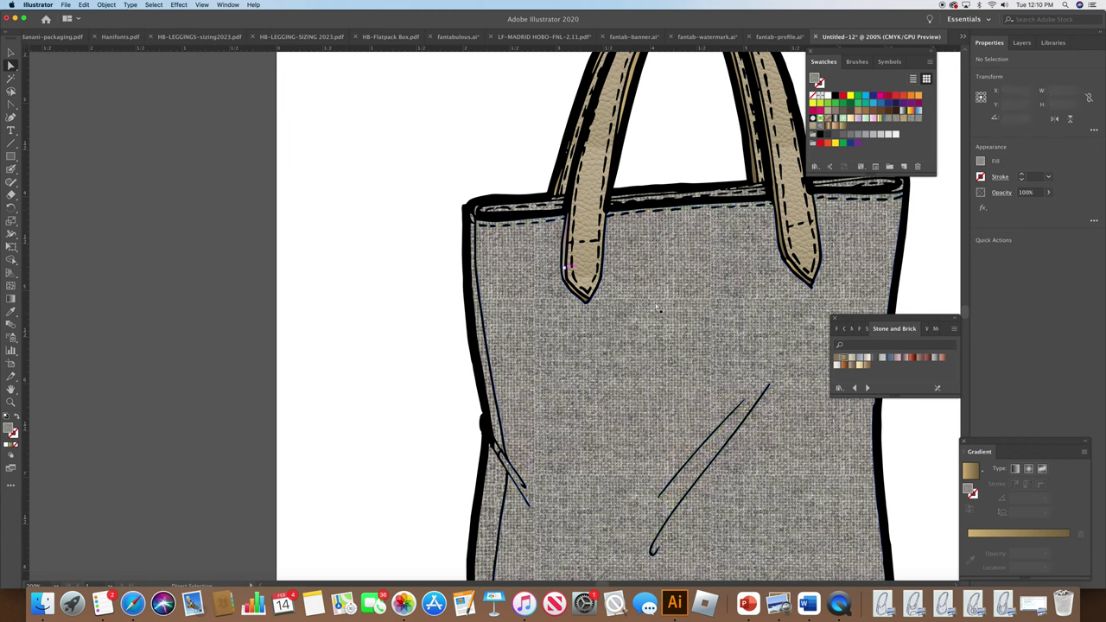
Step: Reselect the opening's fabric strips, try duplicating them again, undo the last action and clear the selection
click(557, 215)
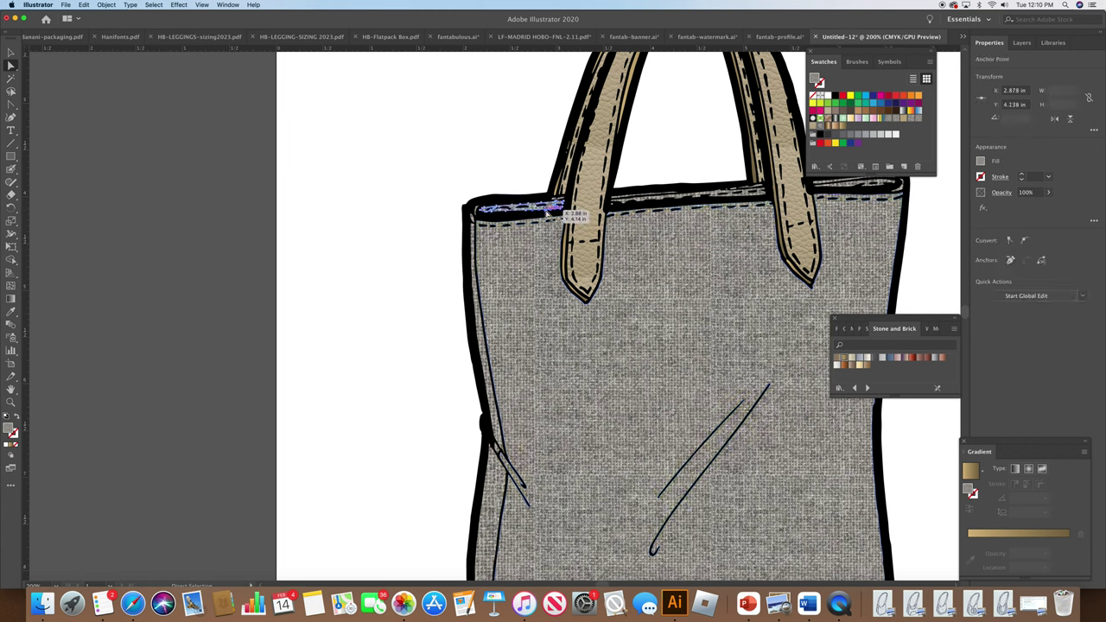
click(663, 204)
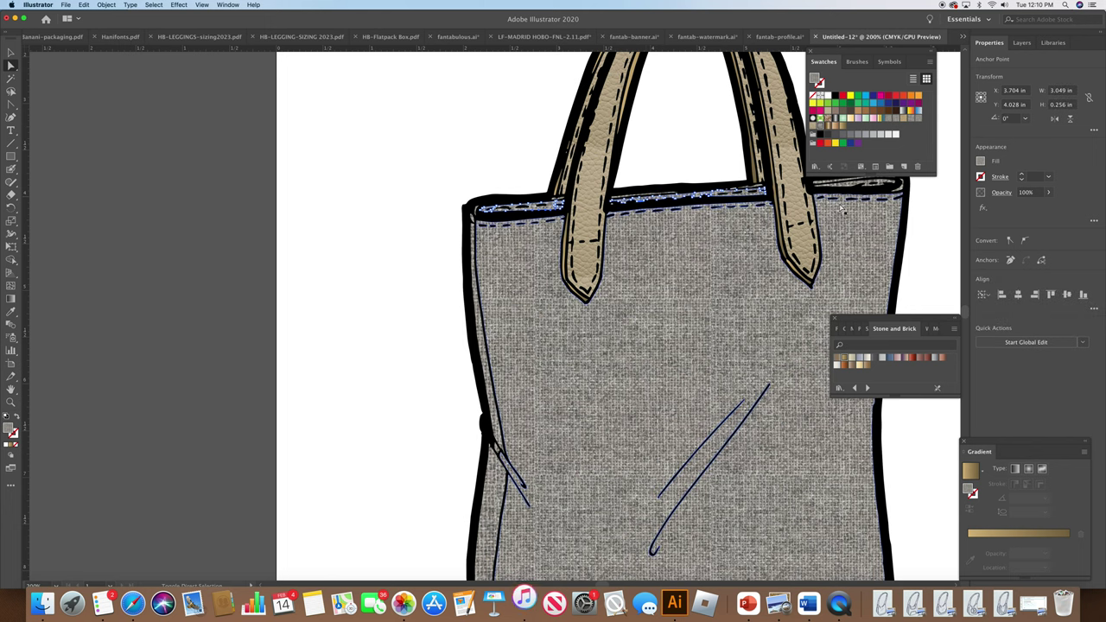
shift+click(844, 189)
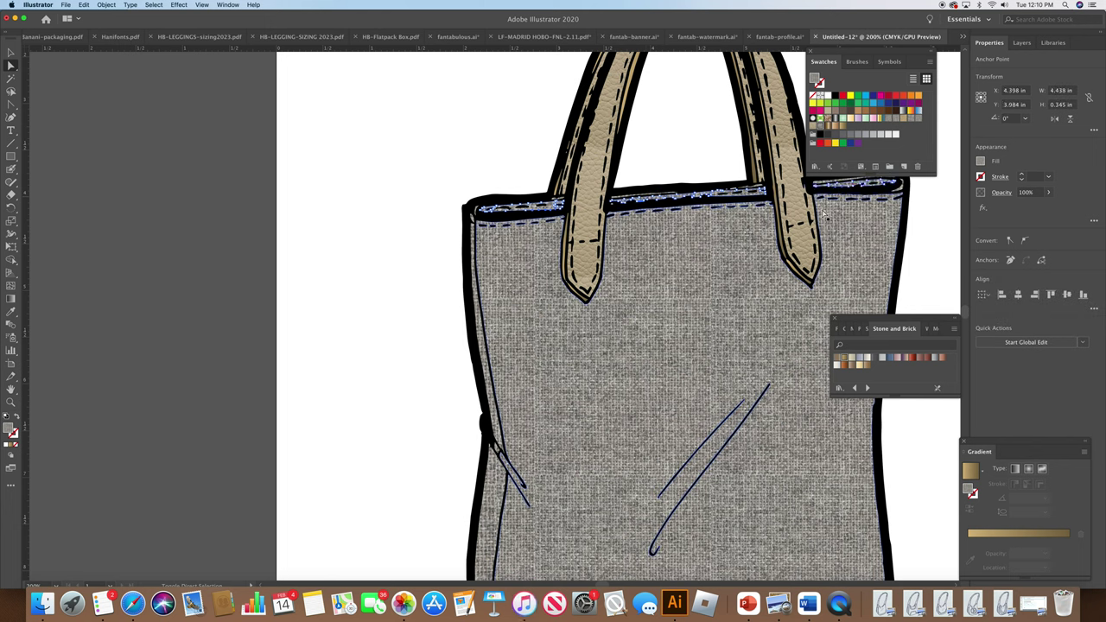
scroll(967, 316, up, 2)
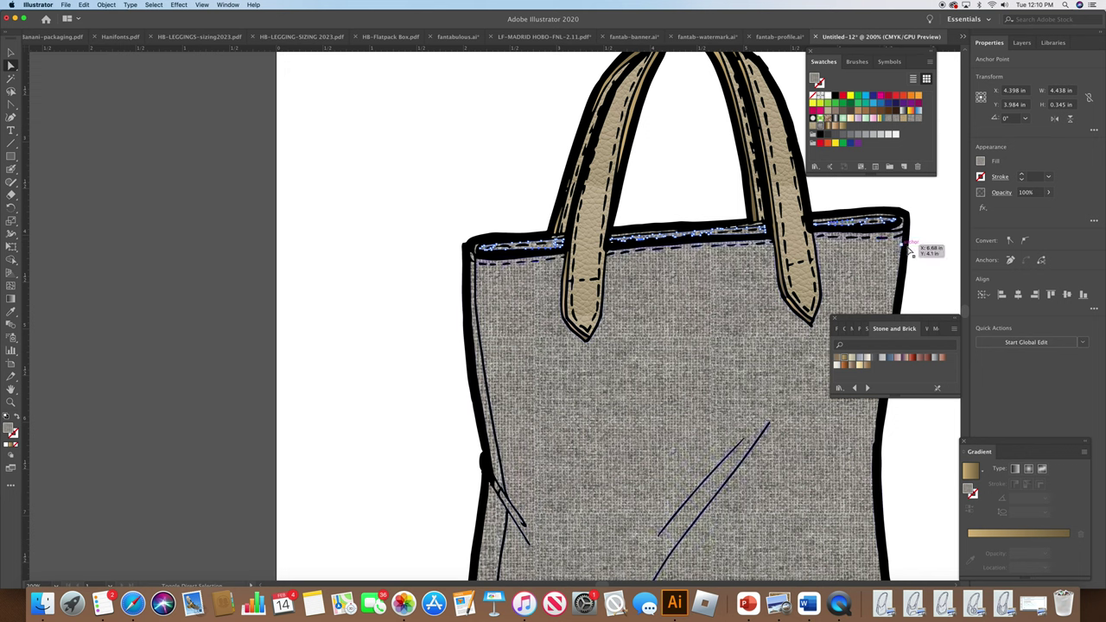
key(super+z)
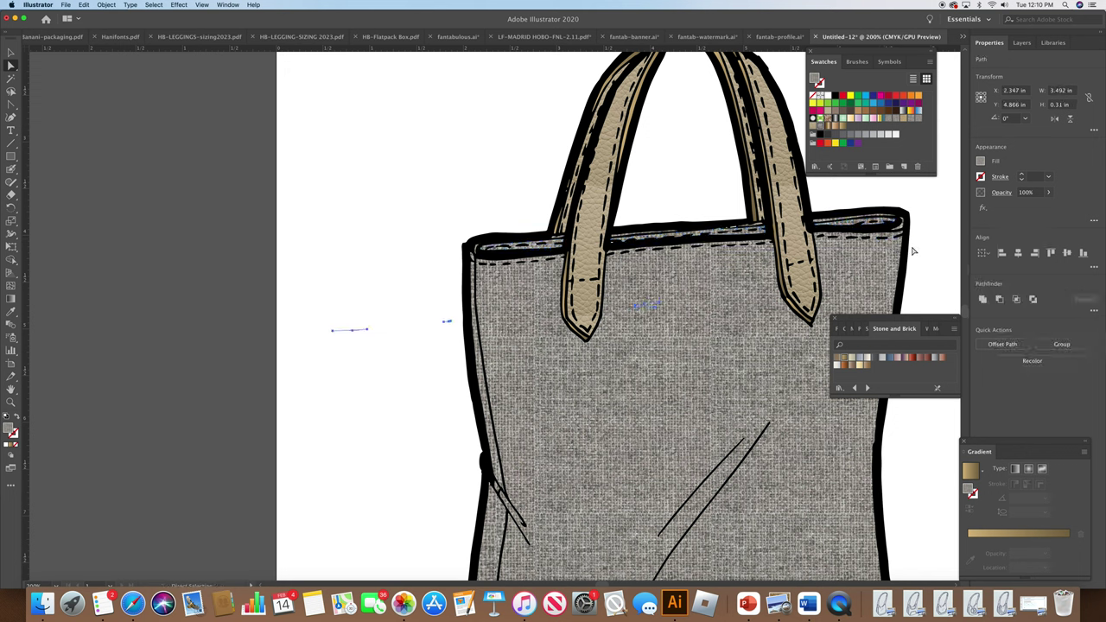
click(913, 250)
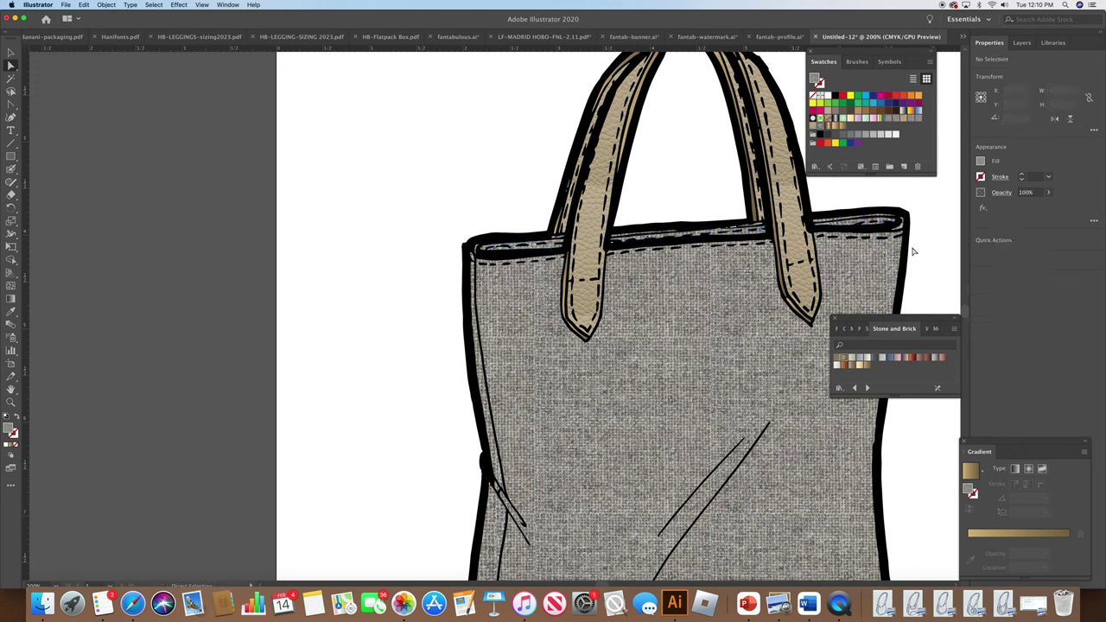
Step: Duplicate the fabric strip inside the bag's opening, between the left corner and the left handle
click(58, 586)
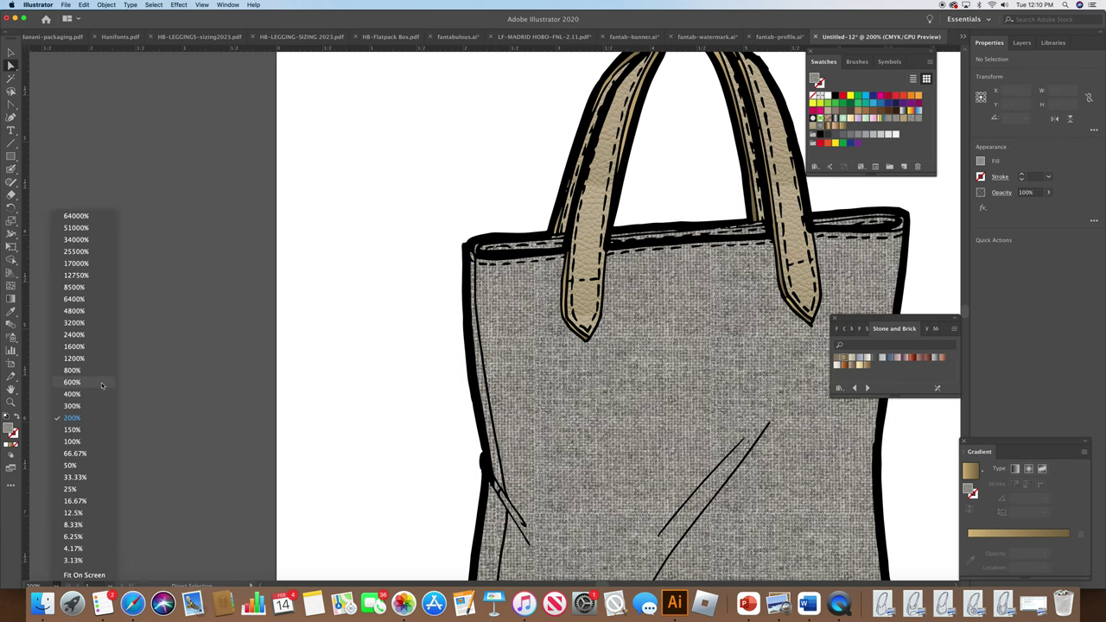
click(72, 382)
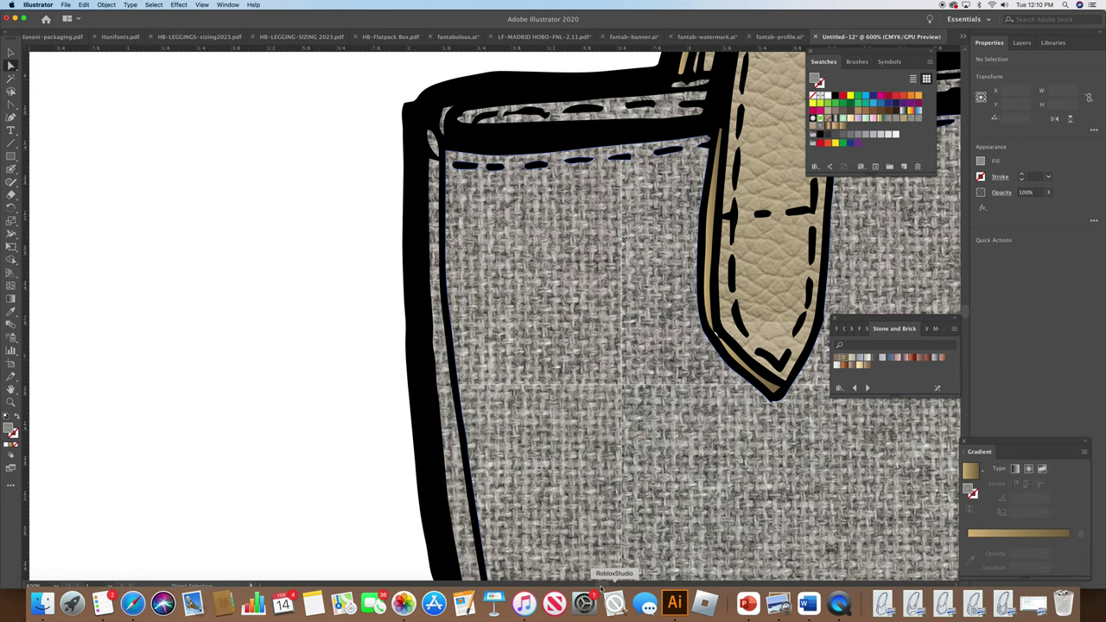
scroll(602, 590, right, 10)
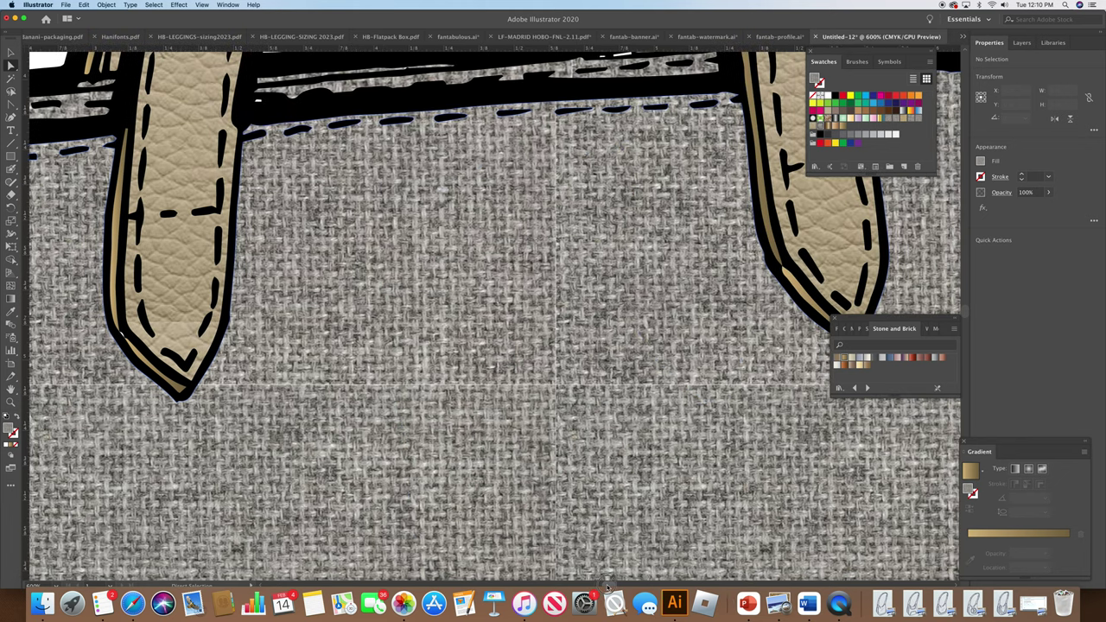
scroll(969, 319, down, 3)
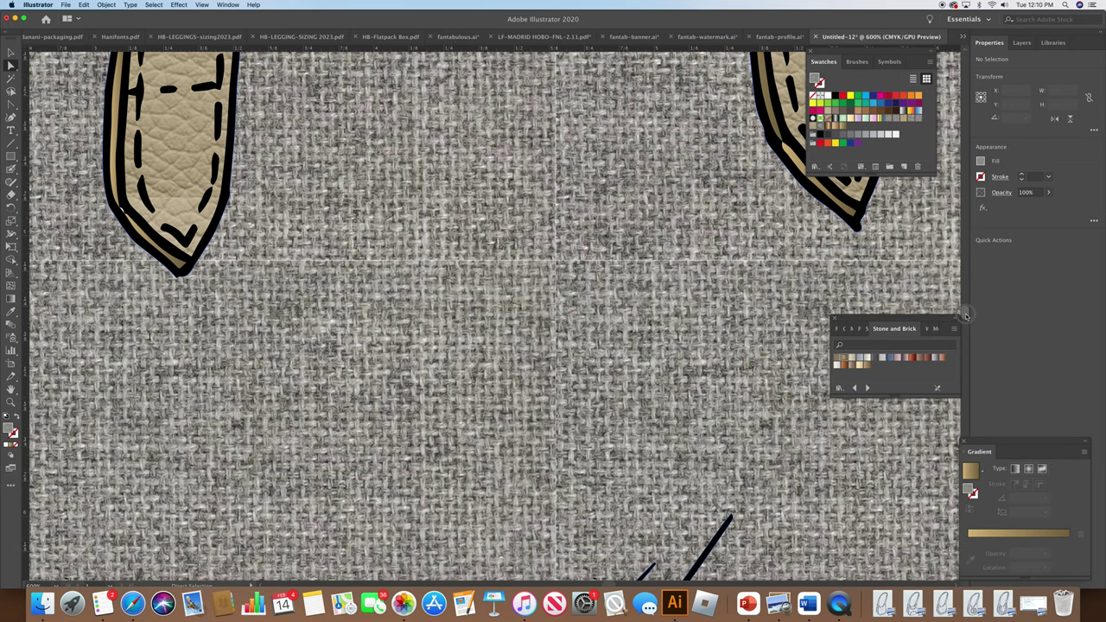
scroll(966, 315, up, 7)
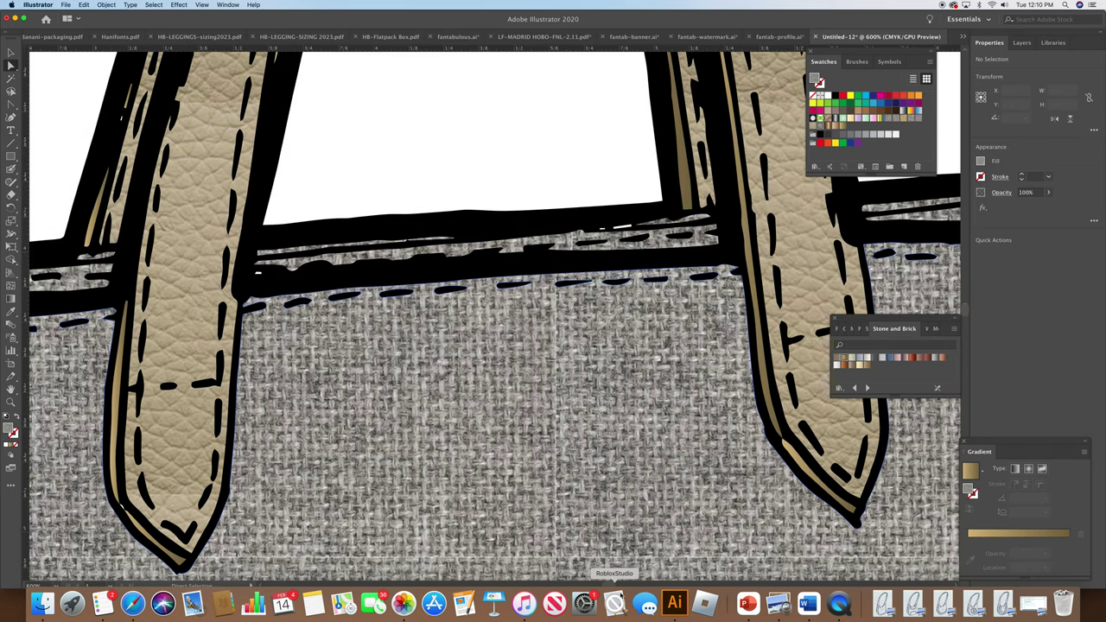
scroll(612, 586, left, 4)
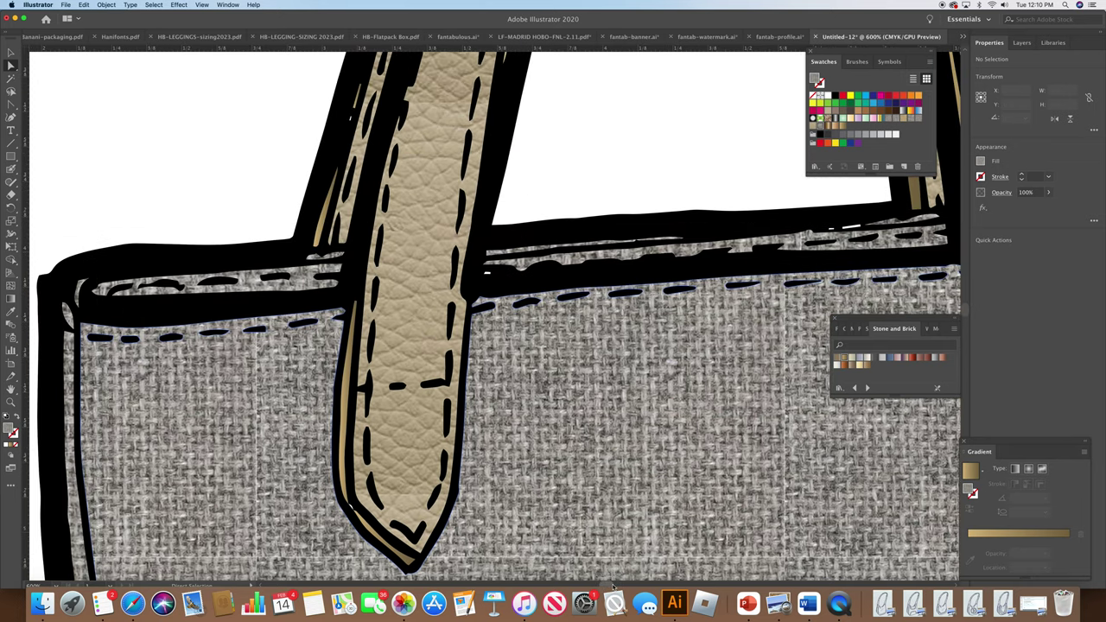
click(304, 281)
key(super+c)
key(super+v)
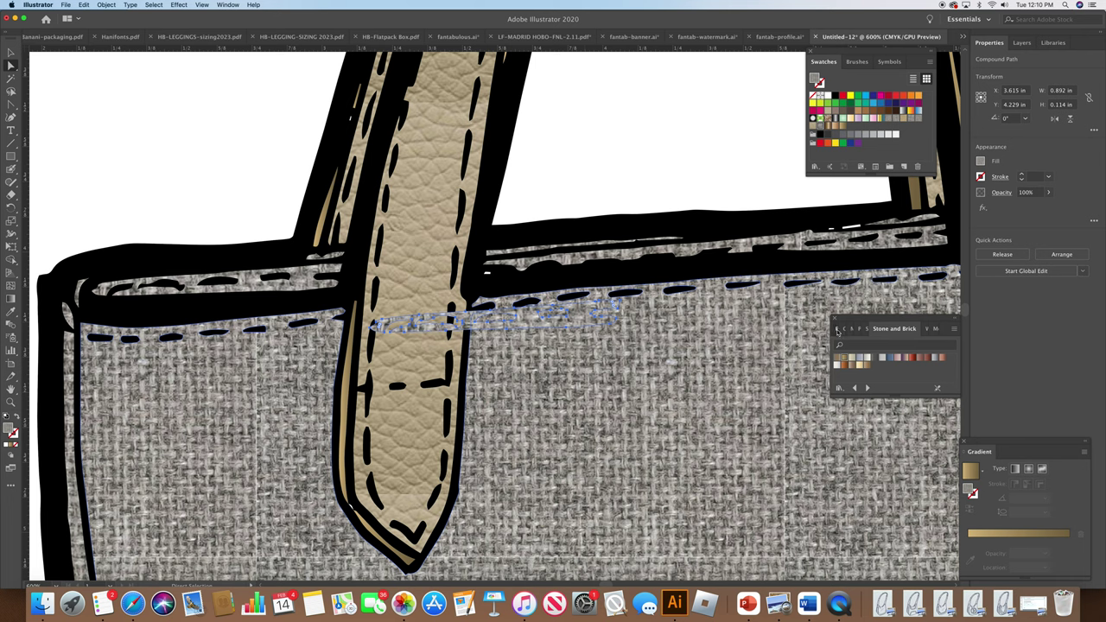
Step: Fill the pasted strip with the Fades library's linear gradient that is black at both ends, and place it over the original strip
click(837, 329)
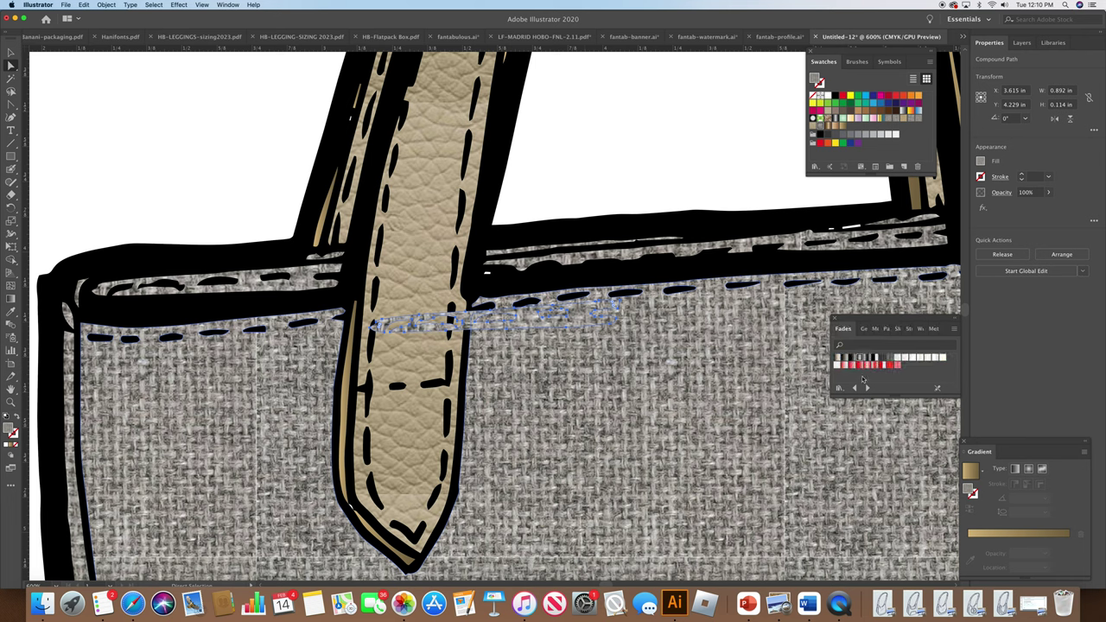
click(851, 358)
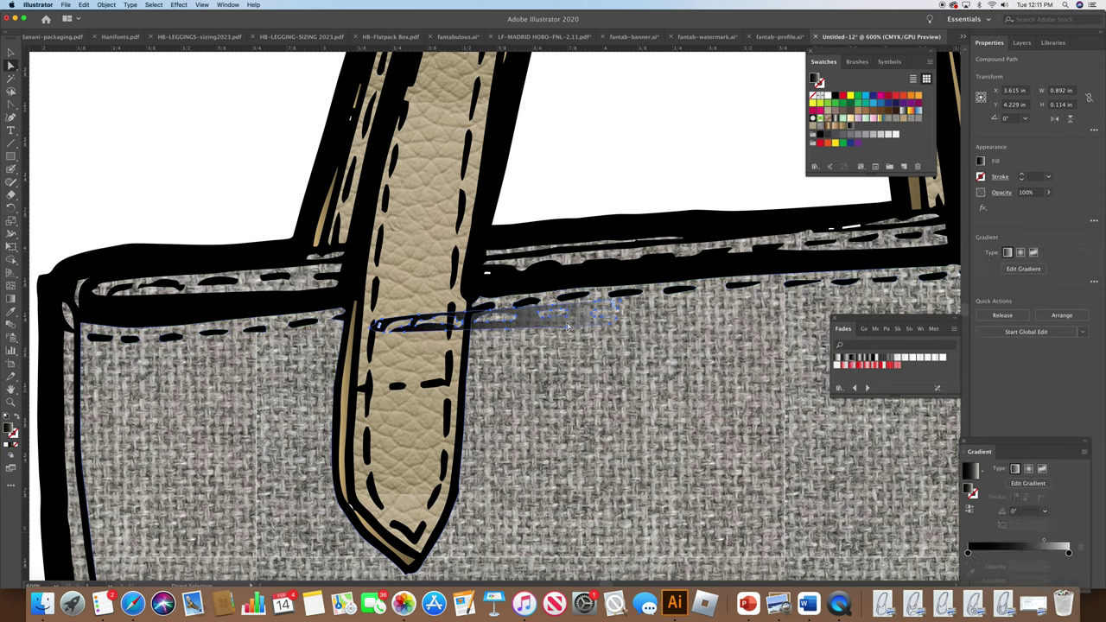
drag(567, 326, 290, 292)
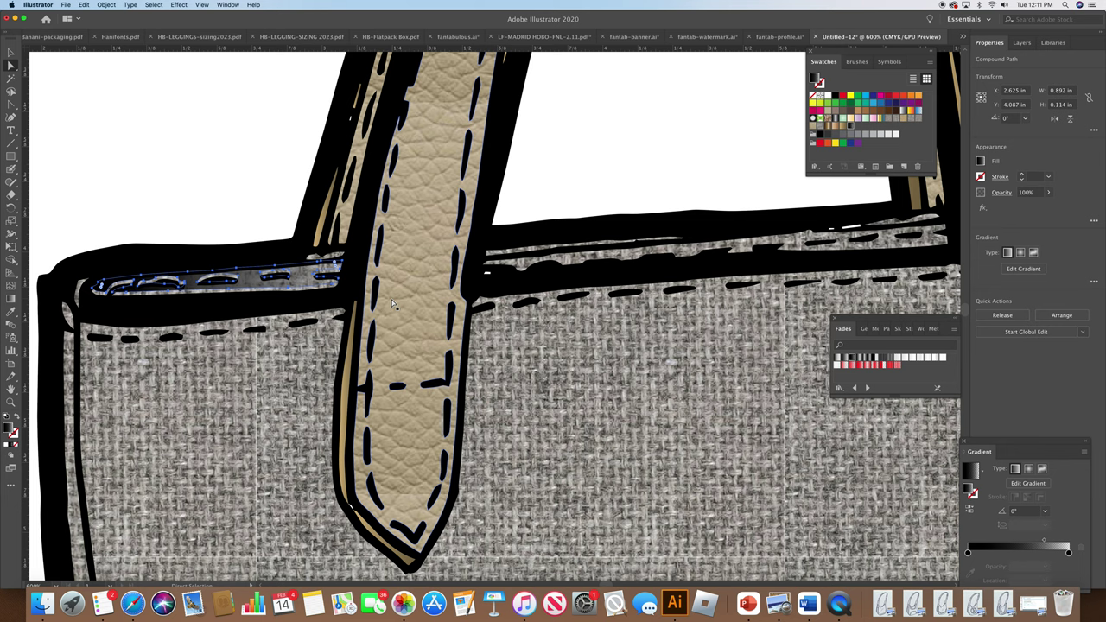
drag(256, 291, 258, 293)
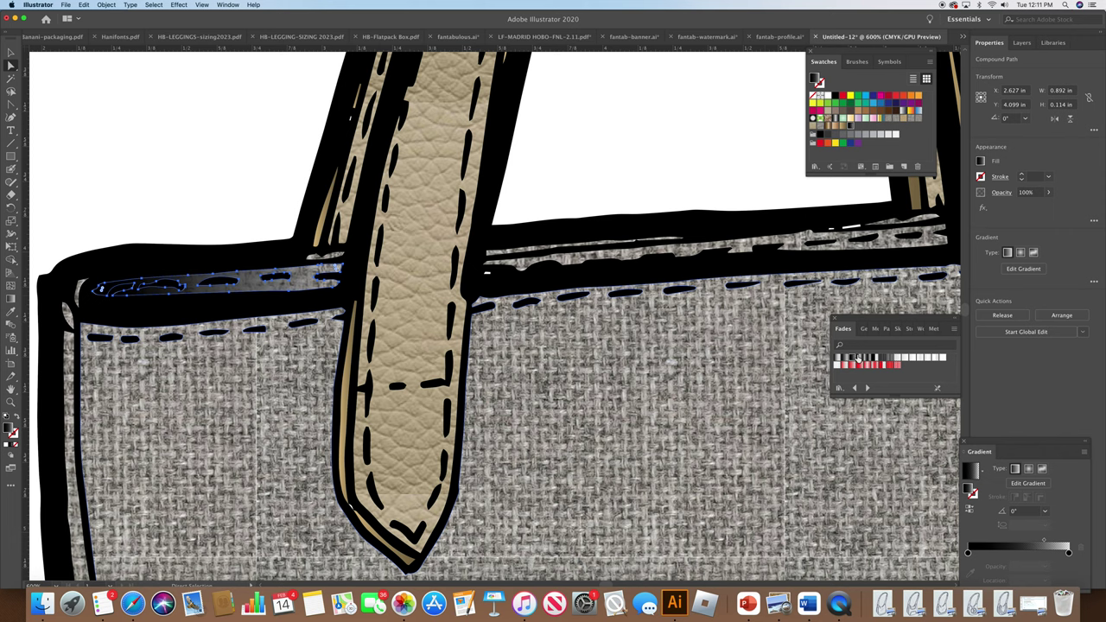
click(859, 364)
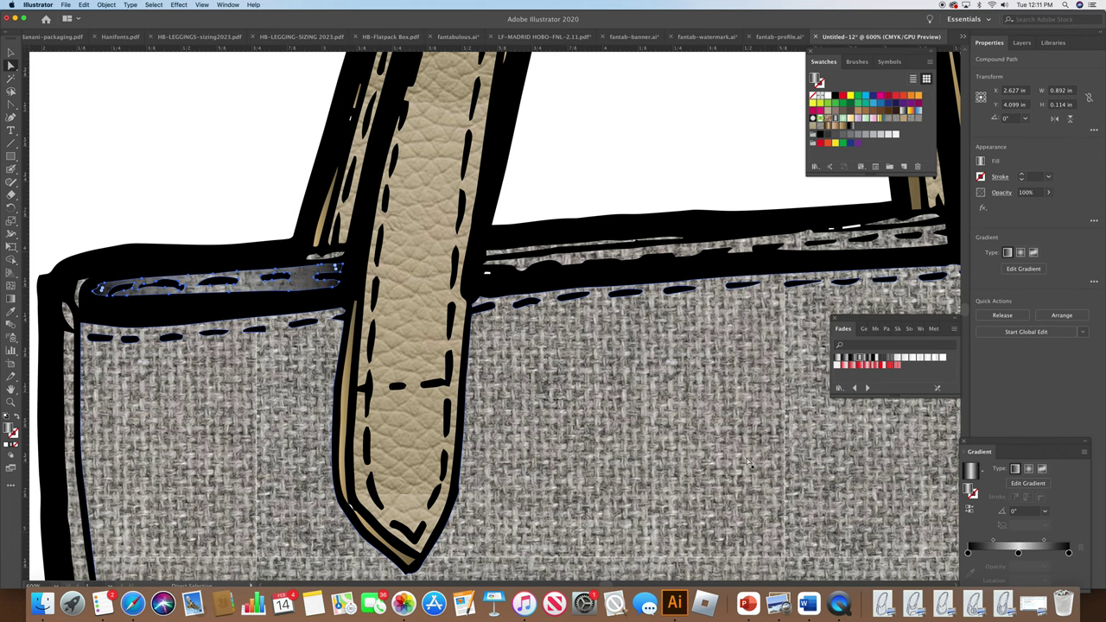
Step: Duplicate the fabric strip inside the opening between the two handles and move the copy onto the white area above the rim
scroll(608, 586, right, 6)
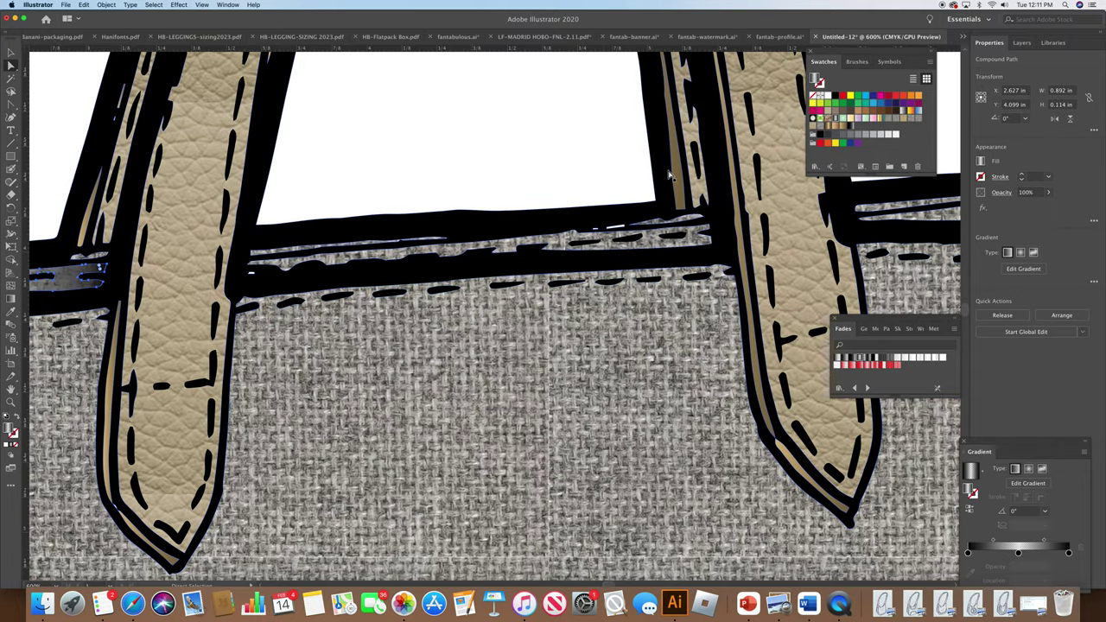
click(649, 249)
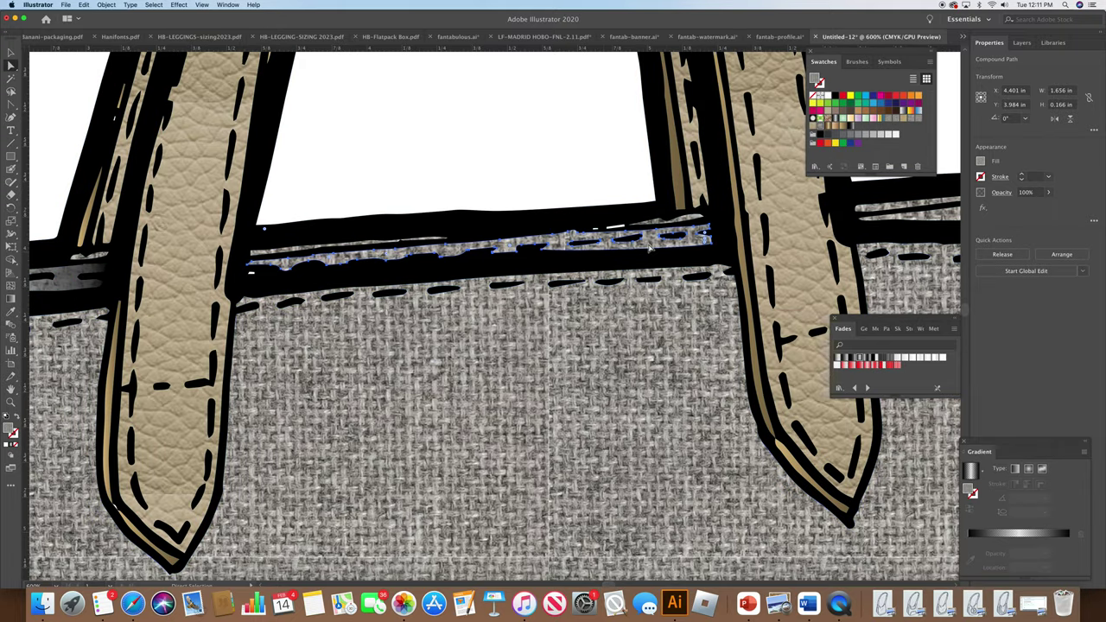
drag(650, 249, 671, 318)
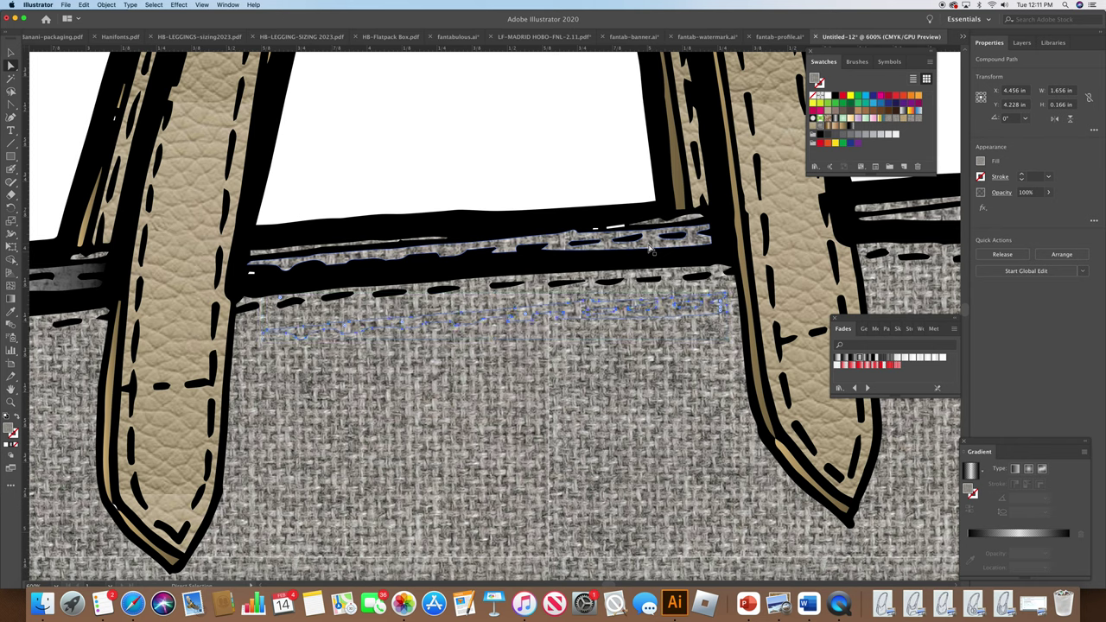
drag(633, 325, 604, 187)
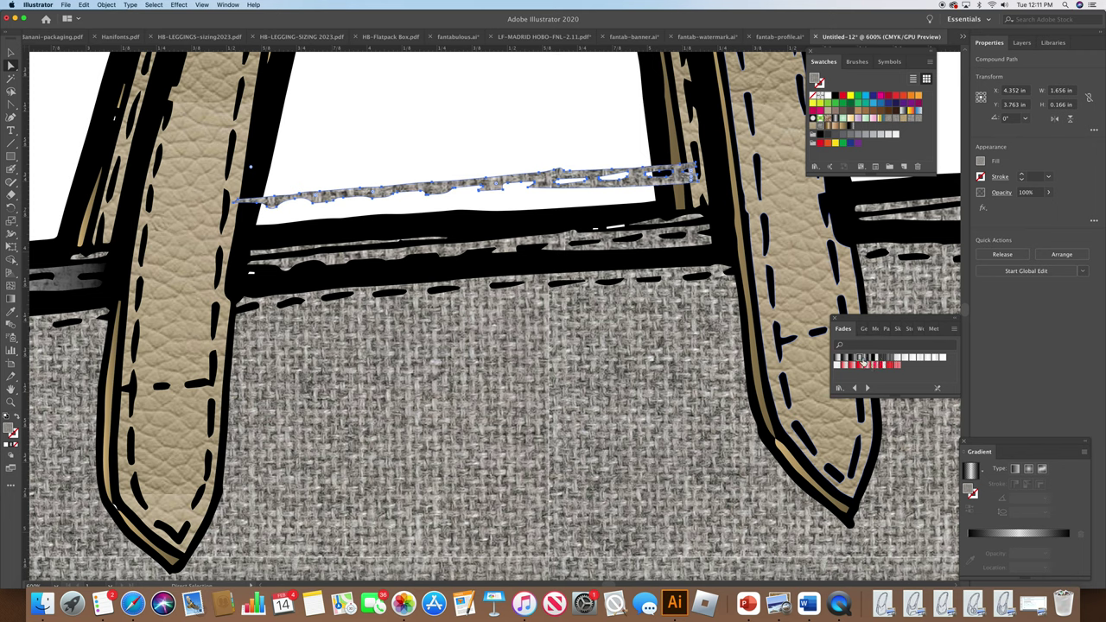
Step: Fill the middle copy with the same double-ended black fade, set its first gradient midpoint to 69.05%, and lay it over the original strip
click(860, 362)
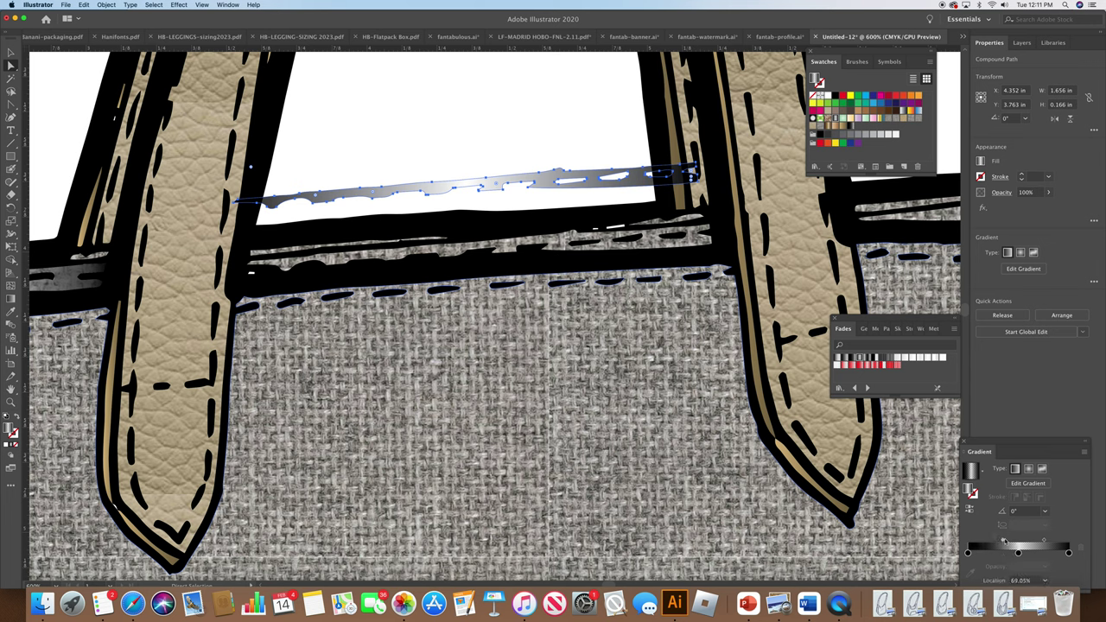
click(1043, 542)
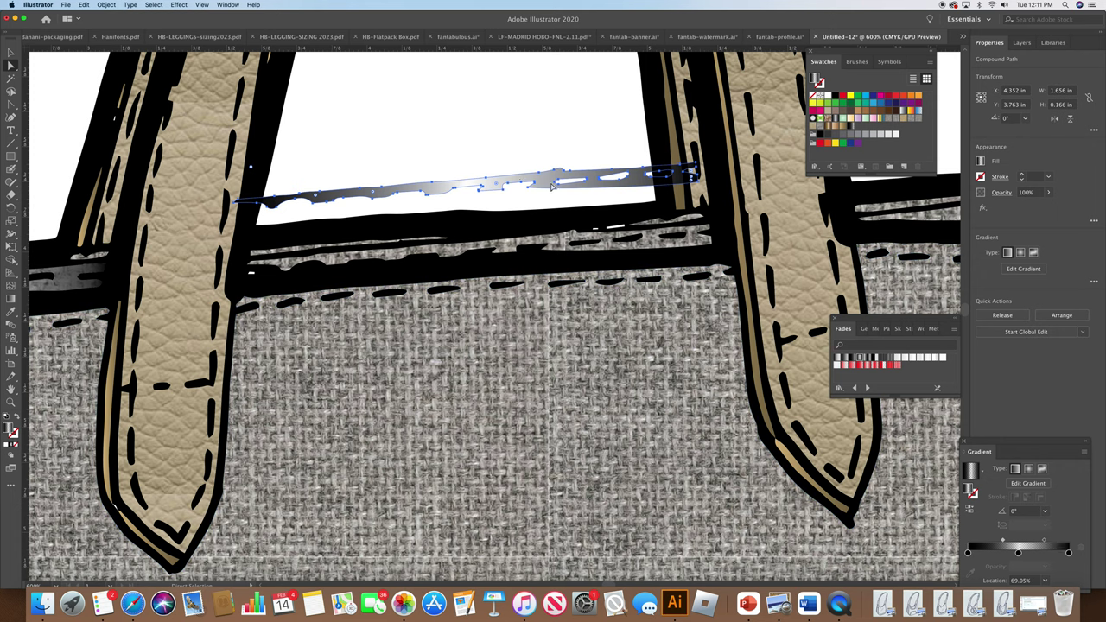
drag(547, 181, 563, 246)
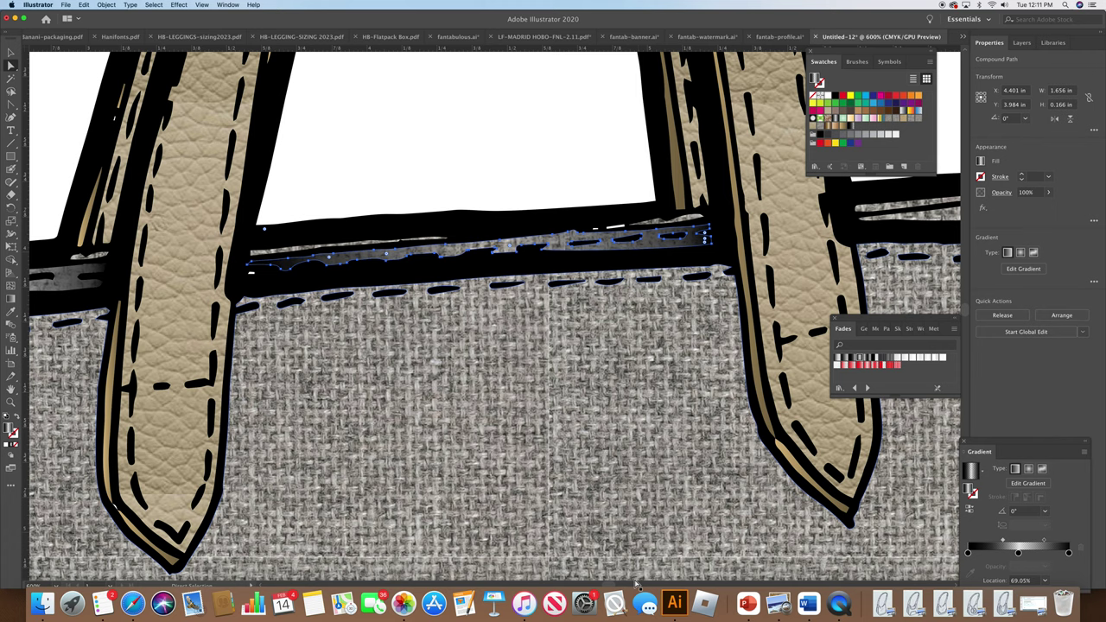
Step: Fill the small white gaps on the rim beside the right handle with the 70% black grey swatch and clear the selection
scroll(457, 384, right, 6)
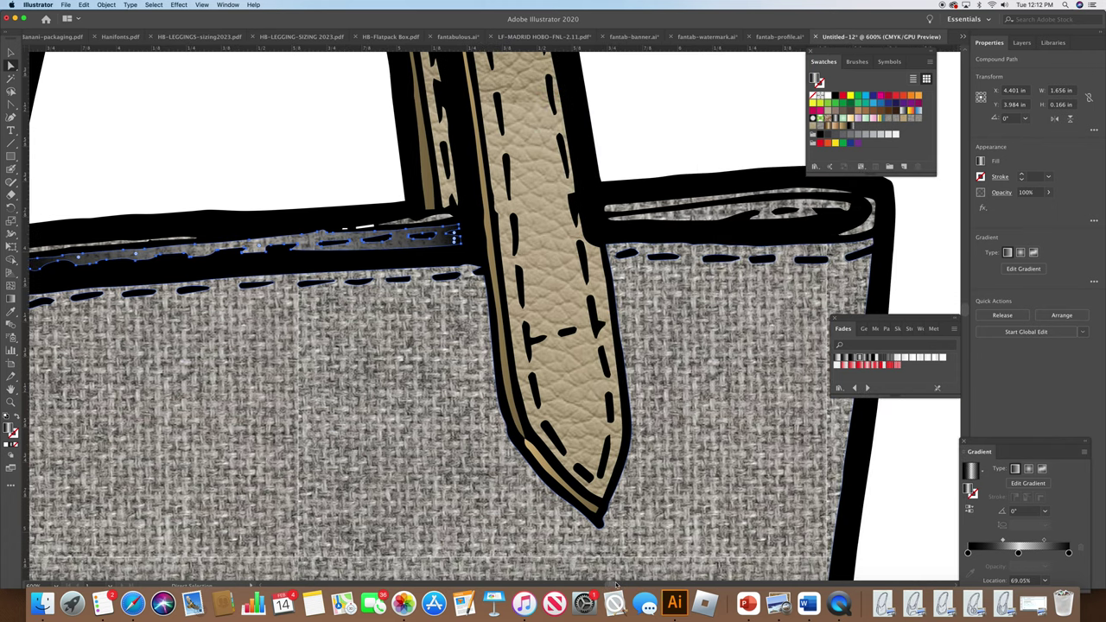
click(355, 229)
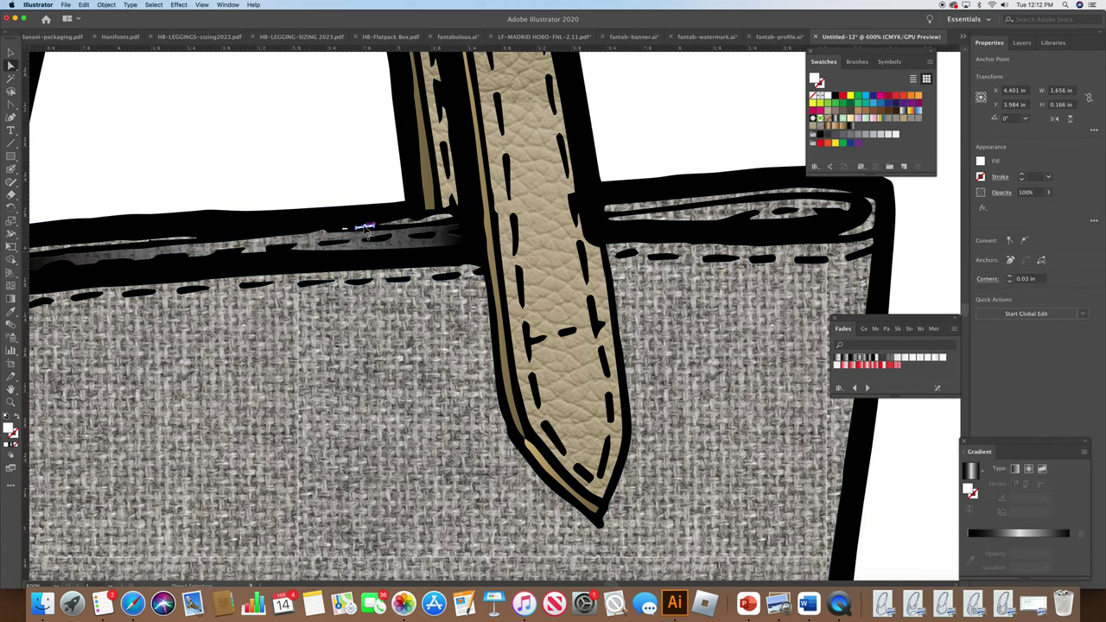
drag(355, 229, 346, 232)
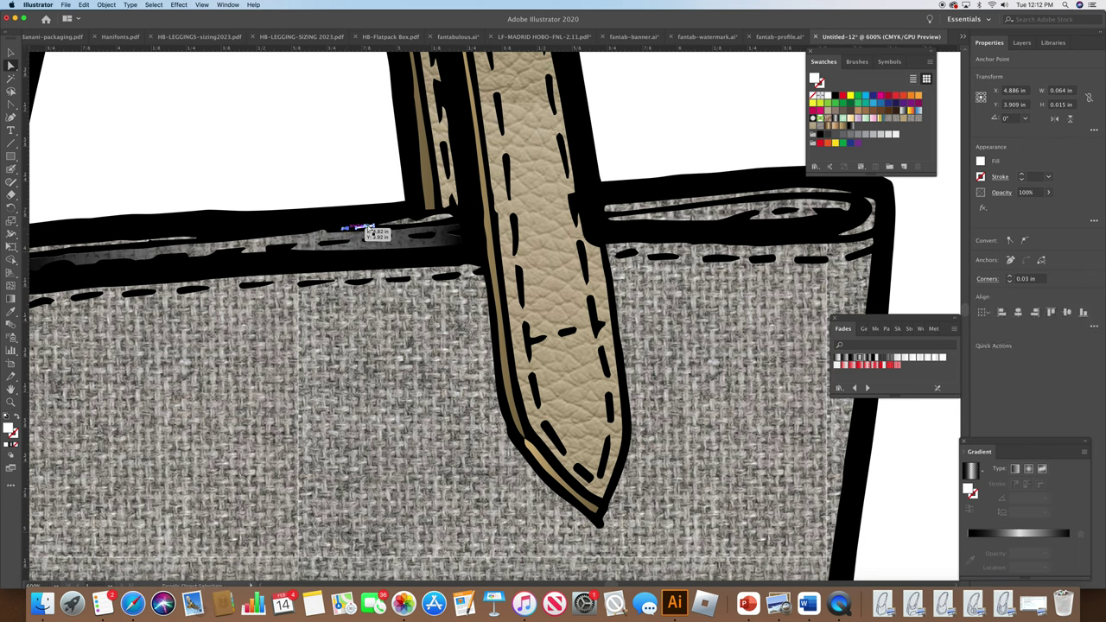
click(844, 136)
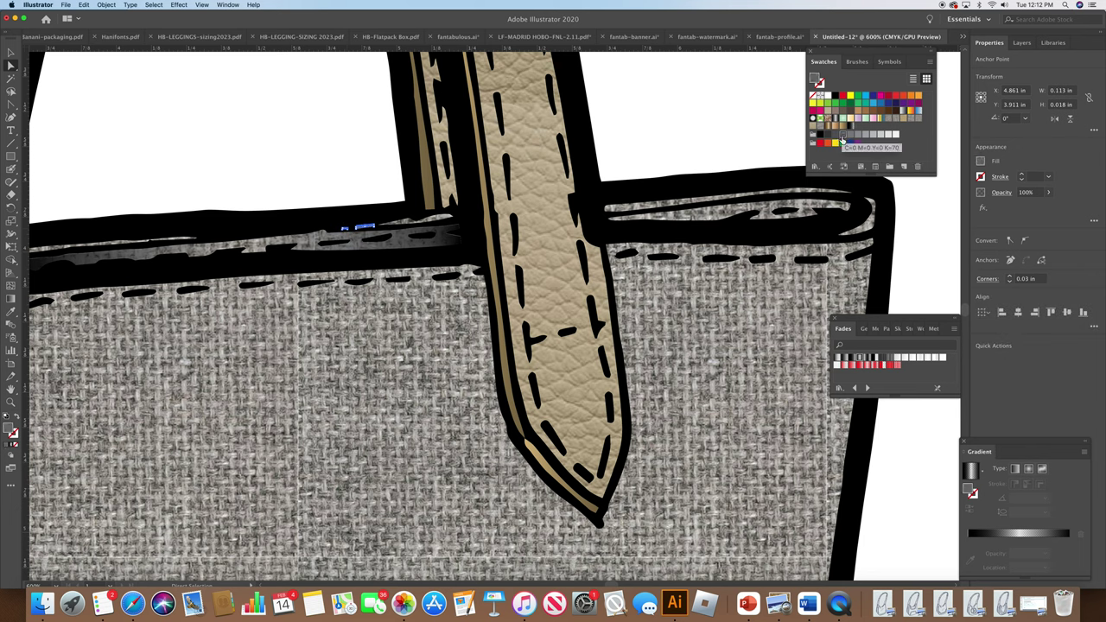
click(920, 257)
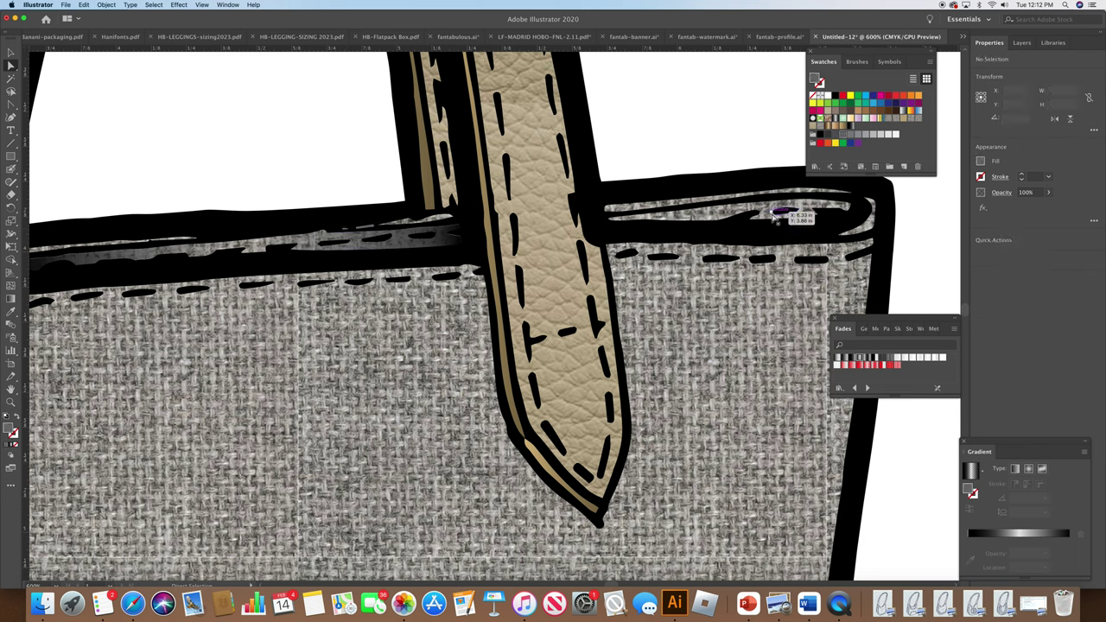
Step: Duplicate the fabric strip and corner piece inside the opening beyond the right handle, moving the copy down over that handle's lower end
click(762, 210)
key(shift+e)
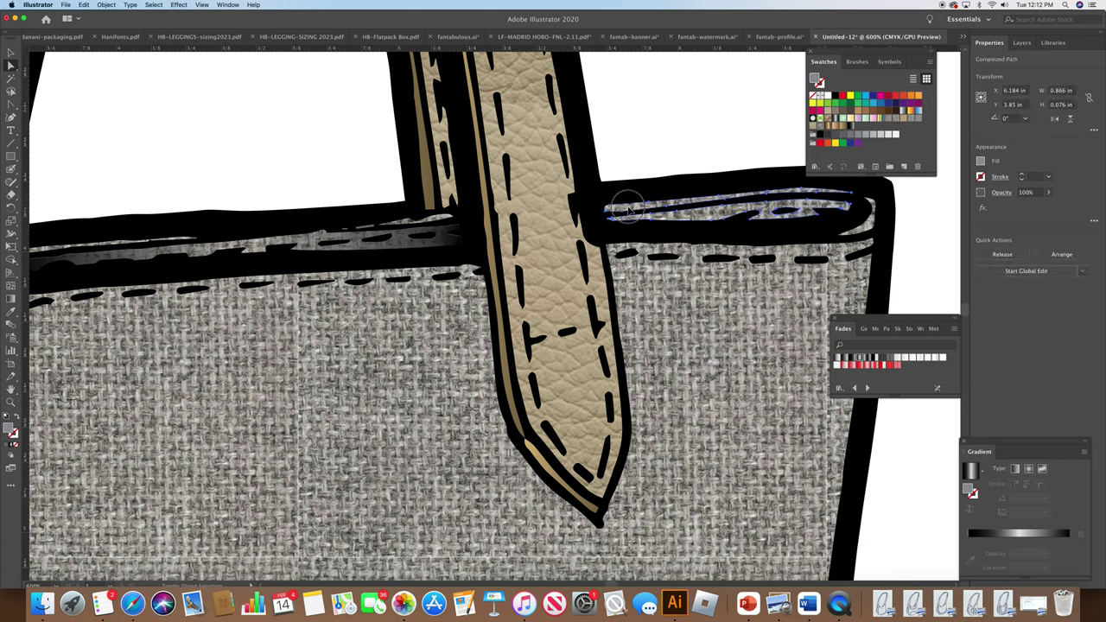
shift+click(860, 234)
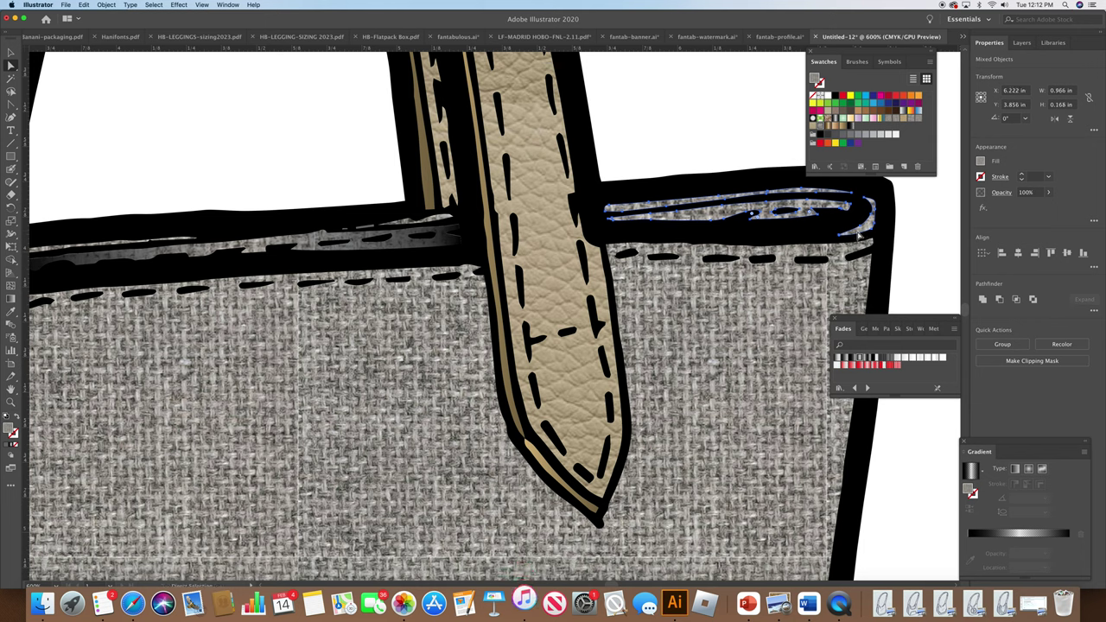
drag(859, 234, 615, 331)
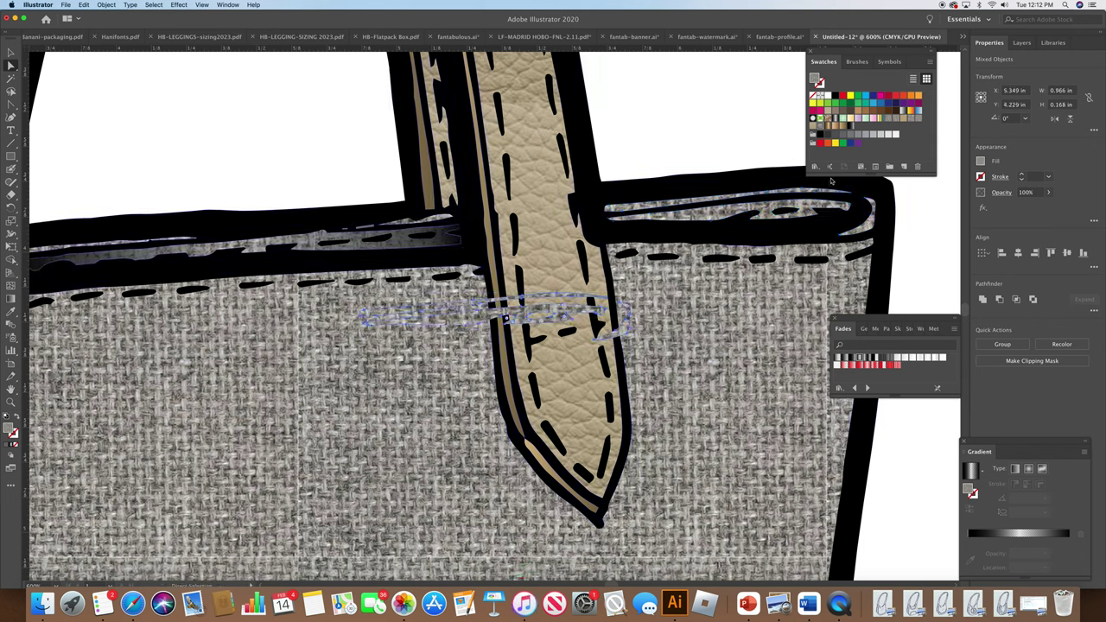
Step: Fill the copied strip and corner piece with the Fades gradient that is black at both ends, and set its second midpoint to 13%
click(858, 358)
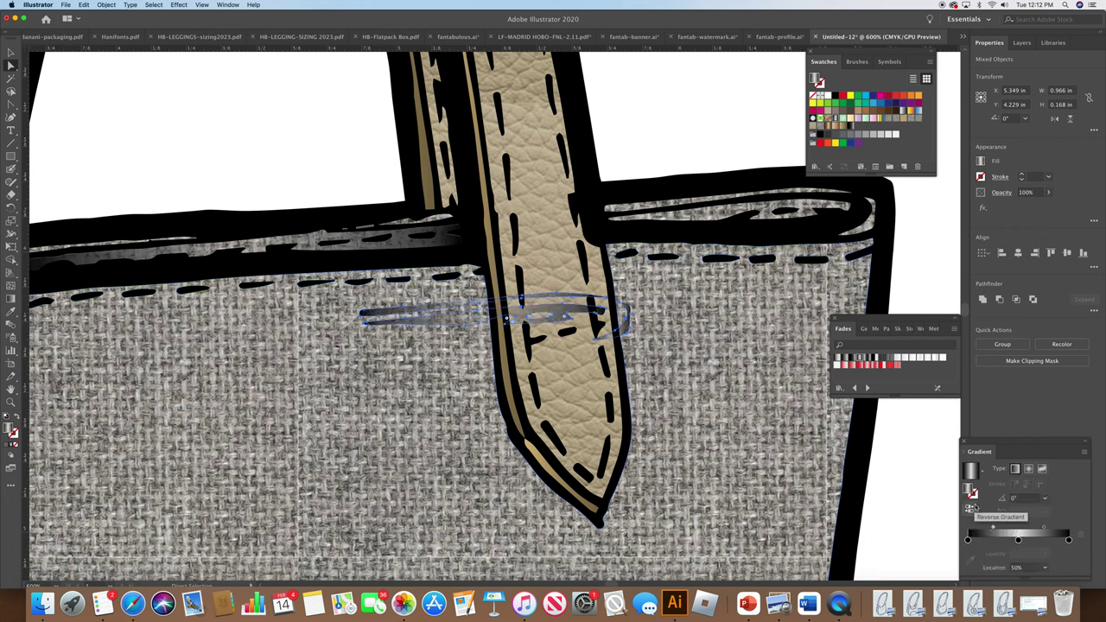
click(1018, 539)
drag(1044, 530, 1033, 528)
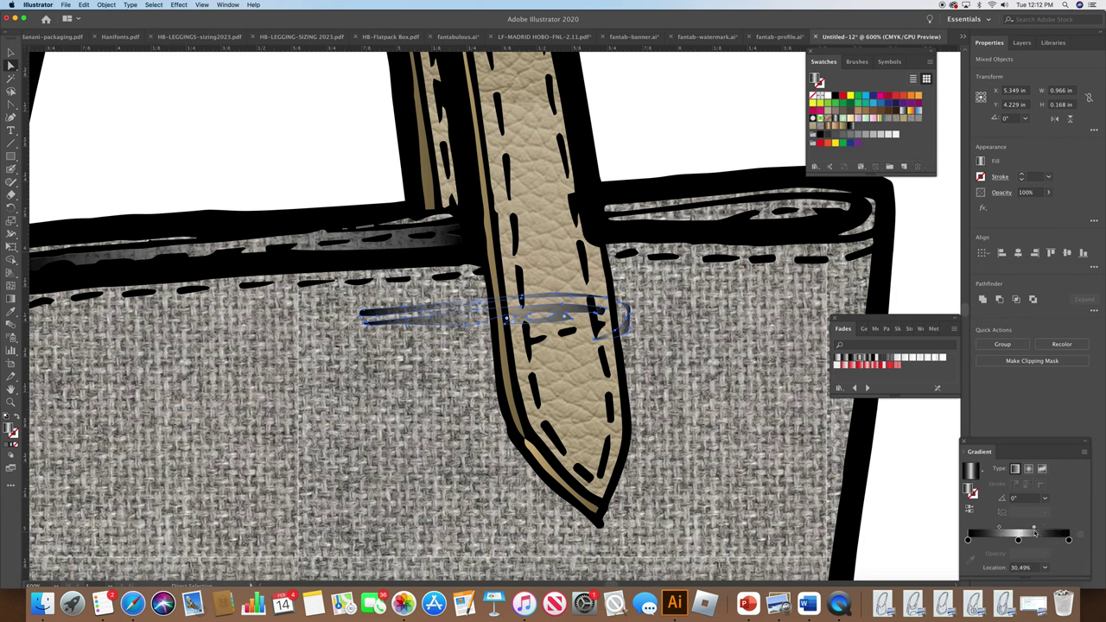
click(523, 308)
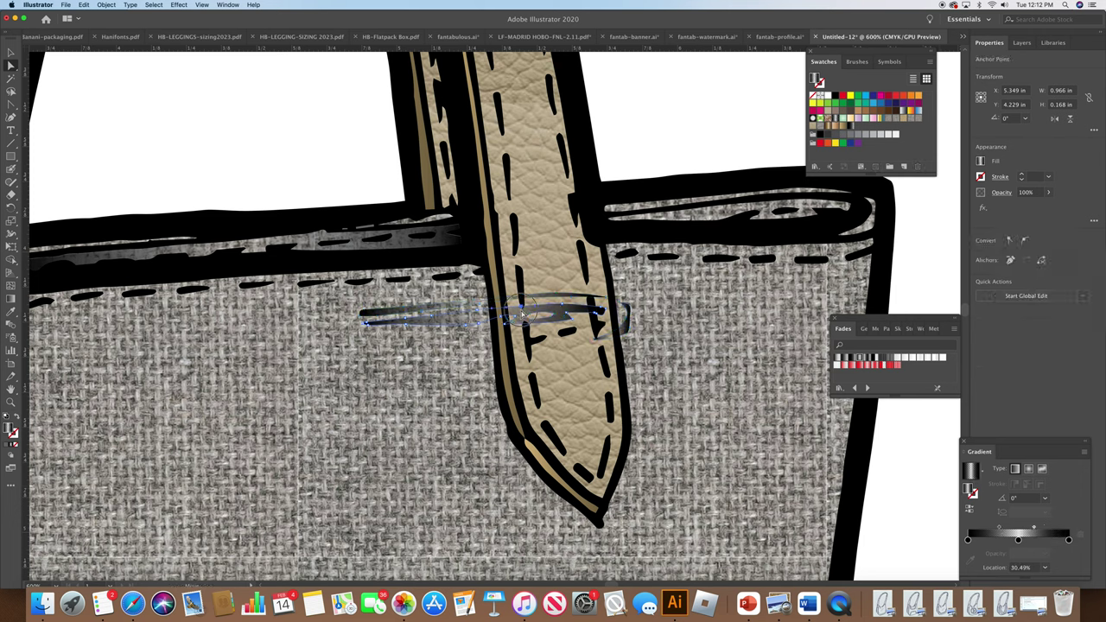
key(v)
click(513, 317)
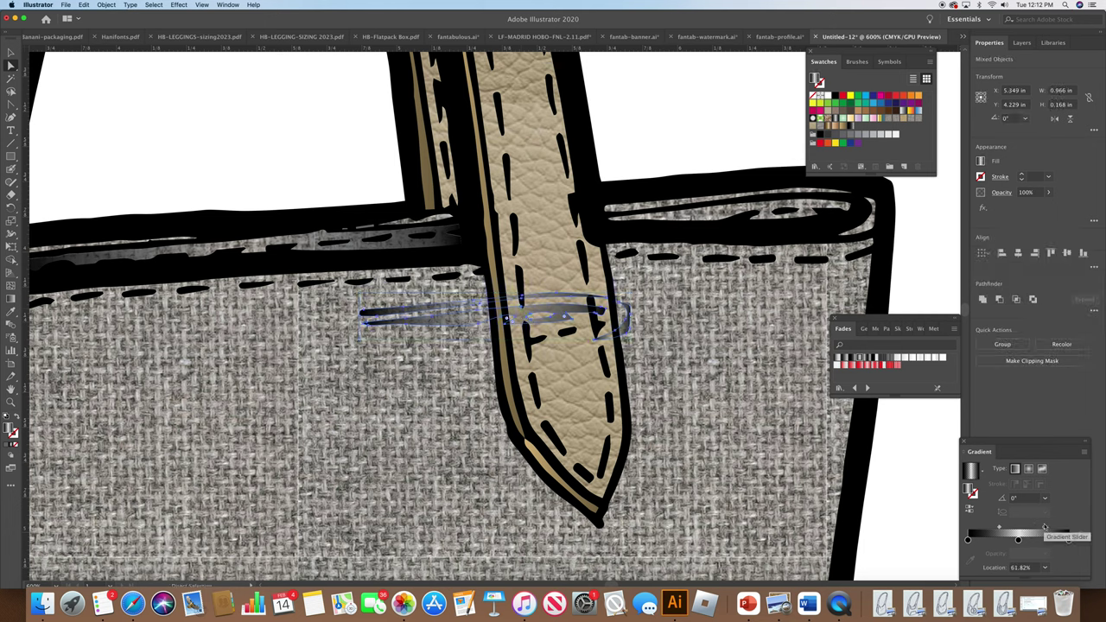
drag(1044, 529, 1001, 529)
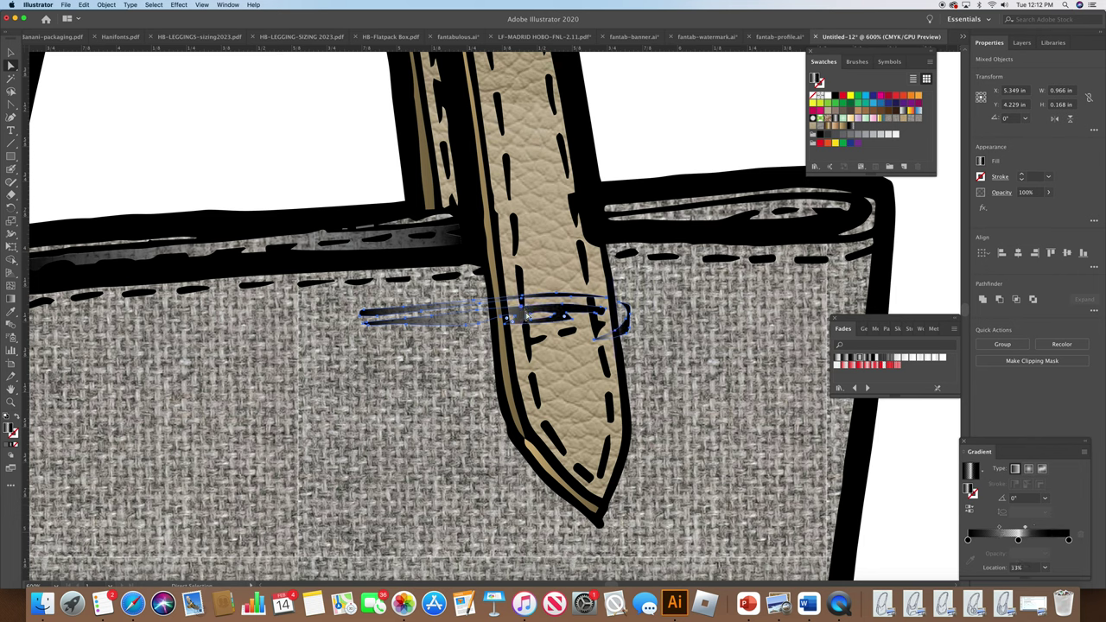
Step: Lay the gradient copy over the original strip beyond the right handle, clear the selection and view the whole bag at 100%
mouse_move(527, 316)
mouse_down()
mouse_move(760, 168)
mouse_move(808, 180)
mouse_move(773, 192)
mouse_move(766, 207)
mouse_up()
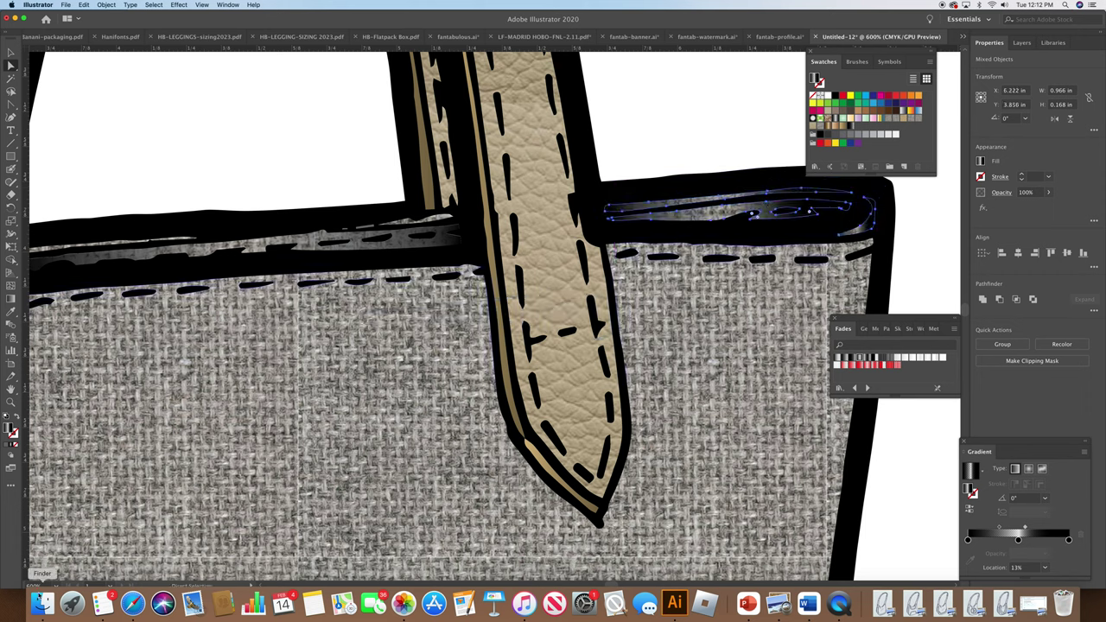
click(52, 587)
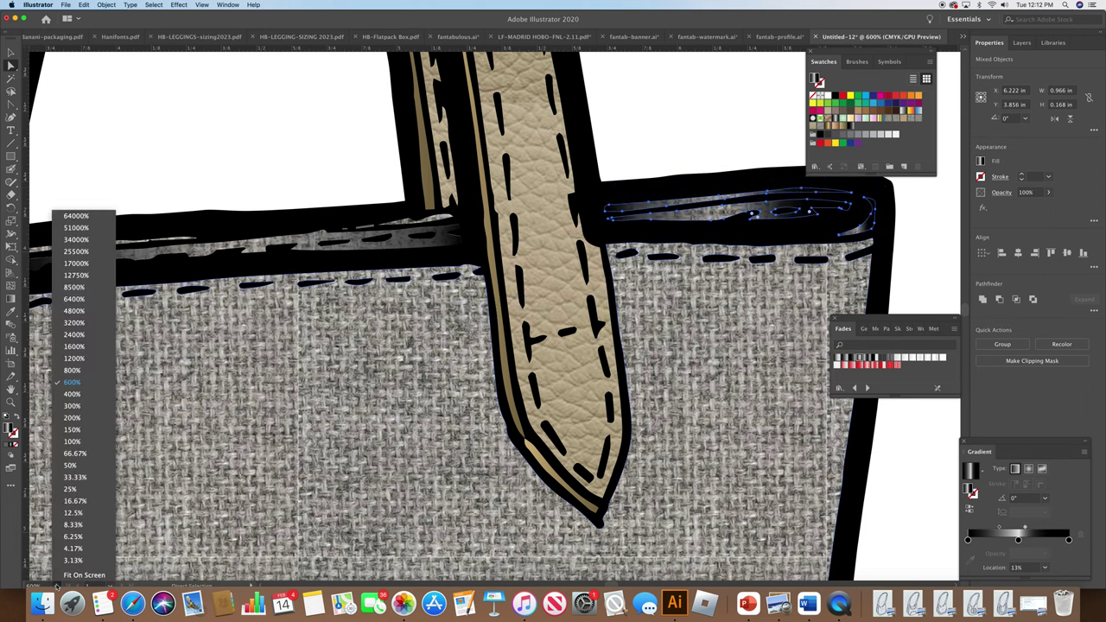
click(72, 441)
click(222, 404)
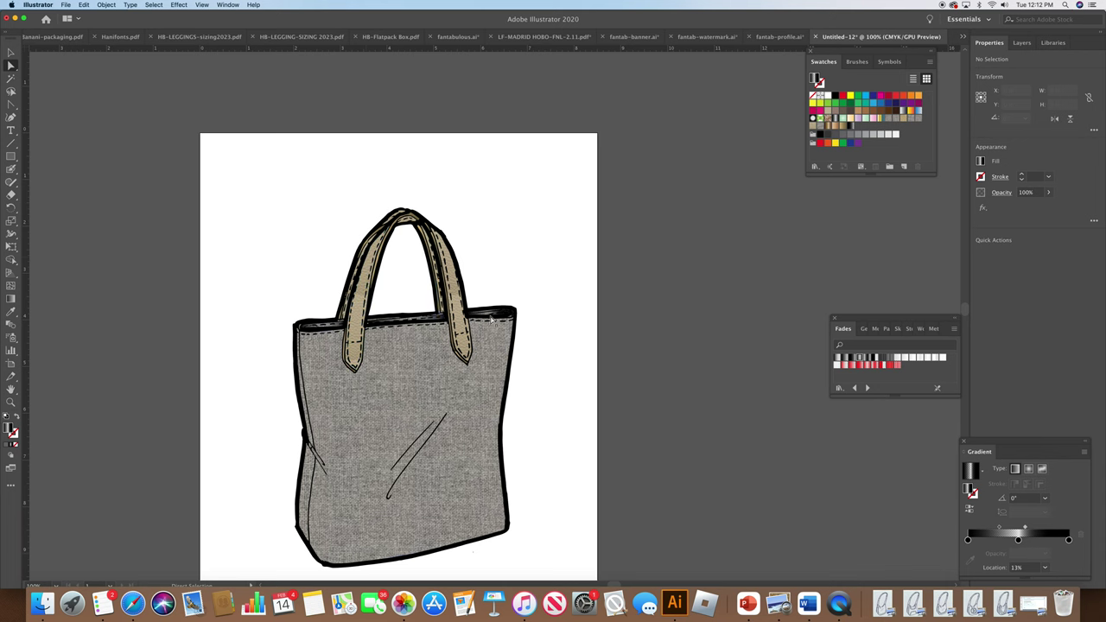
click(57, 587)
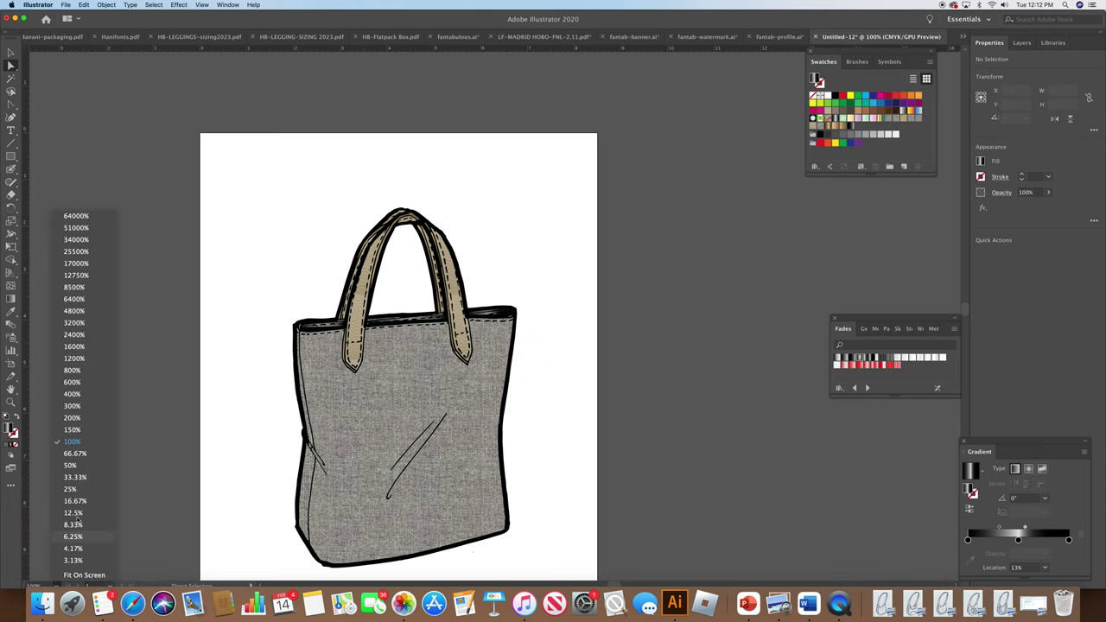
click(72, 406)
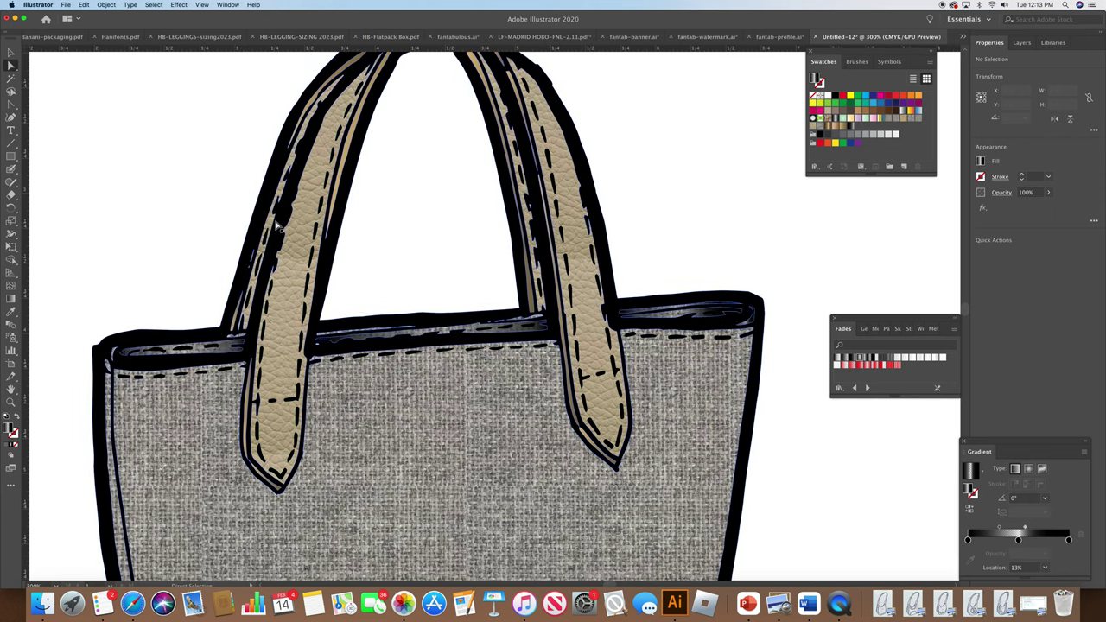
click(273, 226)
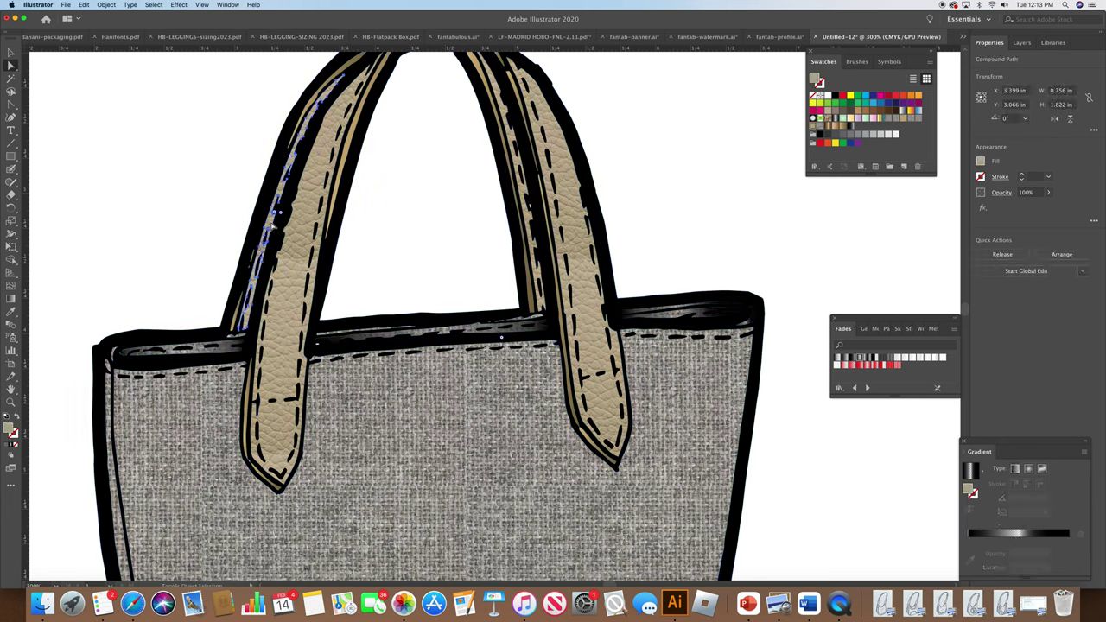
shift+click(518, 166)
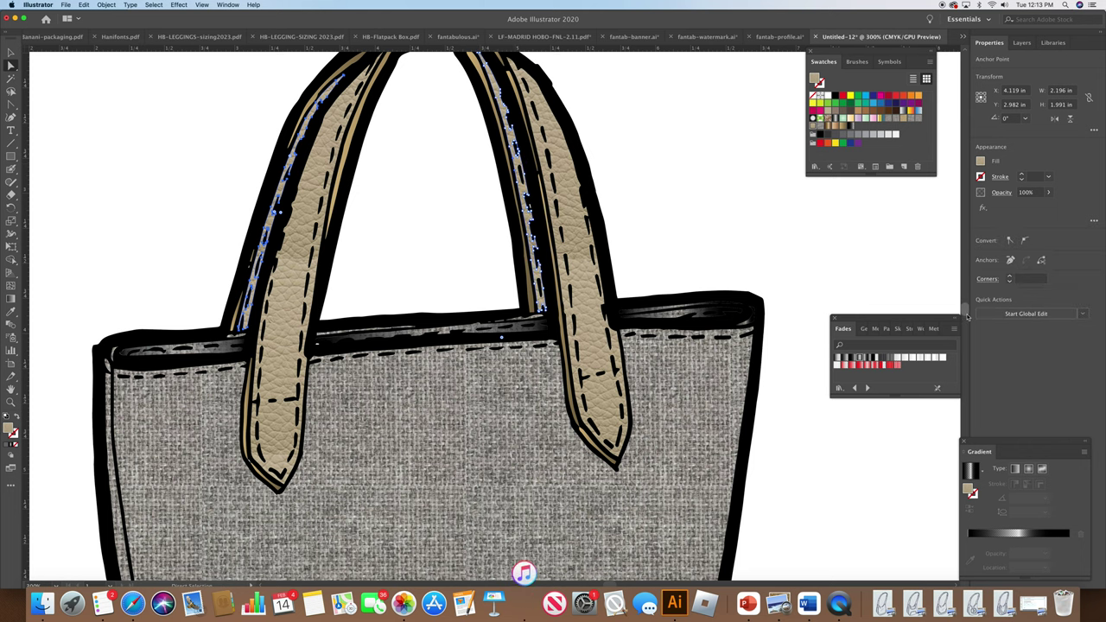
scroll(777, 225, up, 3)
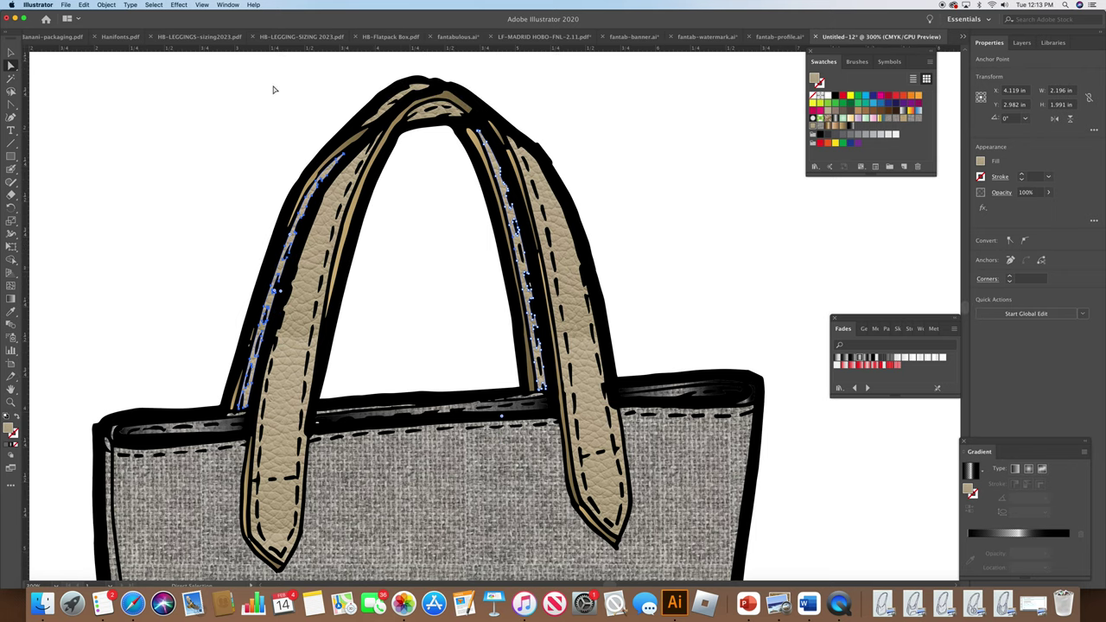
shift+click(430, 124)
shift+click(433, 119)
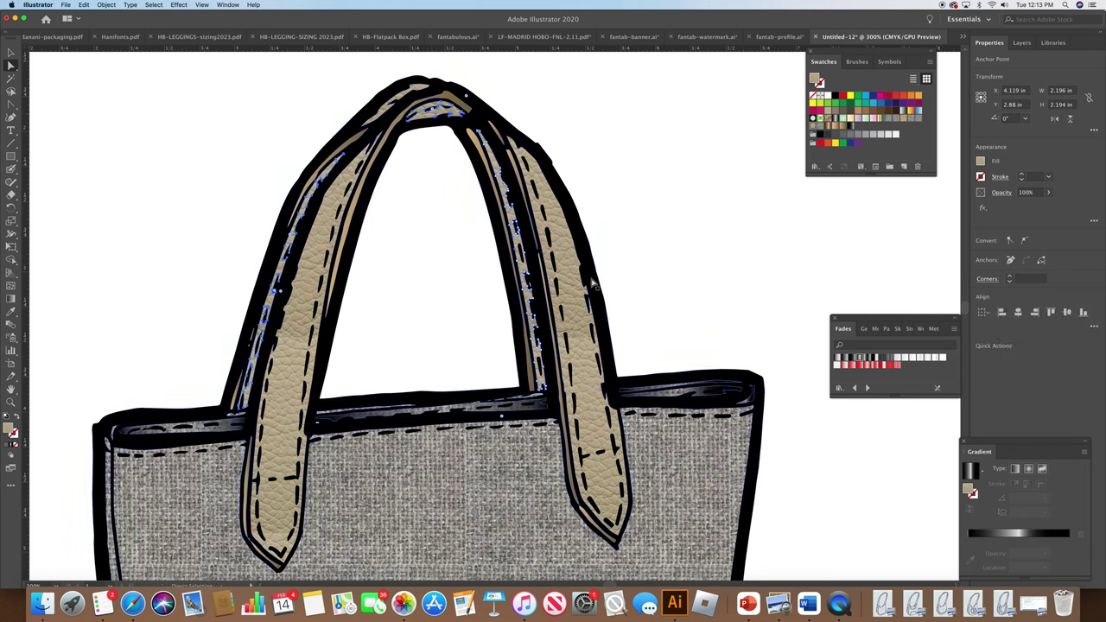
key(super+v)
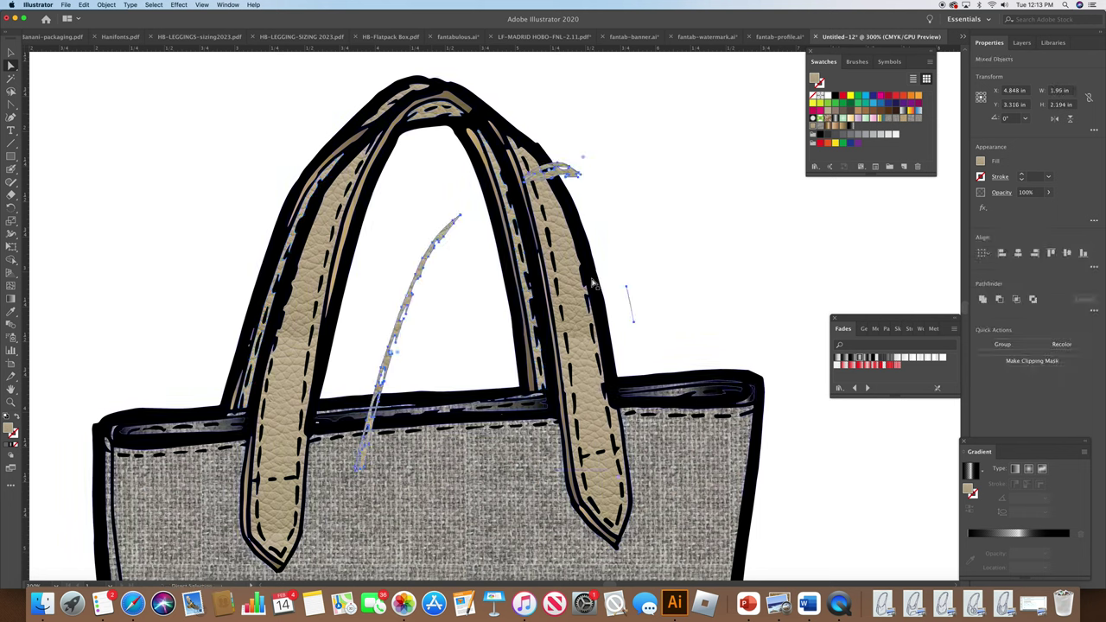
key(Delete)
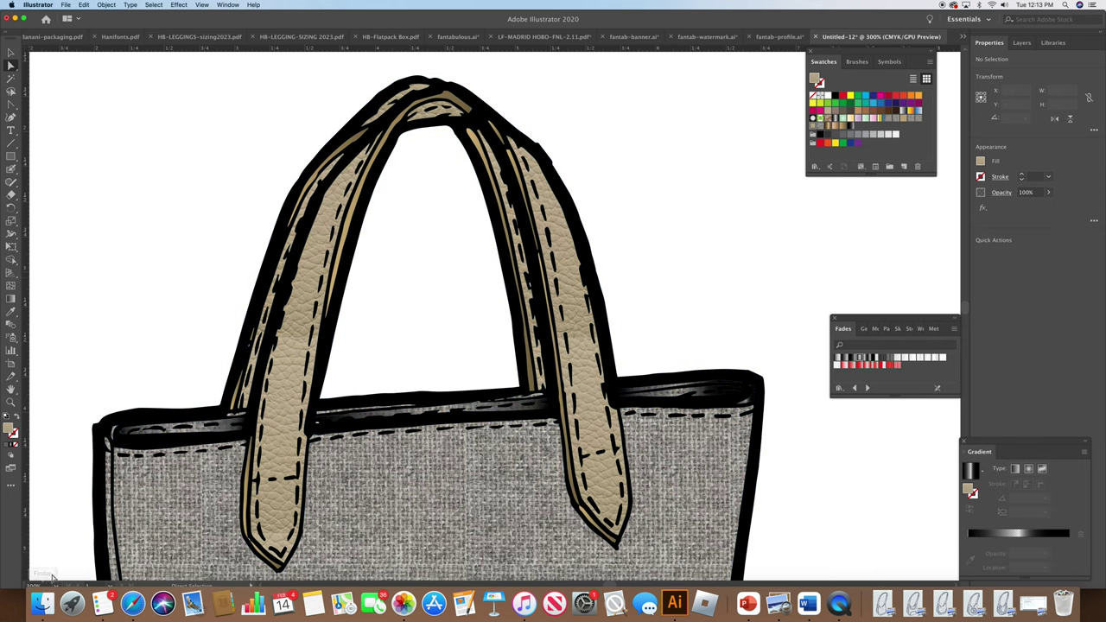
Step: Duplicate the four leather pieces of the back handle, including both at its top, and move the copies aside
click(66, 585)
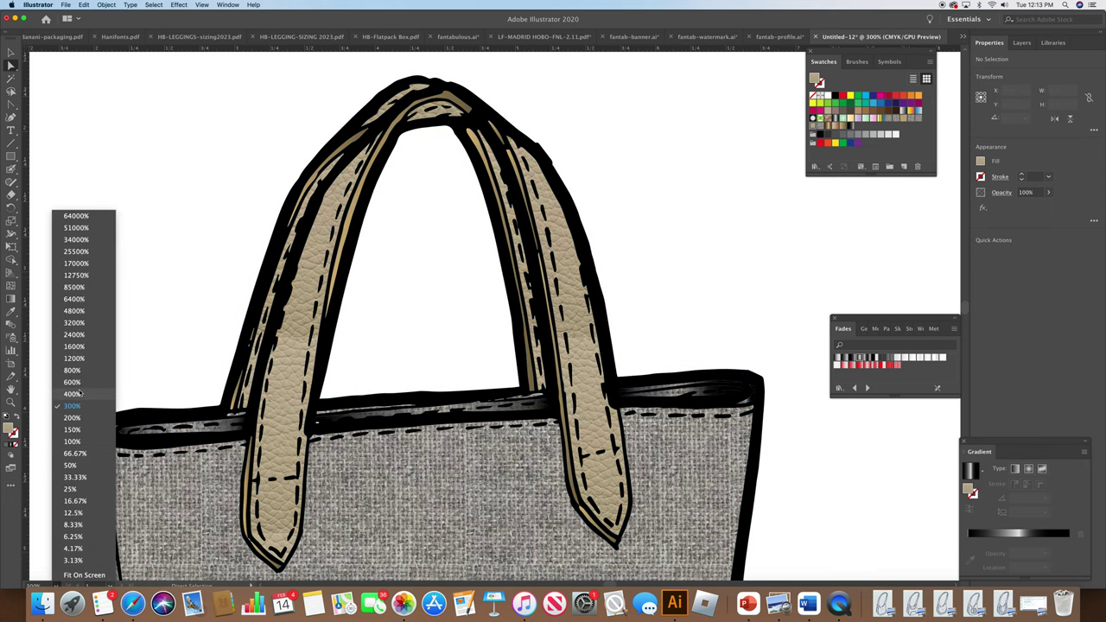
click(76, 393)
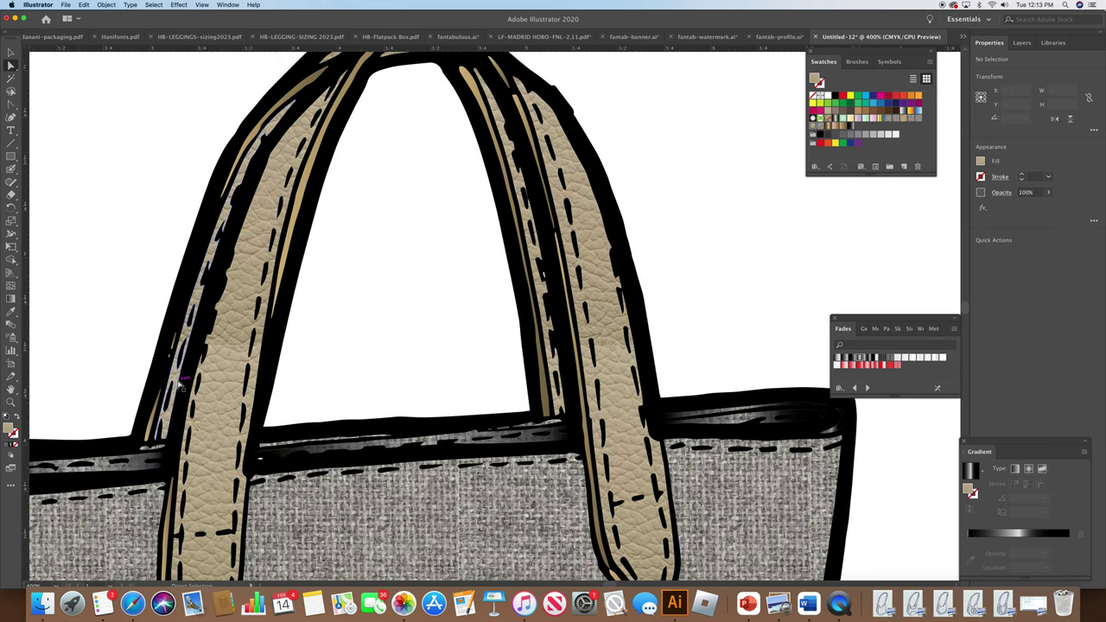
click(178, 381)
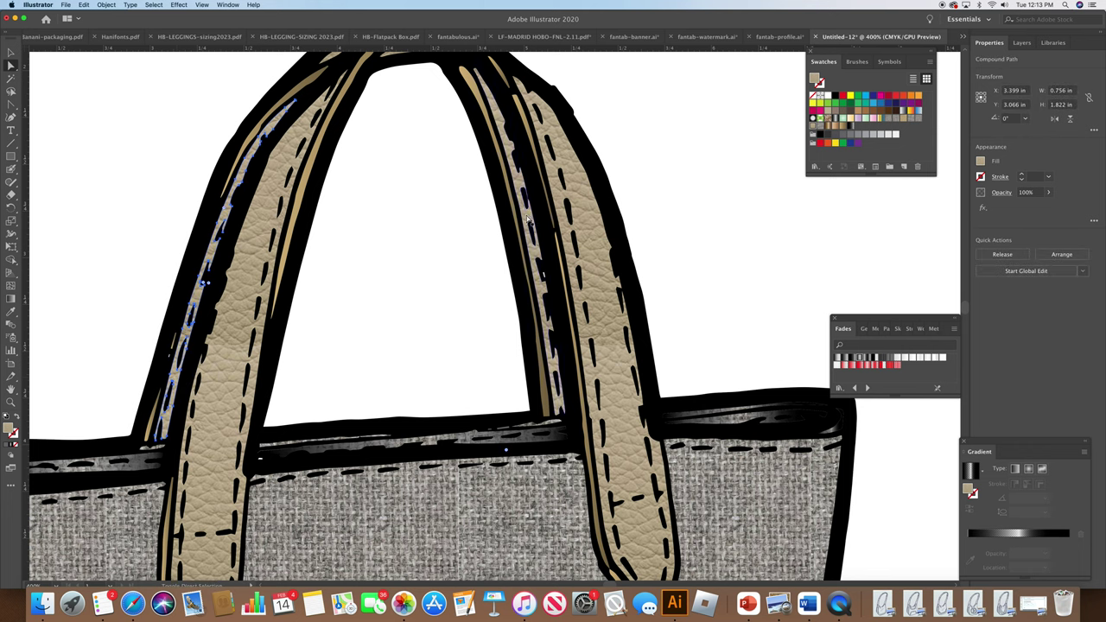
shift+click(528, 220)
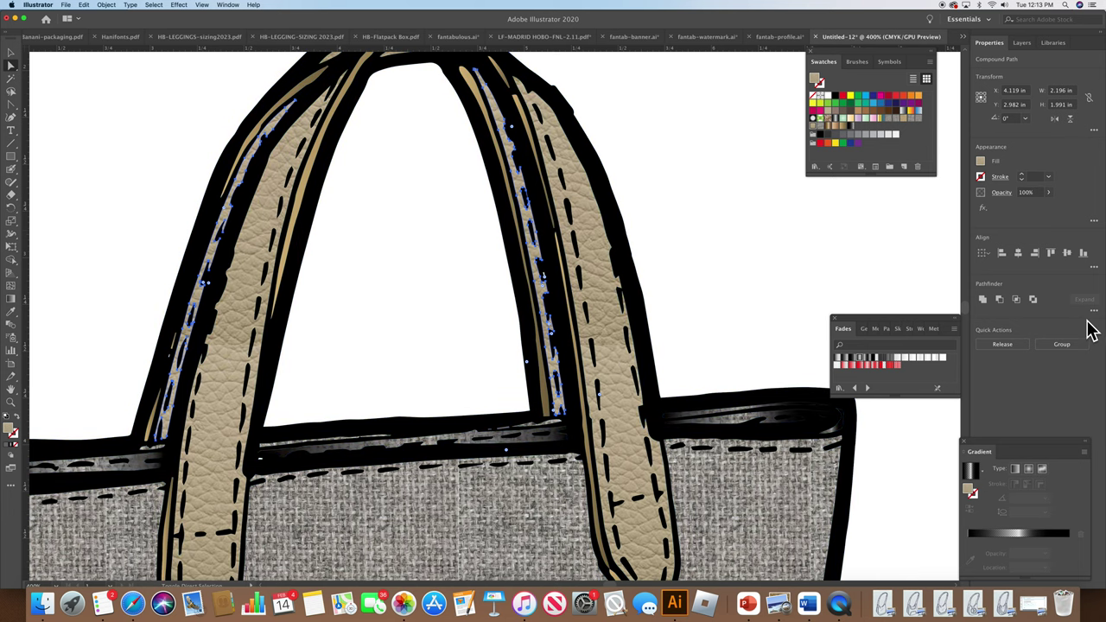
scroll(964, 304, up, 3)
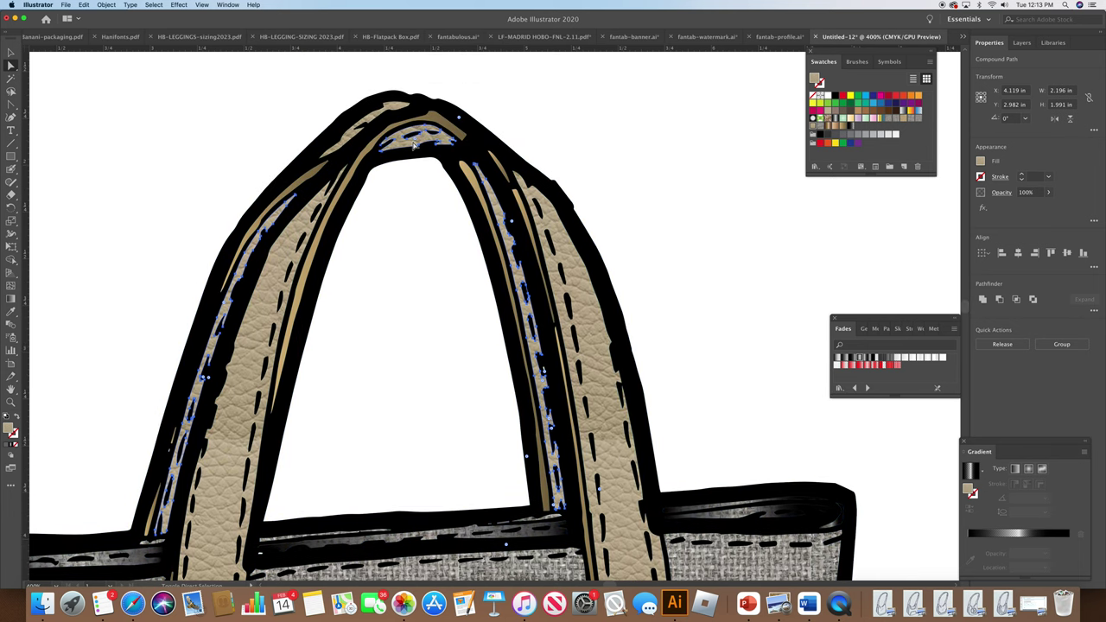
shift+click(413, 145)
shift+click(393, 106)
key(v)
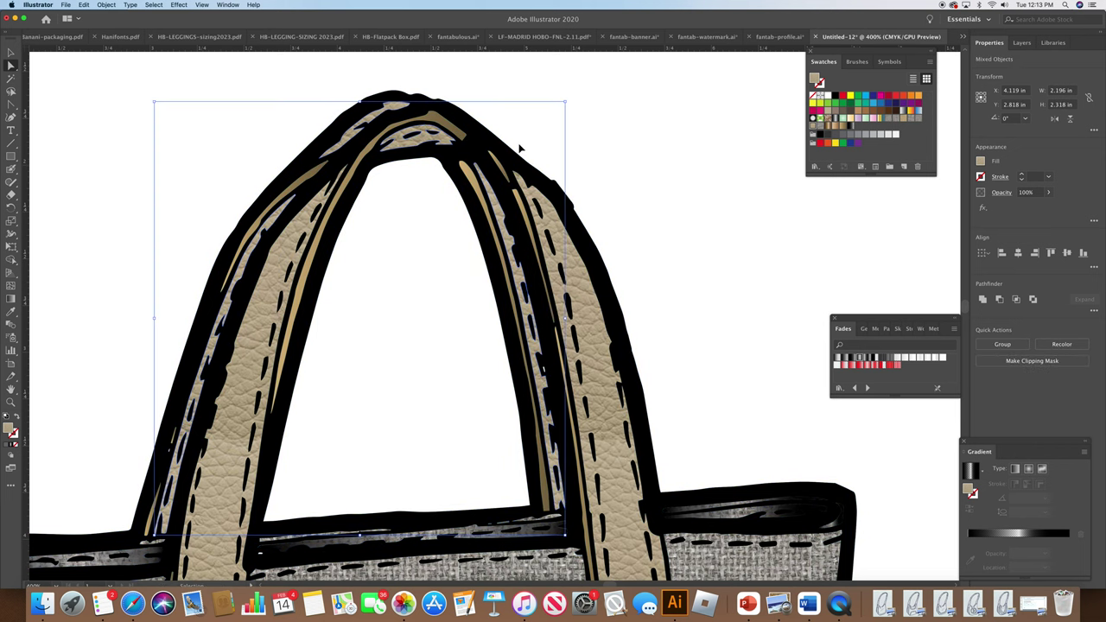
drag(519, 148, 521, 149)
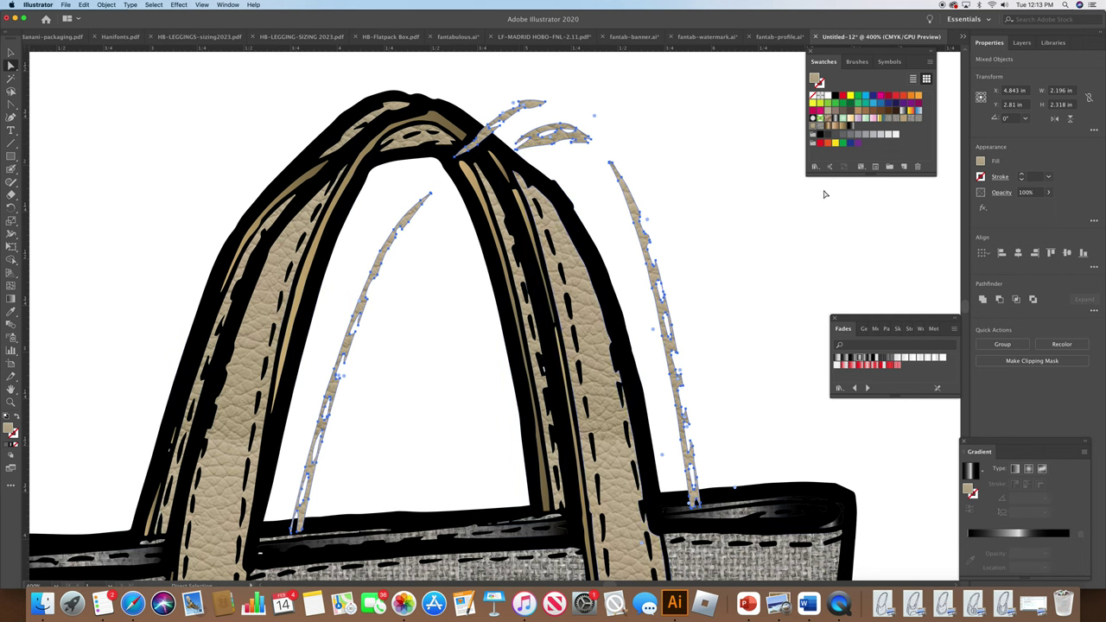
Step: Try two black fade gradients on the copied leather pieces, and settle on the solid dark grey swatch as their fill
click(850, 361)
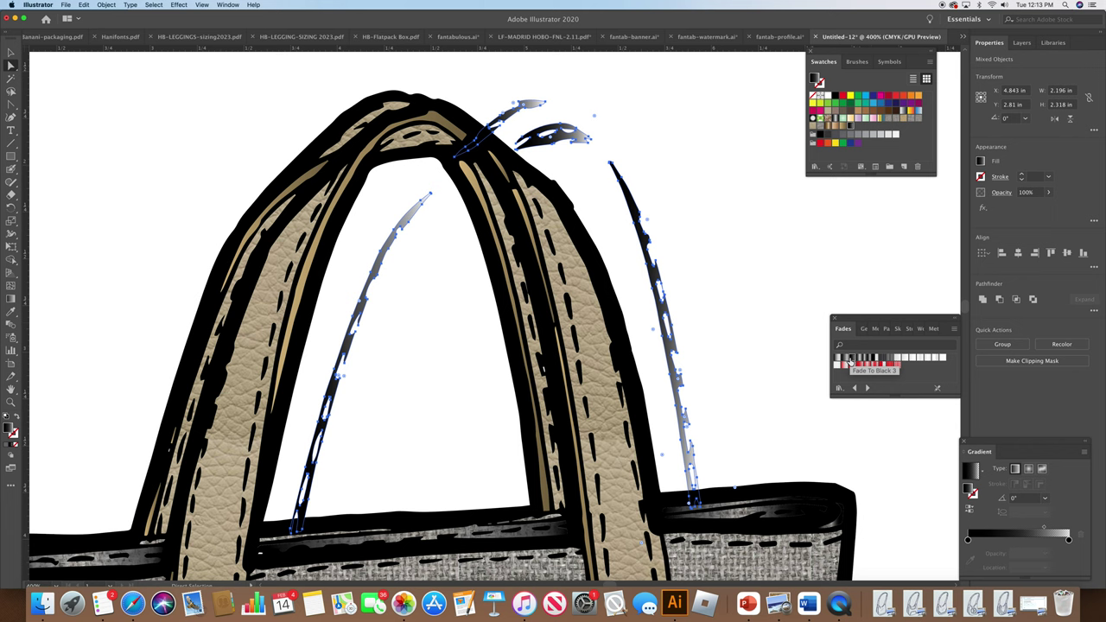
click(860, 359)
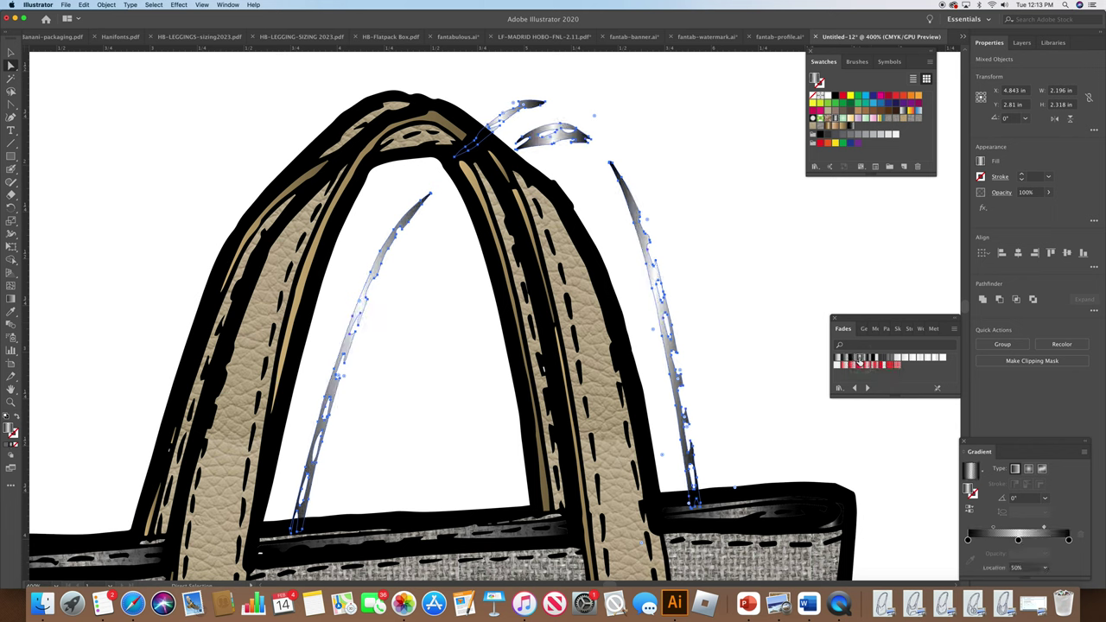
click(827, 139)
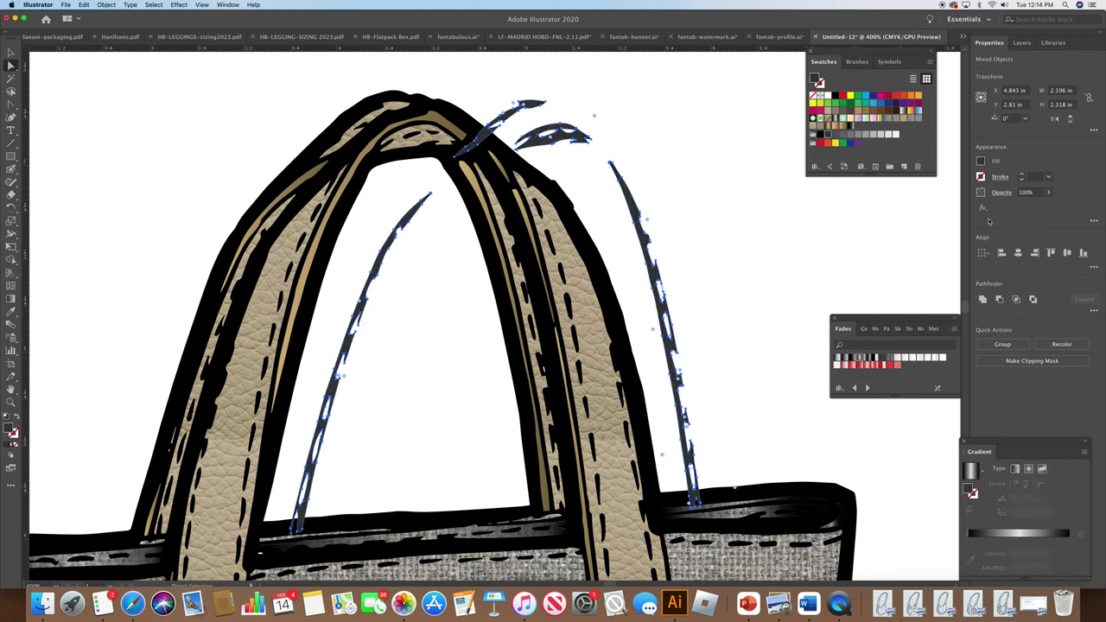
Step: Set the dark grey copies' opacity to 43%, lay them over the back handle's original leather pieces and clear the selection
click(1000, 193)
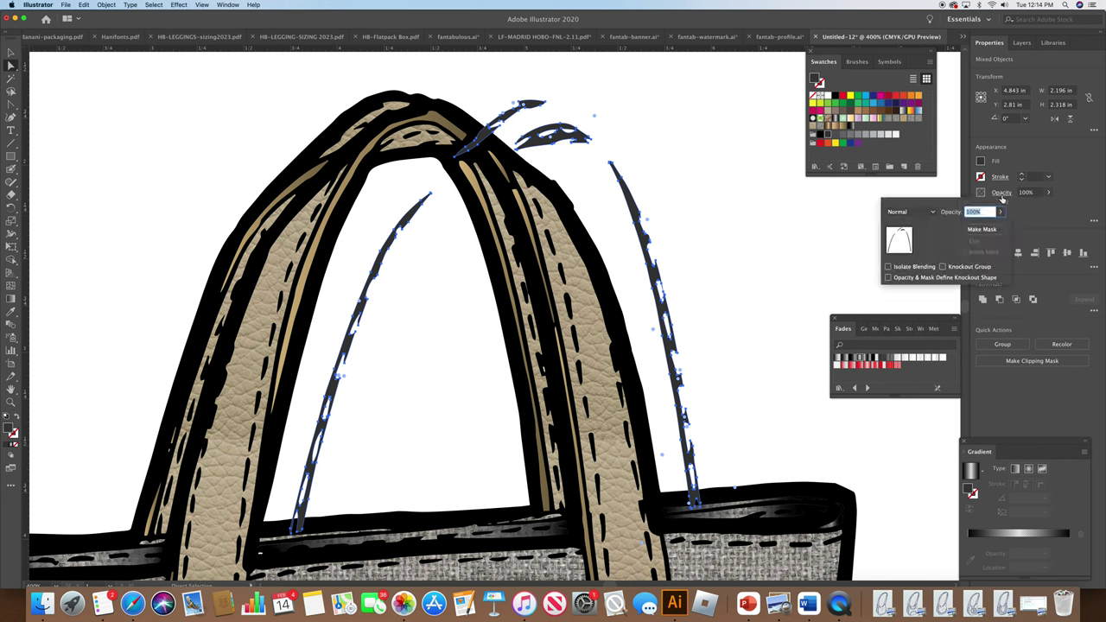
click(1001, 212)
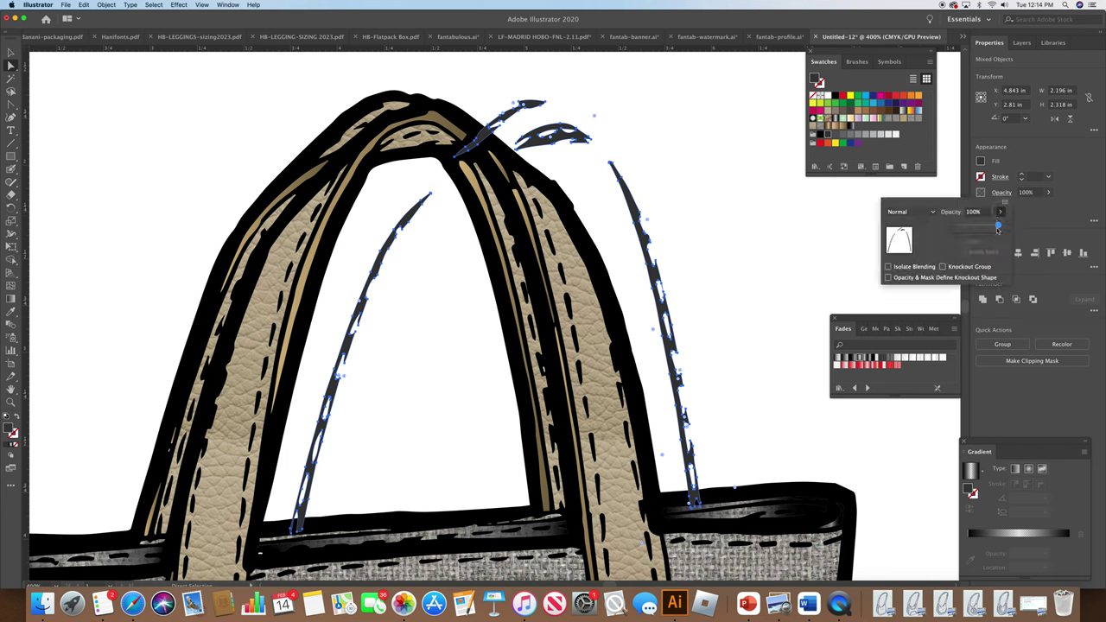
mouse_move(997, 227)
mouse_down()
mouse_move(965, 227)
mouse_move(976, 229)
mouse_up()
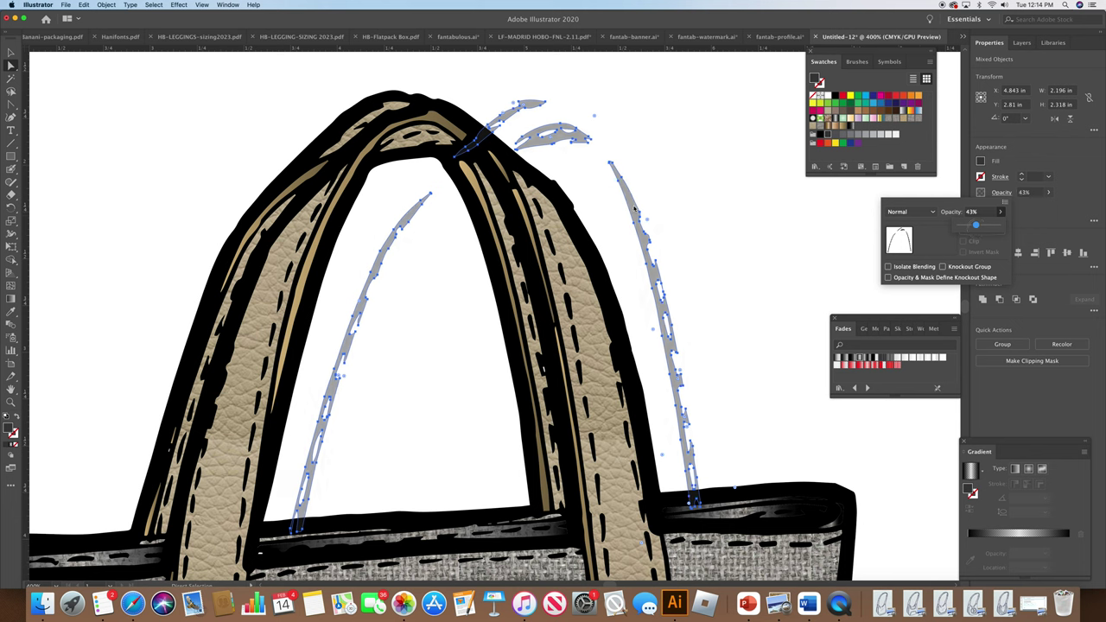
key(Return)
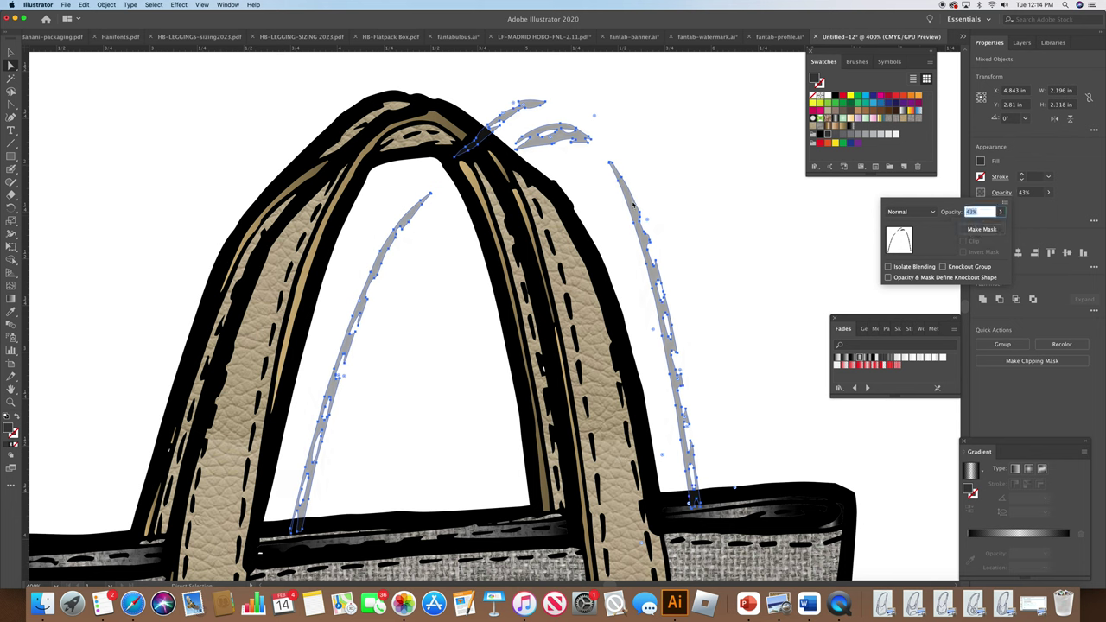
drag(638, 208, 498, 211)
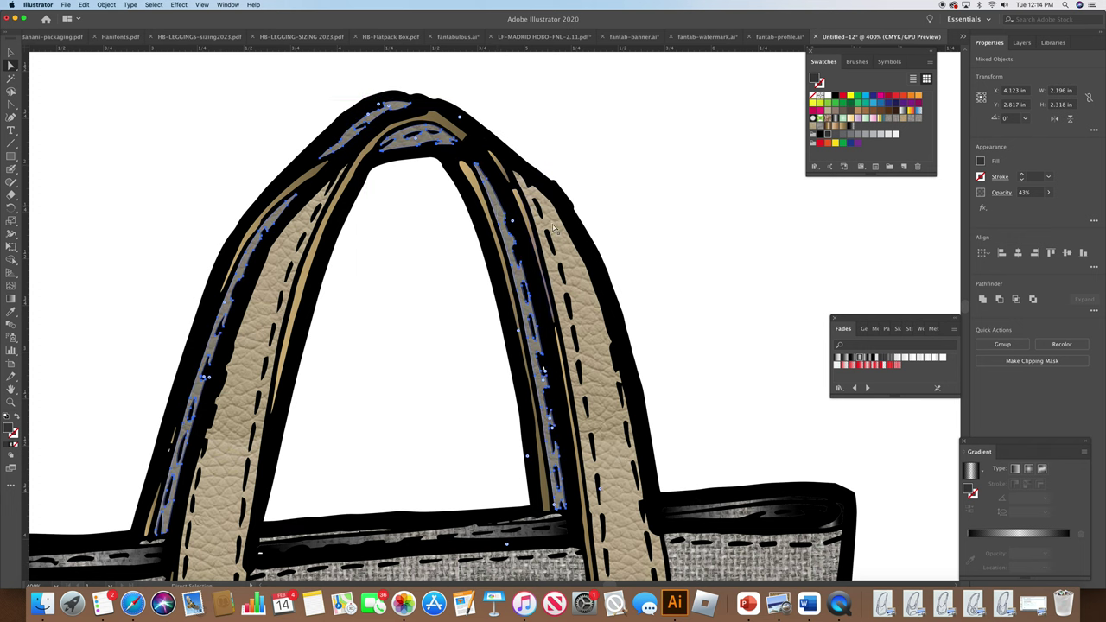
click(668, 242)
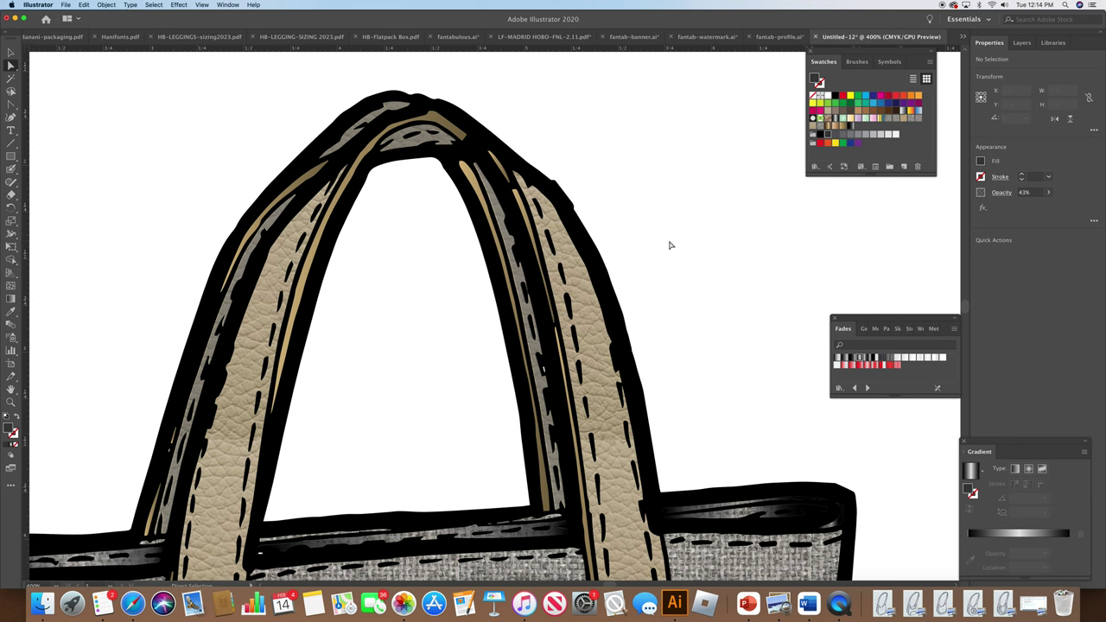
Step: Undo the dark grey copies' placement, set their opacity to 54% and lay them over the back handle's leather pieces again
key(super+a)
click(1049, 194)
drag(1026, 207, 1030, 209)
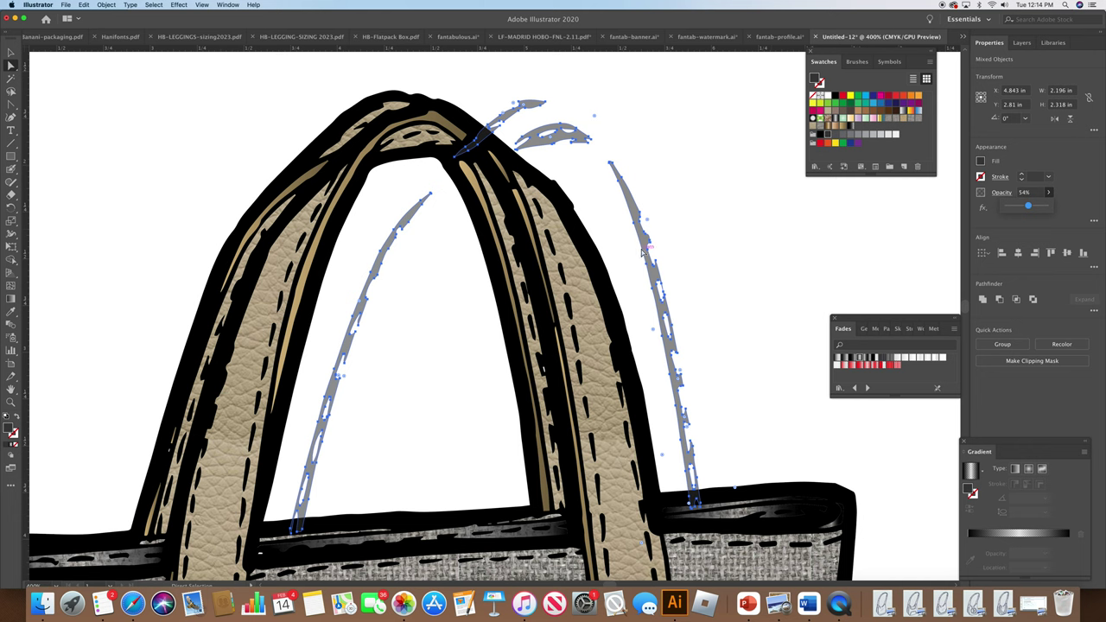
mouse_move(648, 246)
mouse_down()
mouse_move(461, 234)
mouse_move(509, 246)
mouse_up()
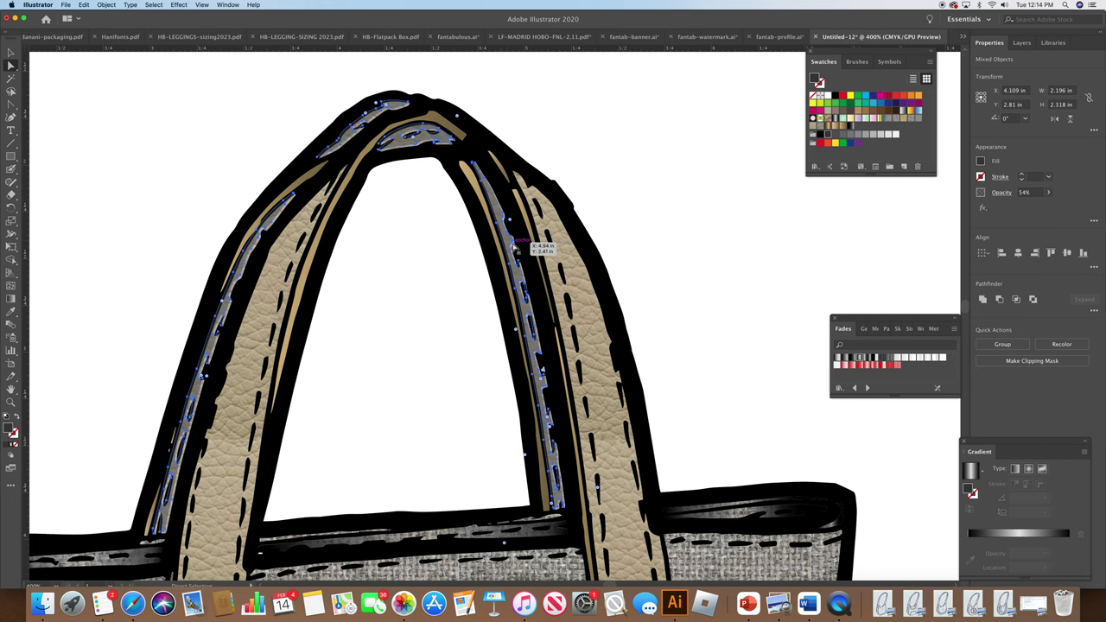
key(Right)
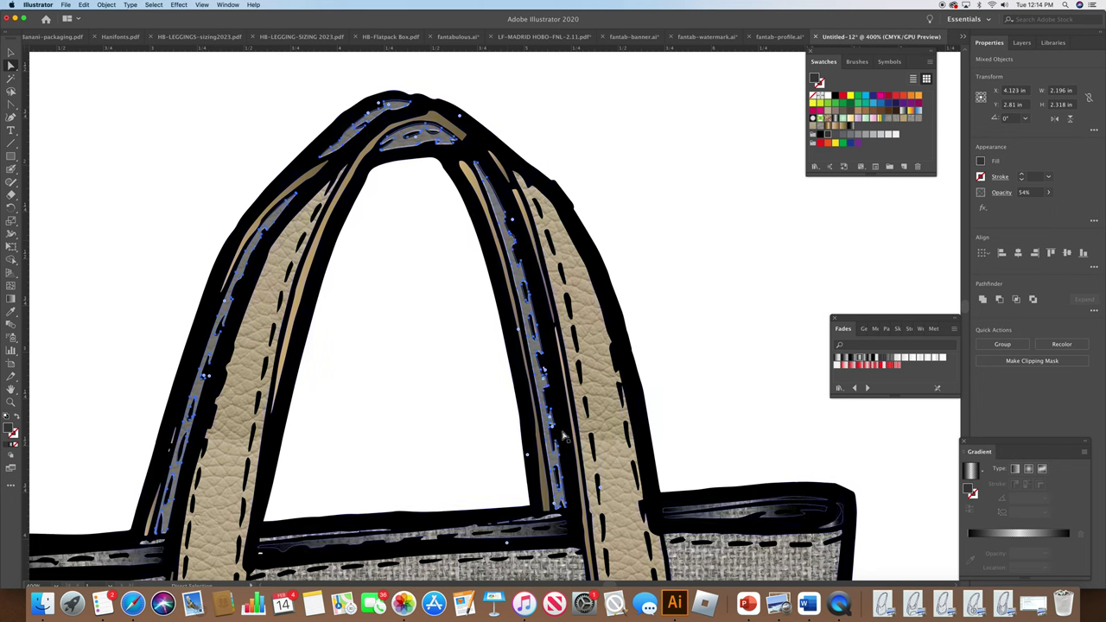
click(691, 421)
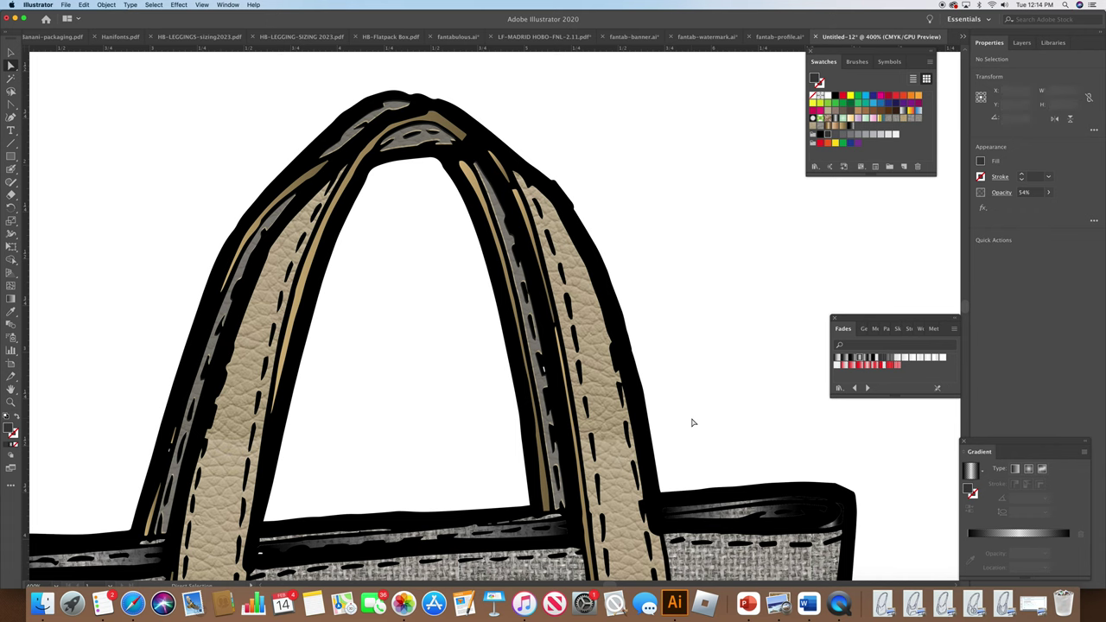
Step: View the whole bag at 100%, shift the front grey fabric panel back into line with its outline and clear the selection
click(55, 585)
click(73, 441)
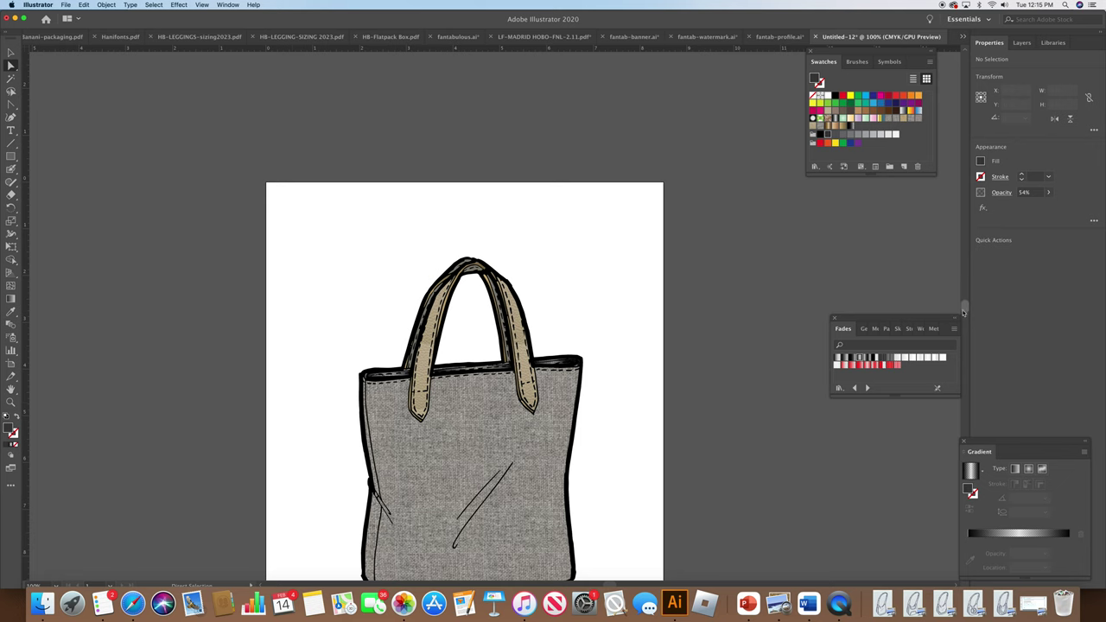
scroll(964, 314, down, 5)
scroll(964, 314, down, 2)
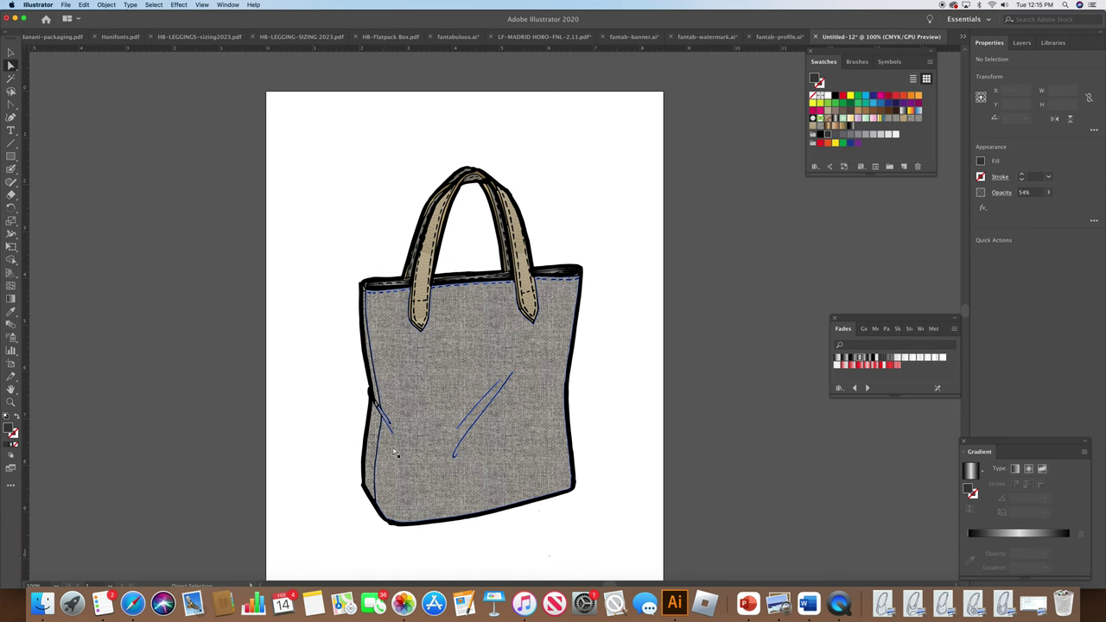
click(399, 463)
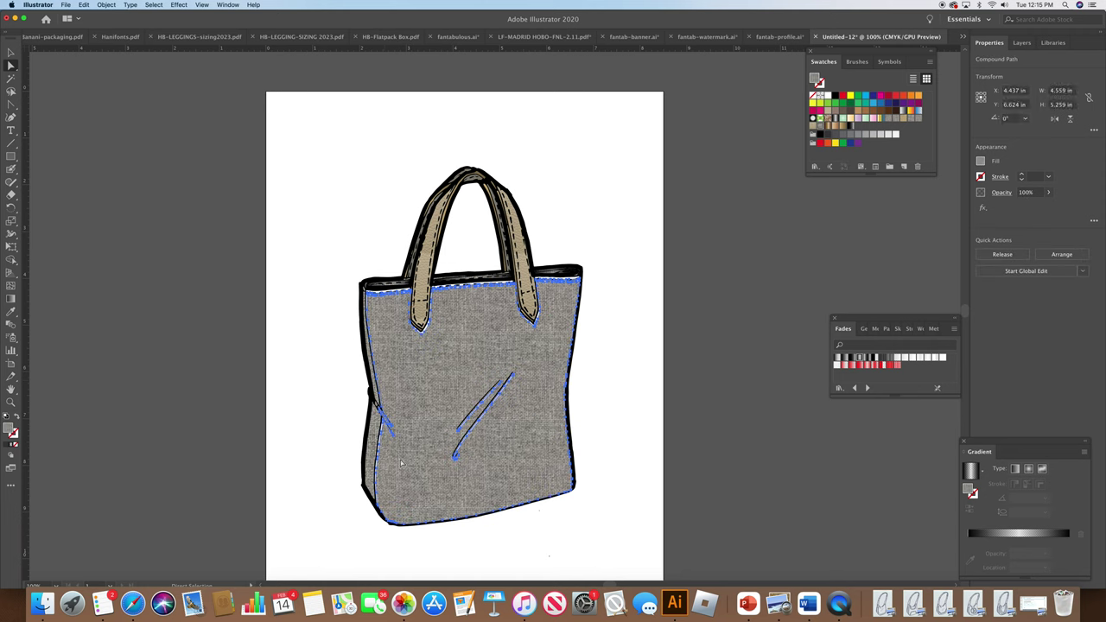
drag(400, 459, 398, 455)
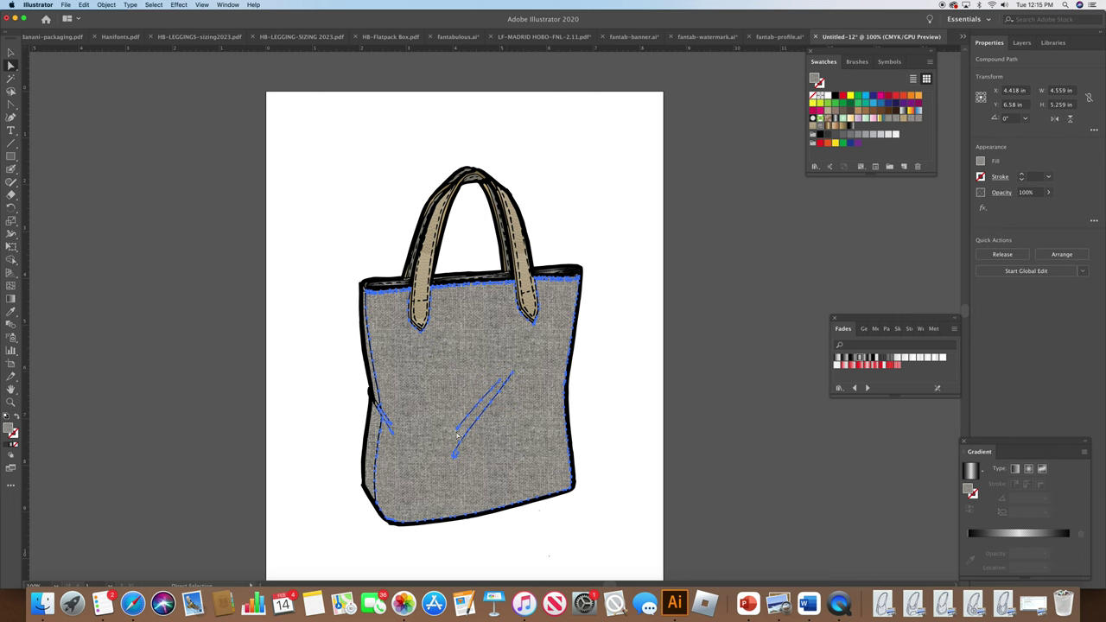
click(651, 436)
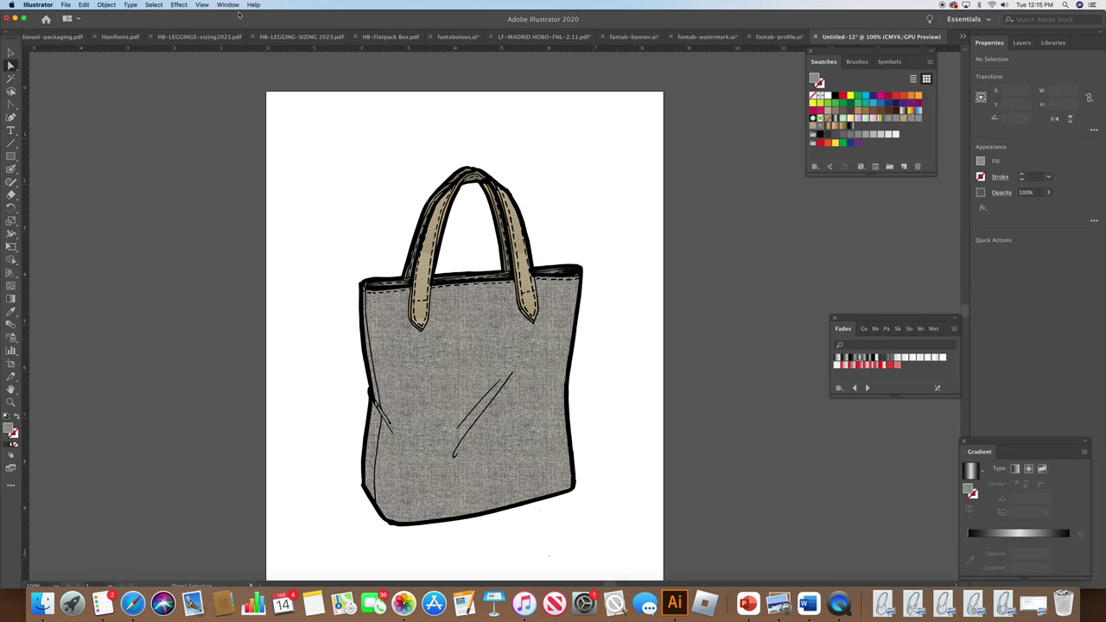
Step: Start a Pen path from the bag's upper left corner down to the side crease and set its fill to None
drag(10, 104, 38, 107)
click(359, 282)
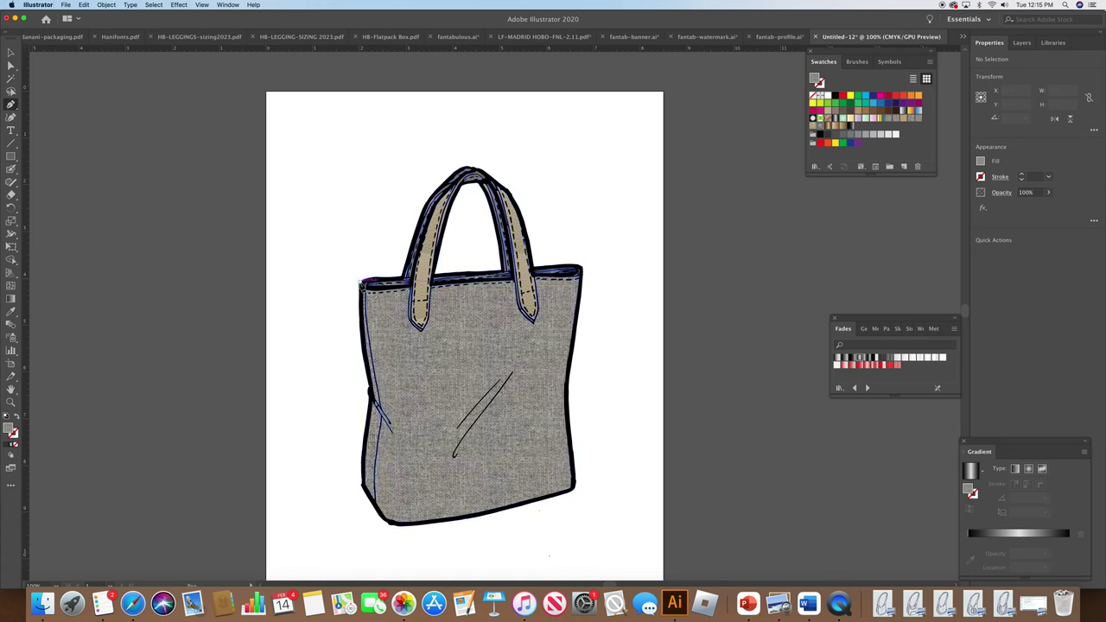
click(359, 282)
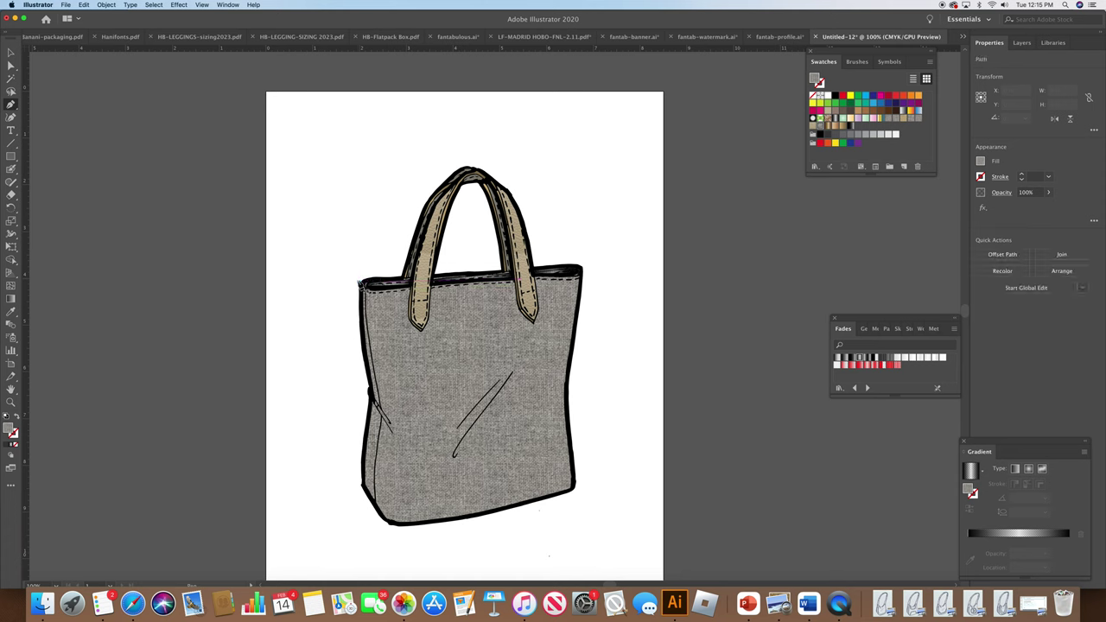
click(368, 387)
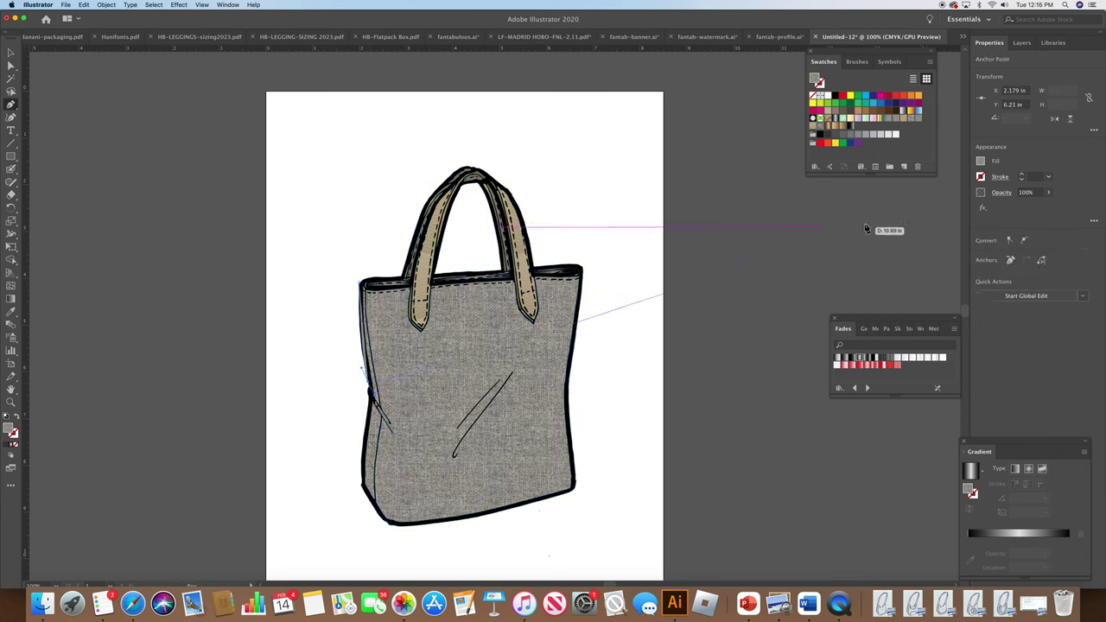
click(980, 161)
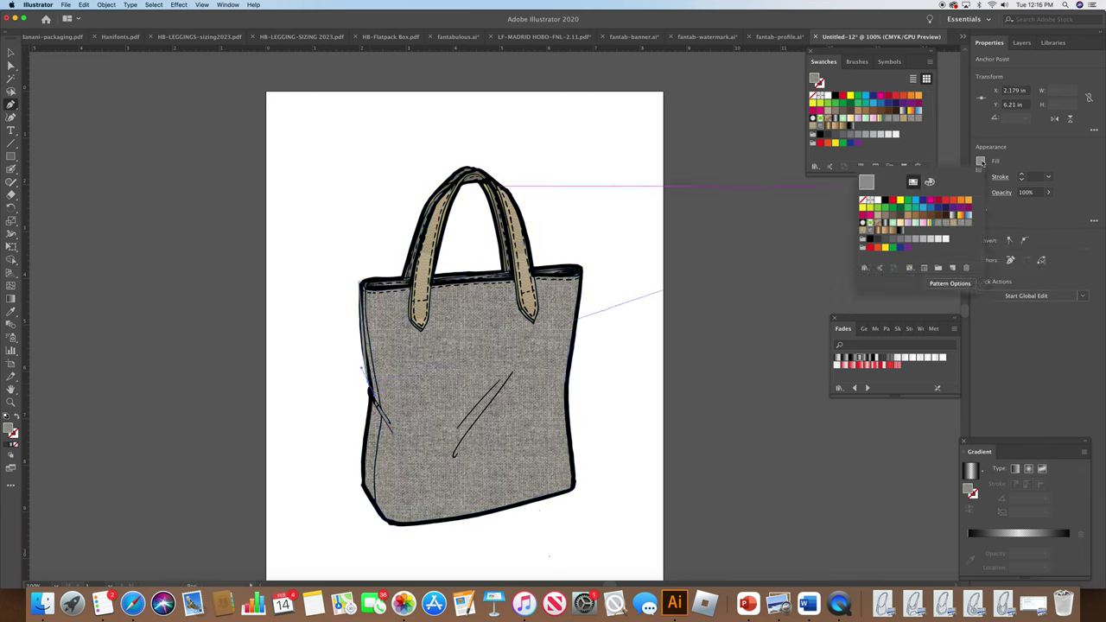
click(863, 202)
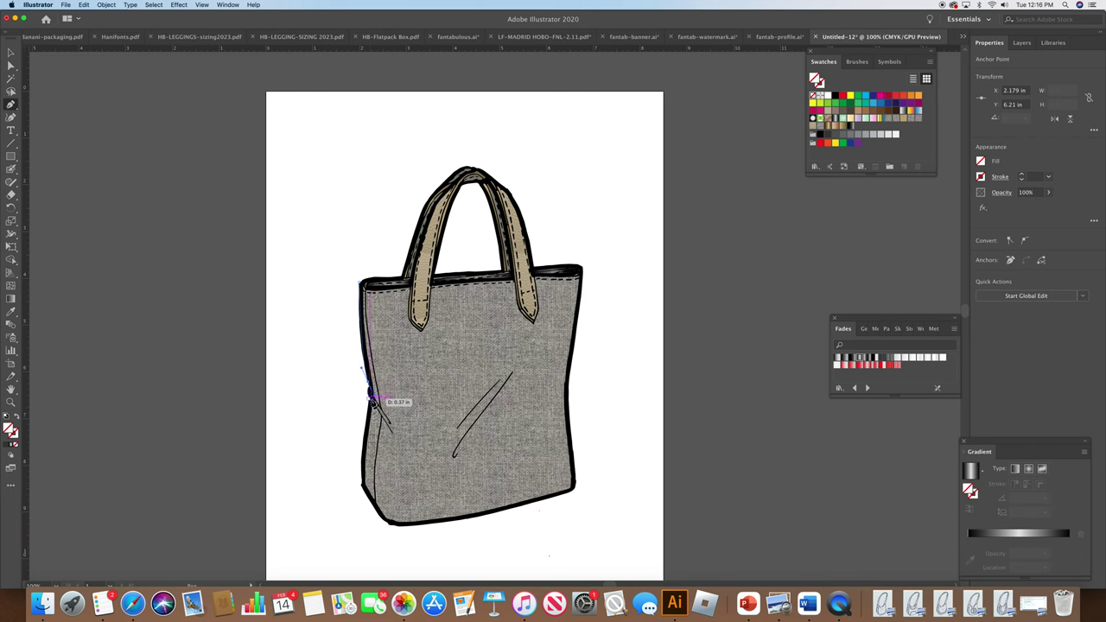
Step: Undo back to the point where the dark grey copies lie selected beside the back handle
key(super+z)
key(super+z)
key(super+z)
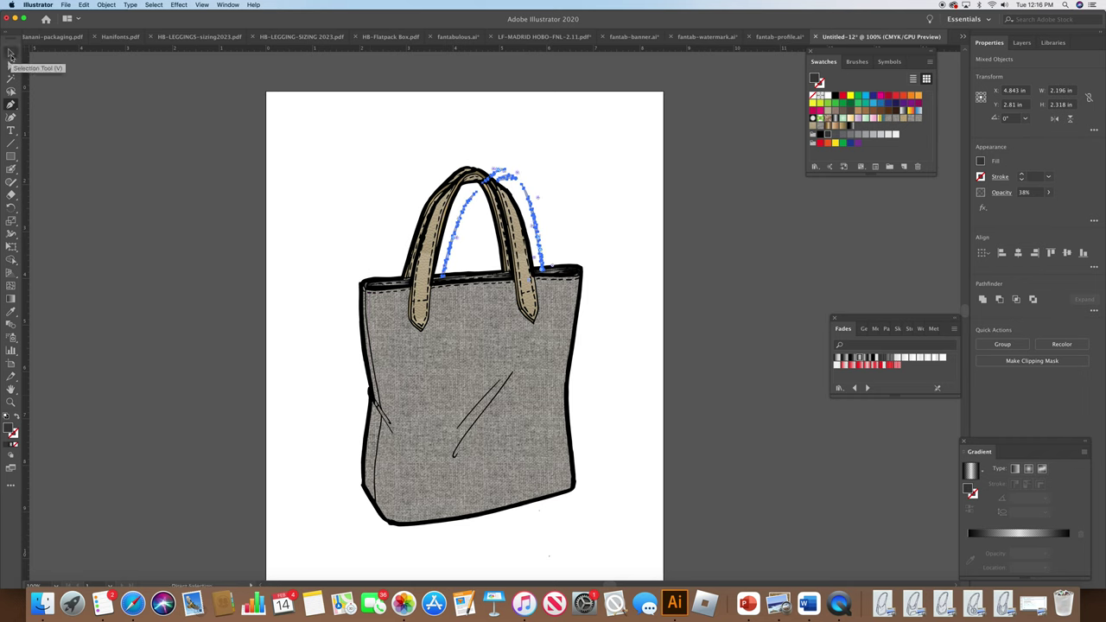
Step: Set the dark grey copies' opacity to 61%, lay them over the back handle's leather pieces and clear the selection
click(1047, 193)
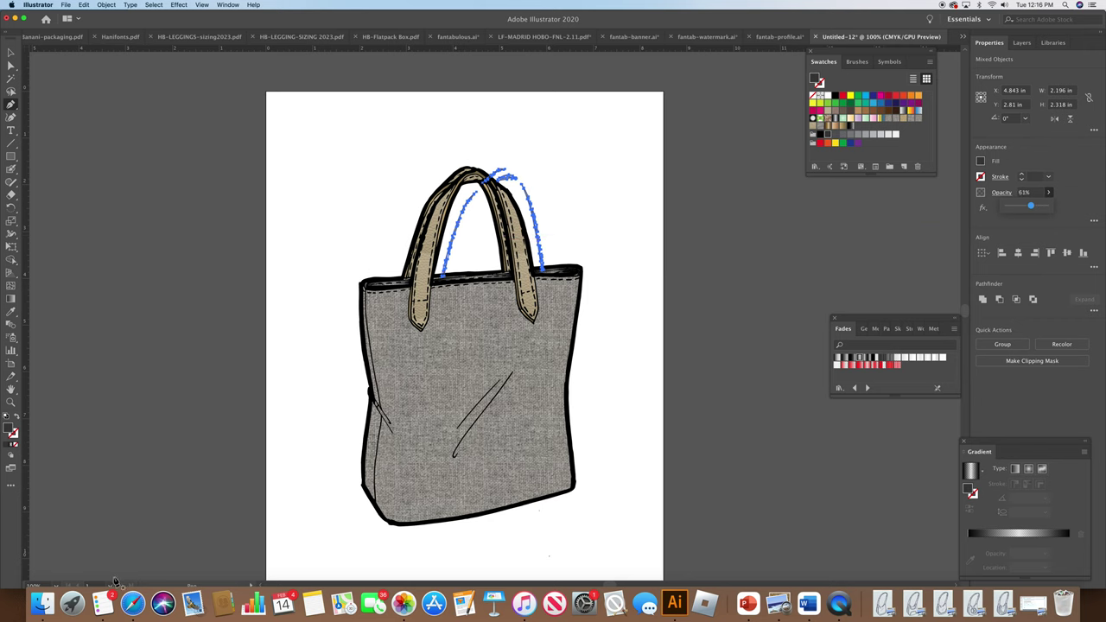
click(57, 585)
click(86, 408)
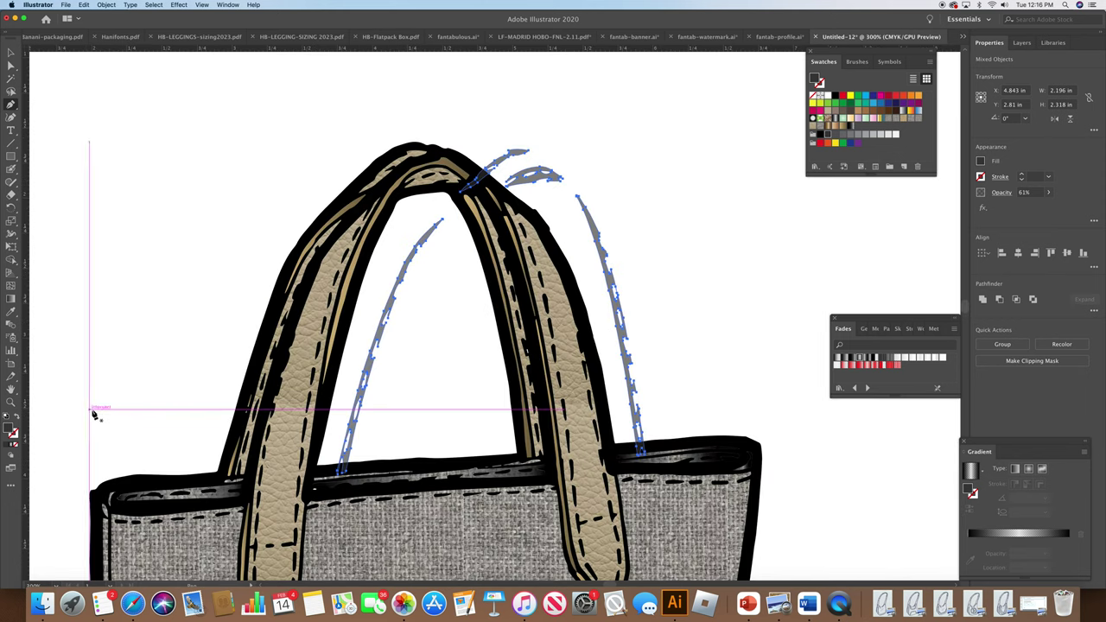
click(10, 54)
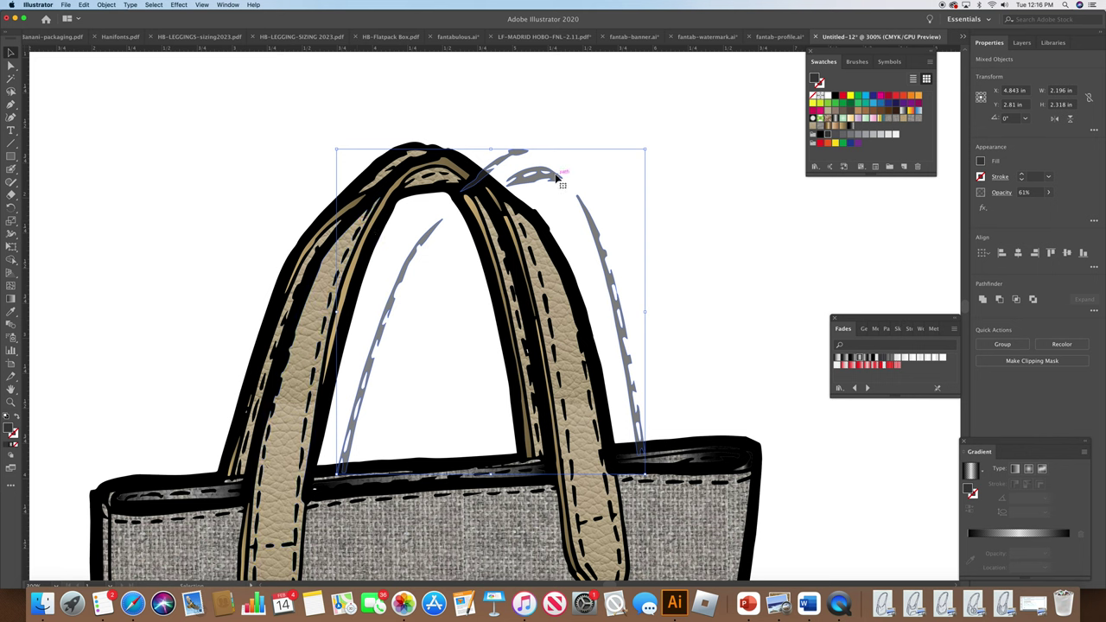
mouse_move(535, 178)
mouse_down()
mouse_move(434, 181)
mouse_move(443, 184)
mouse_up()
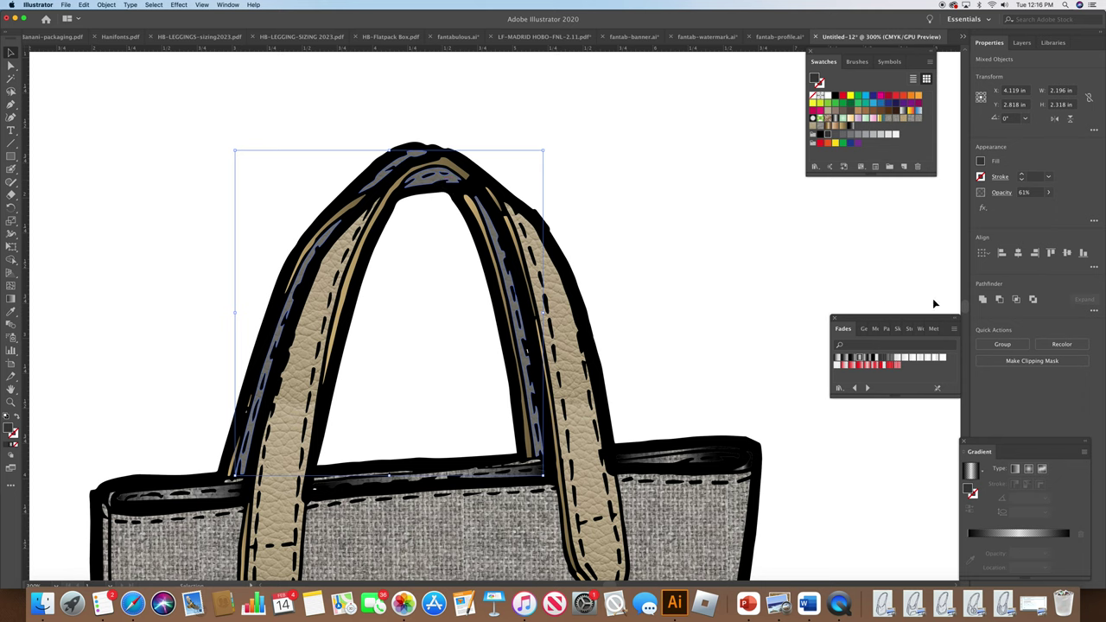
scroll(965, 306, down, 5)
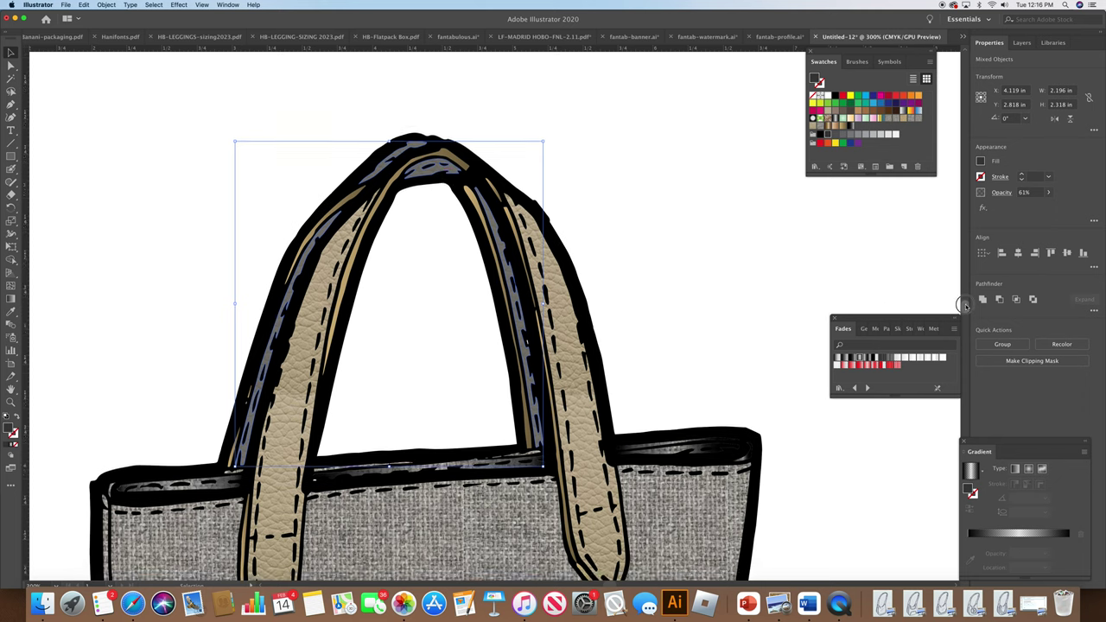
click(760, 198)
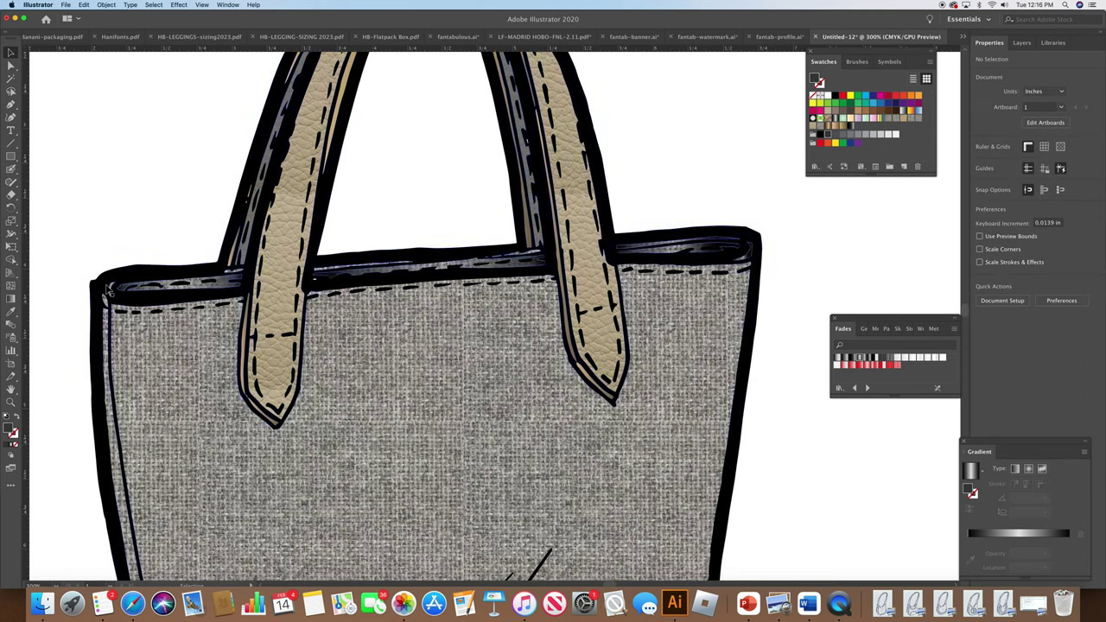
Step: Fill the three thin slivers along the back edge of the bag's opening with a solid grey swatch and clear the selection
click(320, 273)
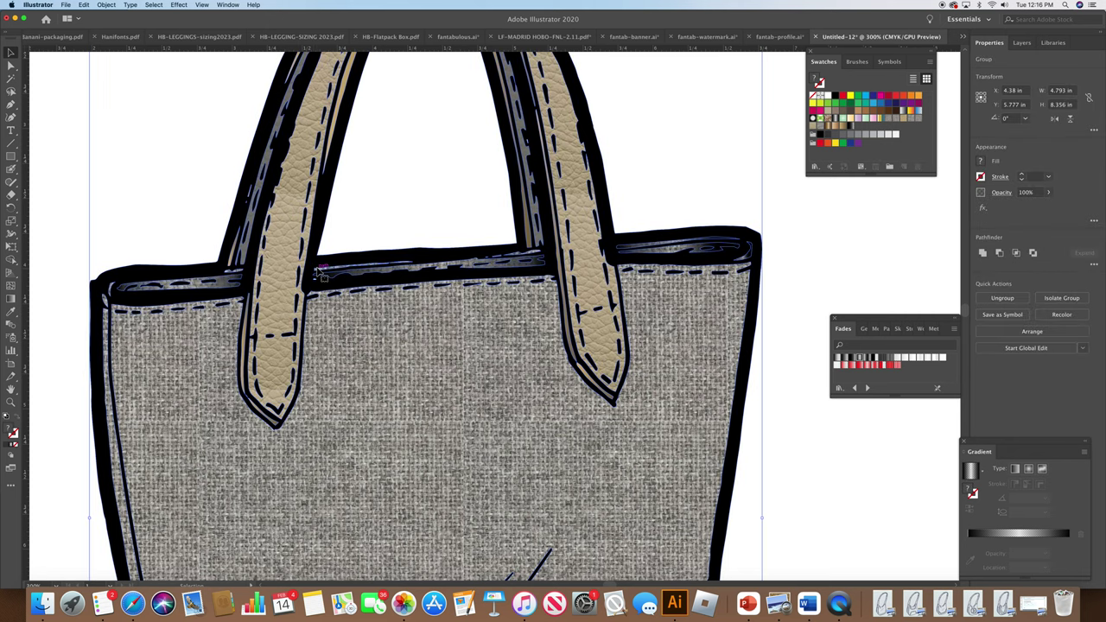
click(10, 67)
click(134, 159)
click(238, 274)
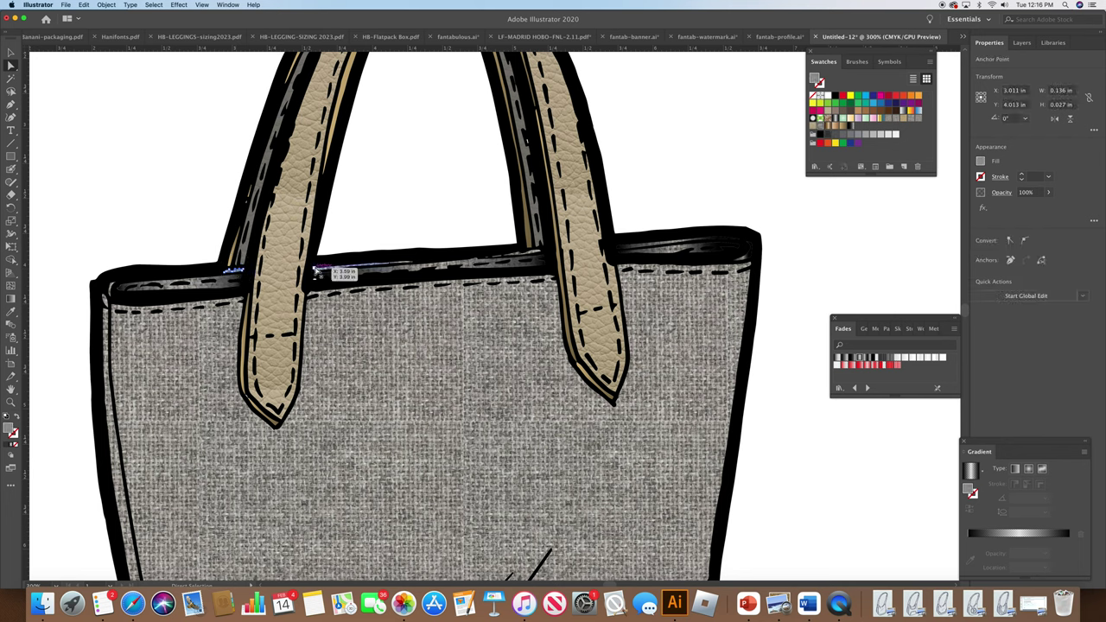
click(316, 269)
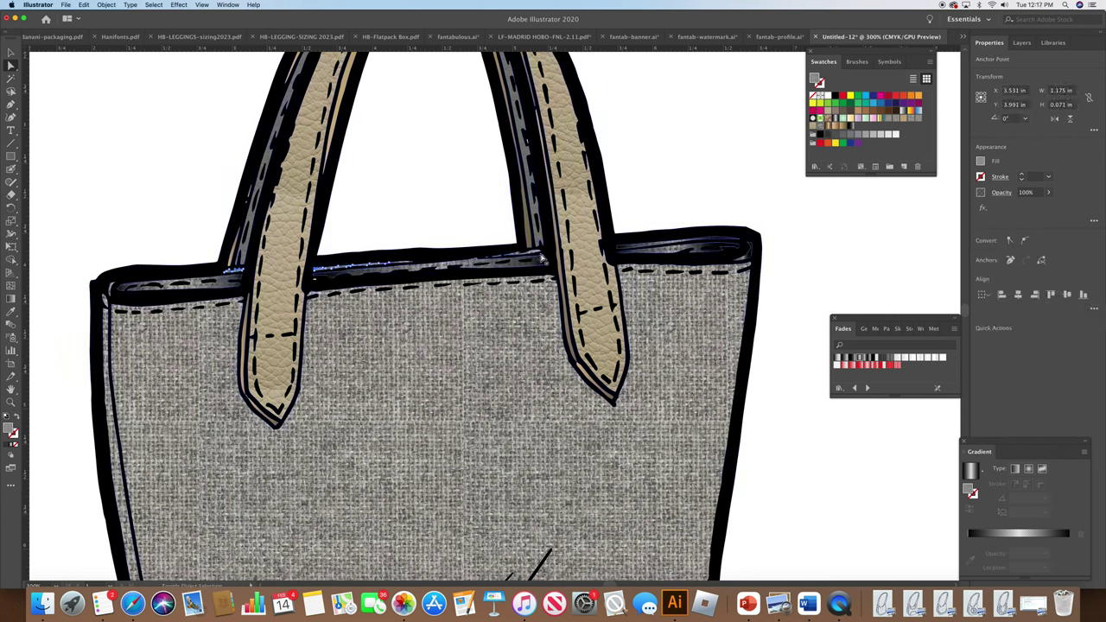
shift+click(541, 256)
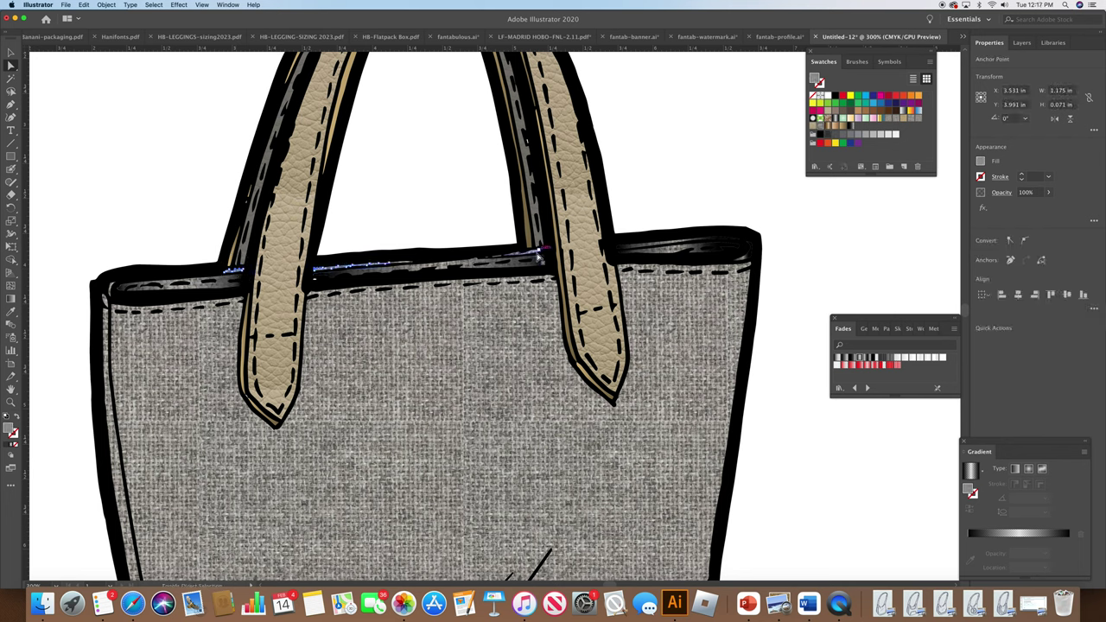
click(850, 135)
click(712, 171)
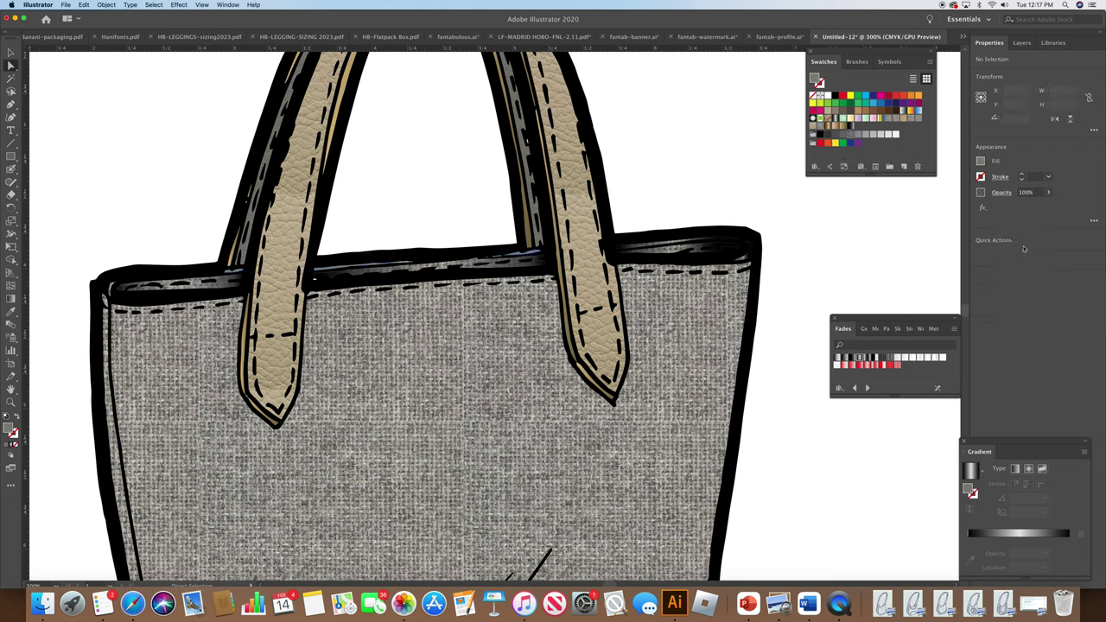
Step: At 200% zoom, start a Pen path from the bag's upper left corner down to the side crease, with fill set to None
scroll(968, 309, down, 8)
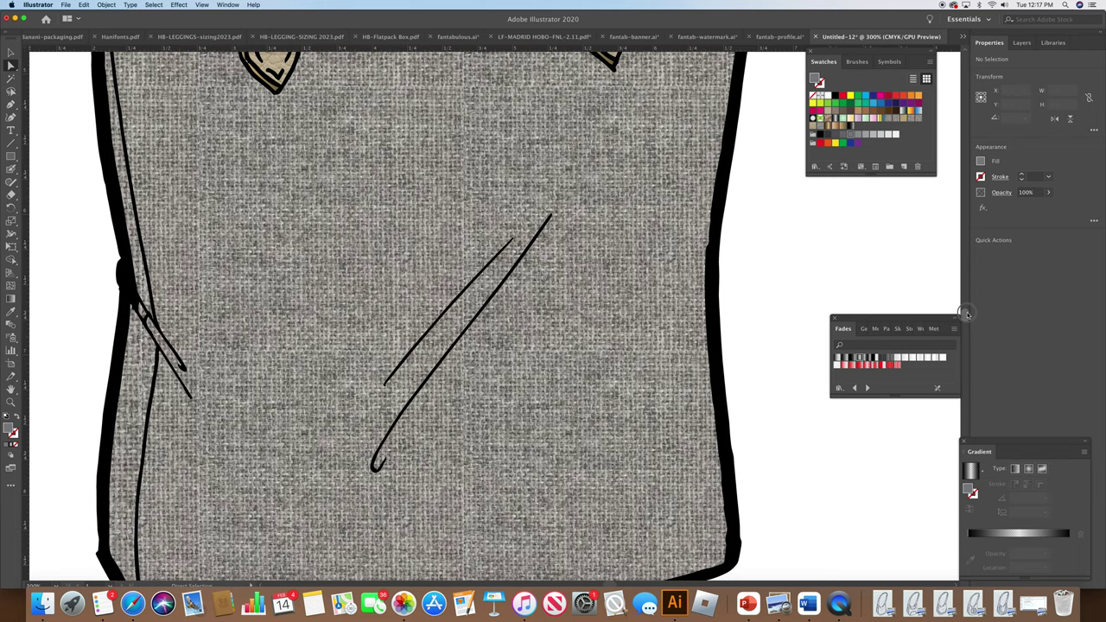
click(59, 585)
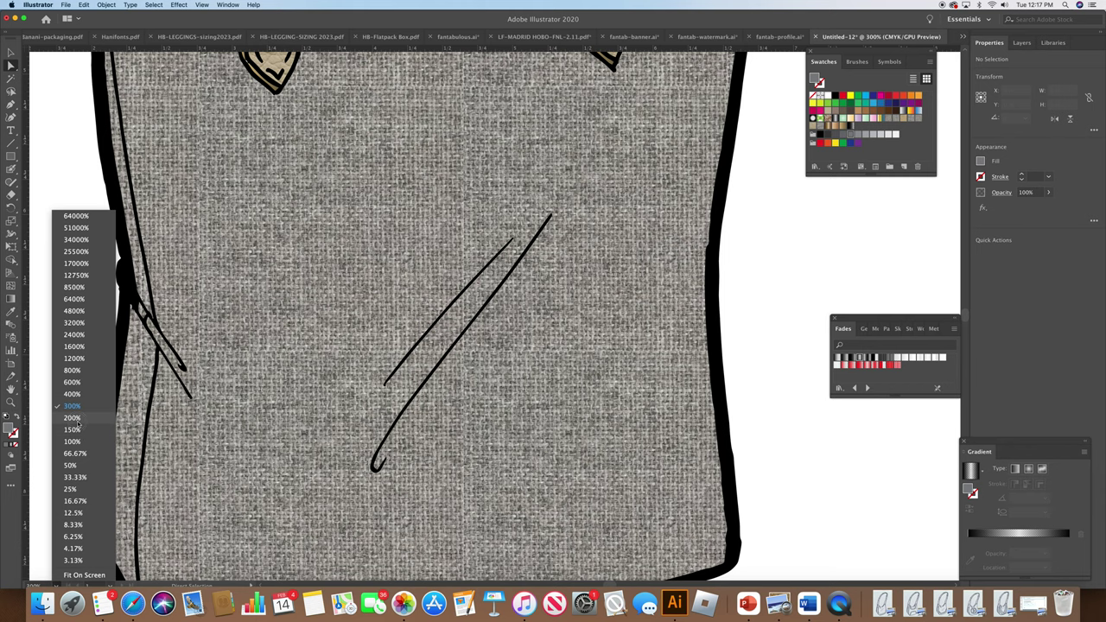
click(77, 422)
click(12, 103)
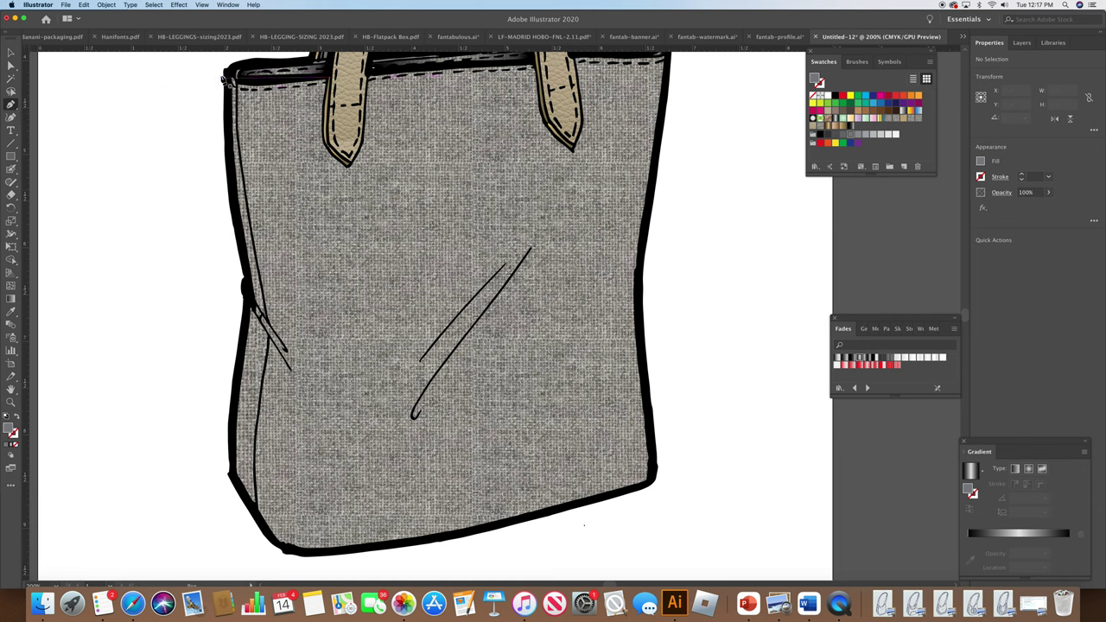
drag(227, 74, 249, 308)
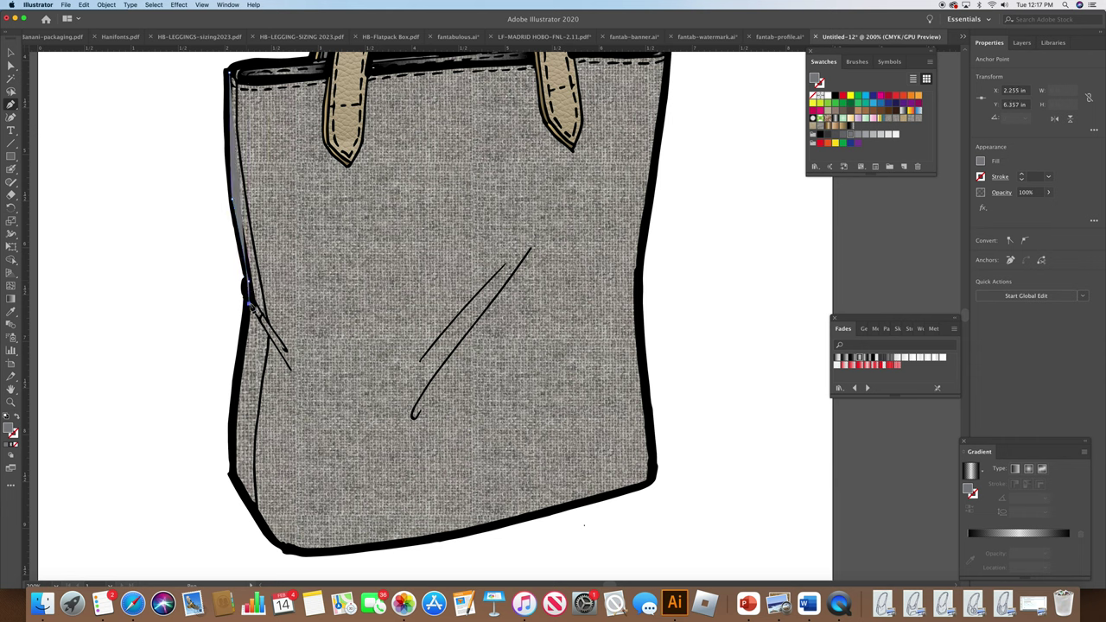
click(979, 162)
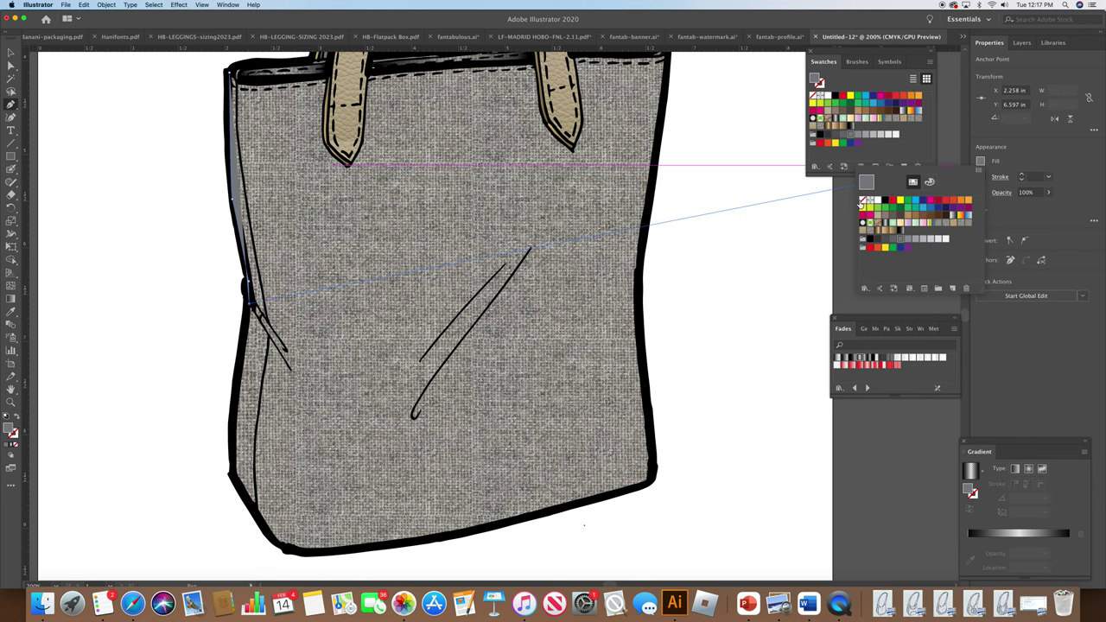
click(862, 200)
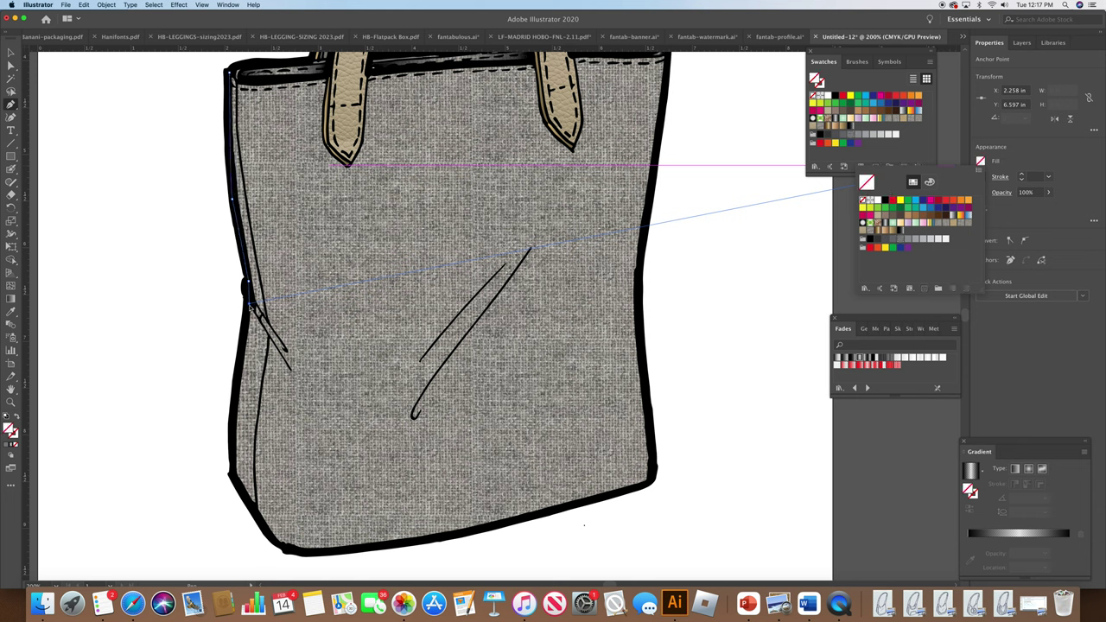
key(Escape)
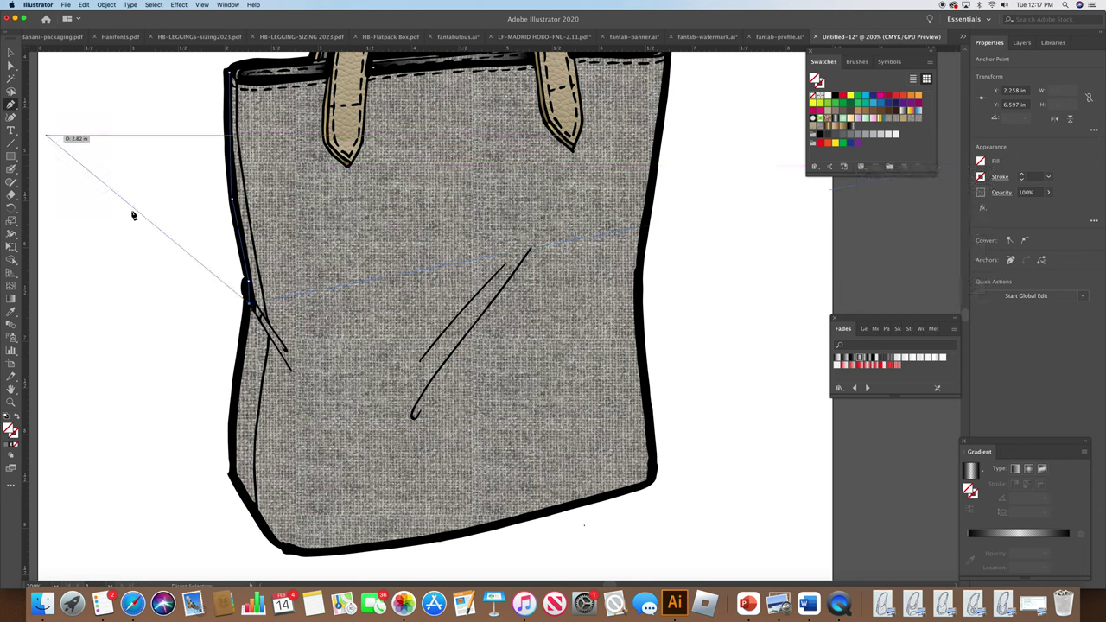
Step: Continue the Pen path down the bag's left side, around the lower corner and most of the way along the bottom edge
click(235, 401)
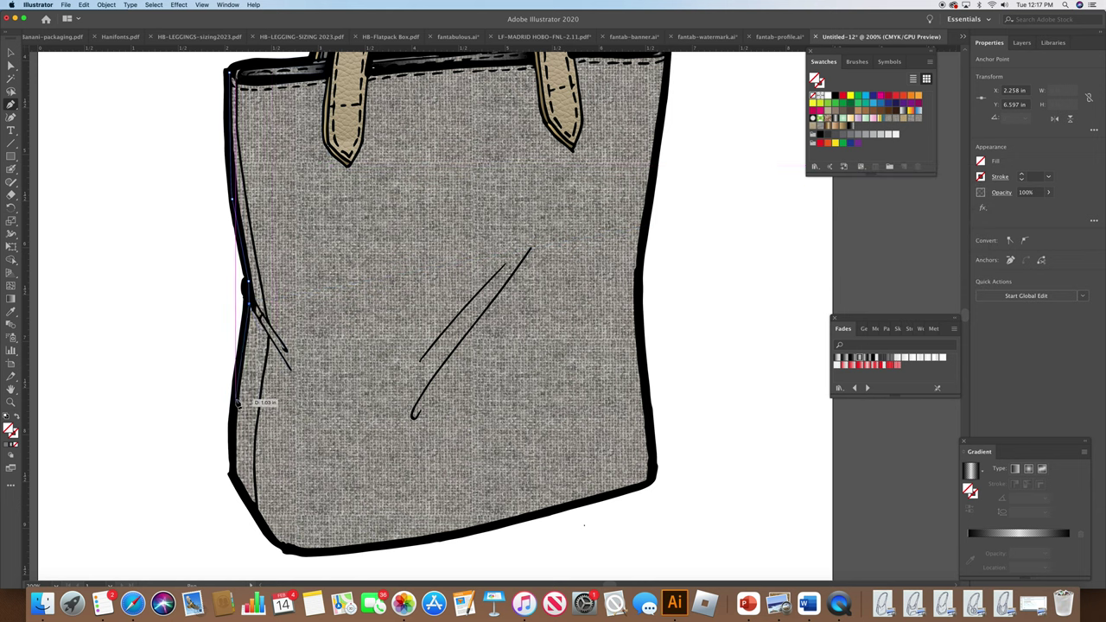
click(232, 473)
click(284, 548)
click(318, 554)
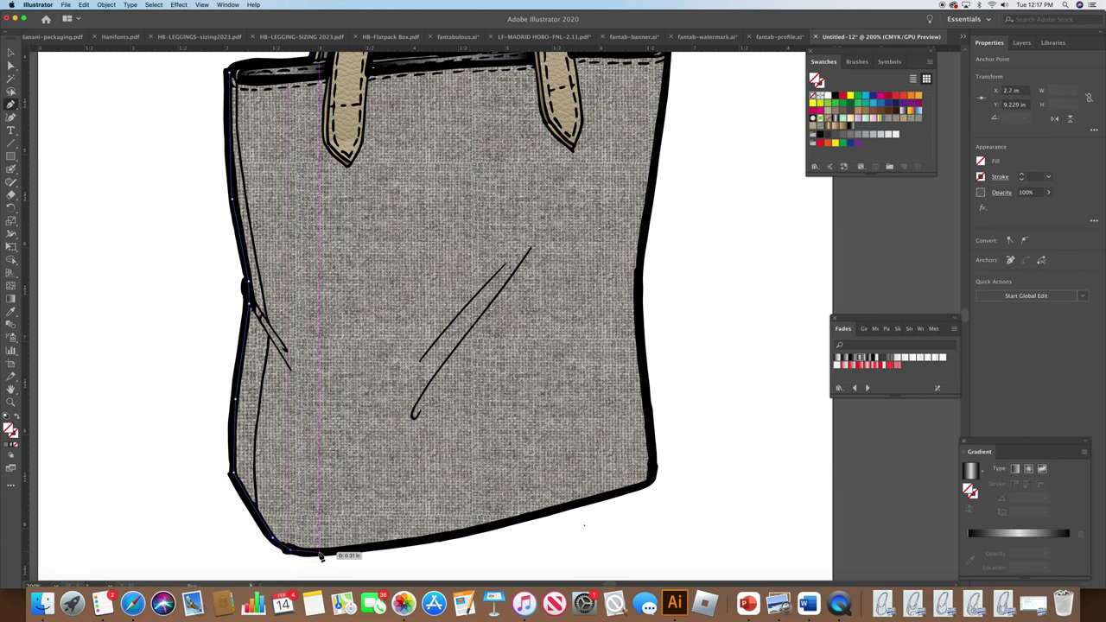
click(426, 544)
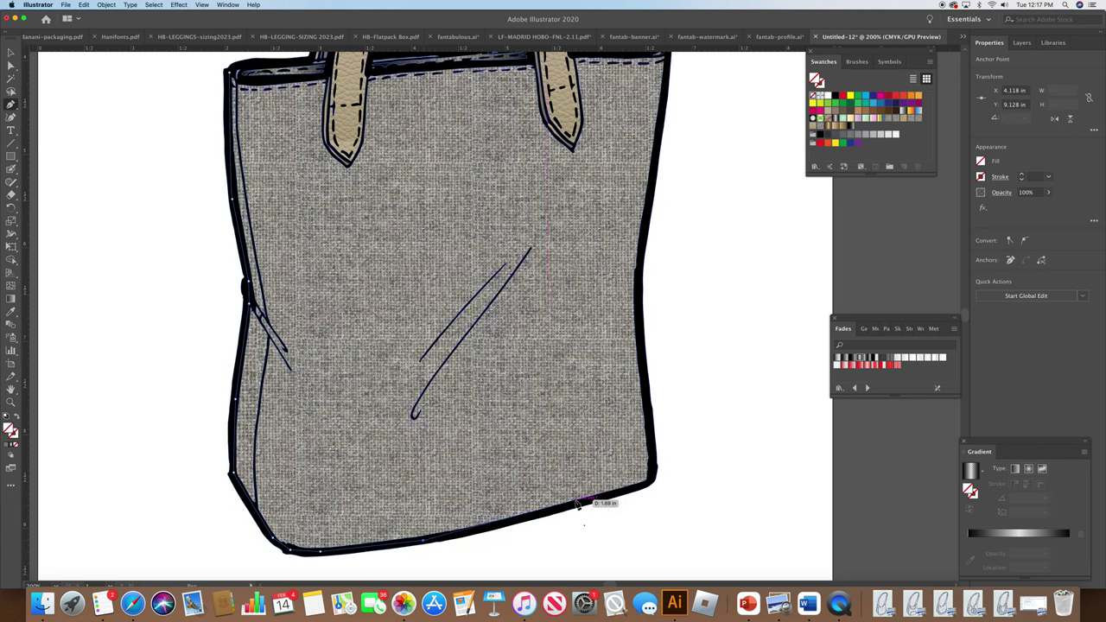
click(578, 506)
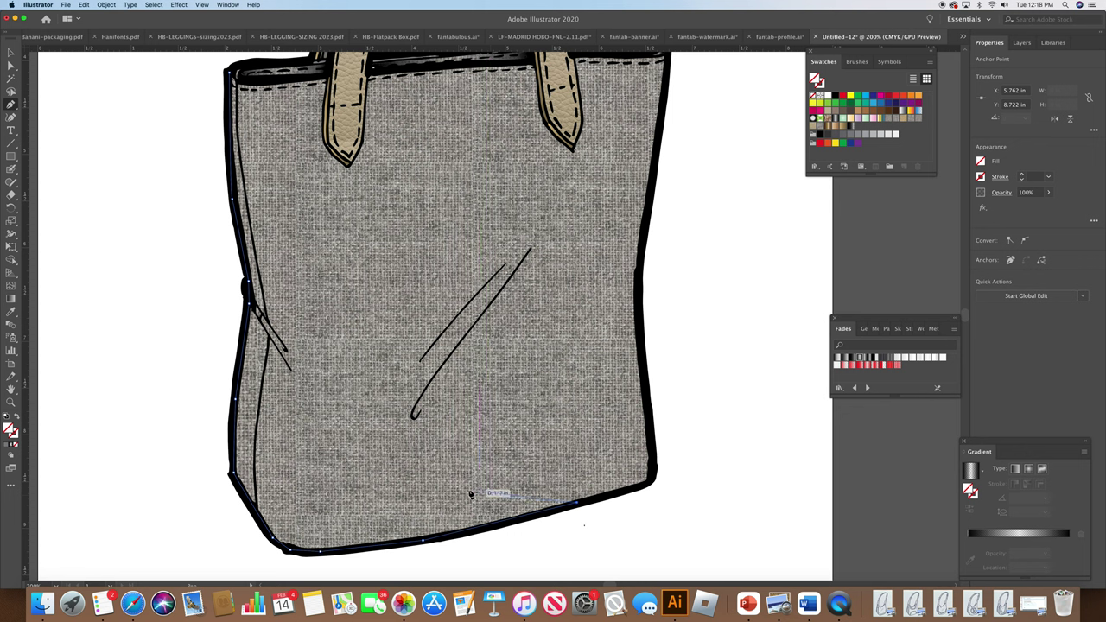
Step: Trace the shadow's inner edge around the two diagonal fold lines, curve back to the upper left corner and close the path
click(413, 416)
click(502, 280)
click(401, 396)
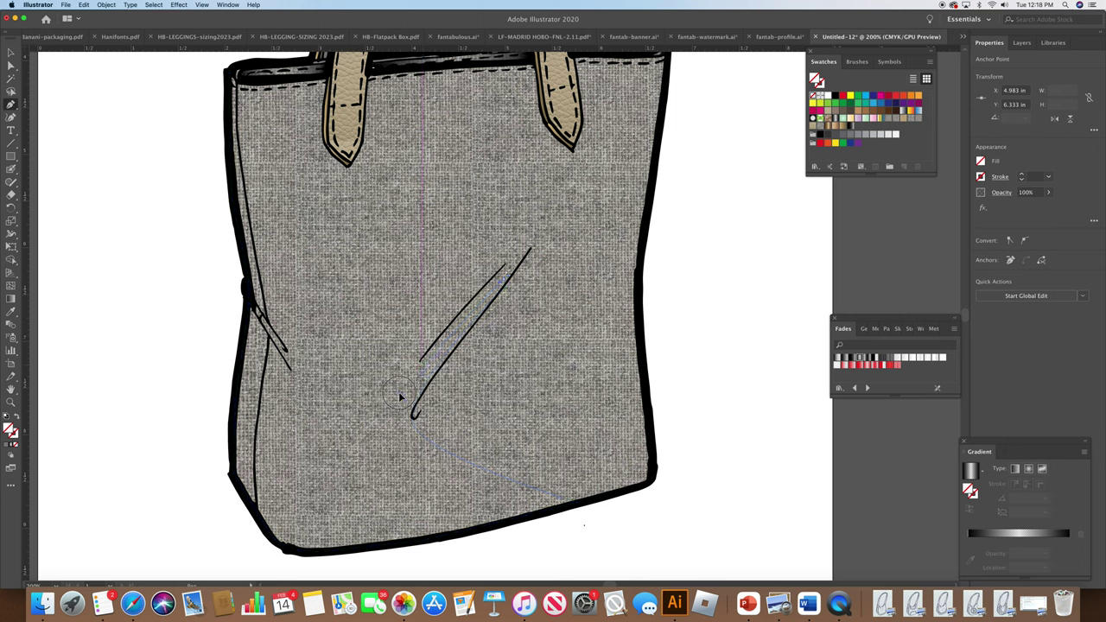
click(434, 345)
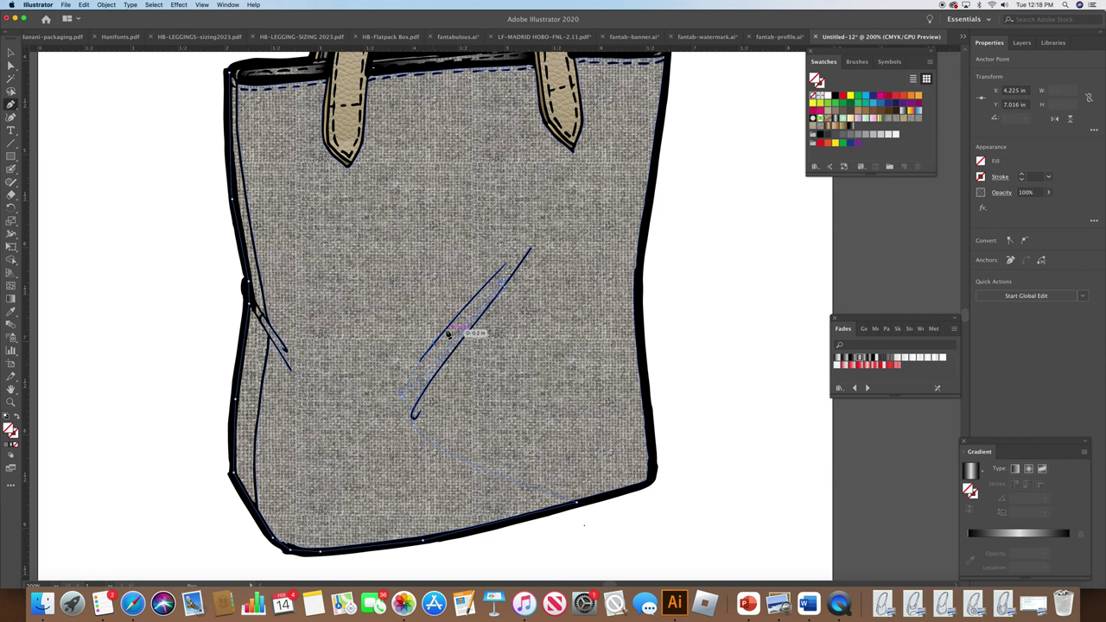
click(448, 331)
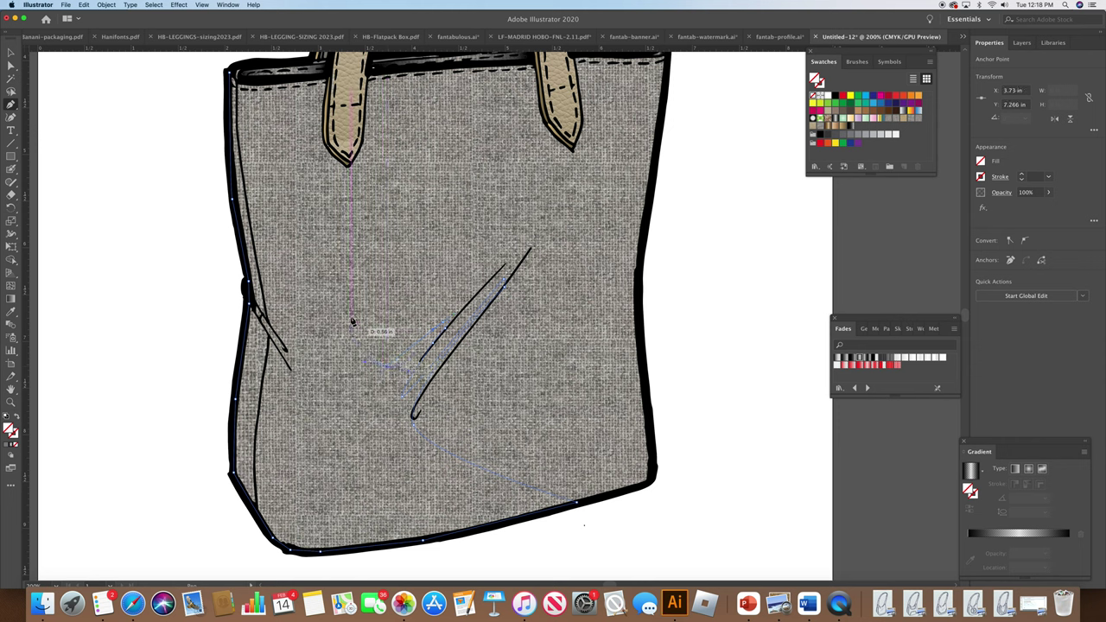
click(294, 254)
drag(247, 86, 227, 71)
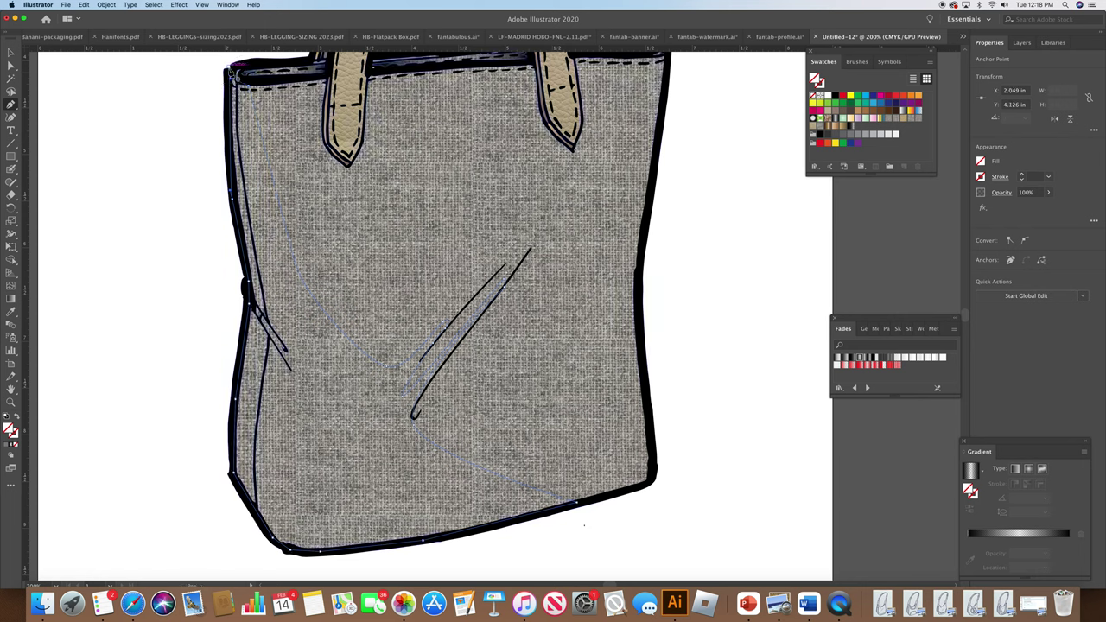
Step: Fill the traced shadow shape with a very dark grey swatch, set its opacity to 36% and clear the selection
click(835, 137)
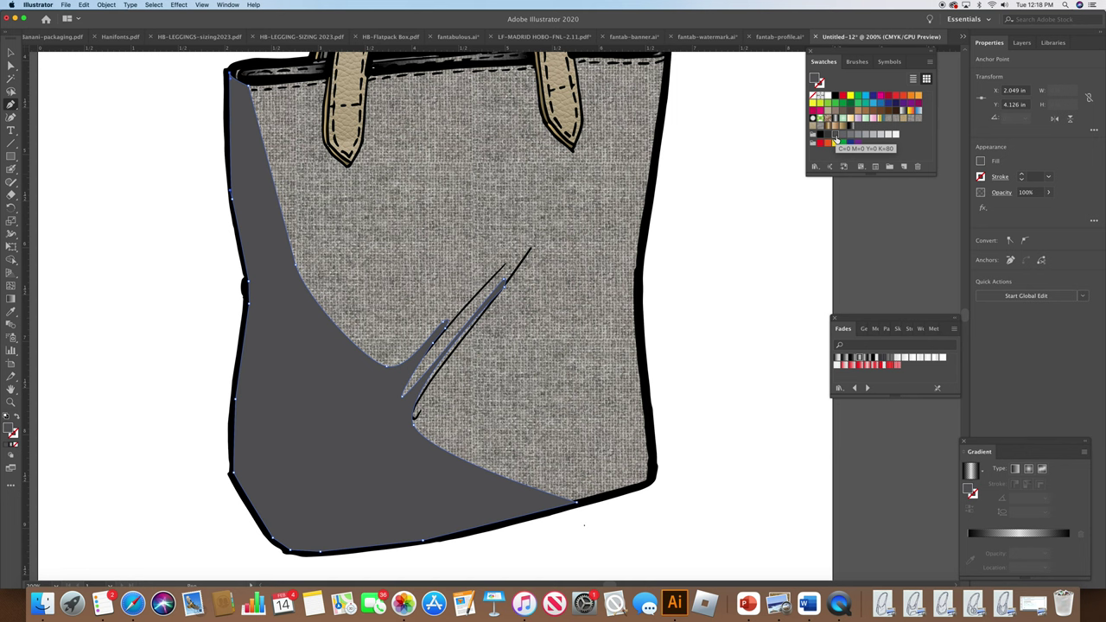
click(828, 135)
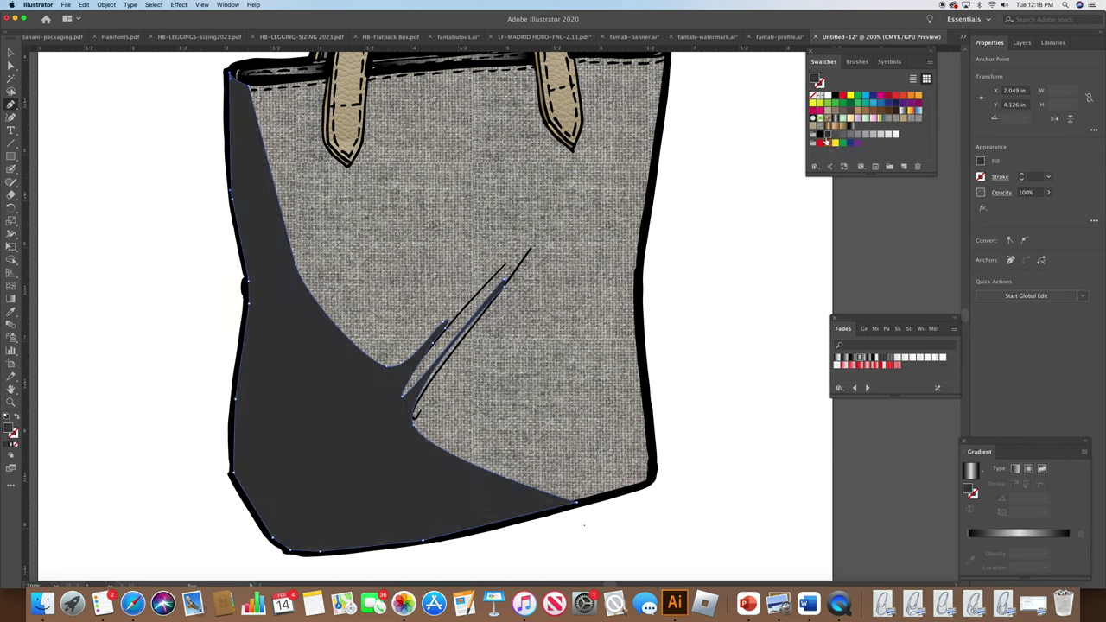
click(1001, 192)
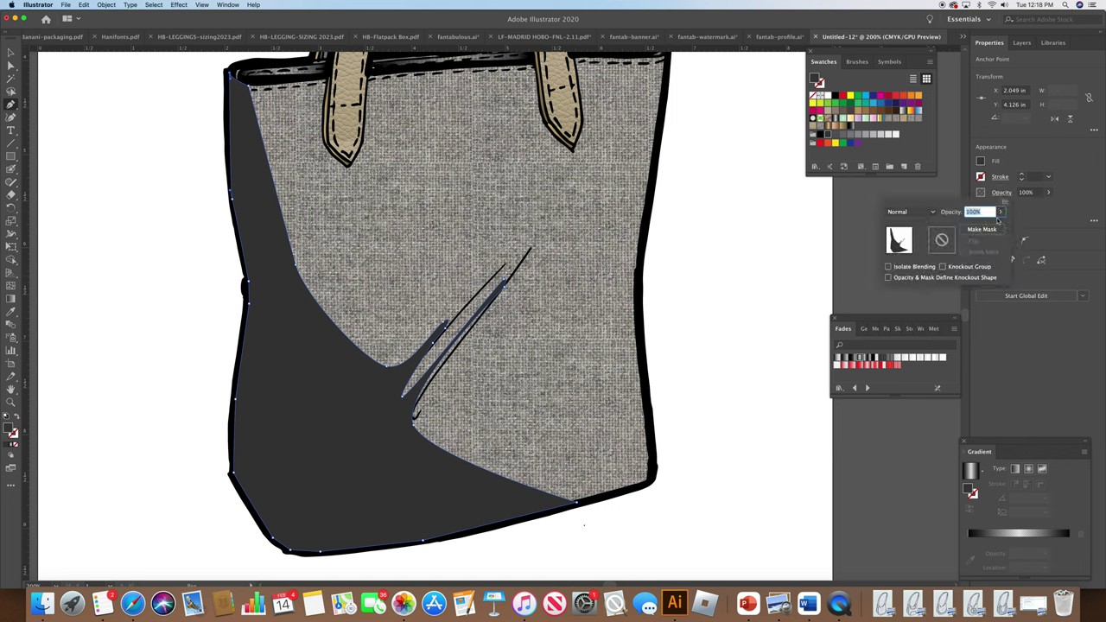
click(1000, 212)
drag(1000, 226, 971, 229)
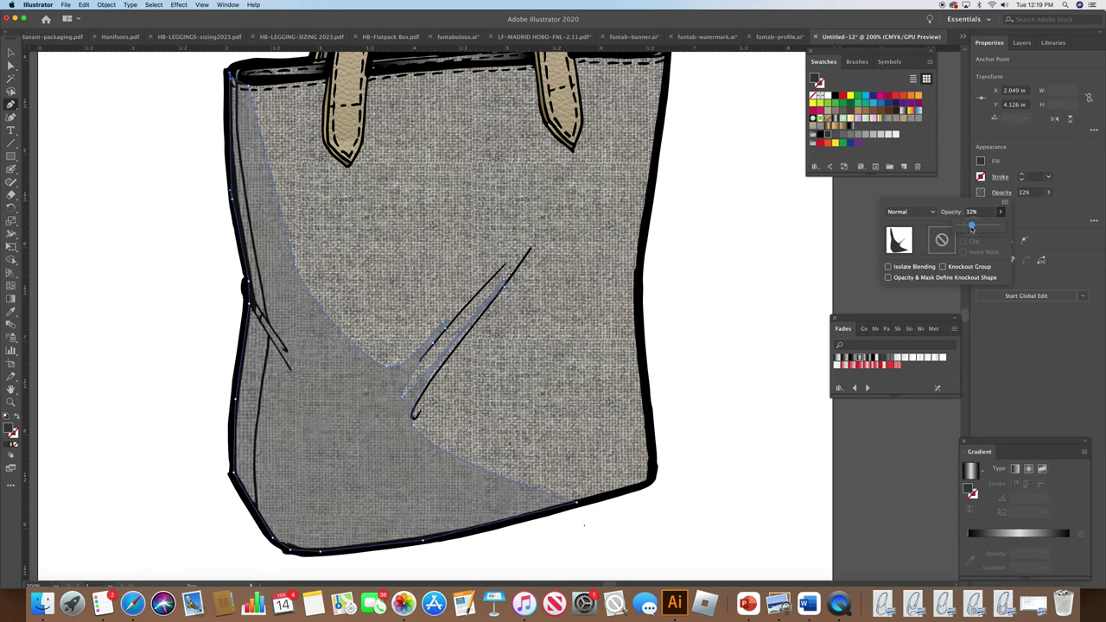
drag(972, 227, 974, 227)
click(768, 316)
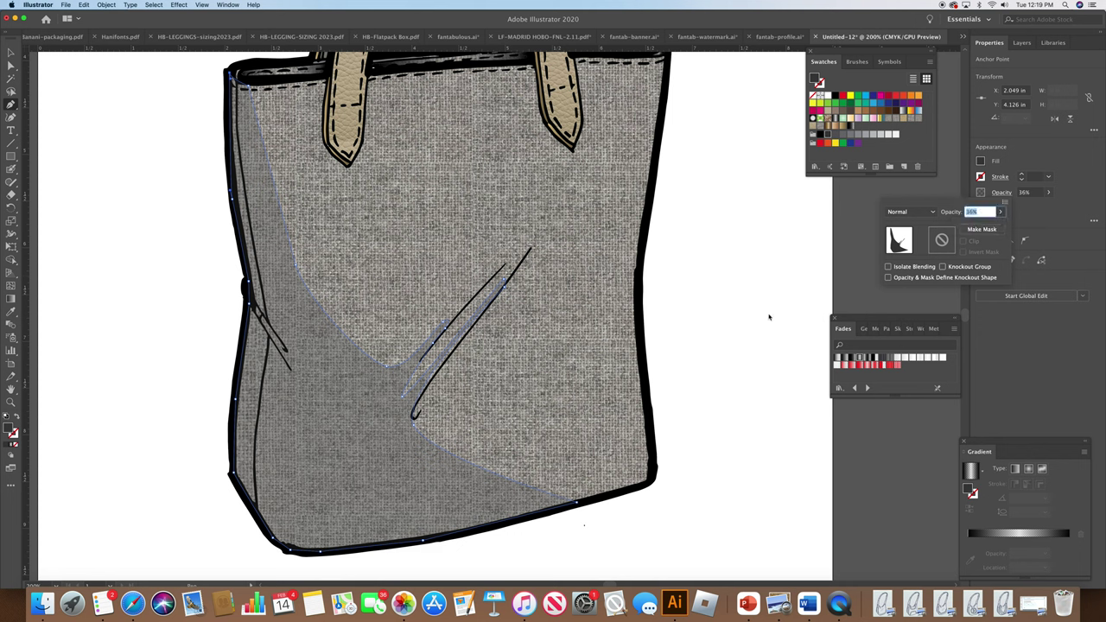
click(768, 316)
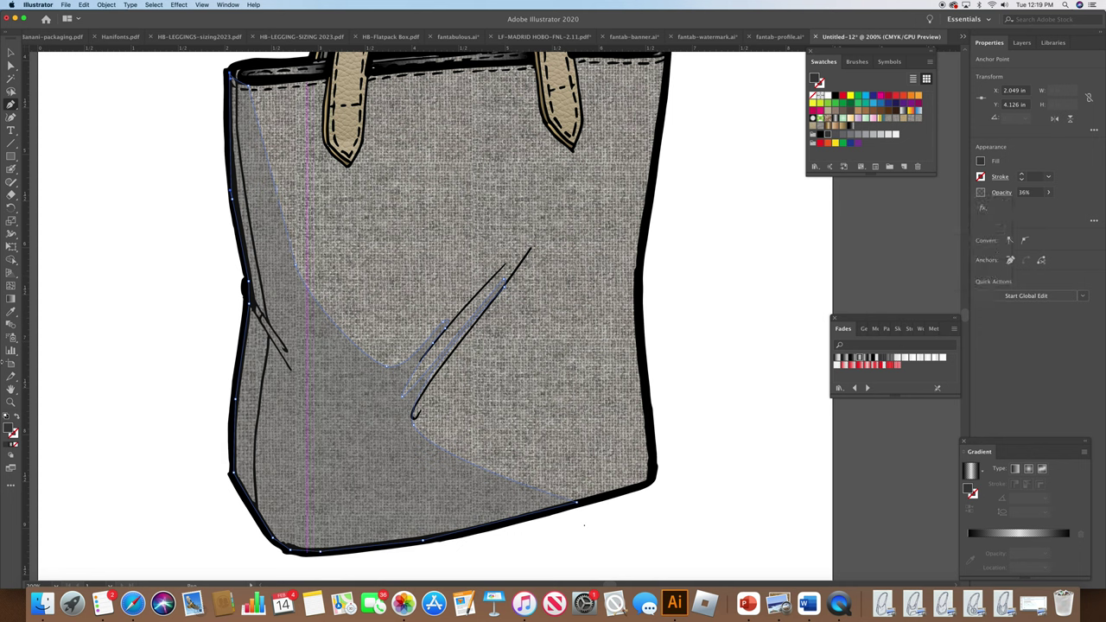
click(10, 53)
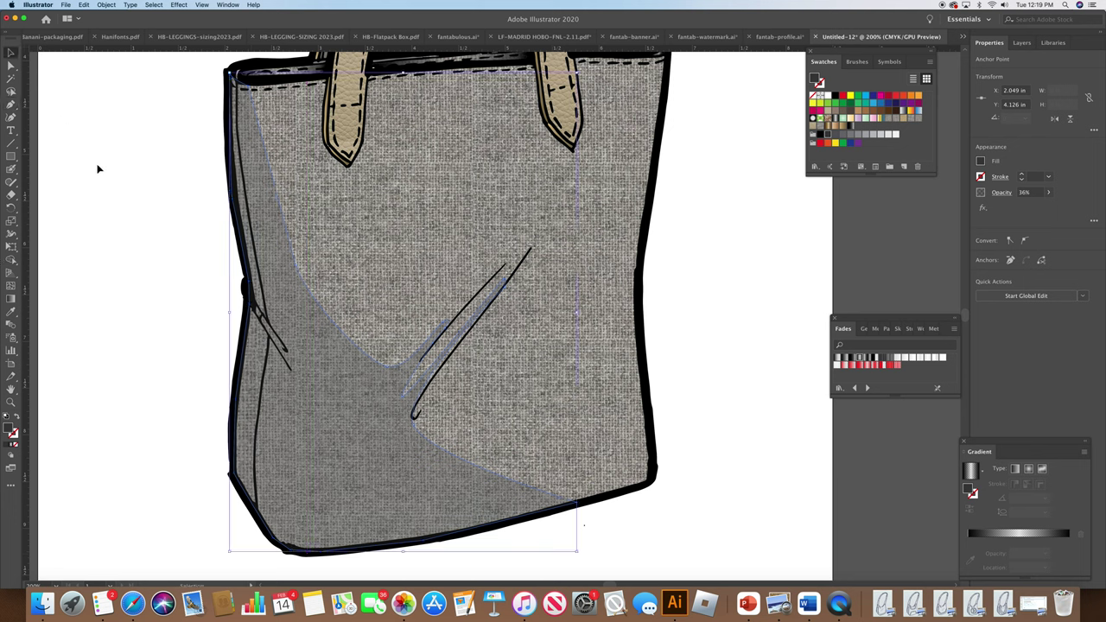
click(120, 207)
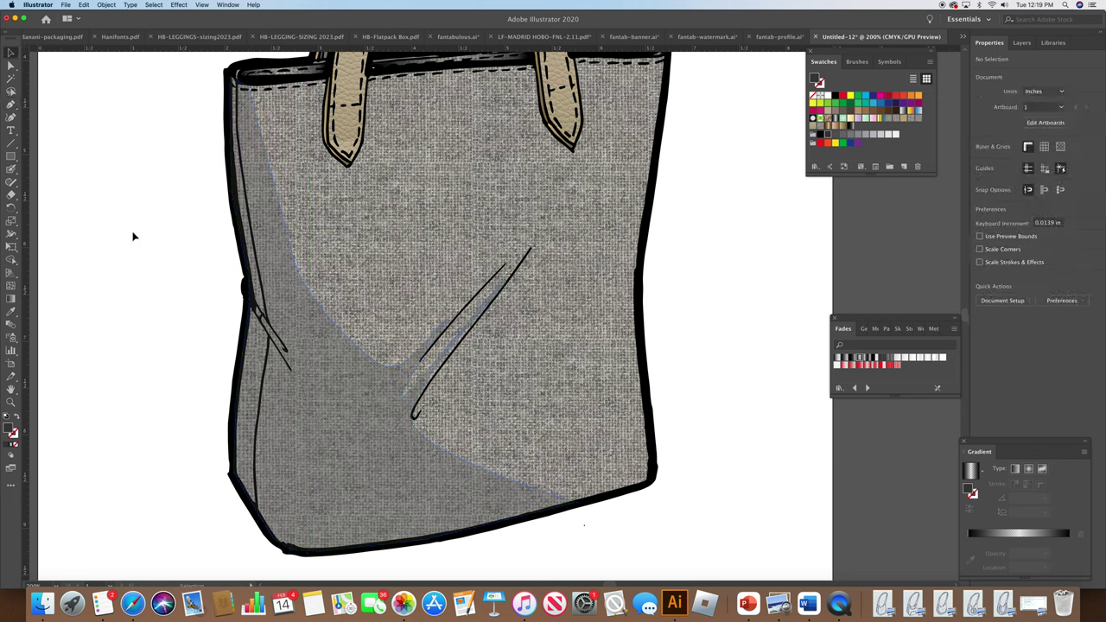
Step: At 100% zoom, reshape the shadow's upper curve by moving its anchor points beside the fold lines and along the left side
click(56, 585)
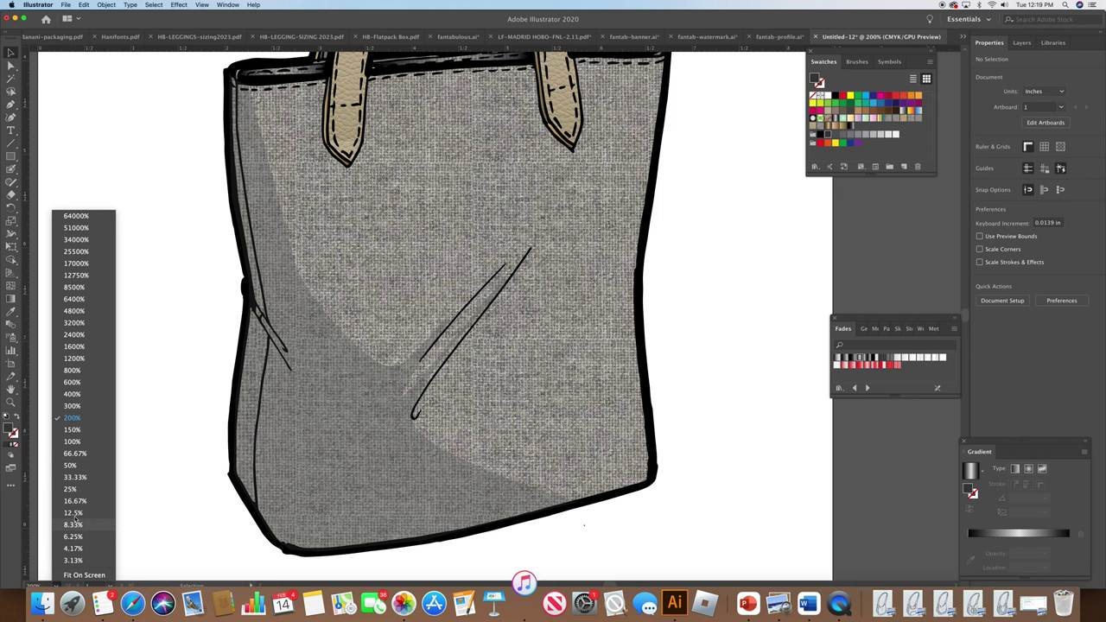
click(90, 447)
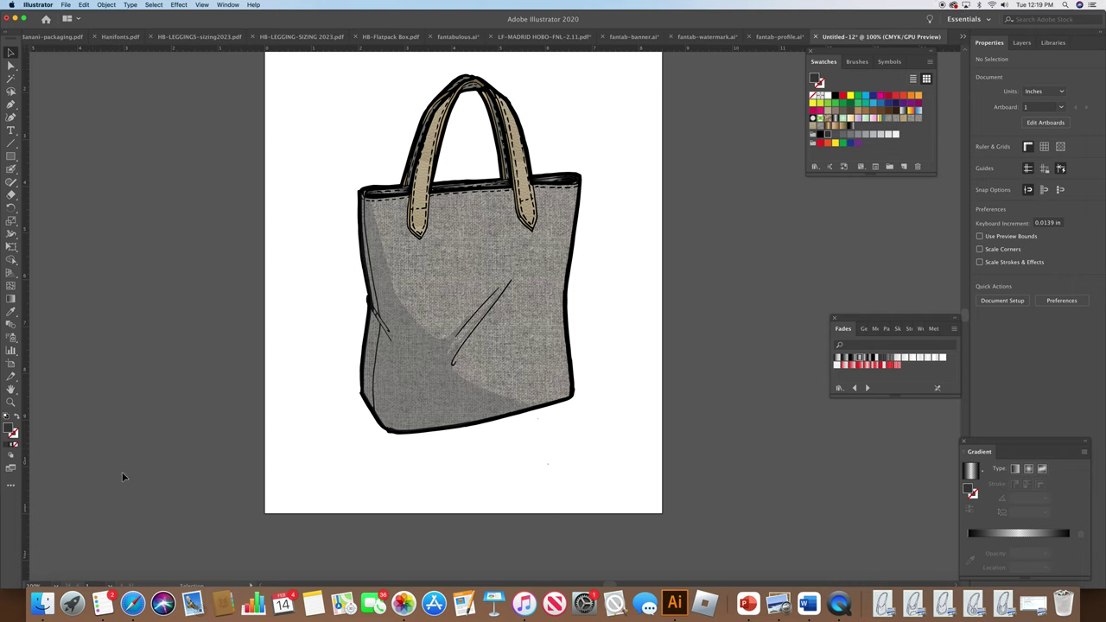
click(12, 67)
click(450, 354)
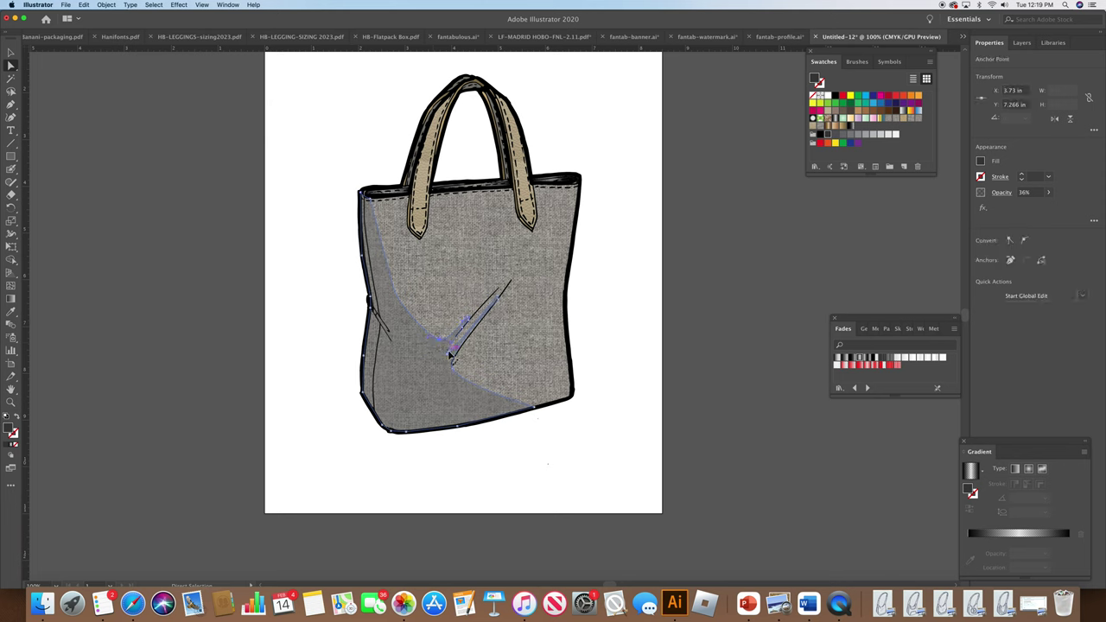
drag(450, 354, 426, 350)
click(393, 292)
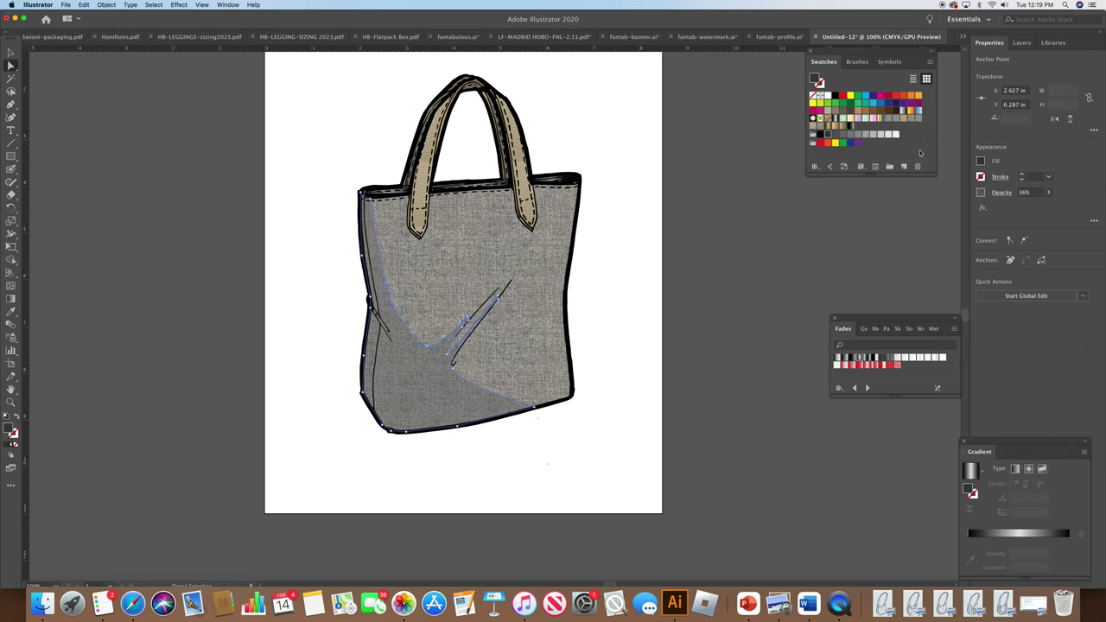
Step: Fill the shadow shape with the Fade To Black 3 gradient swatch and clear the selection
click(853, 129)
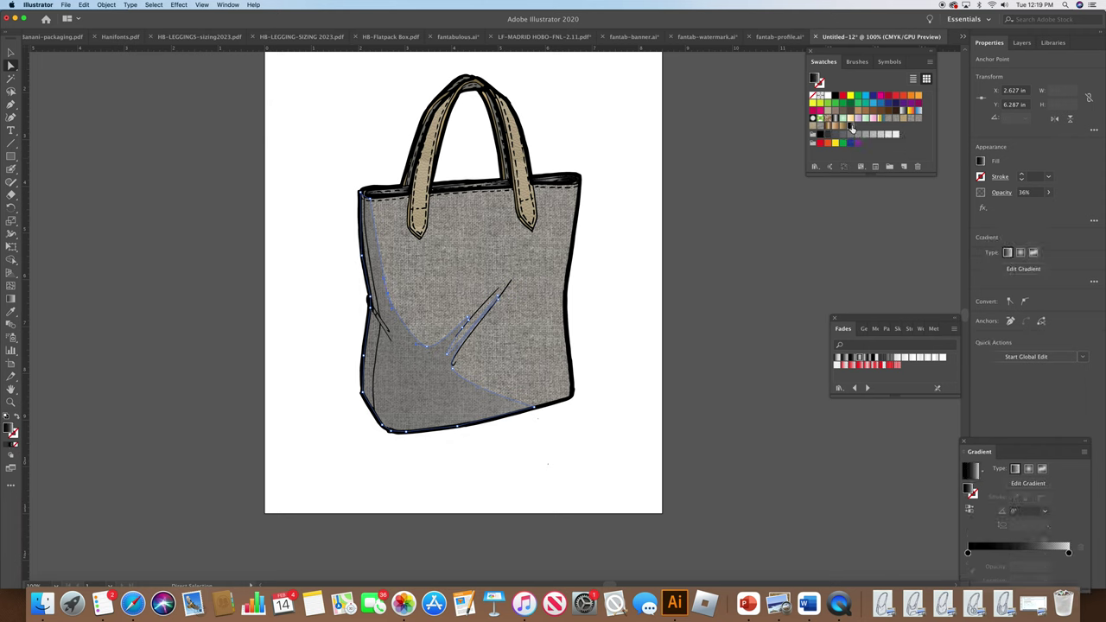
double_click(852, 128)
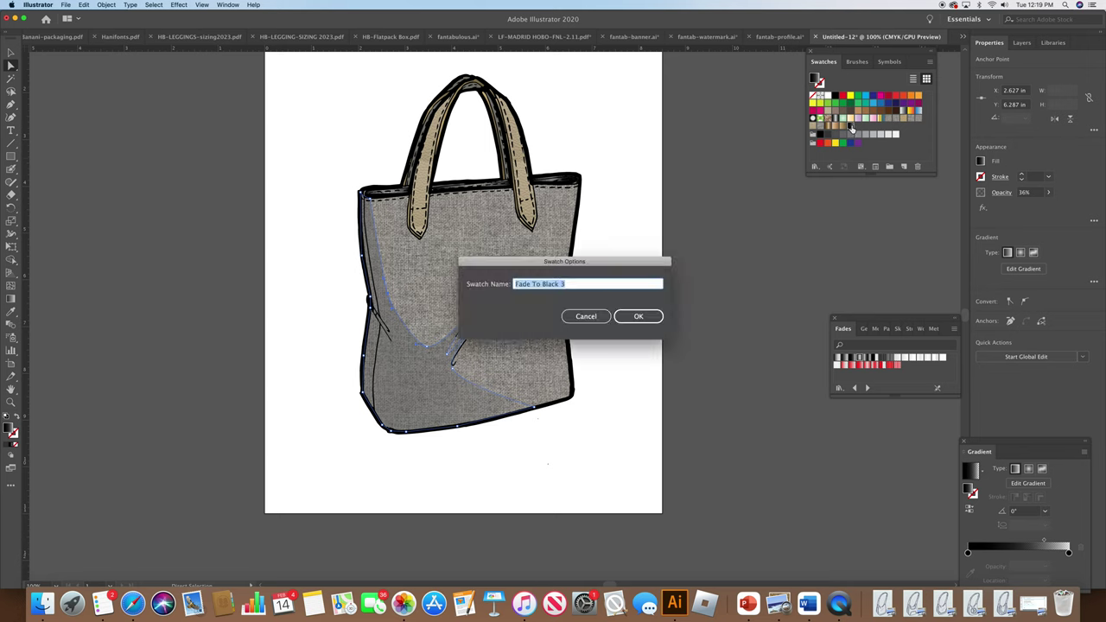
click(604, 318)
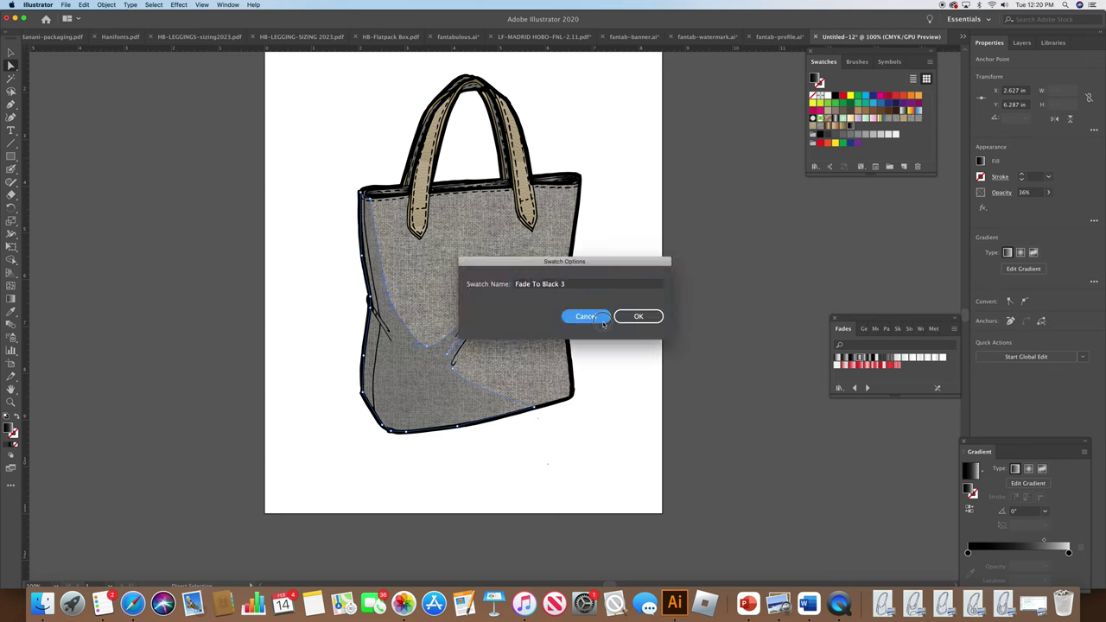
click(700, 288)
Step: Try to raise the shadow's opacity to 100%
click(980, 162)
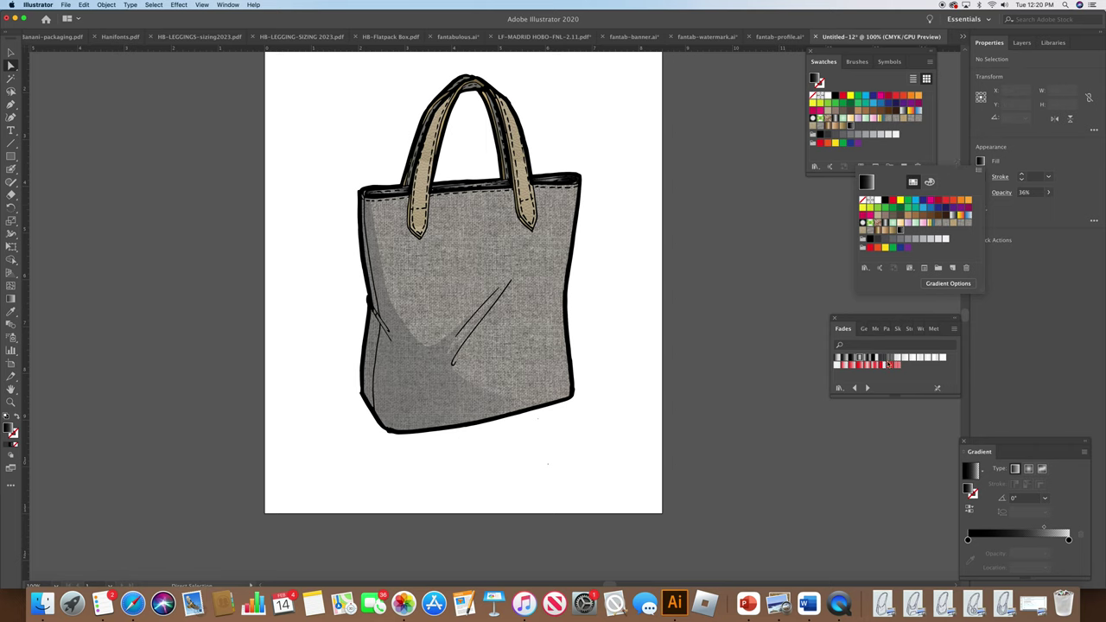
click(1040, 216)
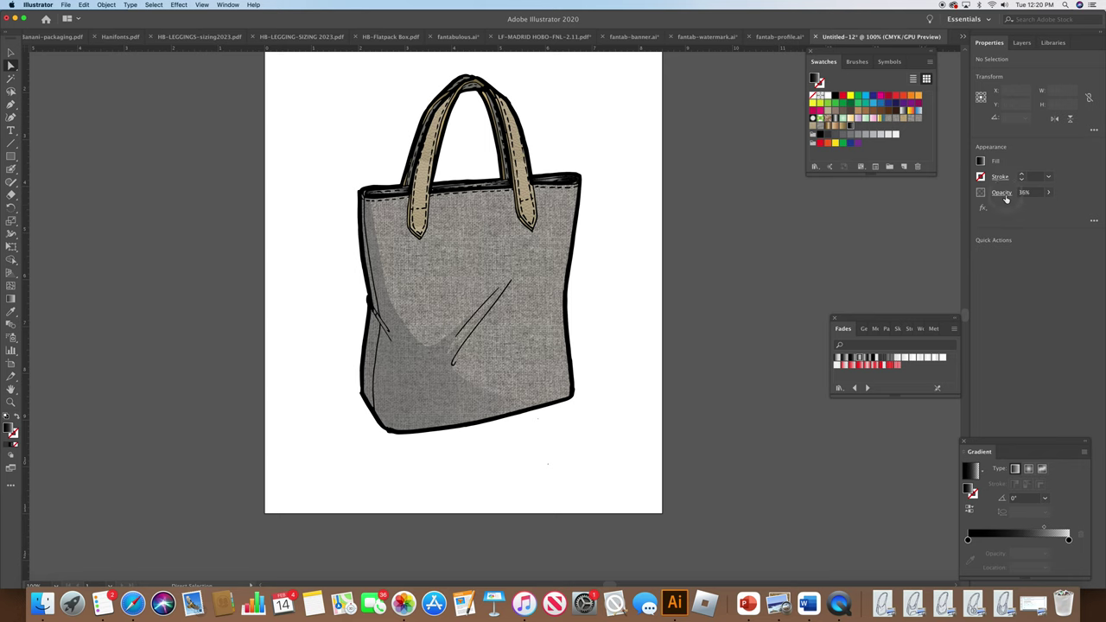
click(1005, 193)
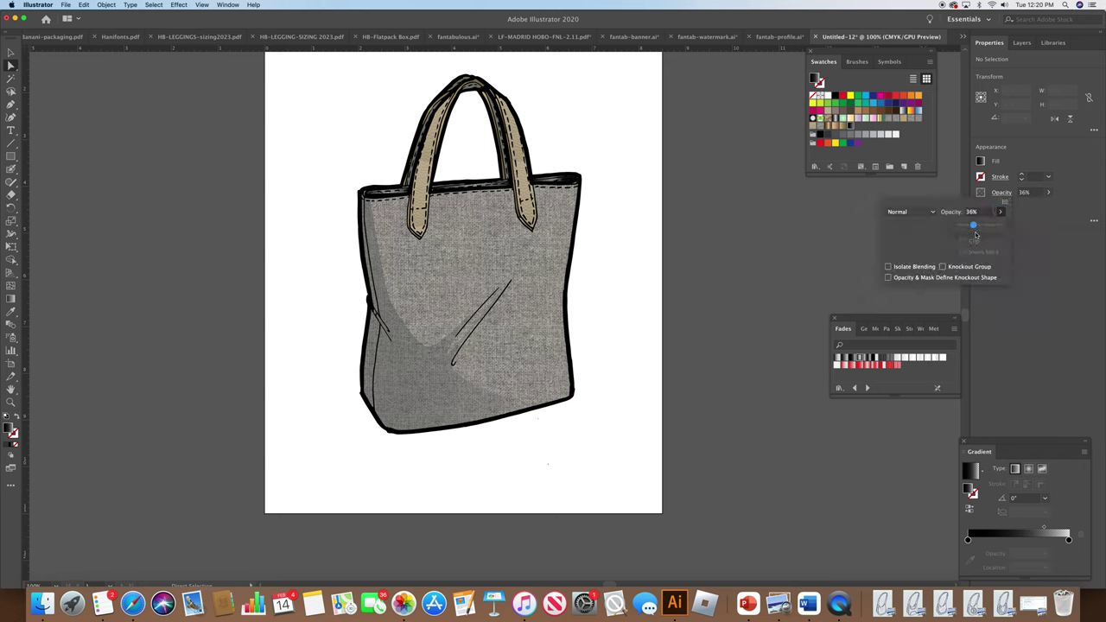
drag(973, 227, 1004, 229)
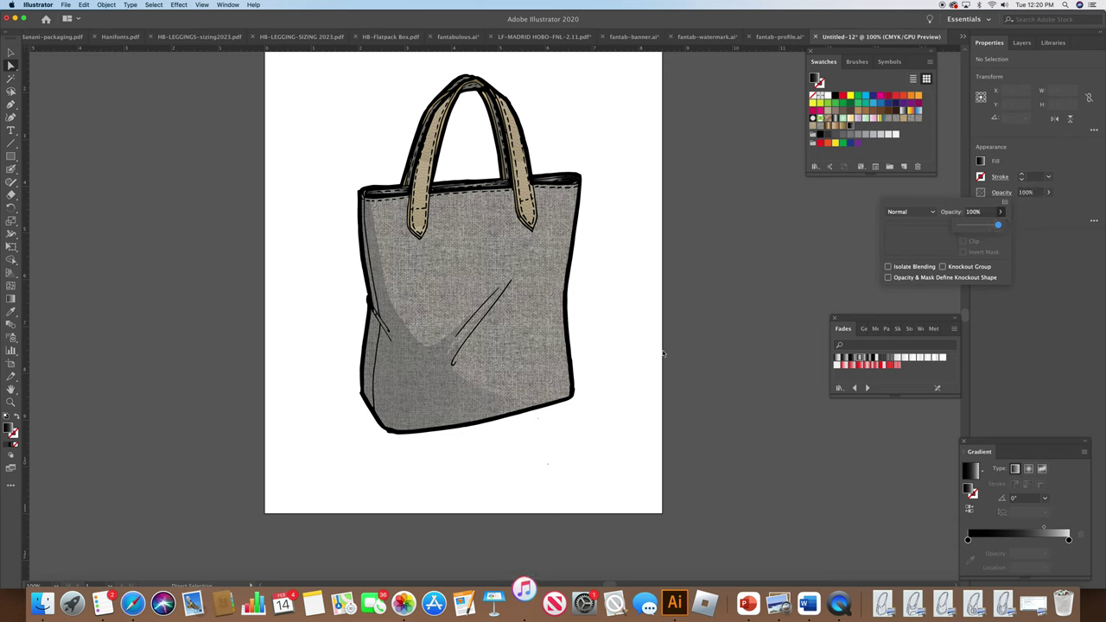
click(605, 371)
Step: Select the shadow shape on the bag body and set its opacity to 53%
click(497, 390)
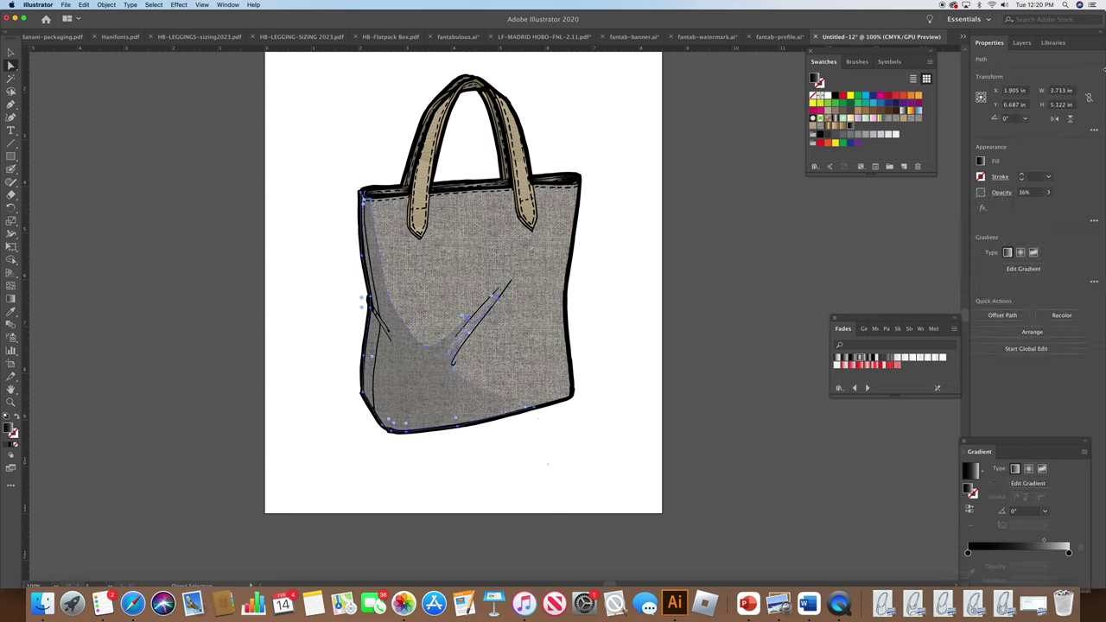
click(1008, 194)
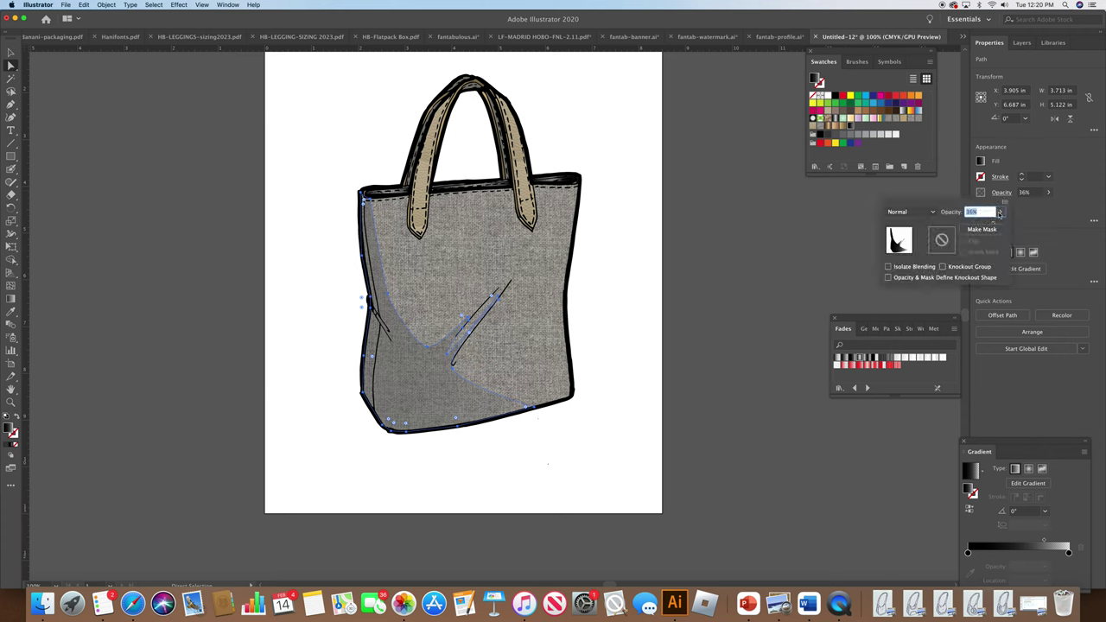
click(1000, 213)
drag(971, 228, 978, 227)
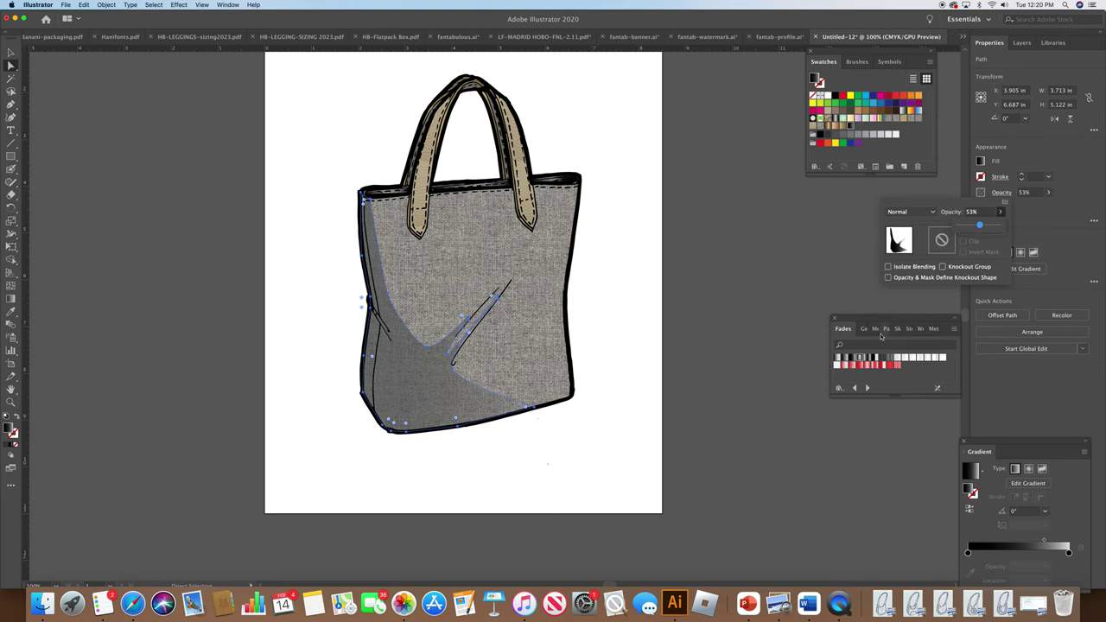
click(843, 363)
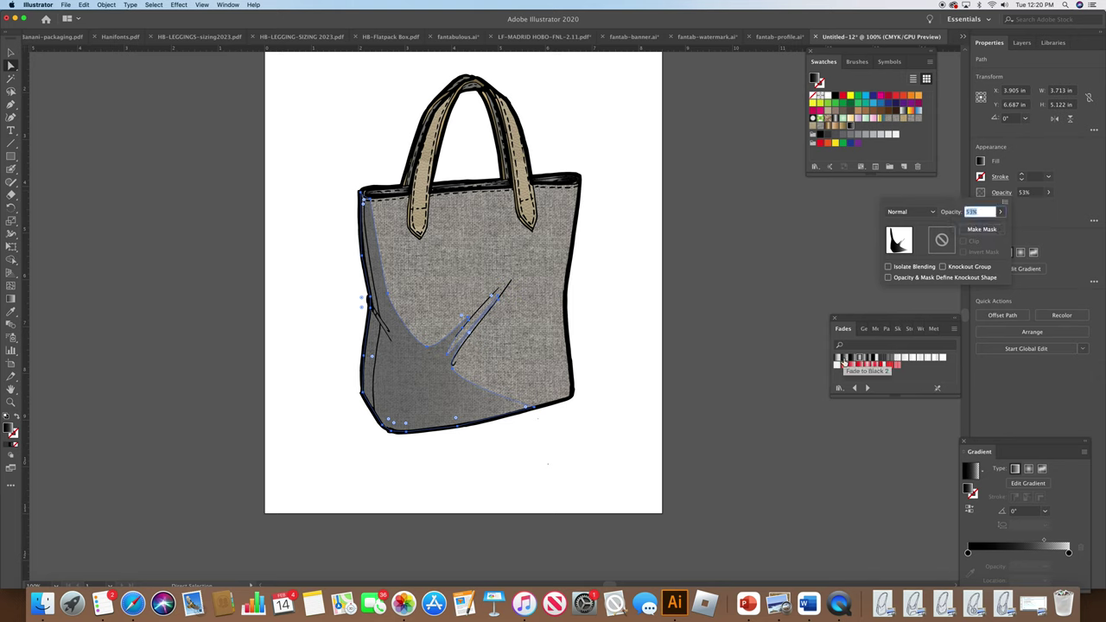
key(Return)
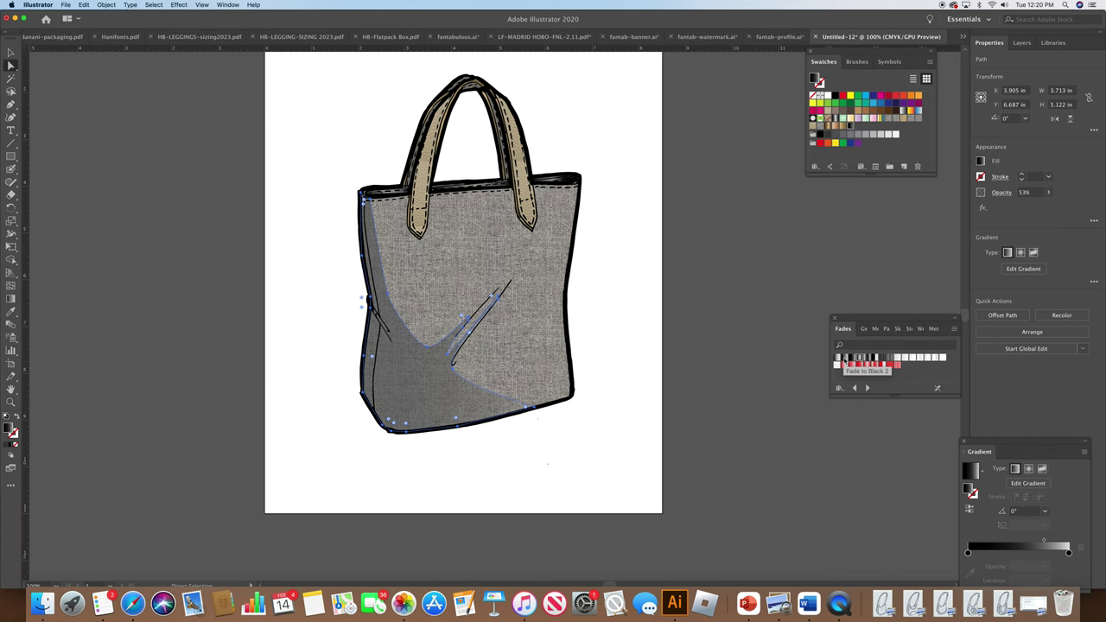
Step: Fill the shadow shape with the Fade to Black 2 gradient and set its opacity to 68%
click(843, 363)
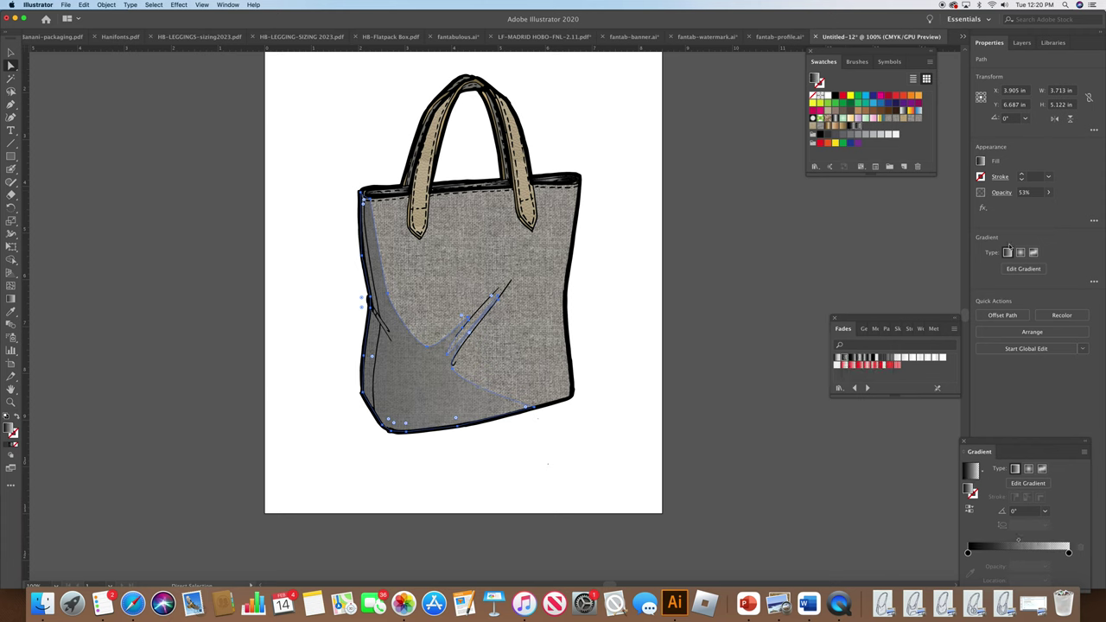
click(1048, 191)
mouse_move(1027, 208)
mouse_down()
mouse_move(1038, 208)
mouse_move(1029, 214)
mouse_up()
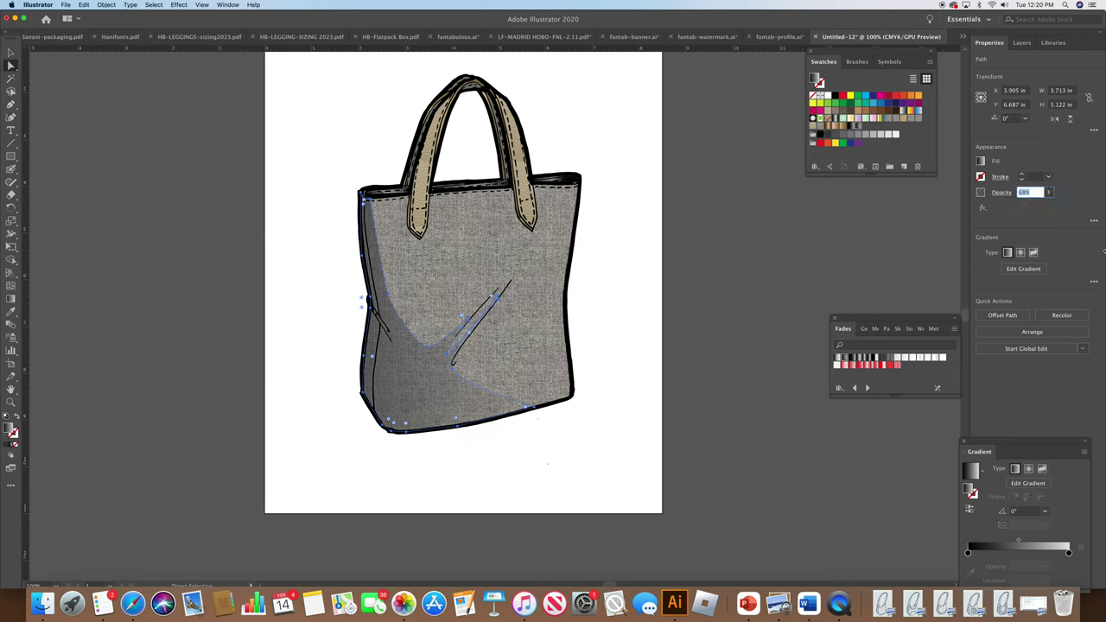
Step: Try the shadow's gradient at angles of -30° and 60° with its midpoint at 59.17%
click(1045, 511)
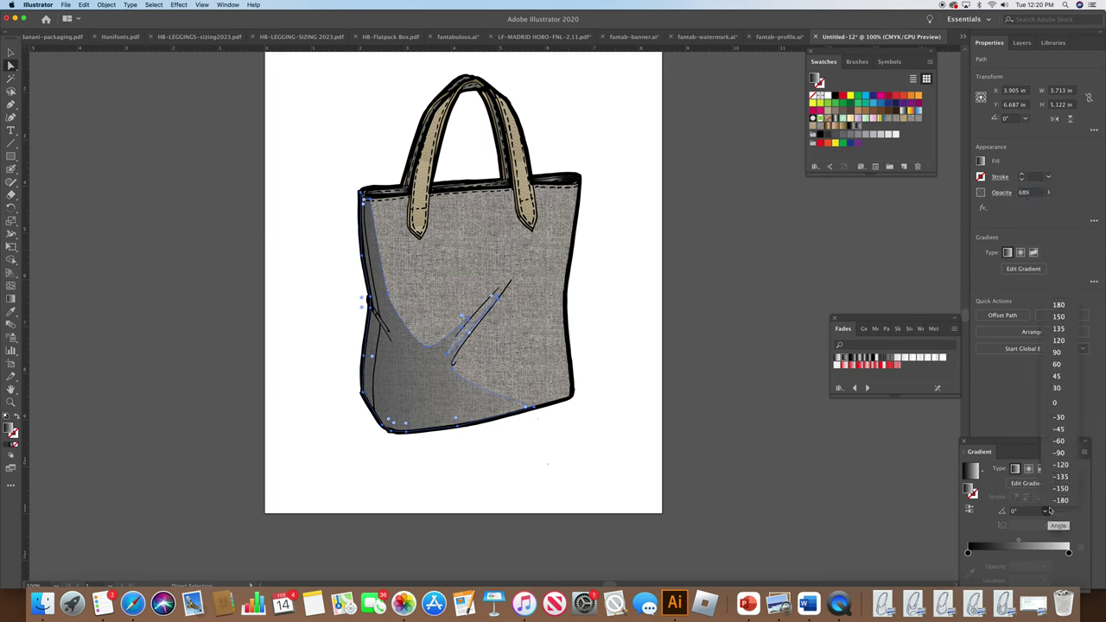
click(1059, 418)
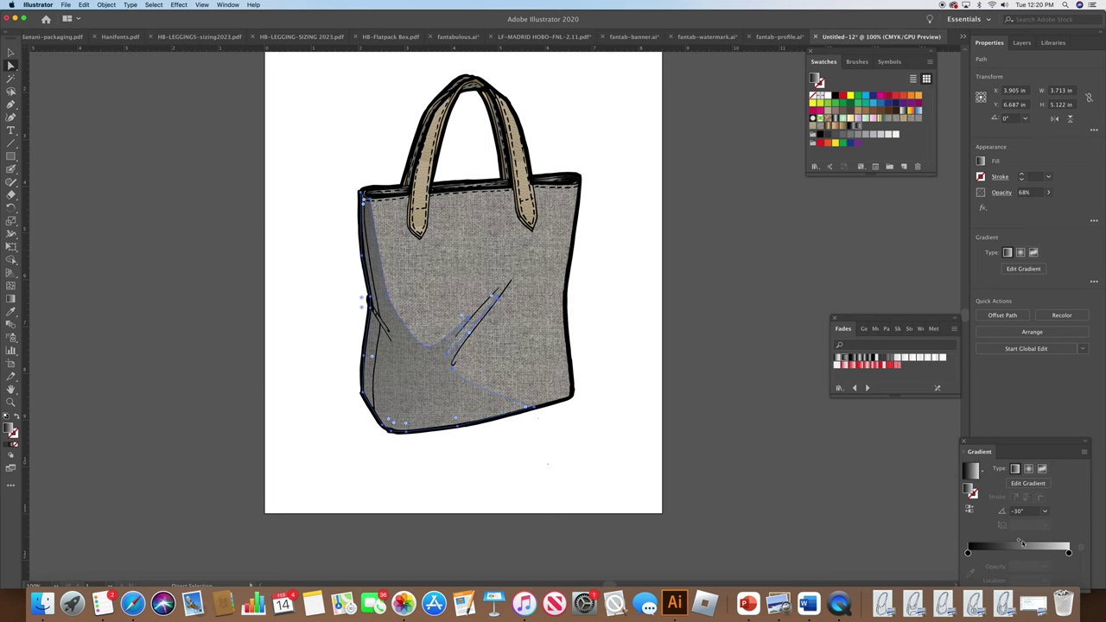
drag(1019, 542, 1029, 541)
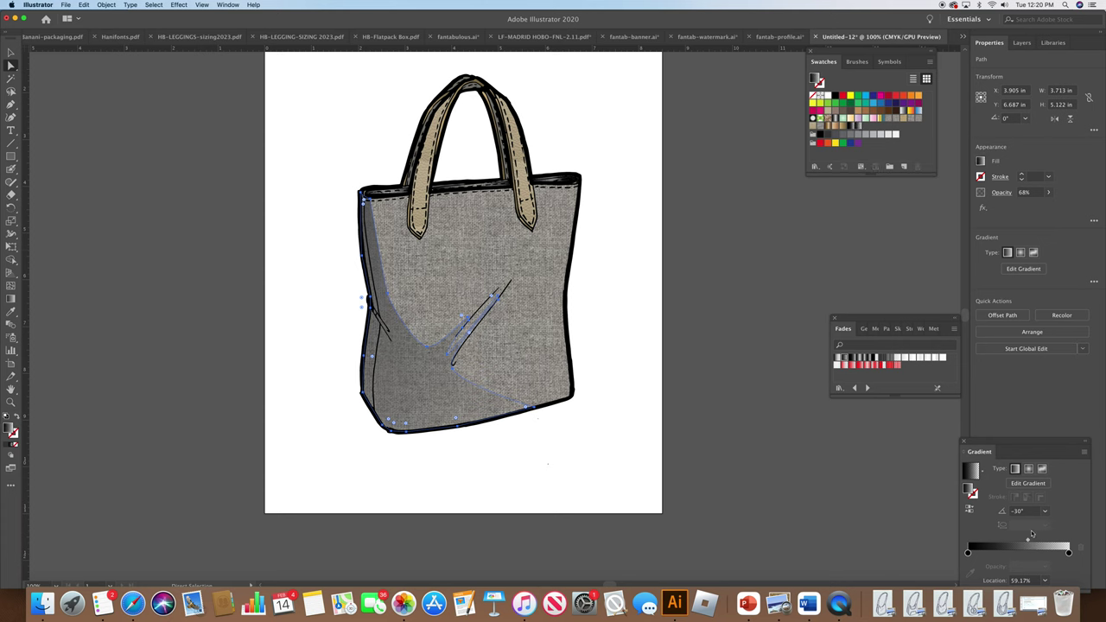
click(1045, 510)
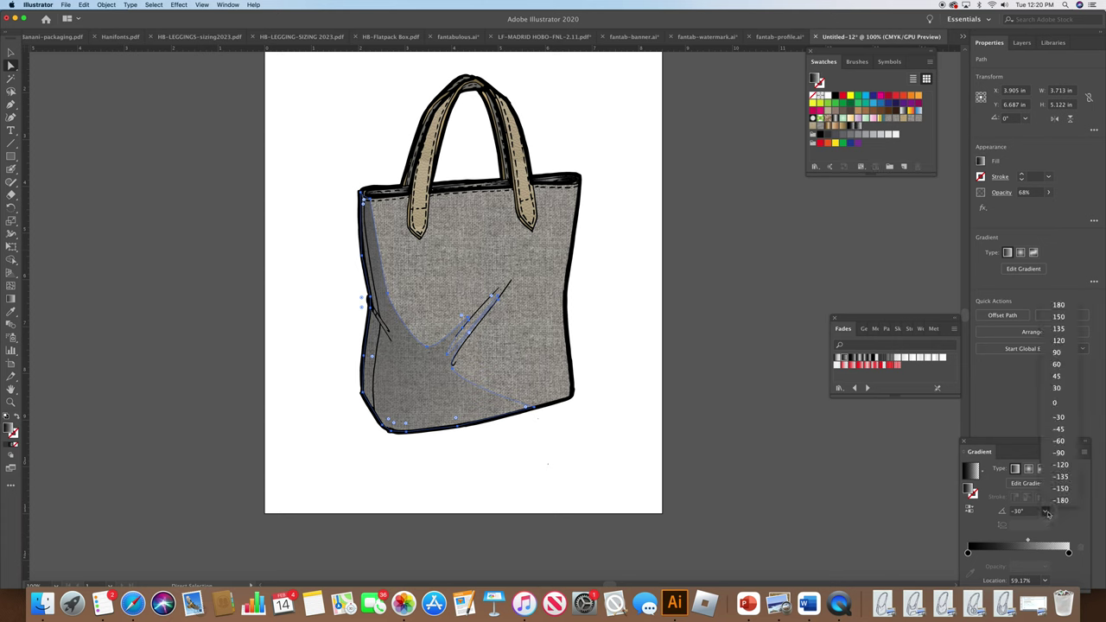
click(1074, 369)
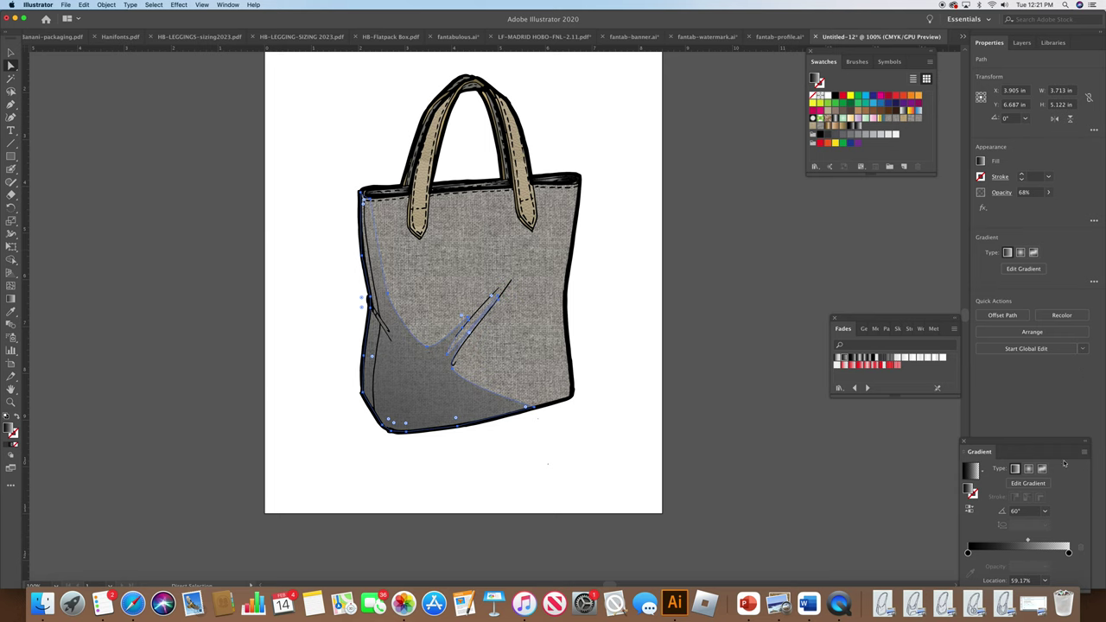
Step: Set the shadow gradient's angle to 45° and midpoint to 63.48%, and lower the shape's opacity to 44%
click(1045, 511)
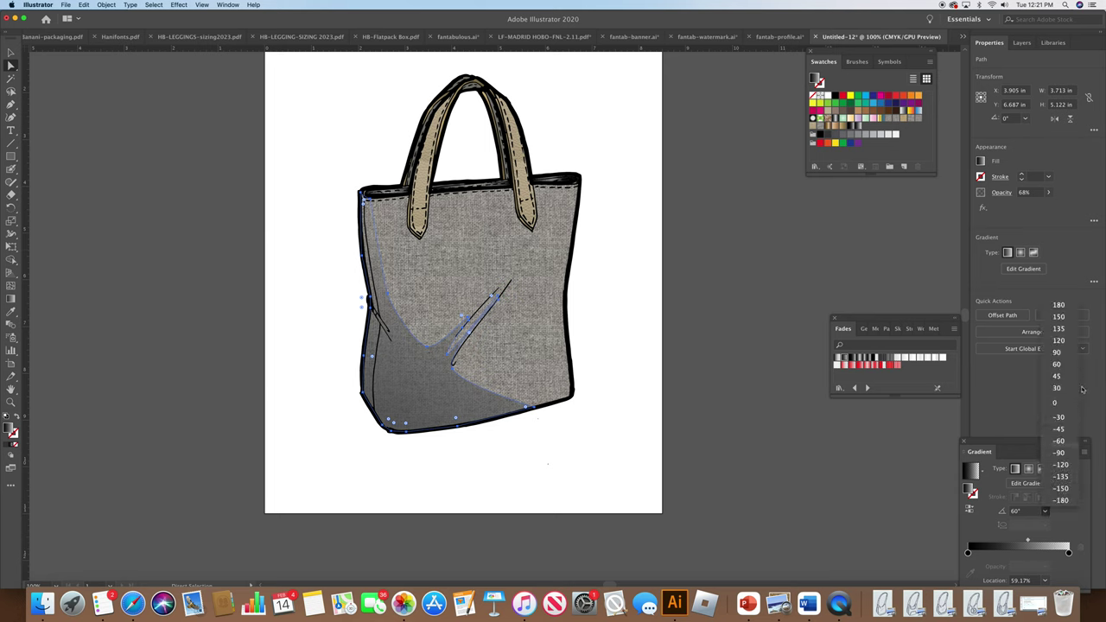
click(1073, 379)
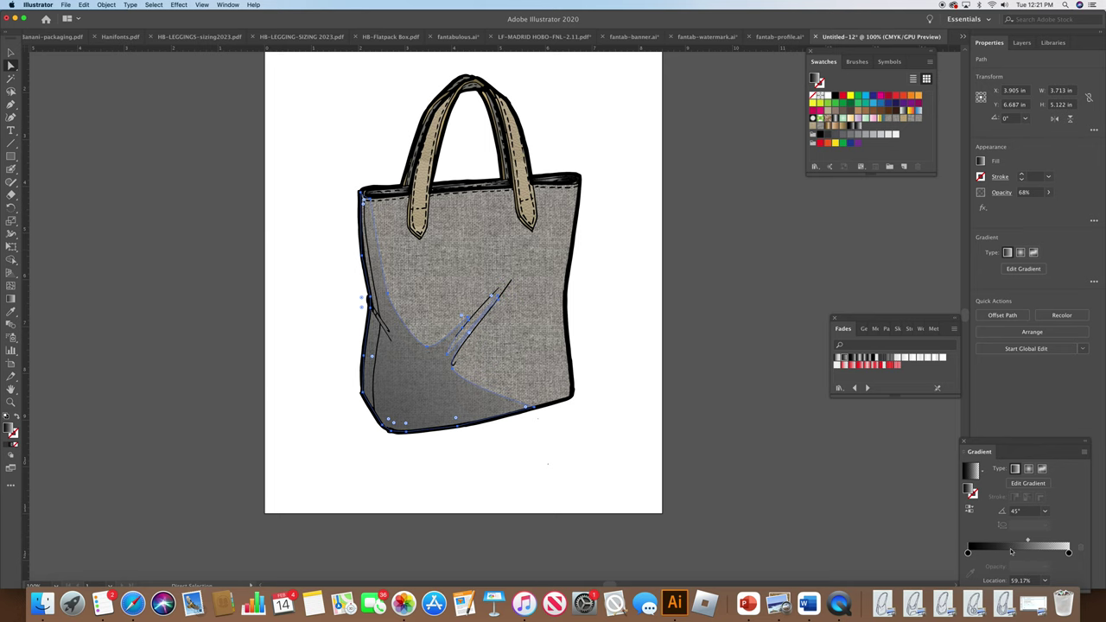
drag(1027, 540, 1031, 542)
click(1047, 191)
drag(1036, 209, 1023, 205)
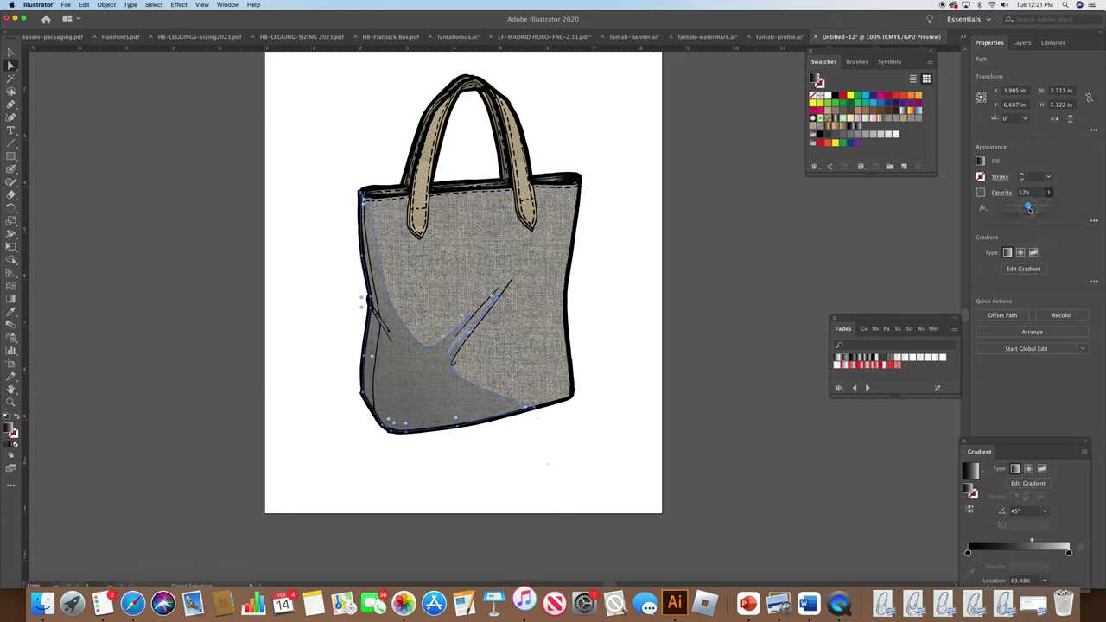
click(845, 258)
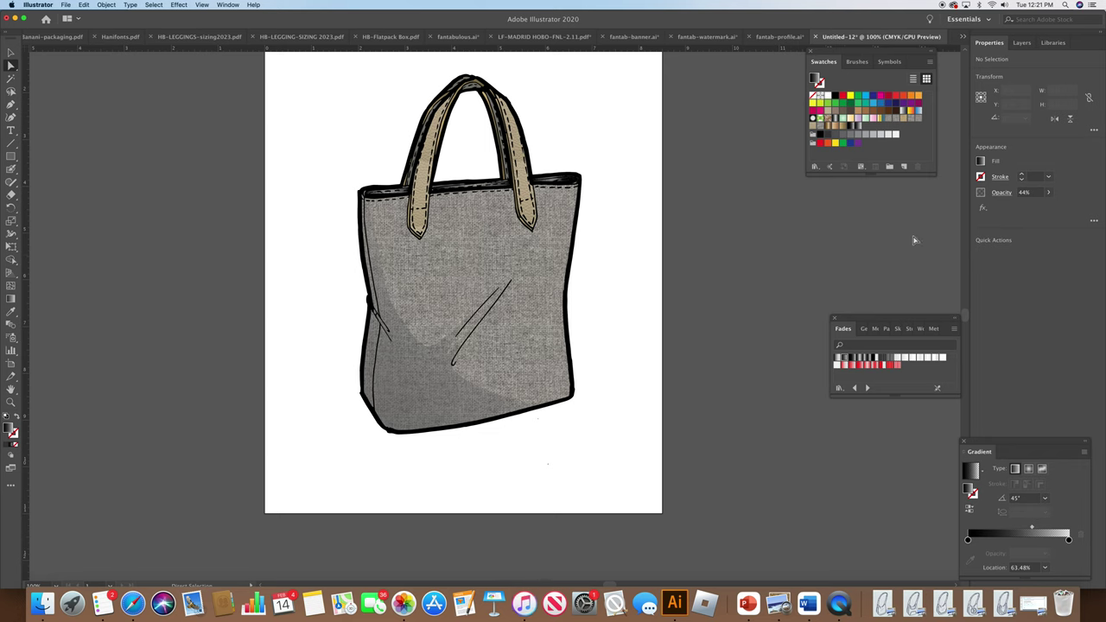
Step: Extend the shadow shape by moving its lower-right anchor point close to the bag's bottom-right corner
click(455, 429)
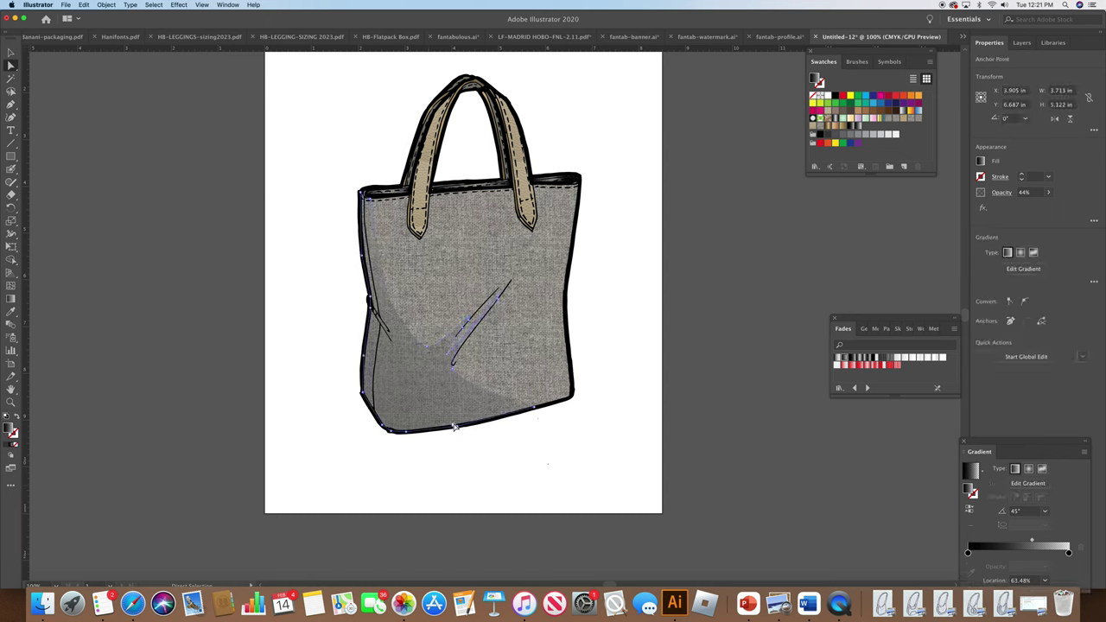
click(535, 412)
drag(534, 412, 561, 398)
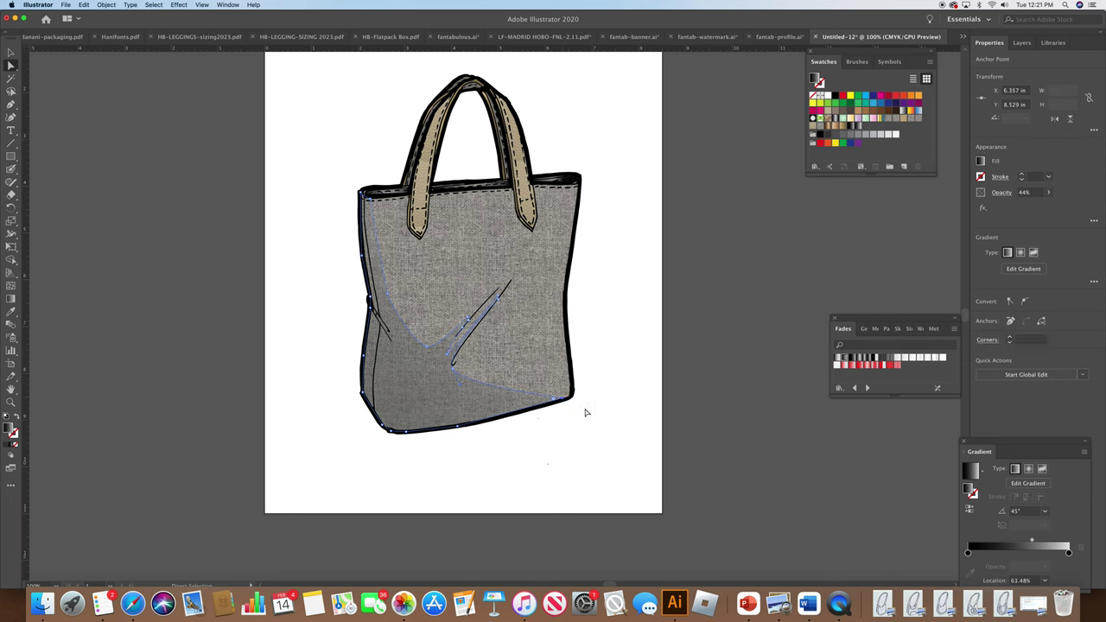
Step: Try other fade-to-black swatches on the shadow shape, keep the darker one and set its gradient midpoint to 52.17%
click(436, 421)
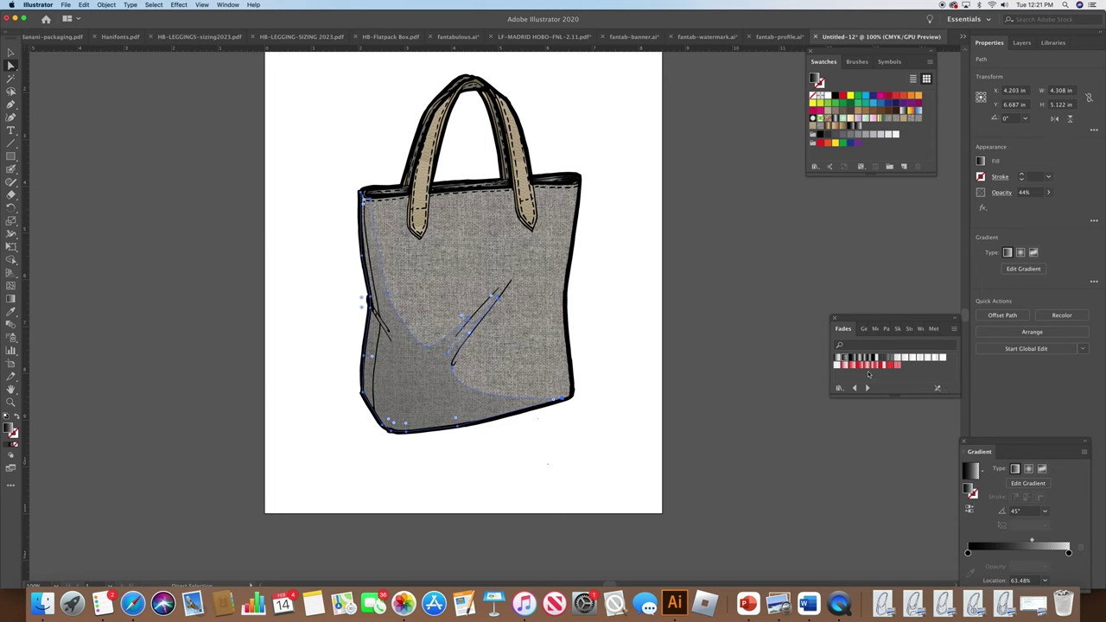
click(838, 360)
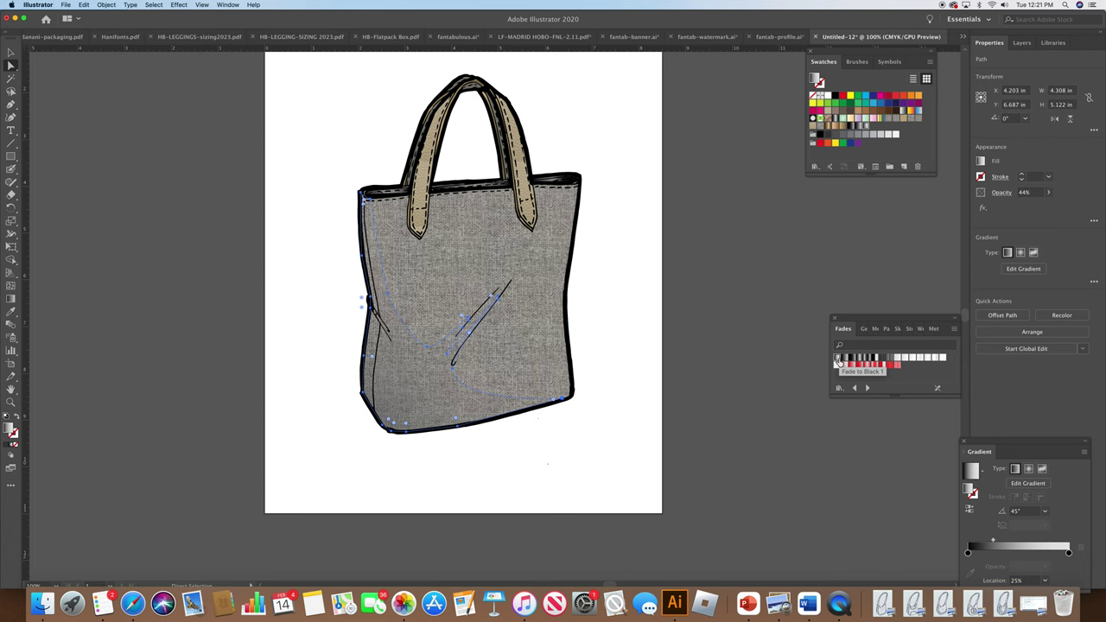
click(838, 361)
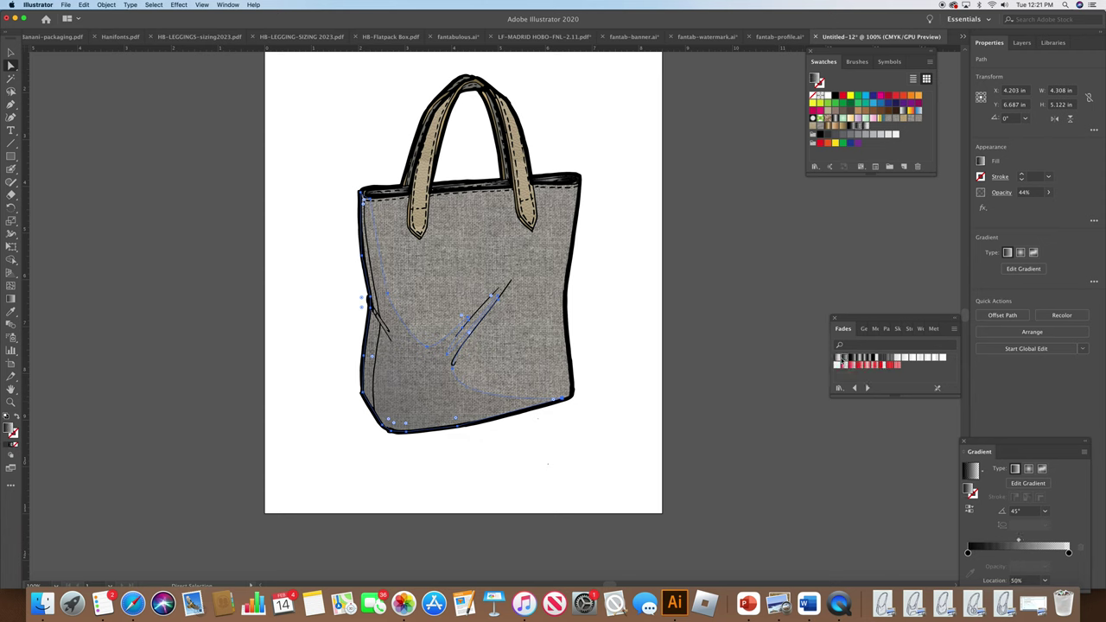
click(850, 362)
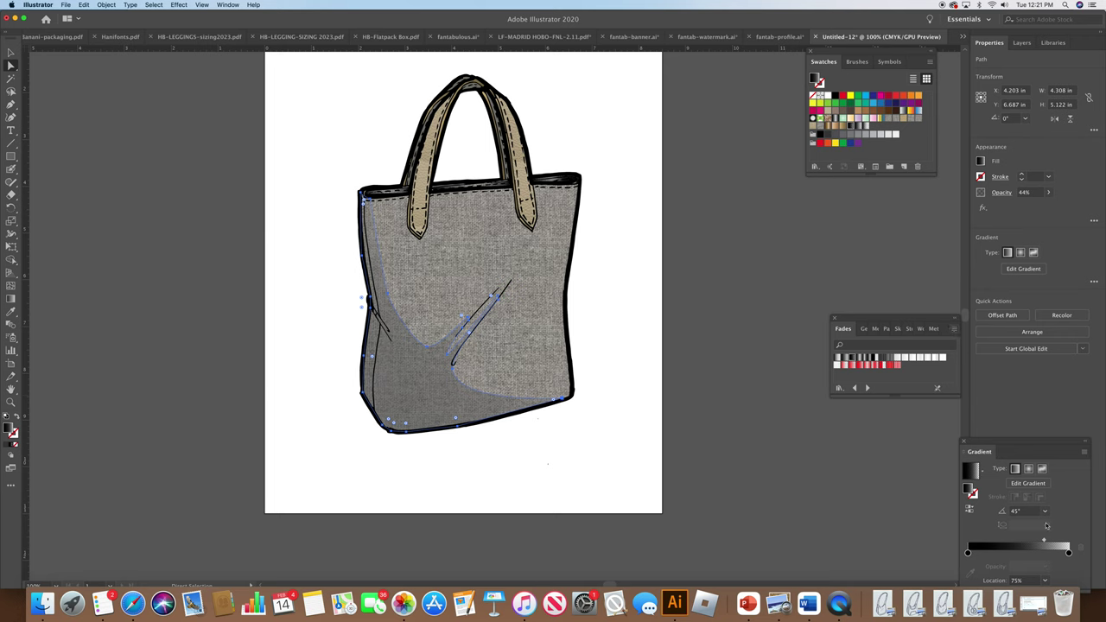
drag(1043, 541, 1020, 543)
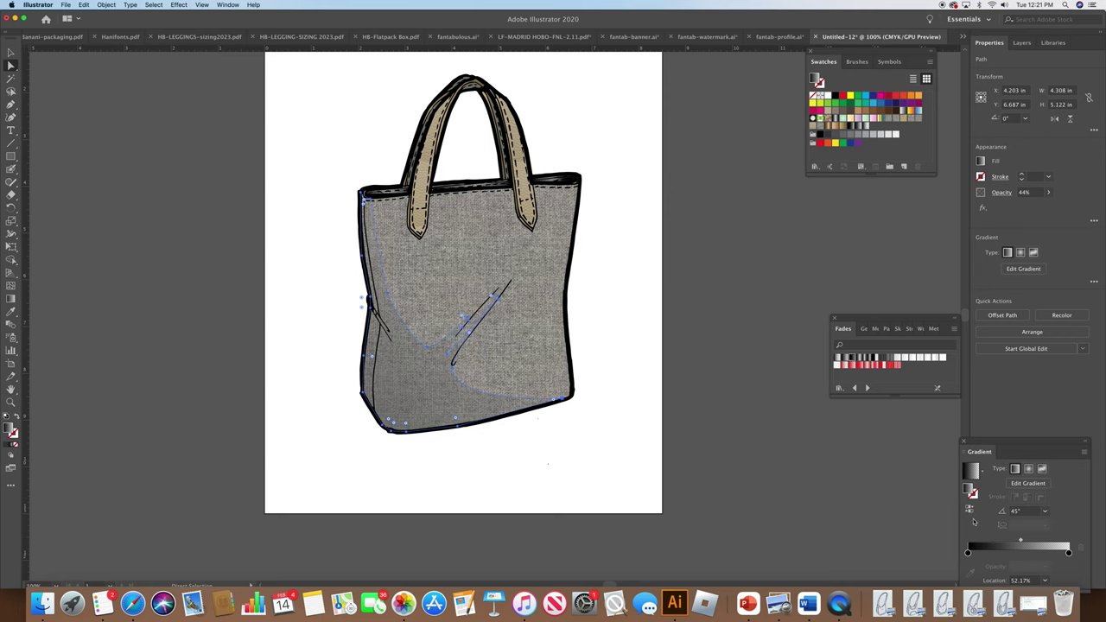
Step: Set the shadow shape's opacity to 57%
click(1002, 195)
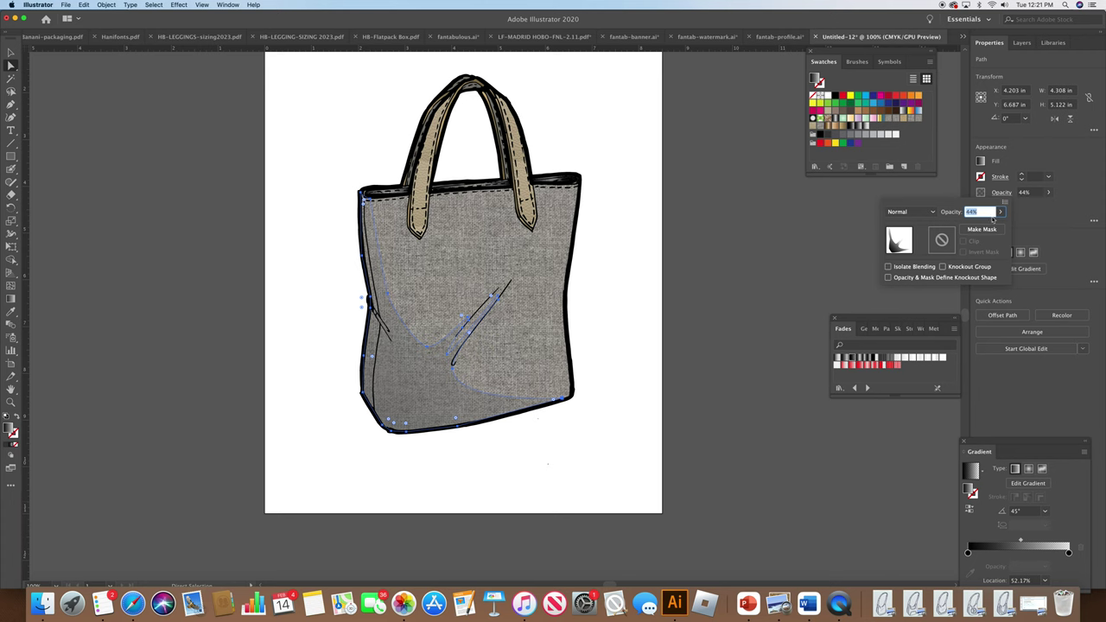
click(1000, 212)
drag(980, 225, 985, 226)
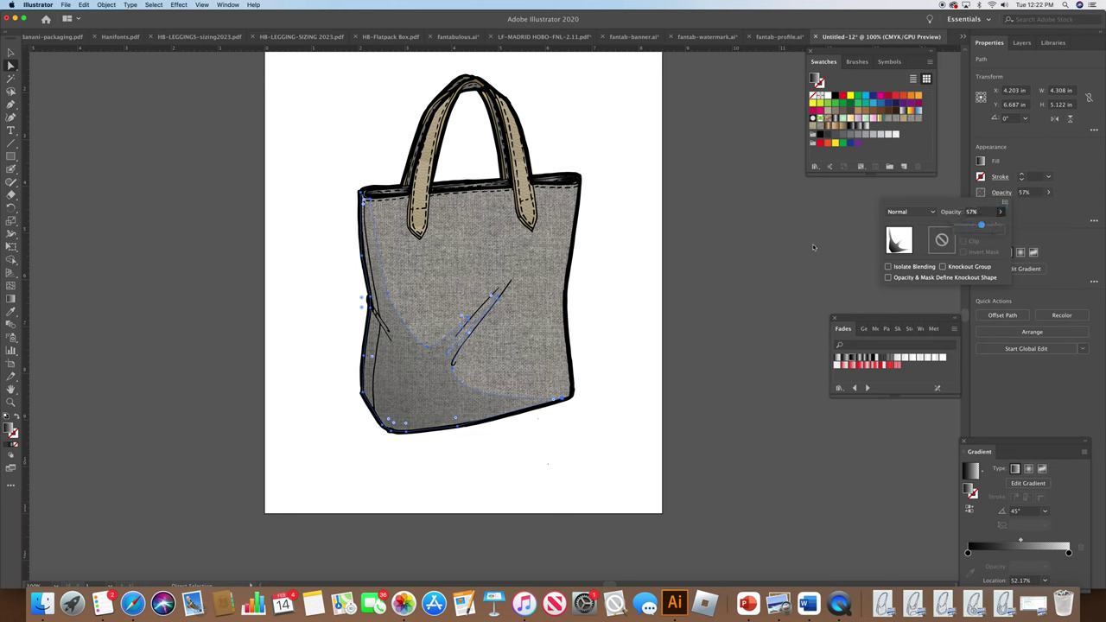
click(789, 240)
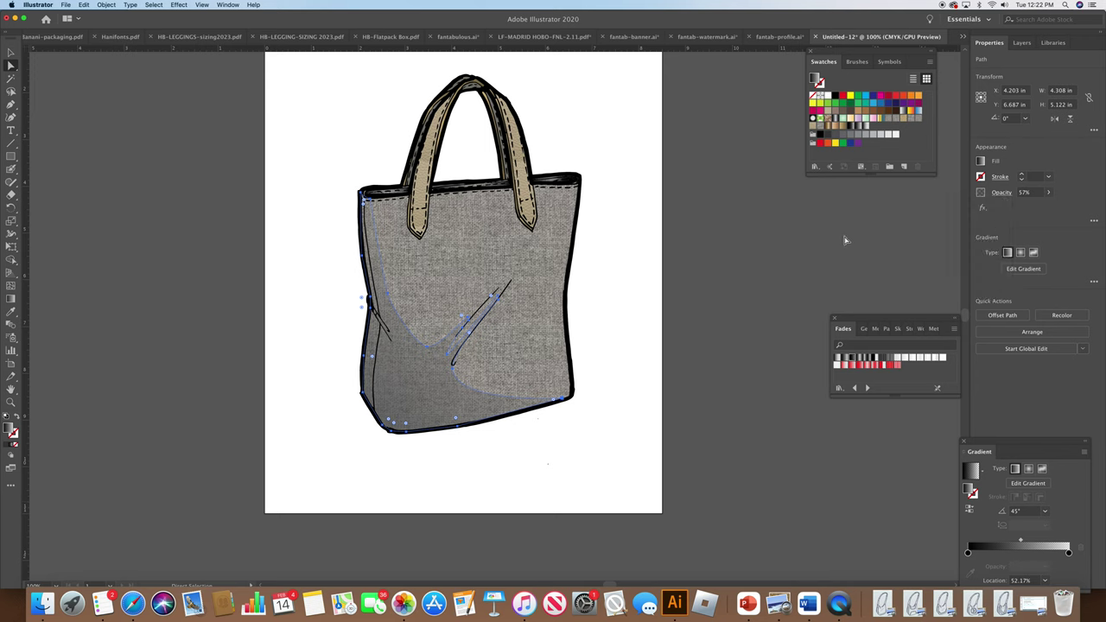
Step: Move the whole shadow shape off the bag's left side, down past its bottom-right corner
click(11, 53)
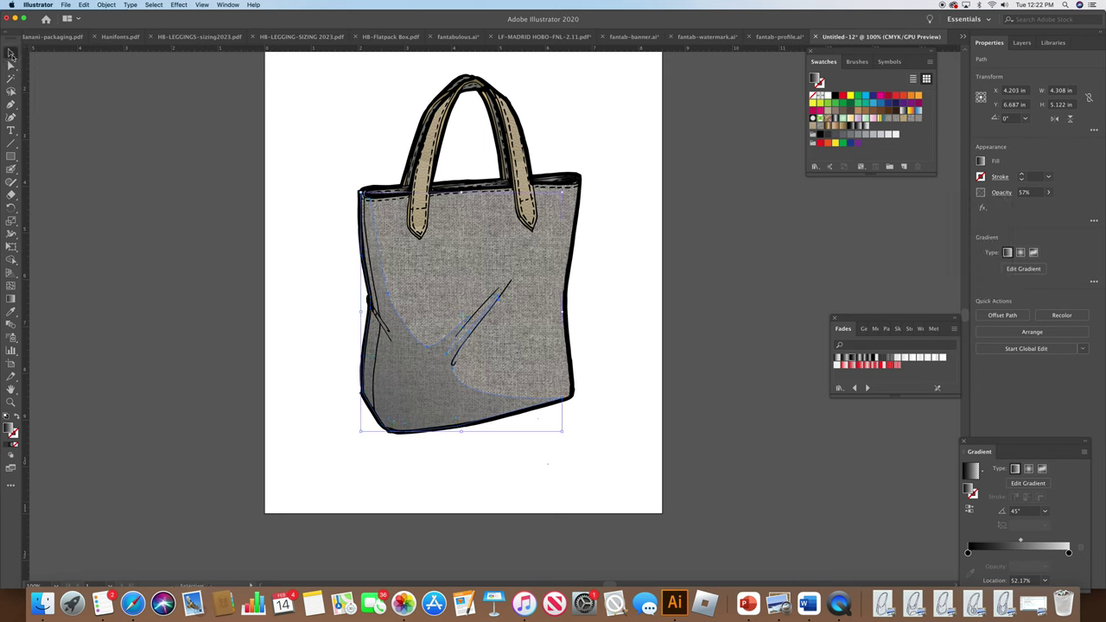
click(74, 76)
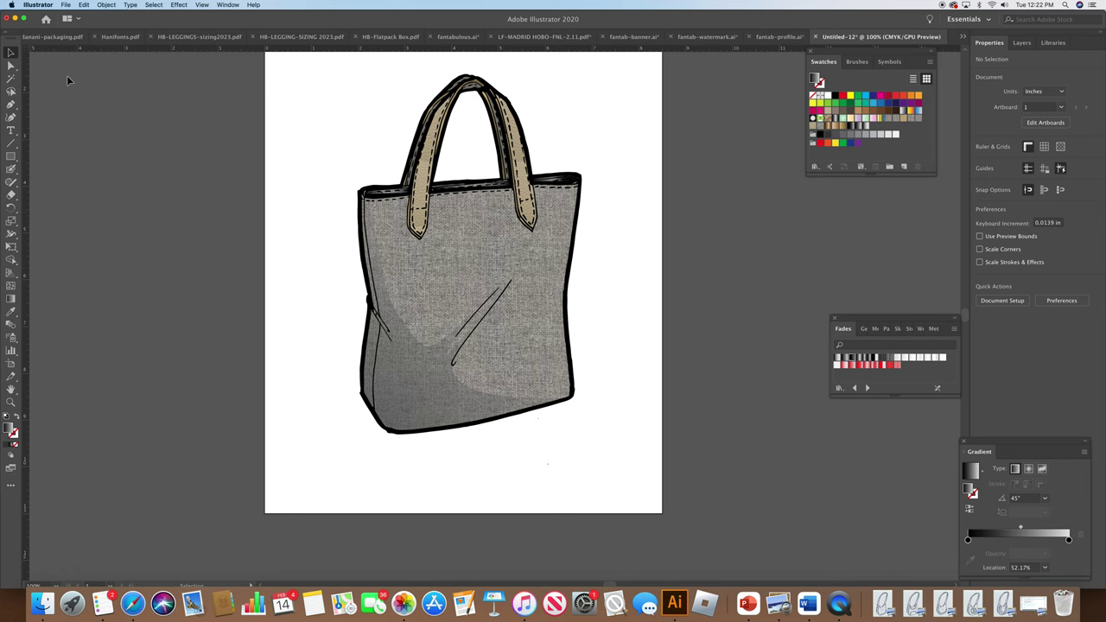
drag(413, 398, 571, 501)
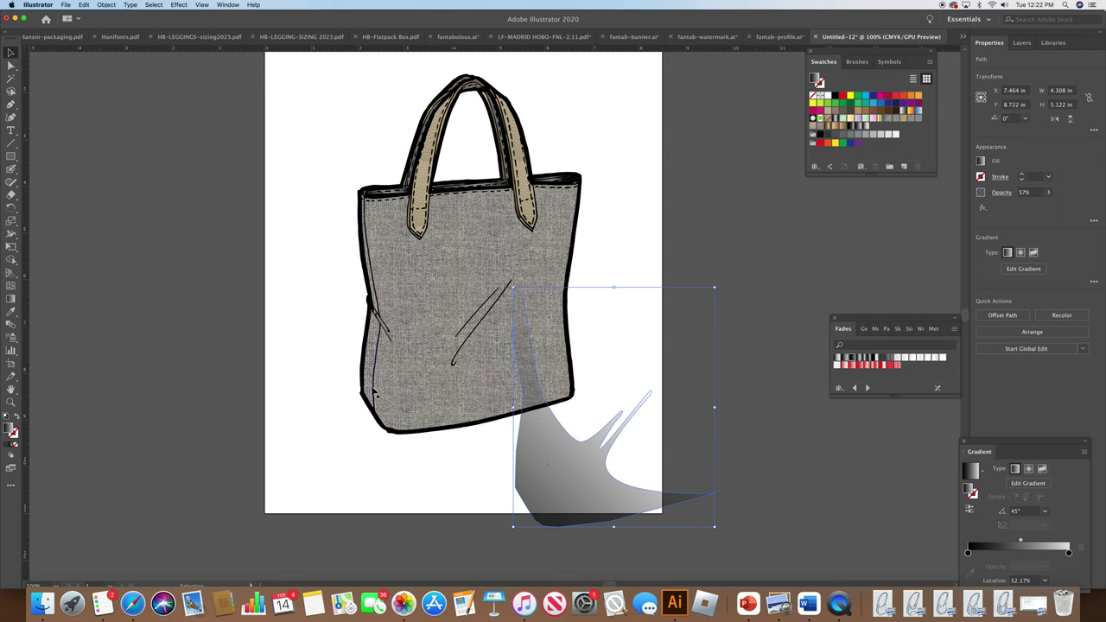
Step: Copy both narrow side-panel pieces along the bag's left edge and paste the duplicates
click(370, 386)
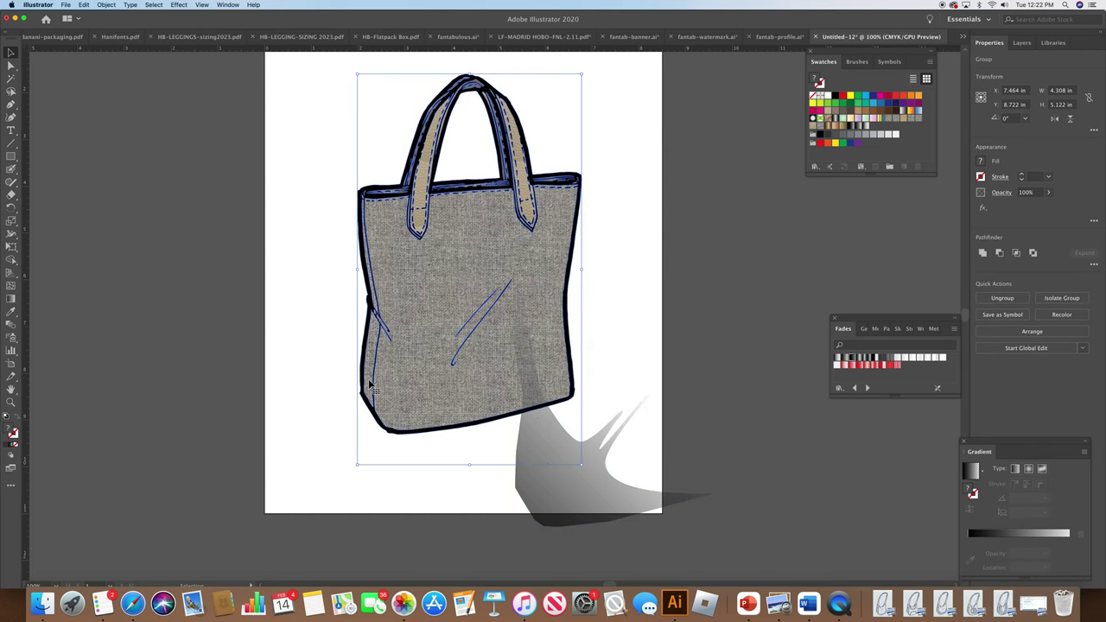
click(11, 65)
click(274, 234)
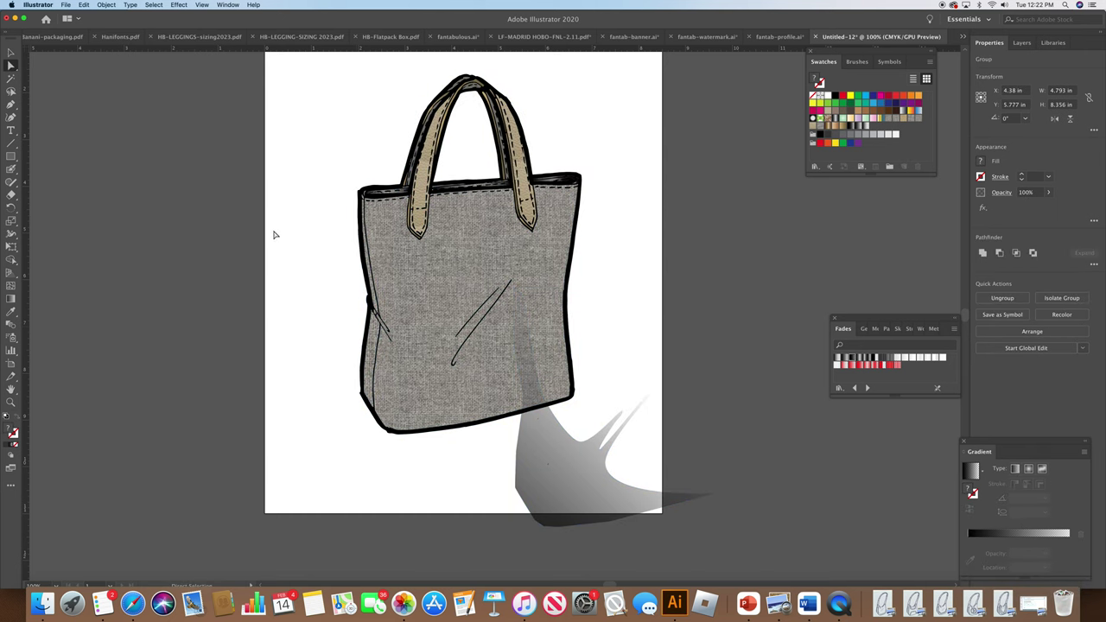
click(372, 378)
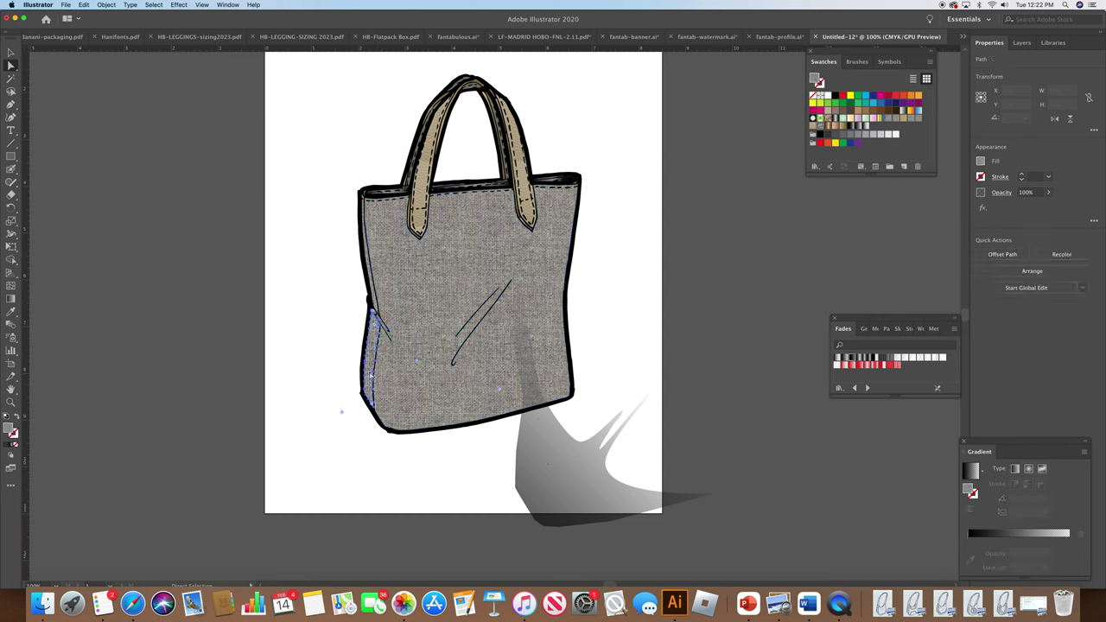
shift+click(376, 304)
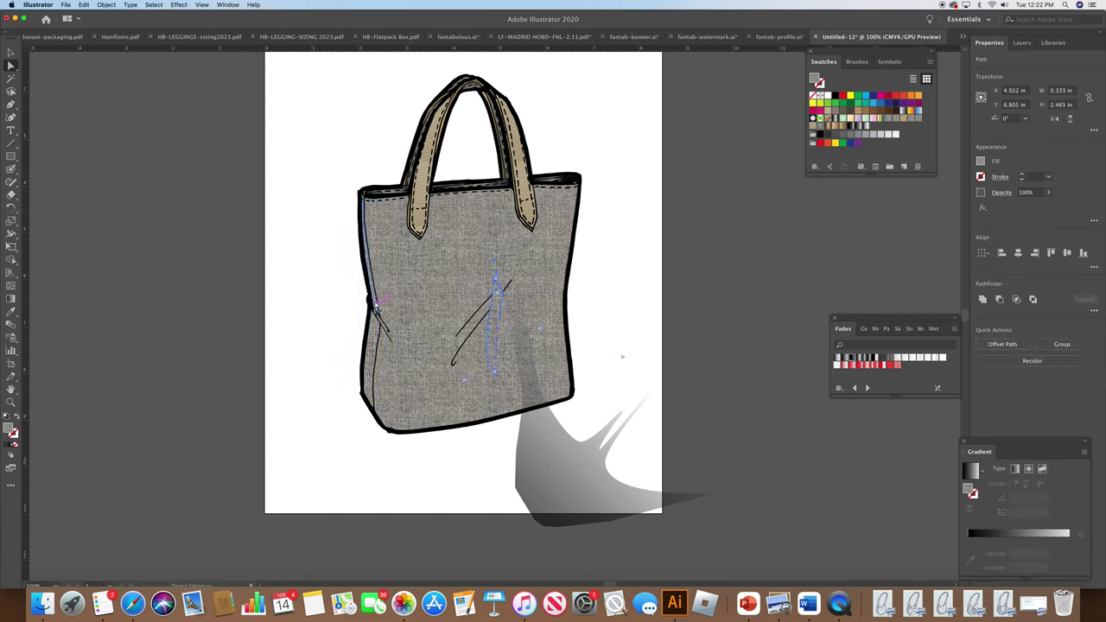
click(374, 313)
key(super+v)
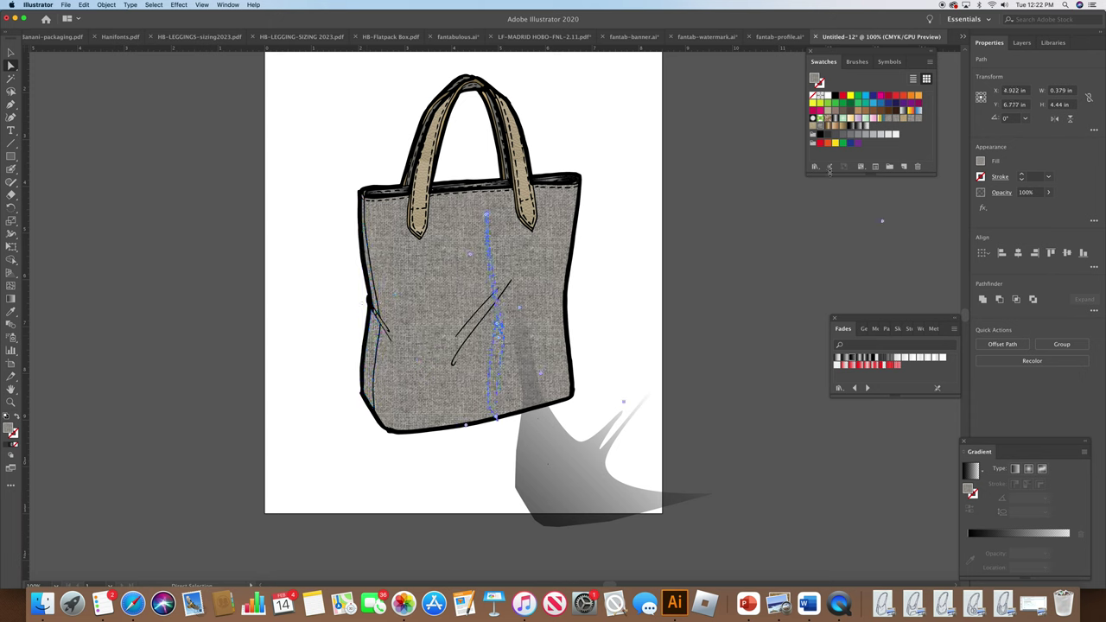
Step: Fill the pasted side-panel pieces with a black gradient swatch and place them over the originals on the bag's left edge
click(850, 130)
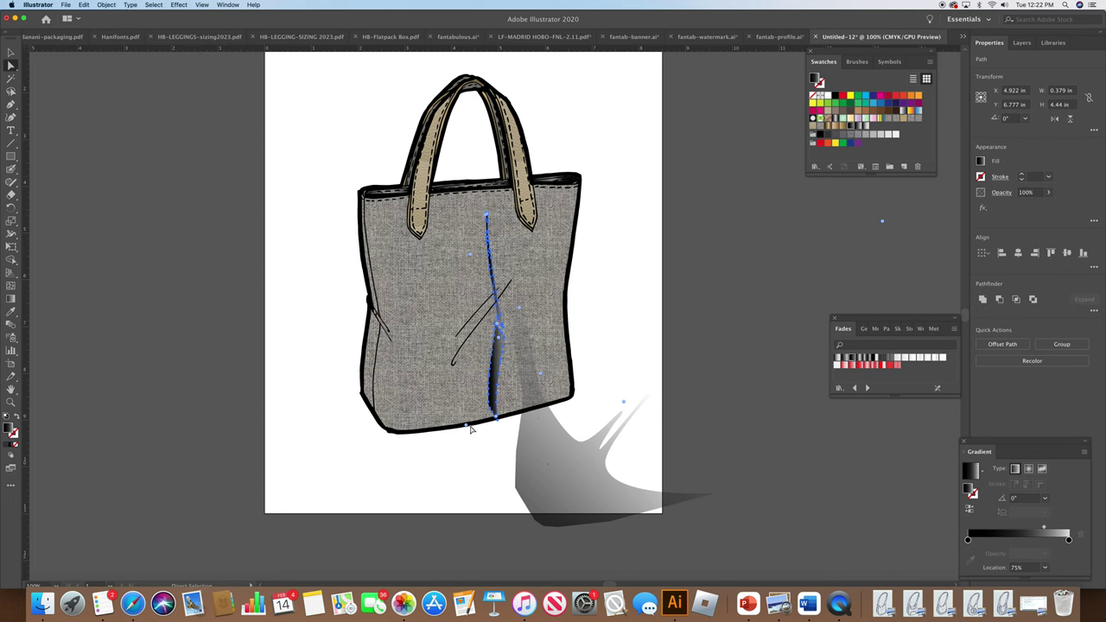
mouse_move(491, 393)
mouse_down()
mouse_move(371, 393)
mouse_move(366, 380)
mouse_up()
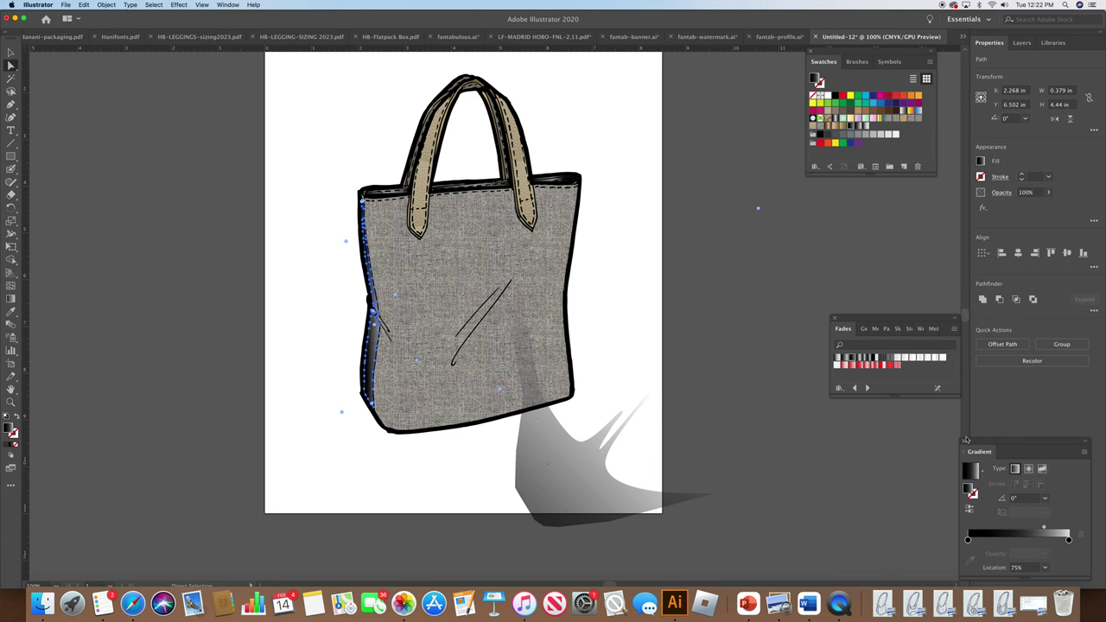
Step: Lower the opacity of the gradient-filled side-panel pieces to 46%
click(1001, 192)
click(999, 212)
drag(1000, 225, 977, 225)
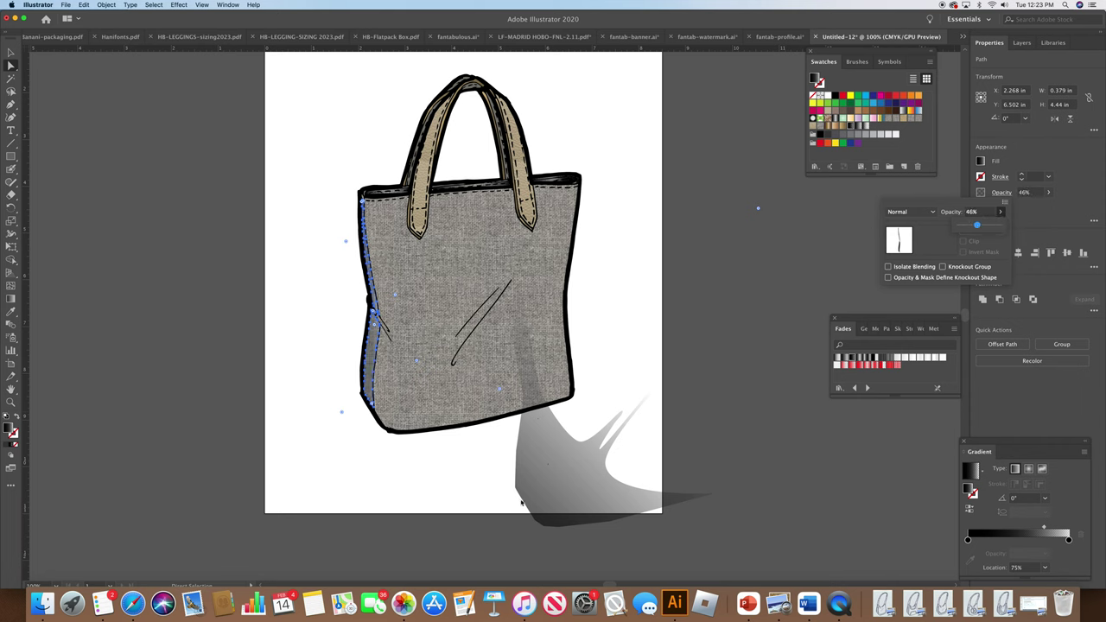
click(496, 436)
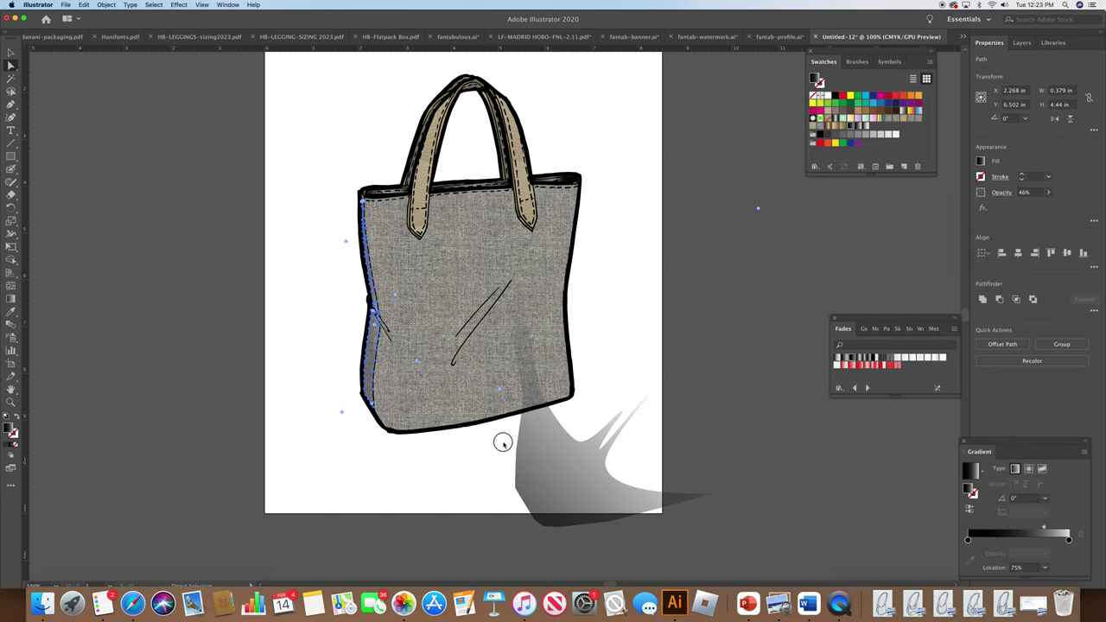
Step: Move the large shadow shape back into place on the bag body and clear the selection
drag(550, 464, 399, 370)
click(560, 456)
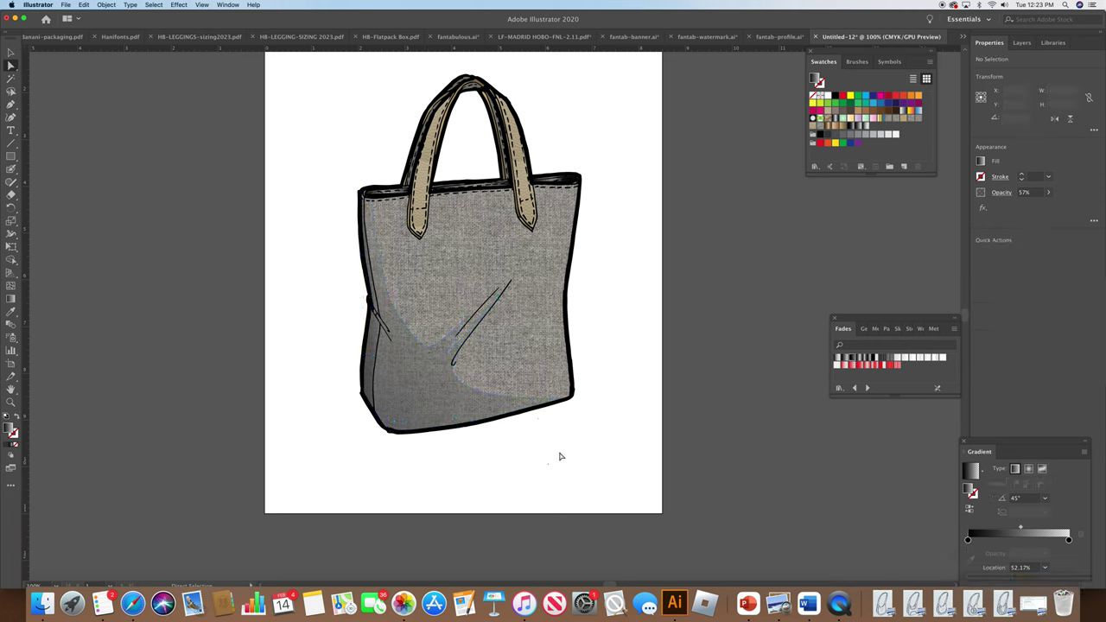